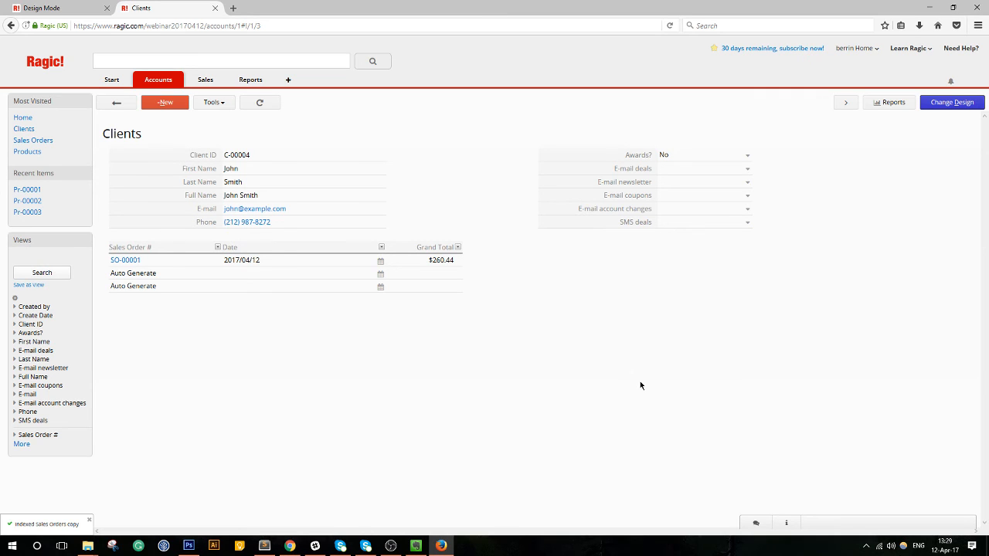
Go back from client record C-00004 to the All Clients listing.
left_click(116, 102)
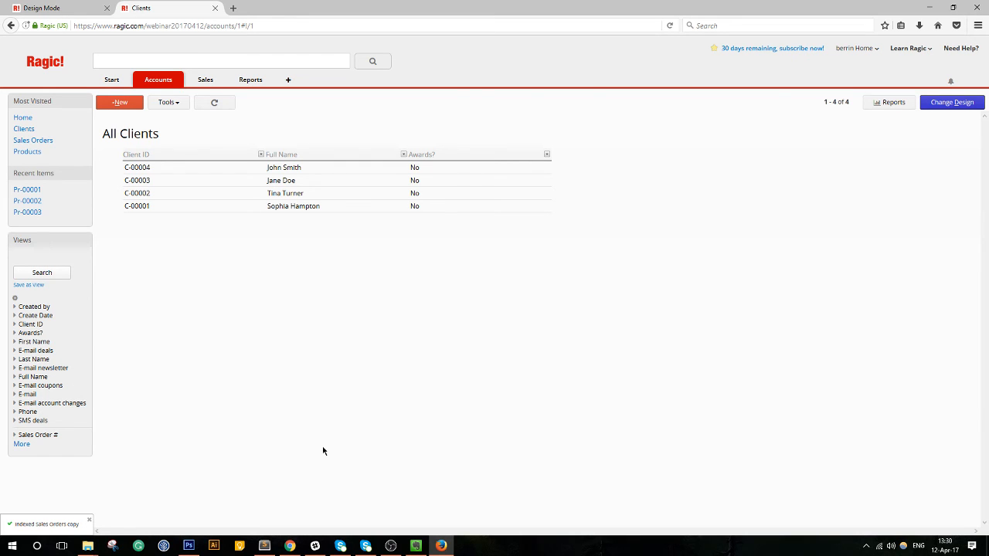
Dismiss the indexed Sales Orders notice and zoom the browser to 133%.
left_click(89, 520)
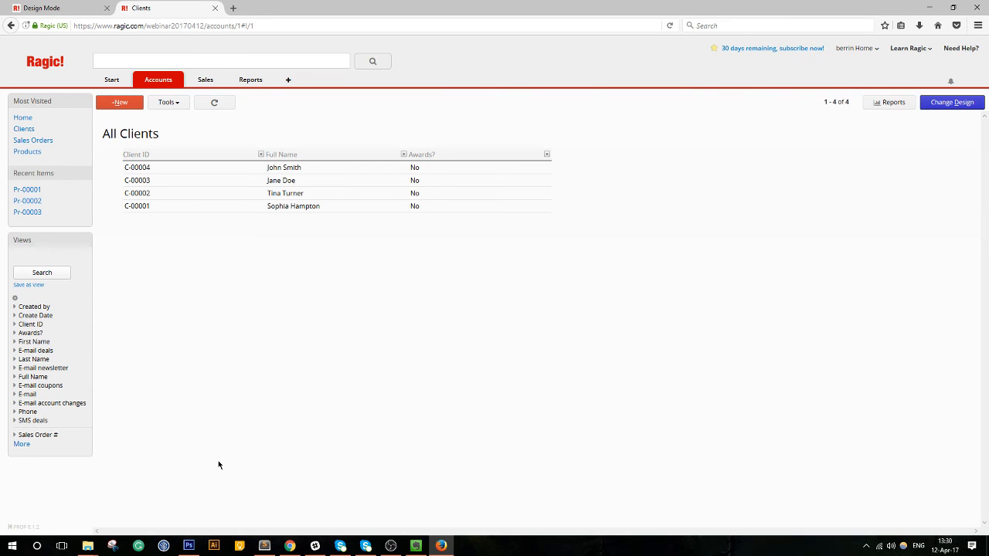
key("ctrl+plus")
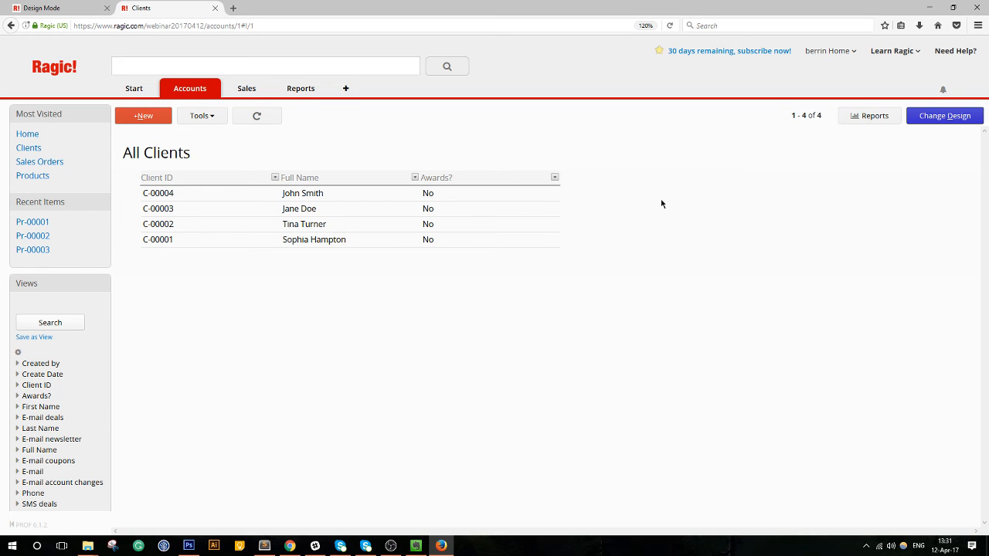
key("ctrl+plus")
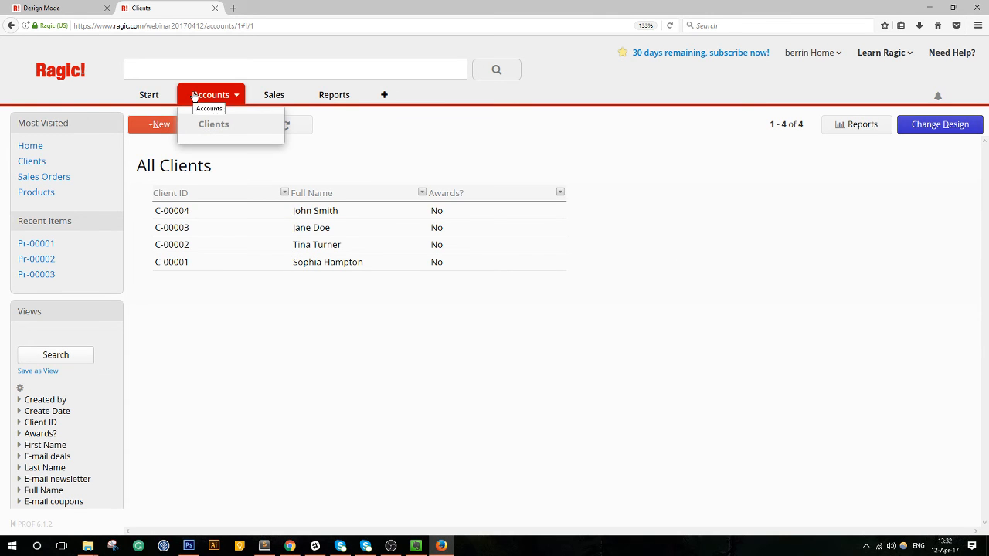
Exit the Sales Orders form designer in the other tab, first choosing Stay on Page.
left_click(71, 8)
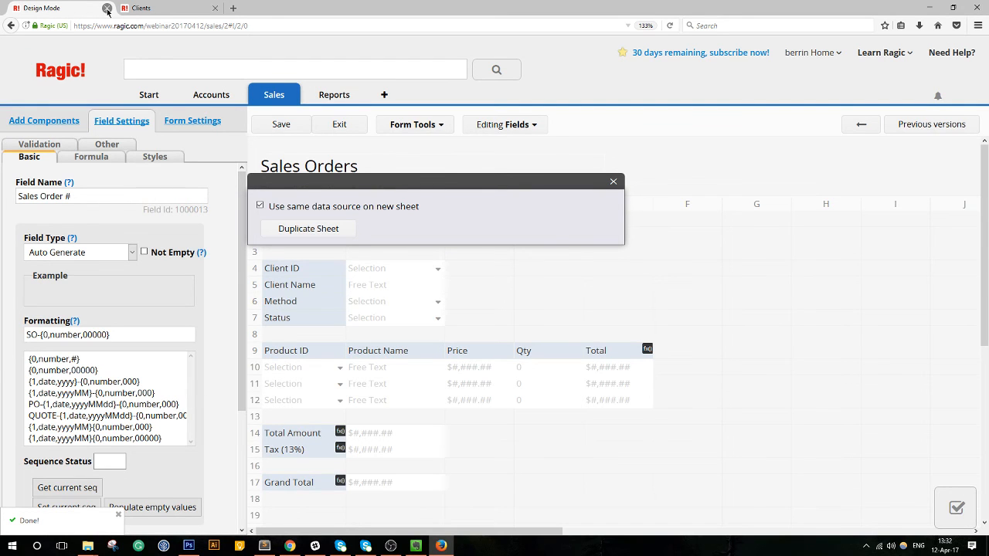
left_click(339, 125)
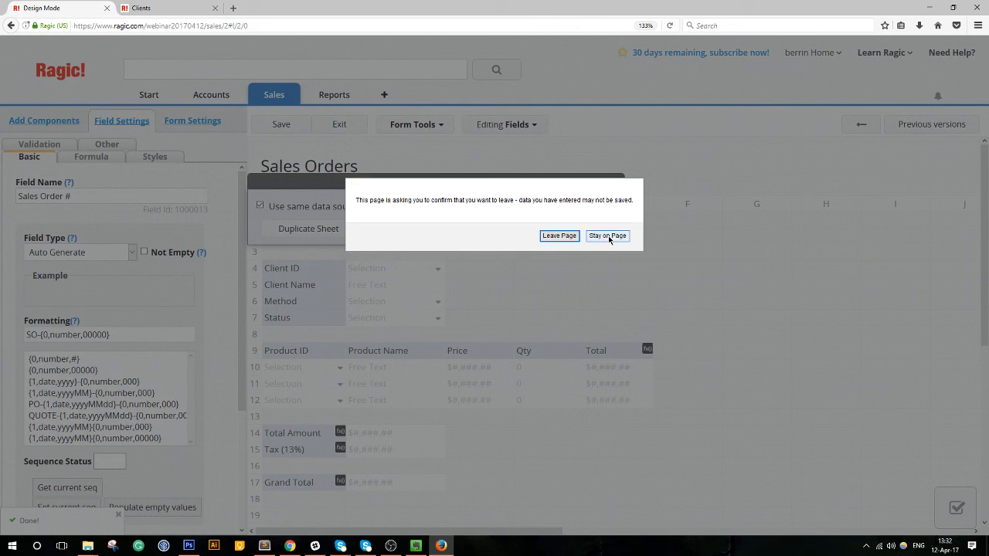
left_click(608, 237)
left_click(342, 127)
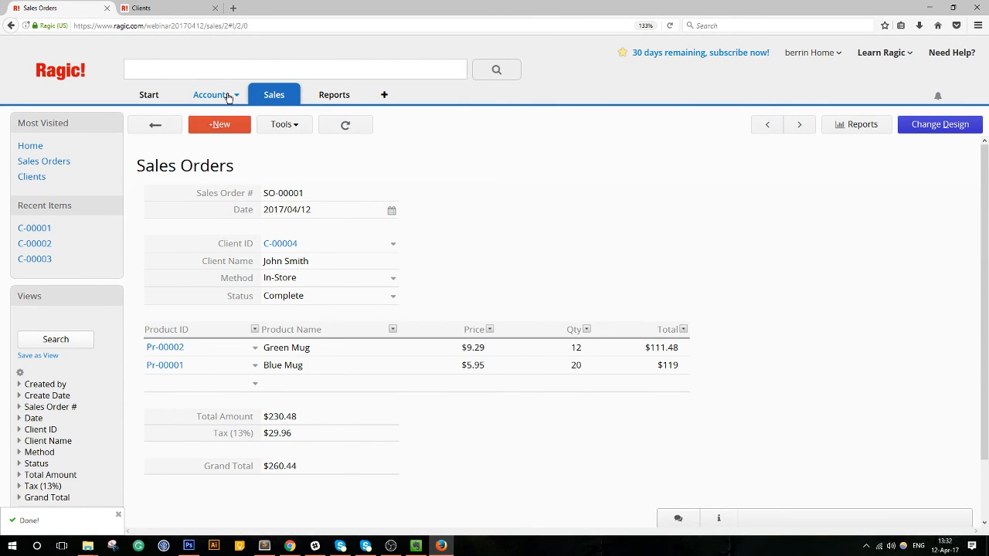
Open Accounts > Clients, view record C-00001, and return to the listing.
mouse_move(228, 97)
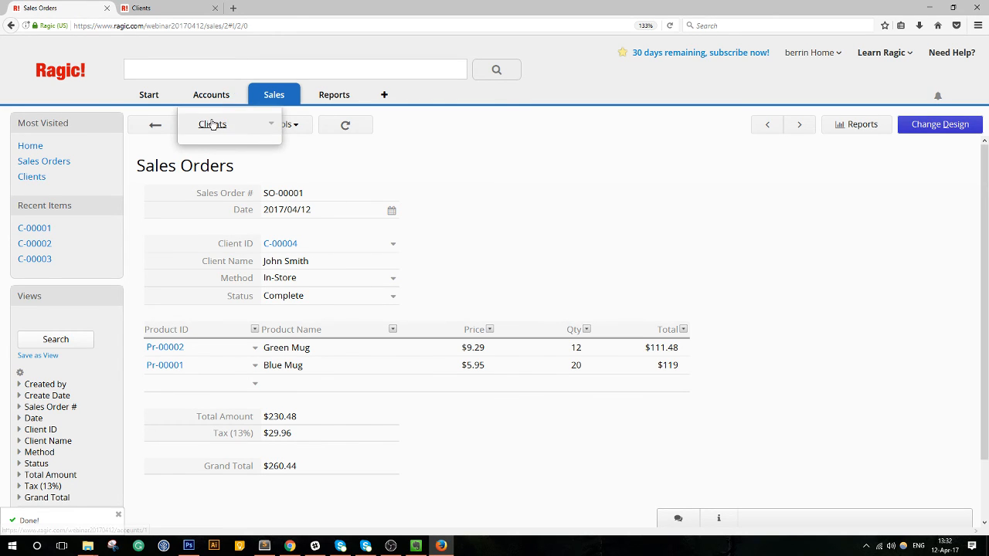
left_click(213, 124)
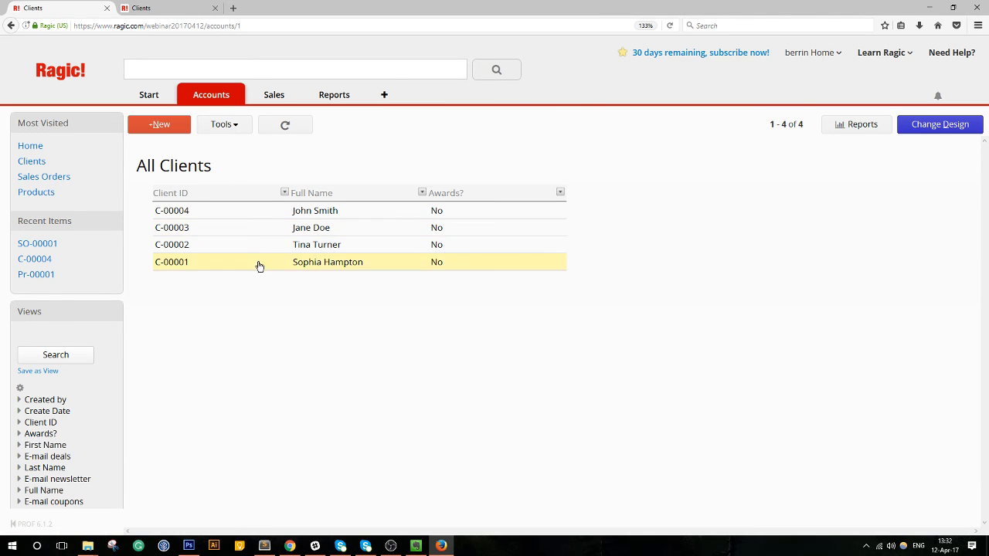
left_click(243, 260)
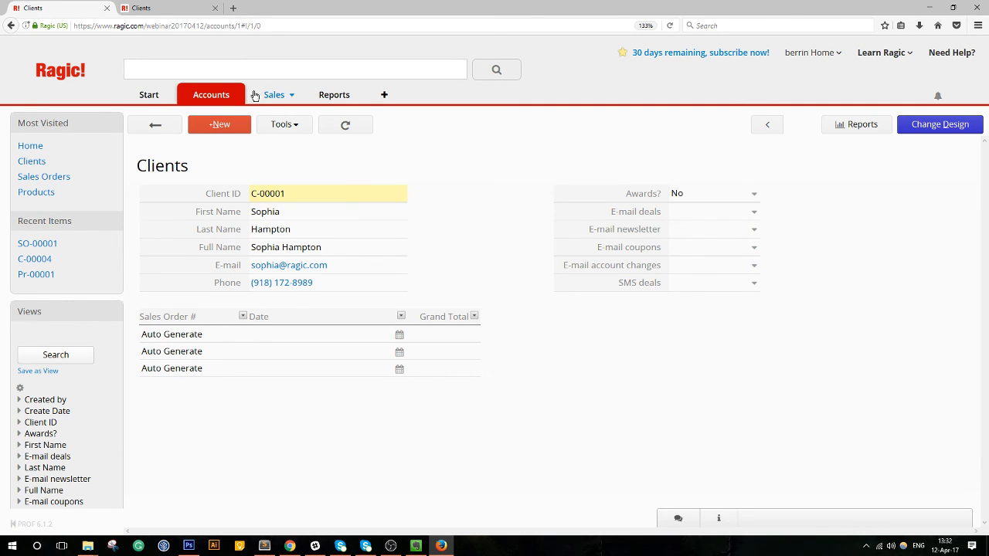
mouse_move(211, 94)
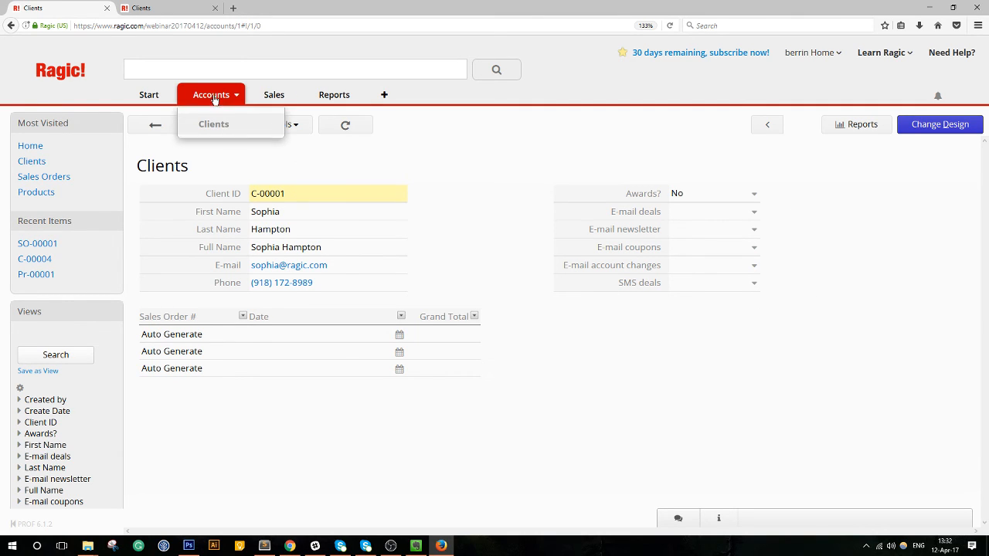
left_click(155, 125)
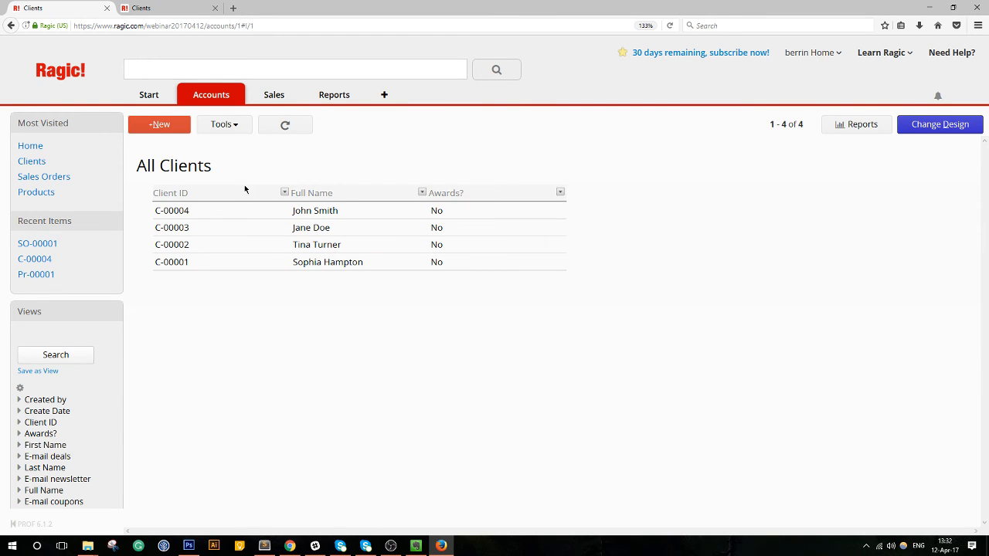
Set C-00004's E-mail deals, newsletter and coupons to No, save, and enter Change Design.
left_click(238, 212)
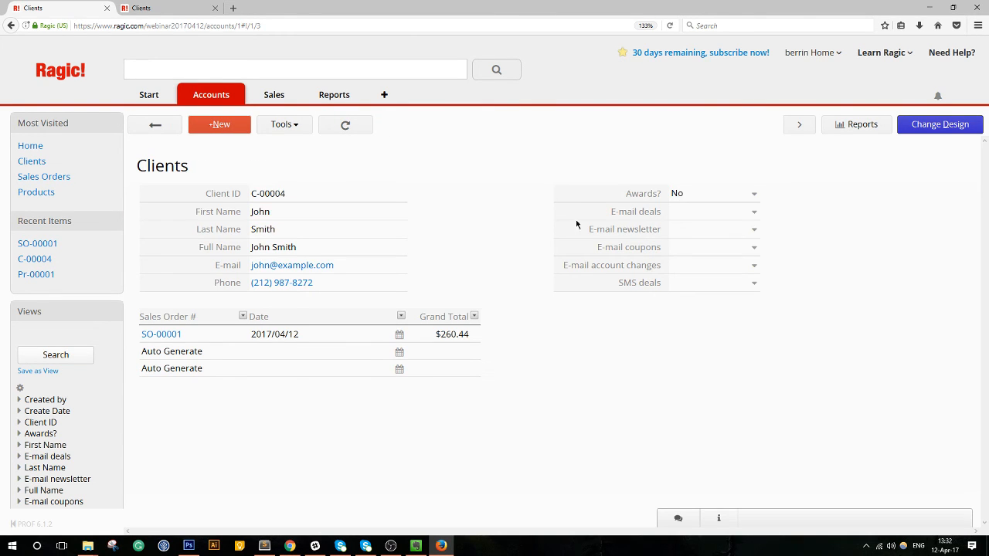
left_click(717, 218)
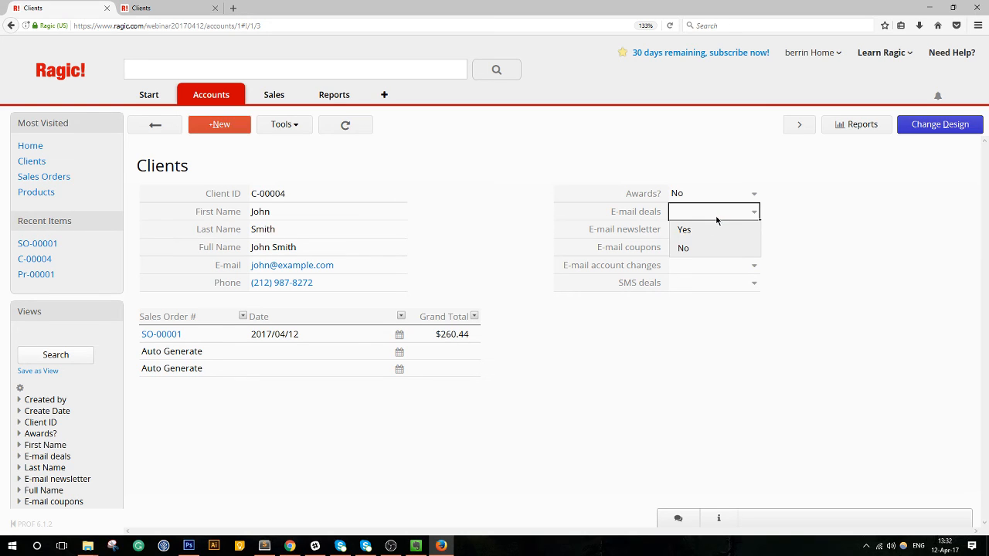
left_click(697, 247)
left_click(697, 230)
left_click(694, 265)
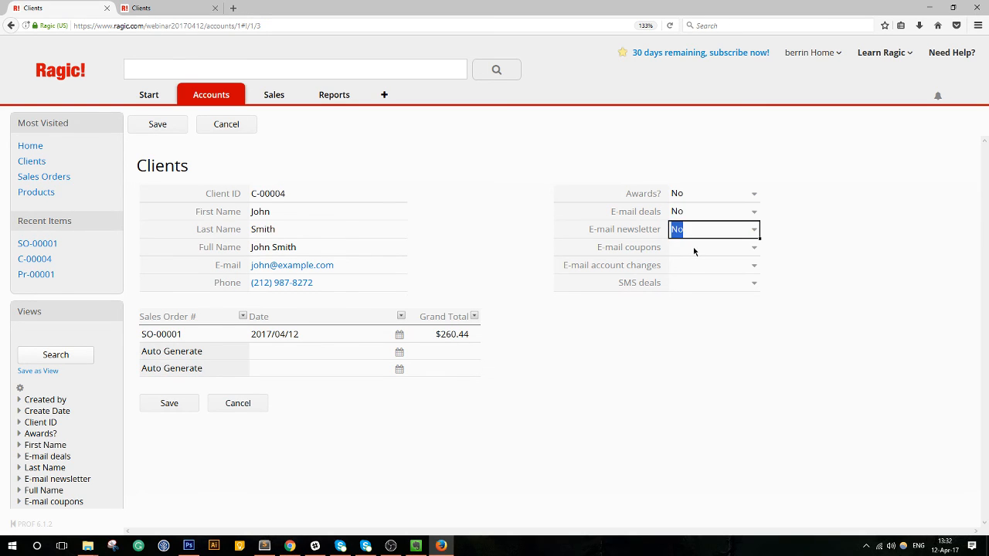
left_click(694, 251)
left_click(687, 284)
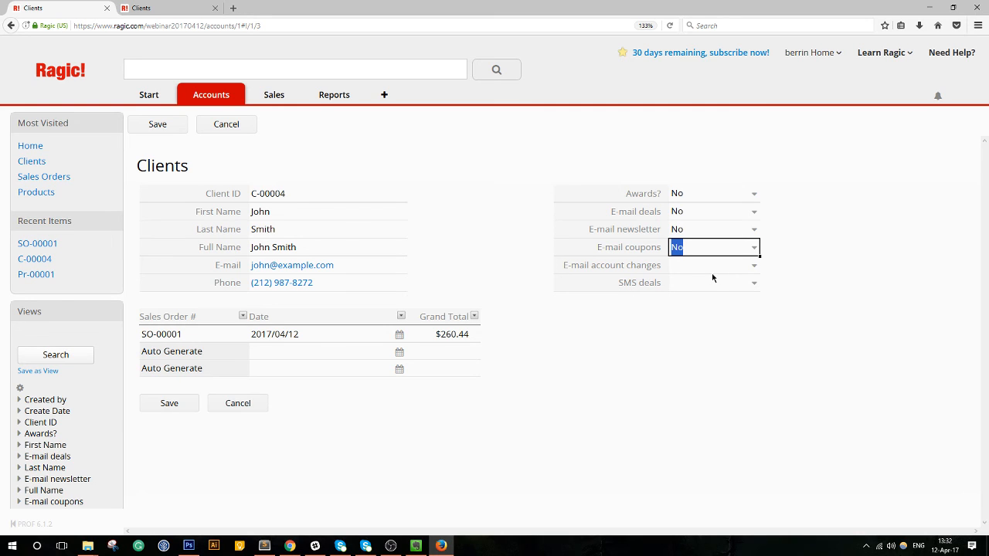
left_click(159, 125)
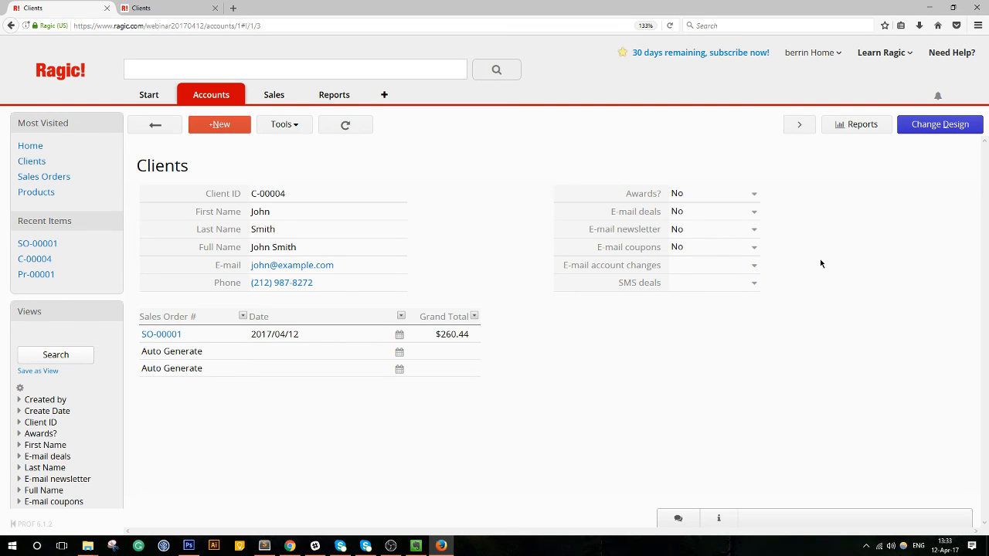
left_click(926, 129)
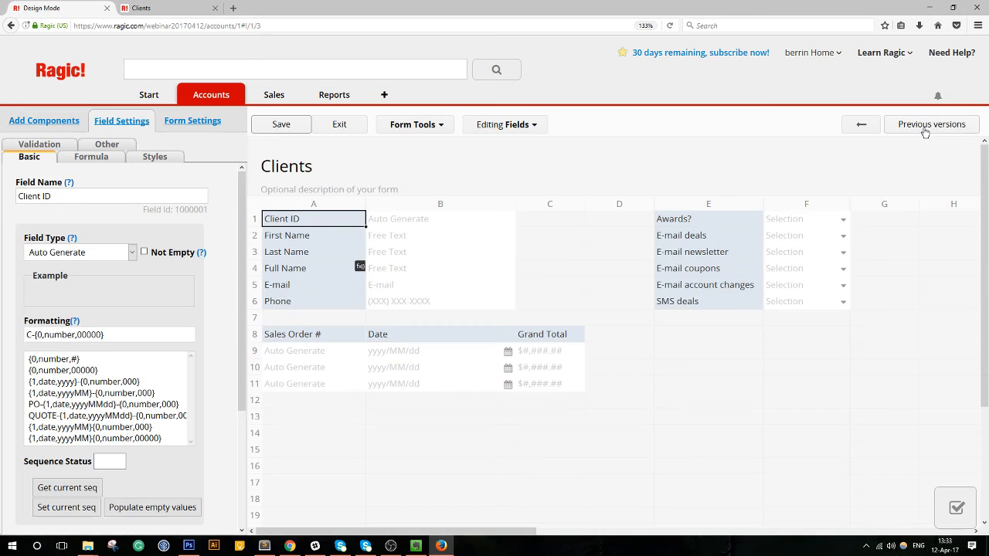
Give the Awards? field a default value of No in the Clients form designer.
left_click(710, 223)
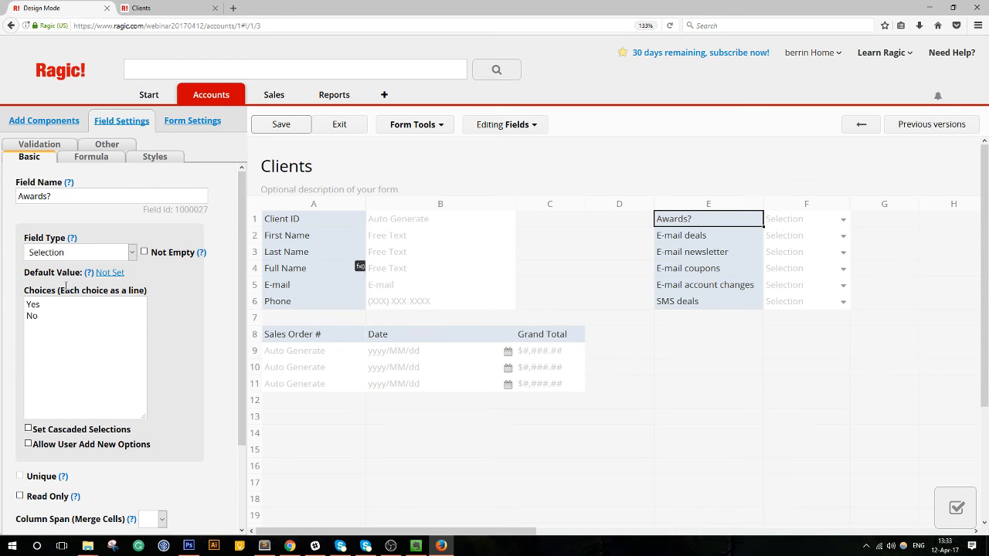
left_click(114, 274)
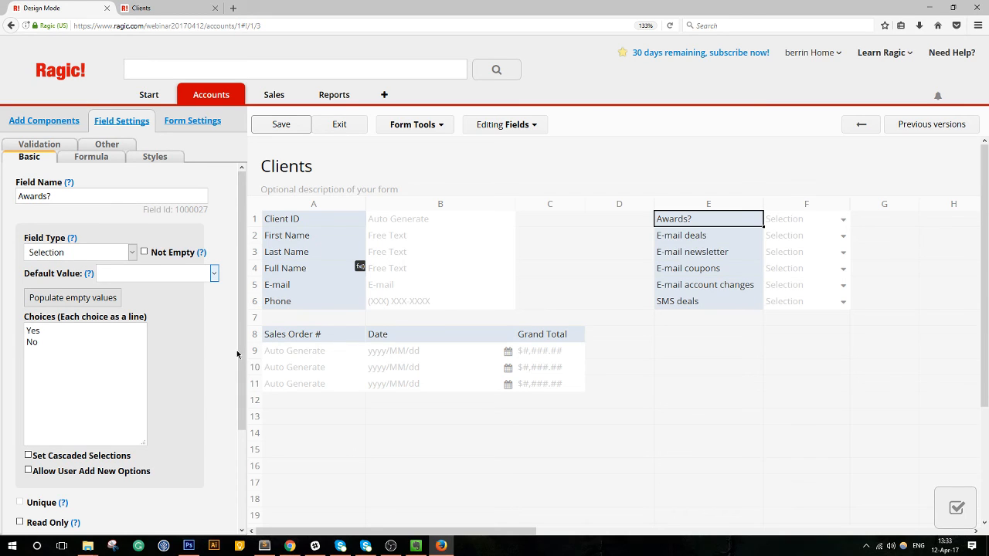
left_click(215, 281)
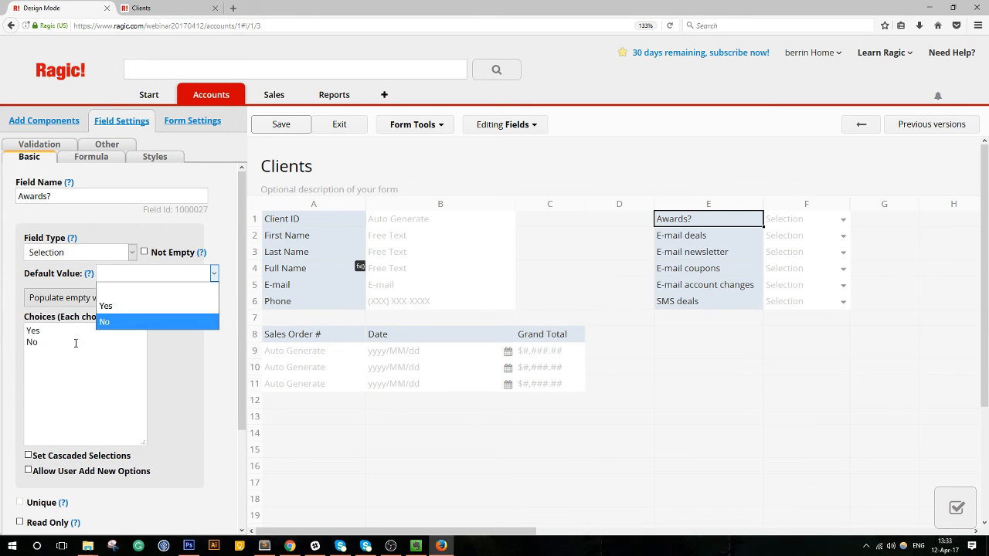
left_click(44, 340)
left_click_drag(43, 341, 20, 327)
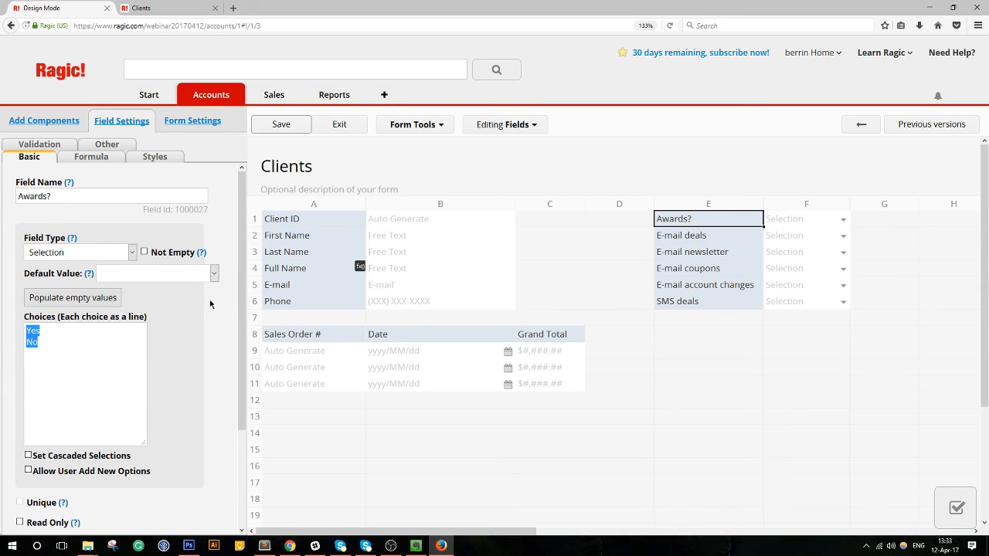
left_click(191, 278)
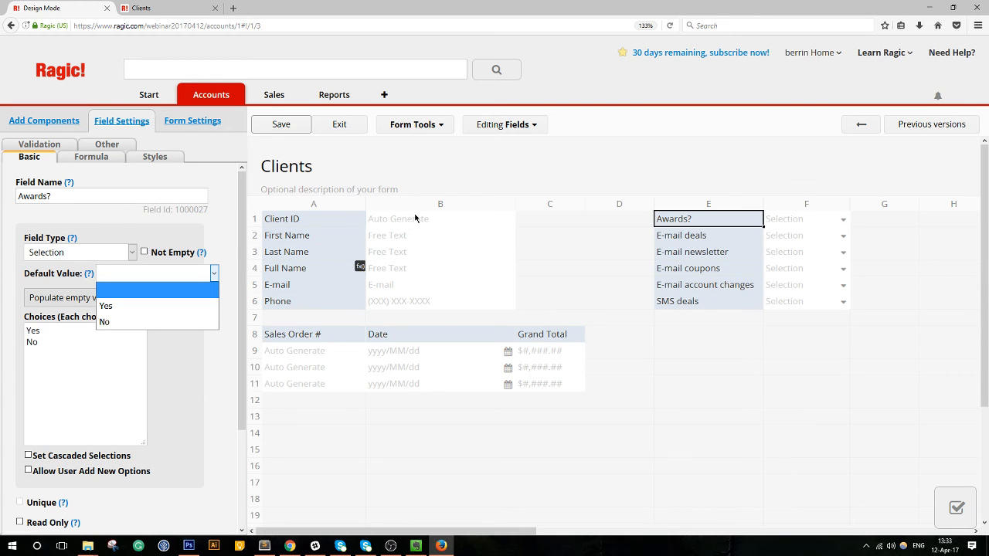
left_click(132, 323)
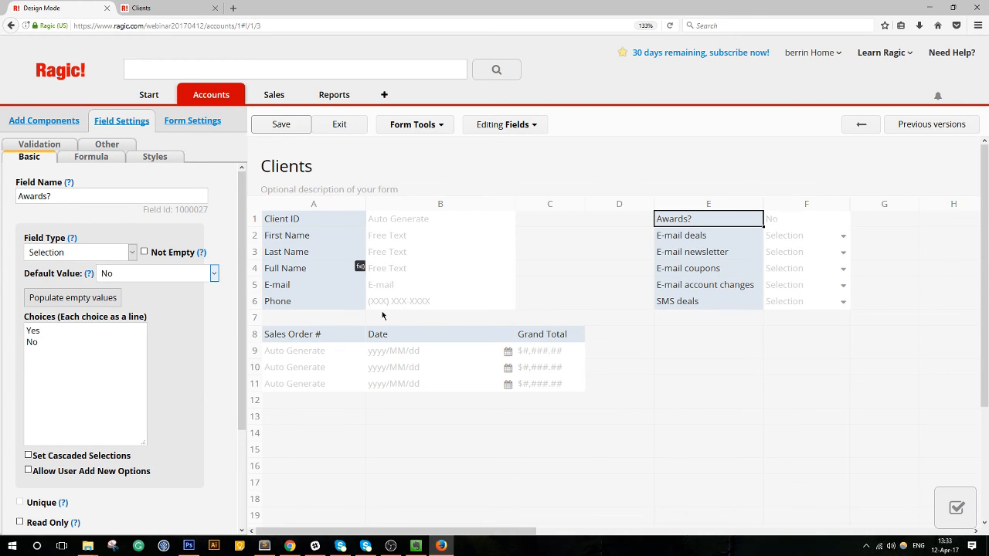
left_click(679, 236)
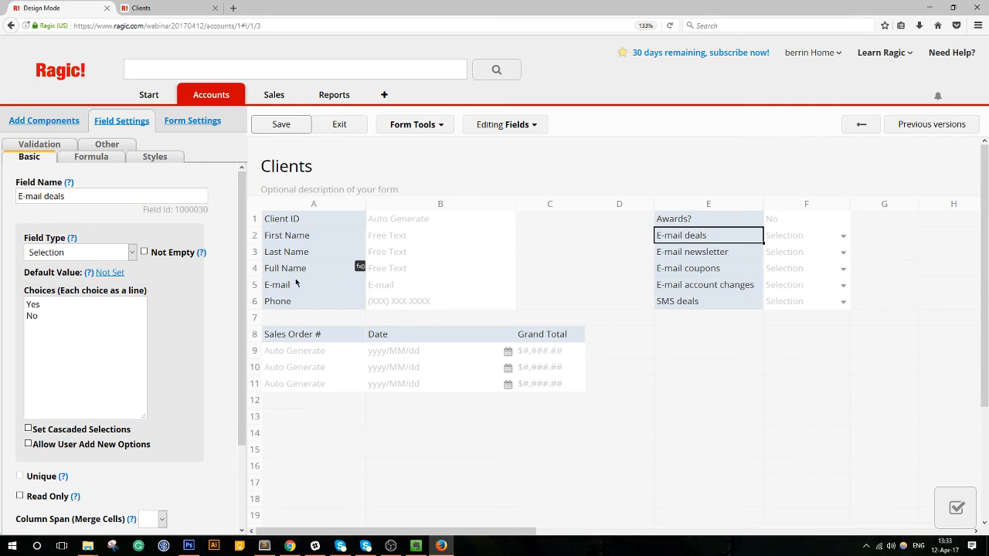
Set the default value of E-mail deals, E-mail newsletter and E-mail coupons to No.
left_click(109, 273)
left_click(214, 274)
left_click(123, 323)
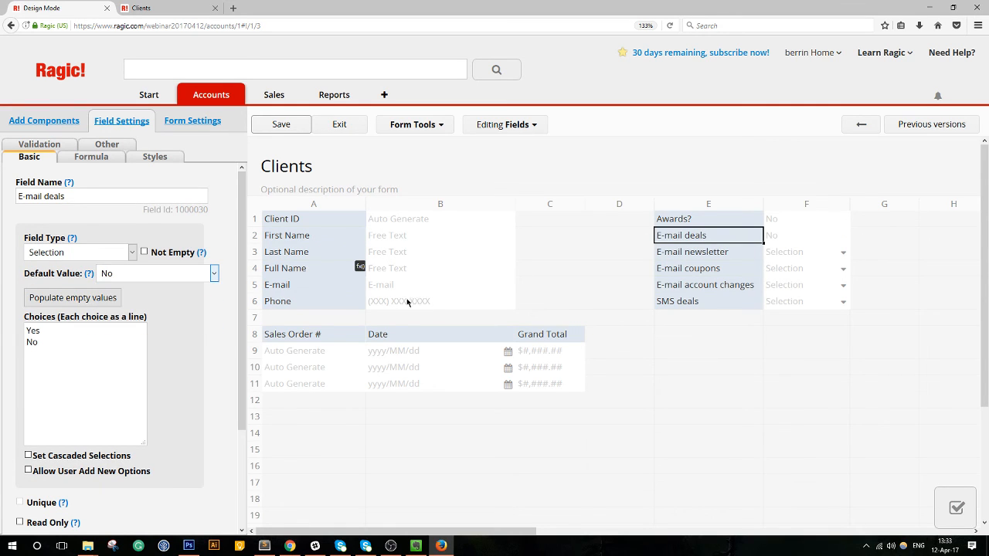
left_click(687, 252)
left_click(104, 275)
left_click(214, 273)
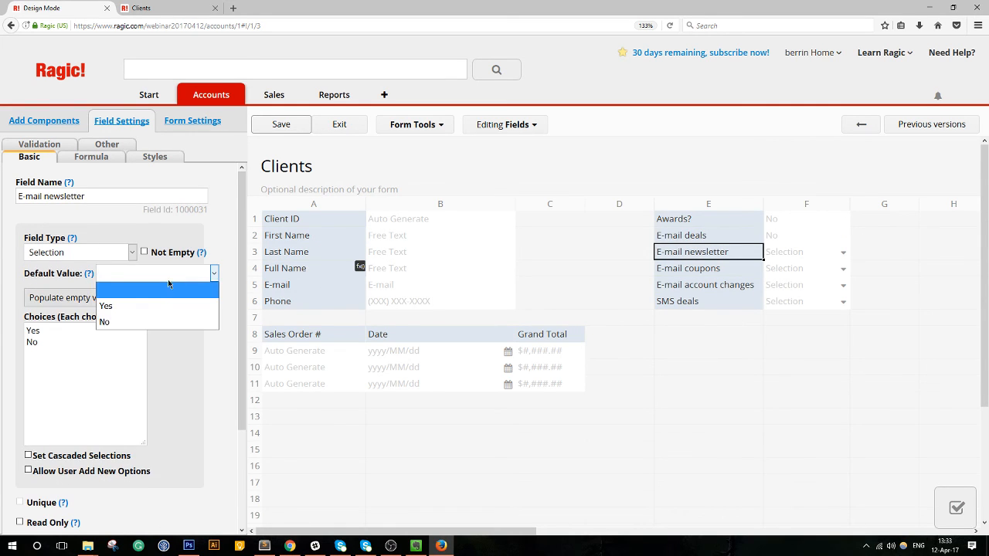
left_click(123, 323)
left_click(678, 268)
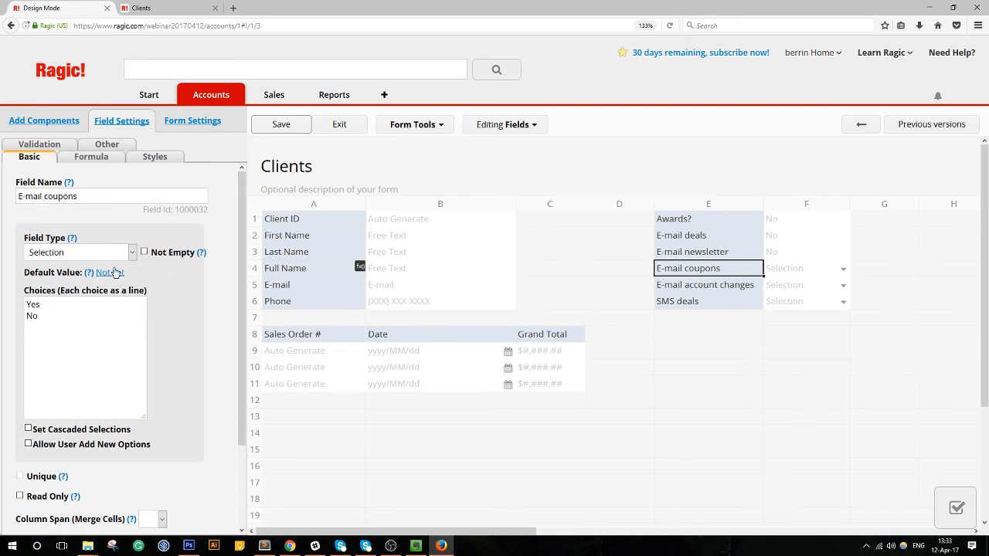
left_click(110, 273)
left_click(164, 277)
left_click(149, 323)
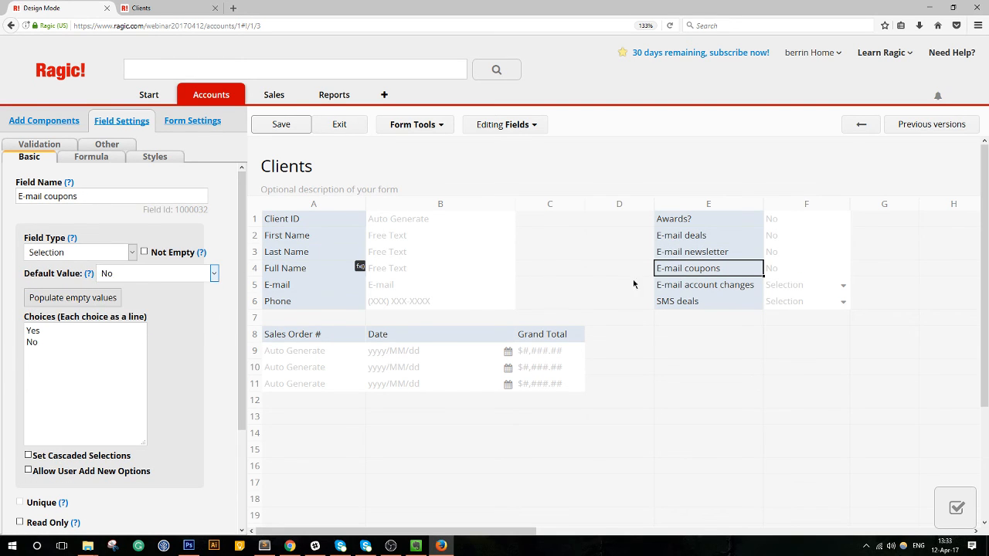
Default E-mail account changes and SMS deals to No, filling empty values, and save the design.
left_click(686, 284)
left_click(108, 274)
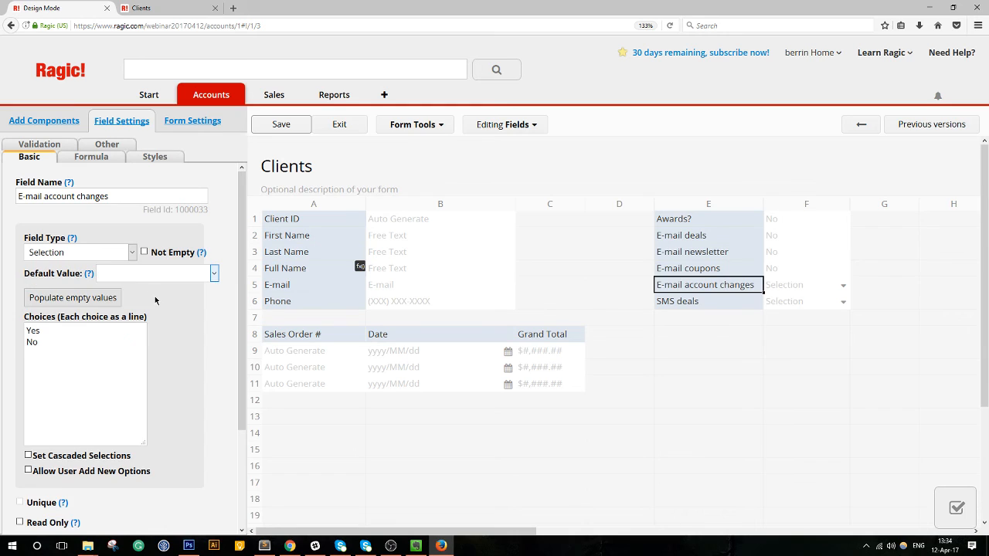
left_click(149, 275)
left_click(146, 322)
left_click(688, 301)
left_click(130, 253)
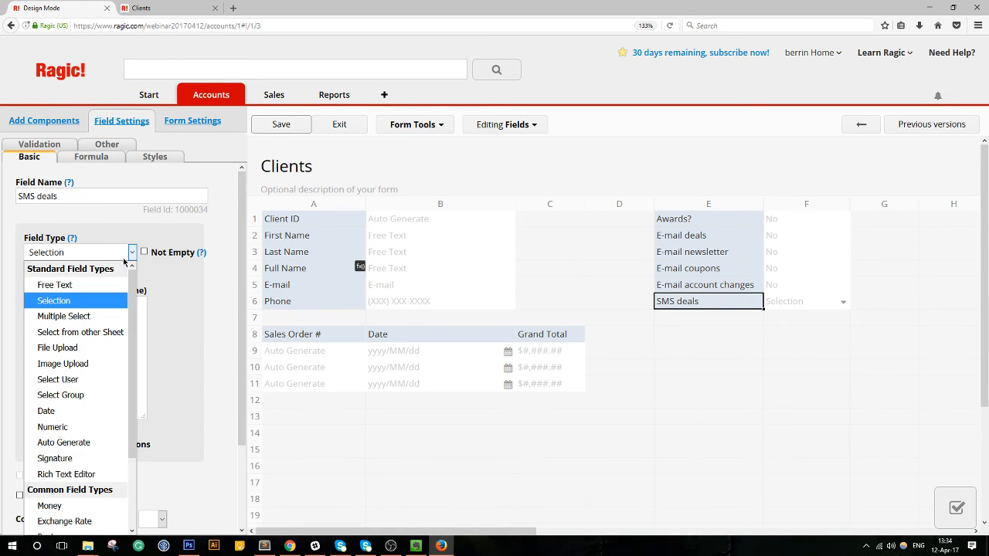
left_click(126, 255)
left_click(106, 273)
left_click(92, 300)
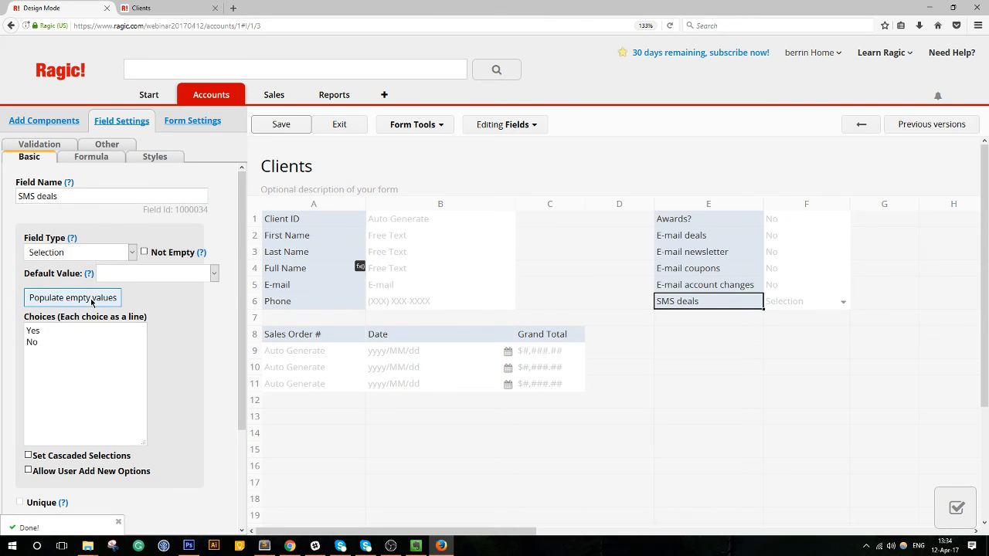
left_click(214, 273)
left_click(147, 322)
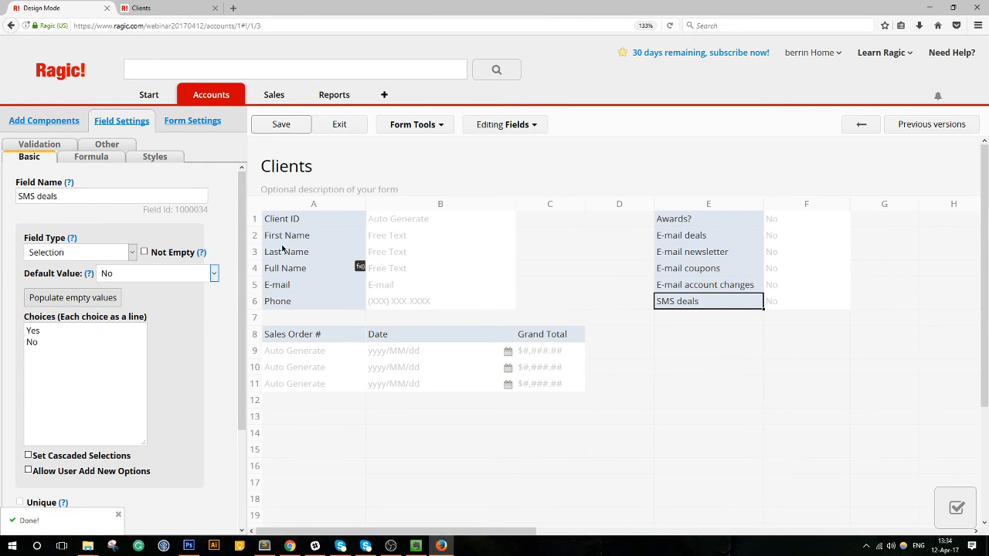
left_click(282, 128)
Rename the Awards? field to Rewards?, save the design, and exit Design Mode.
left_click(686, 220)
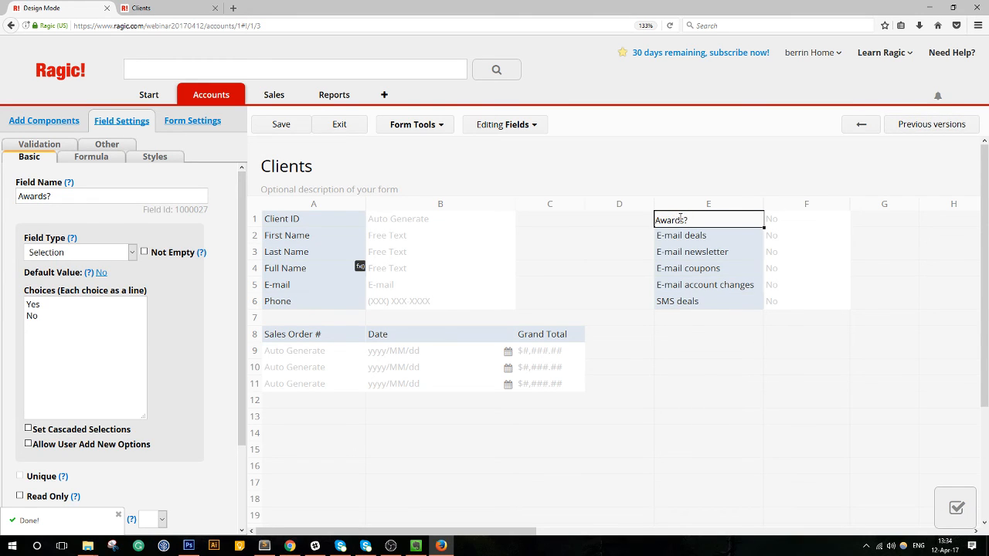
left_click_drag(684, 220, 645, 220)
type("Rewards")
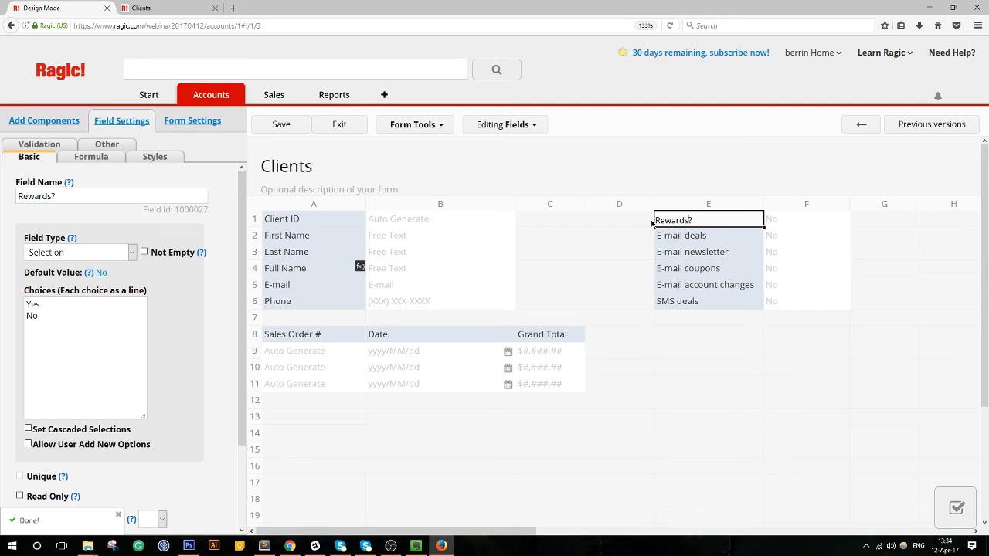
left_click(307, 129)
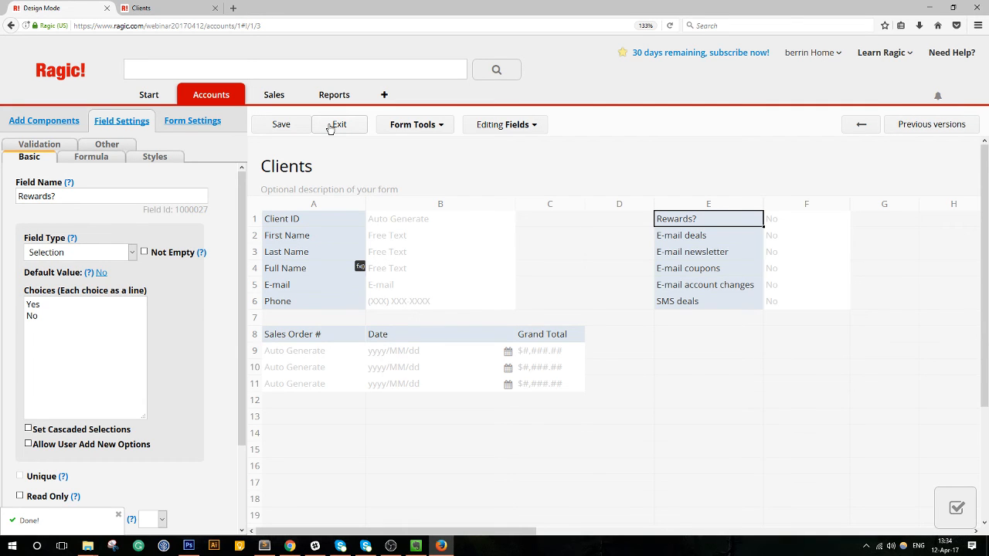
left_click(332, 126)
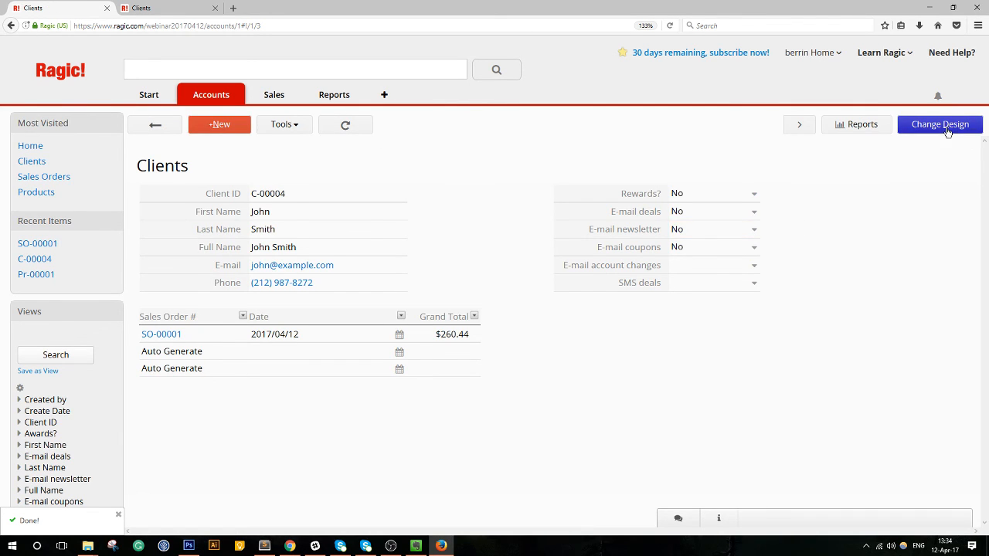
Start a new client record and enter the client's first and last name.
left_click(218, 127)
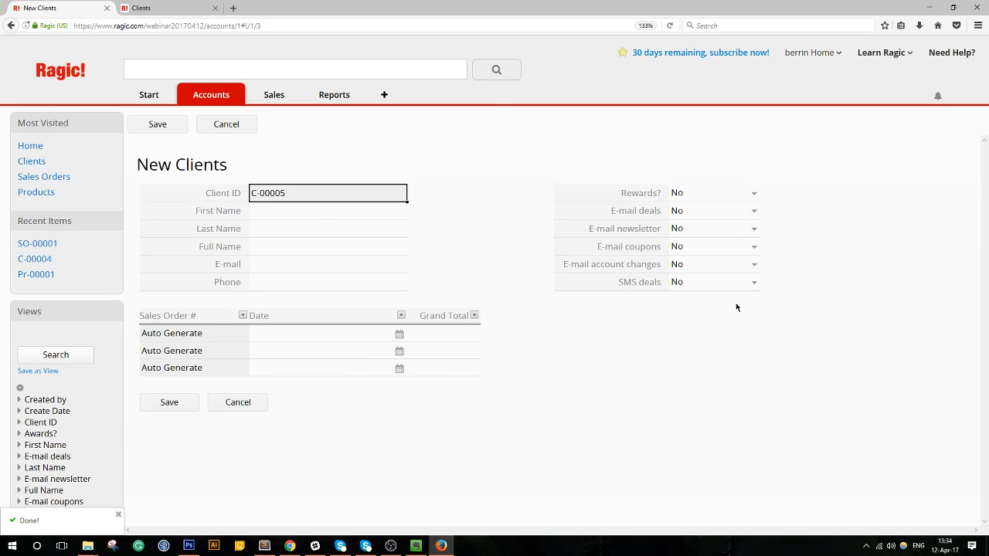
left_click(360, 209)
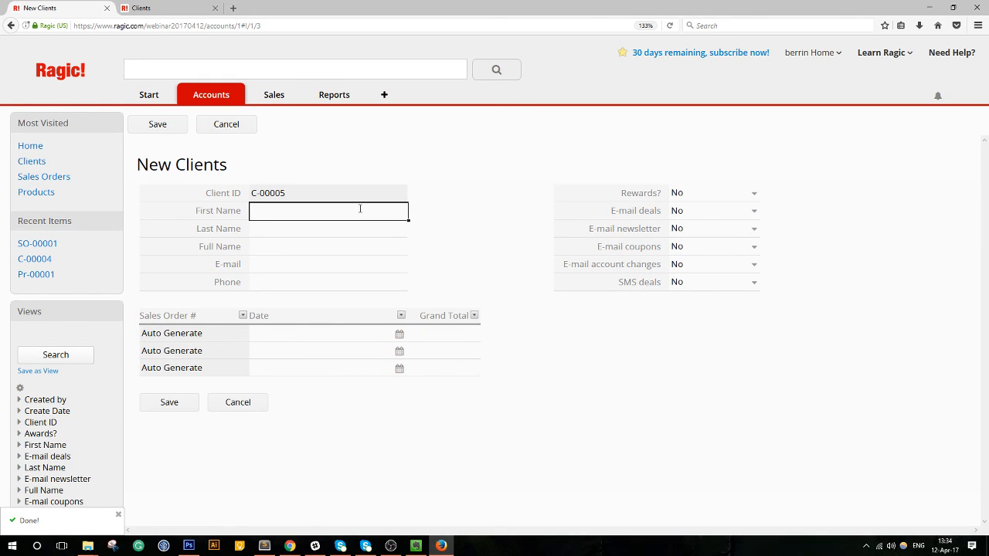
type("Gordon")
key("Tab")
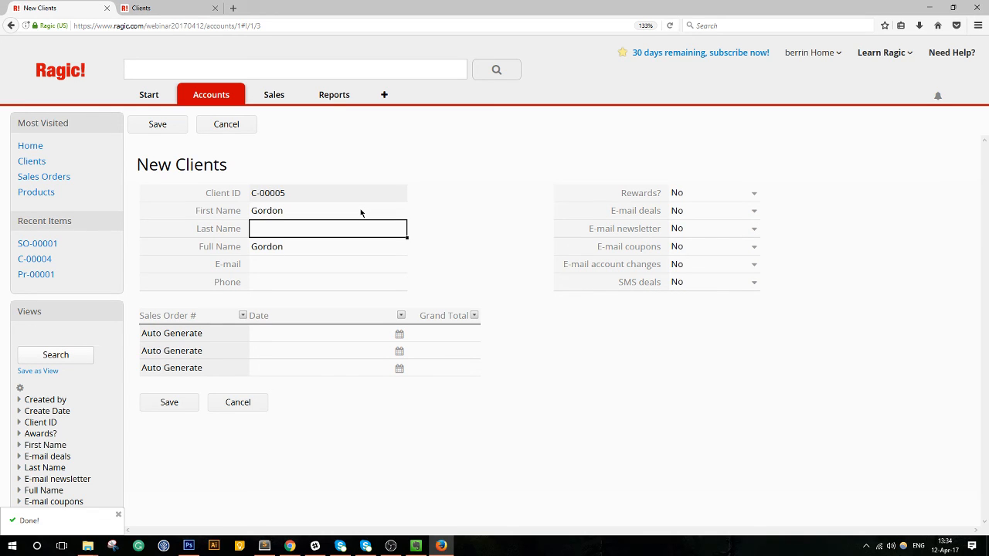
type("Ramse")
key("BackSpace")
type("sey")
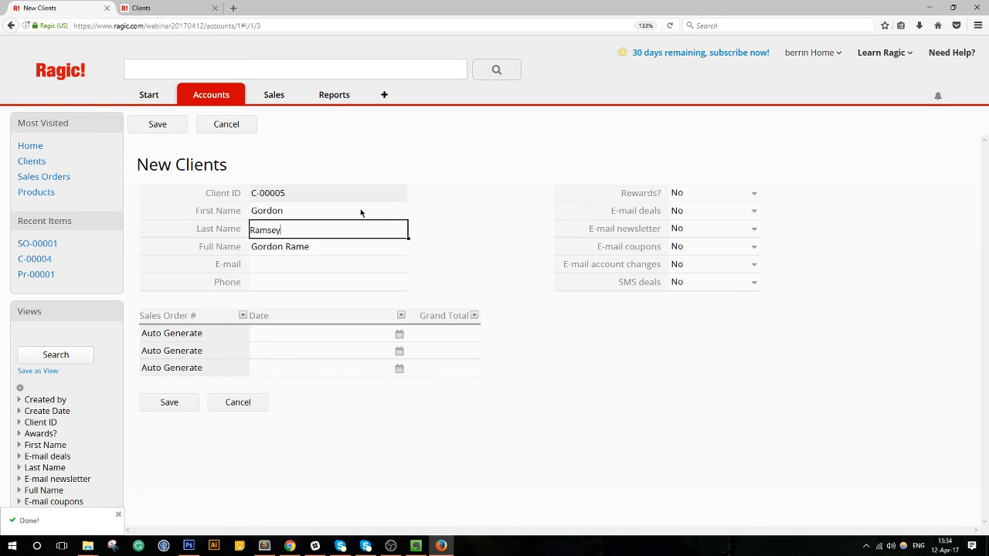
Fill in the client's e-mail address and phone number.
key("Tab")
type("gordon@")
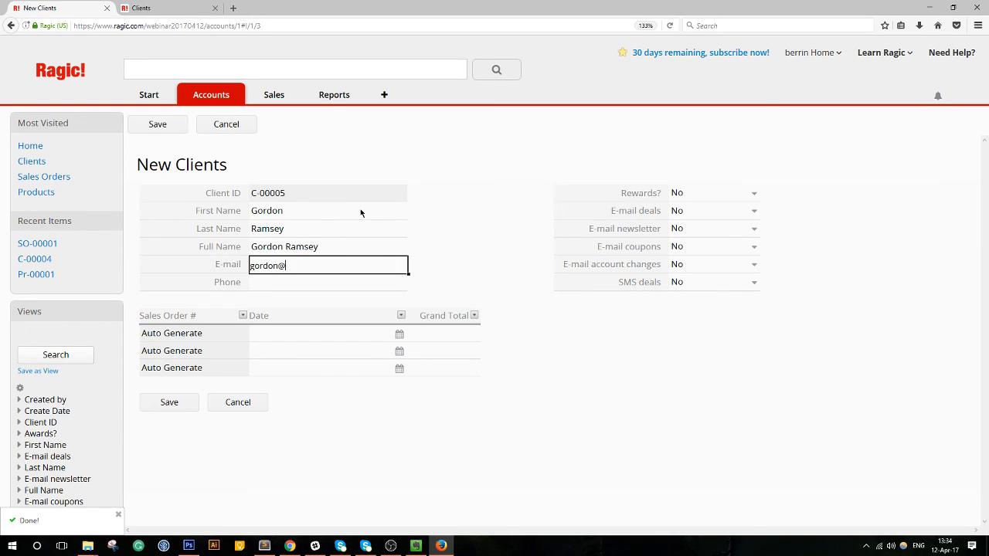
type("example.com")
key("Tab")
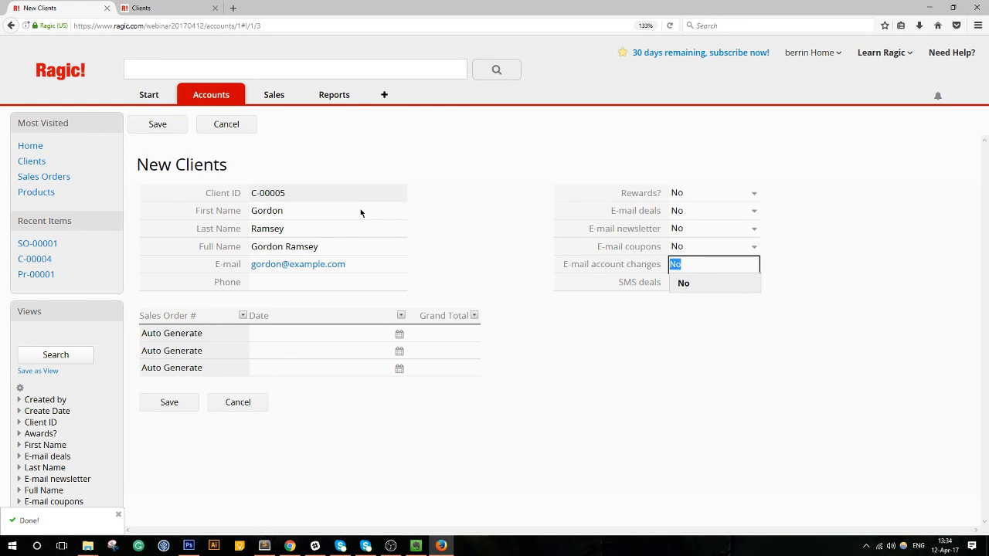
left_click(283, 291)
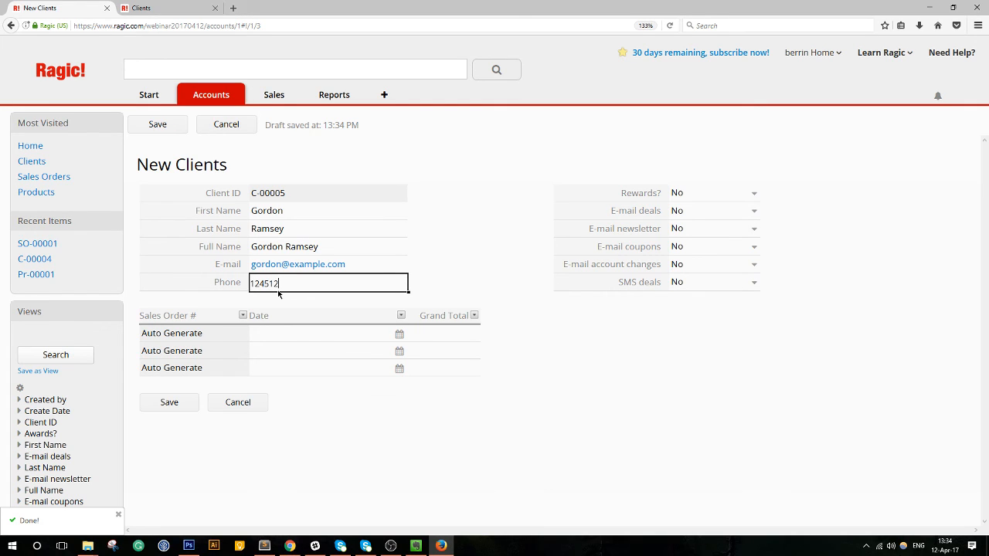
Save the new client, then set Rewards?, E-mail deals, newsletter and coupons to Yes.
left_click(169, 401)
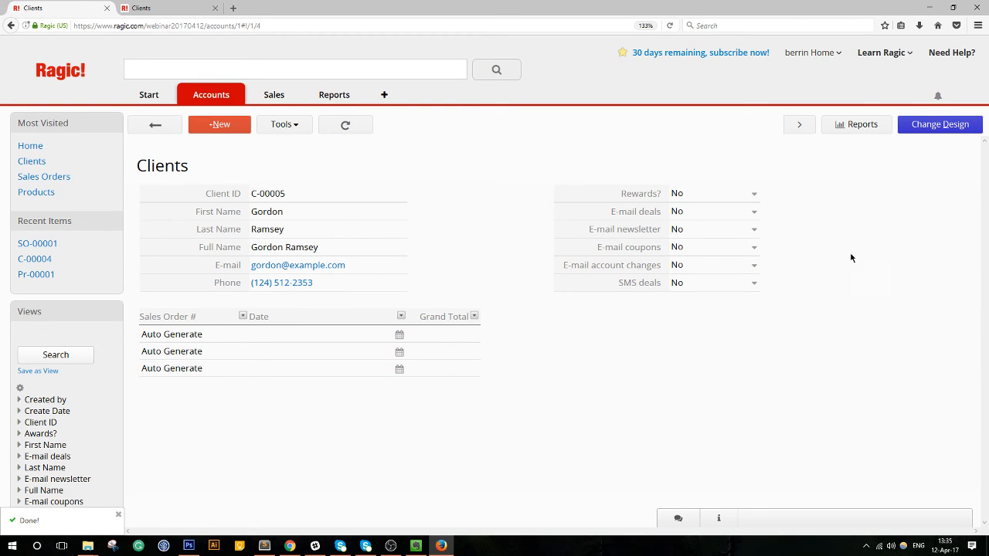
left_click(754, 194)
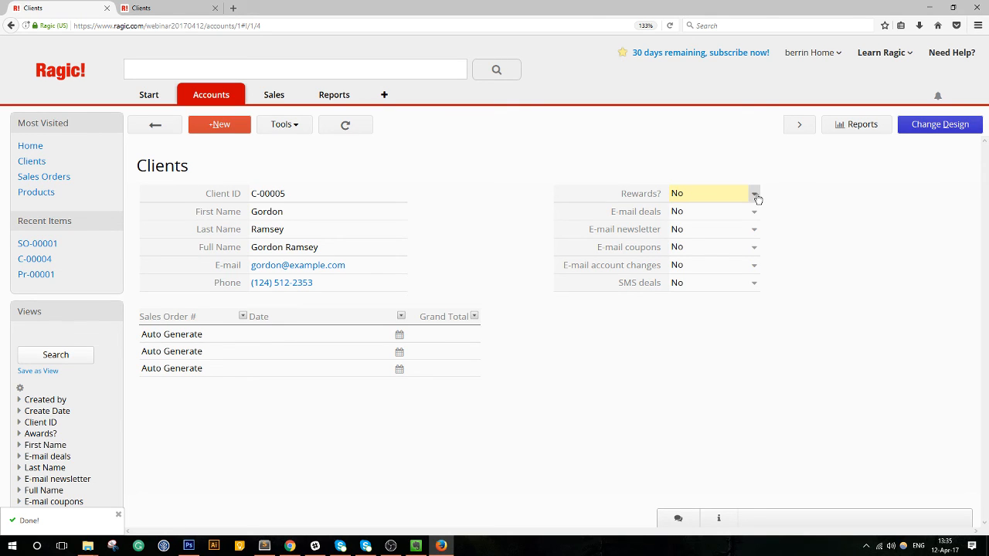
left_click(747, 213)
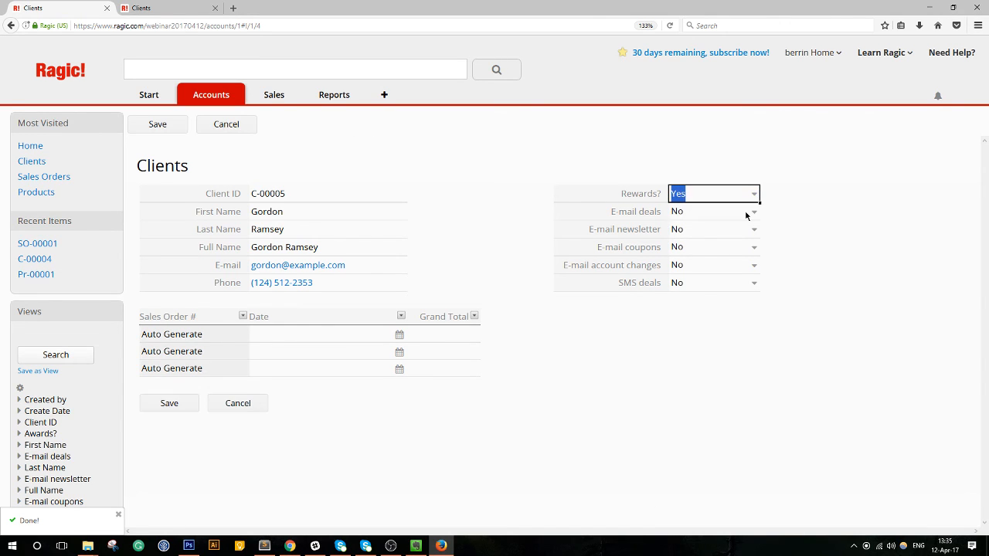
left_click(746, 213)
left_click(739, 232)
left_click(740, 232)
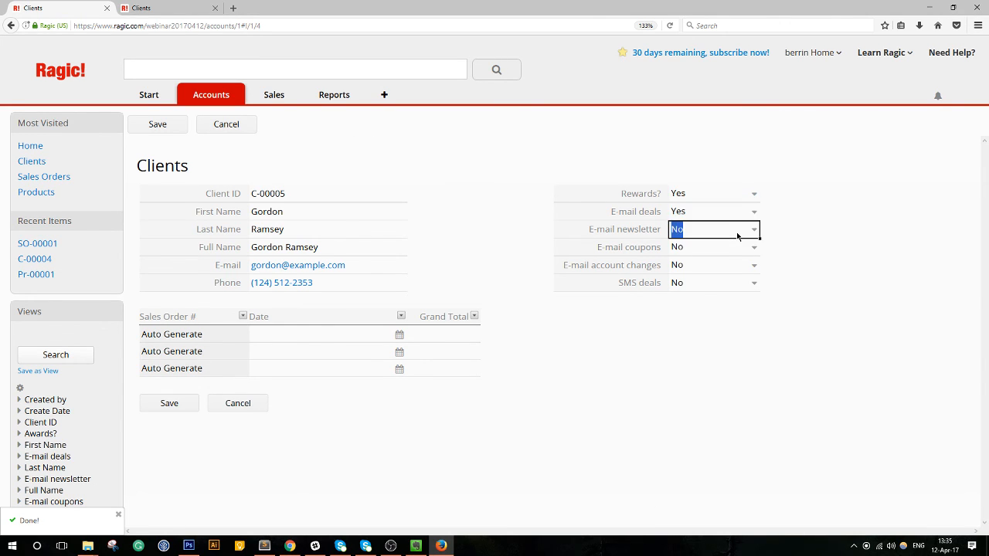
left_click(732, 247)
left_click(733, 248)
left_click(718, 265)
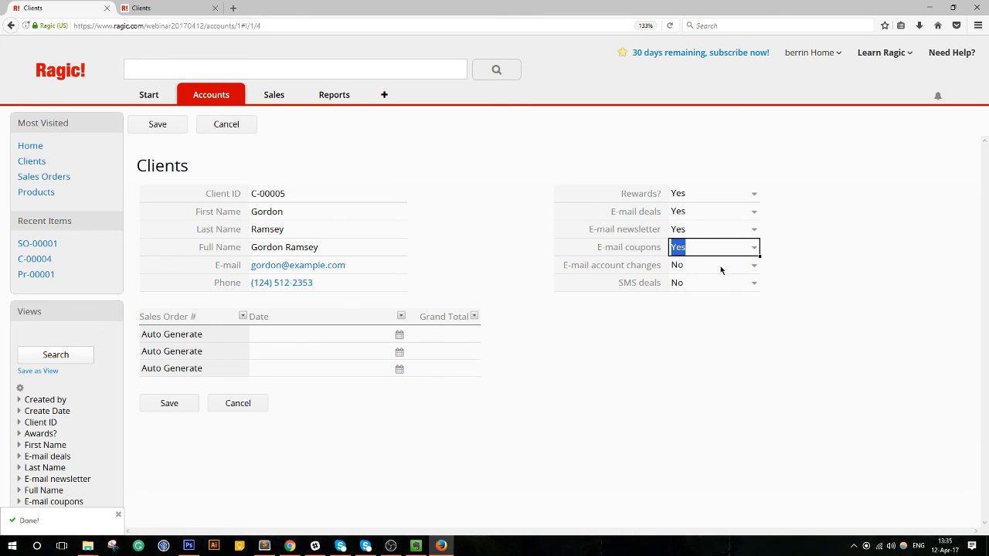
Set E-mail account changes to Yes, keep SMS deals at No, and save the client.
left_click(718, 267)
left_click(719, 266)
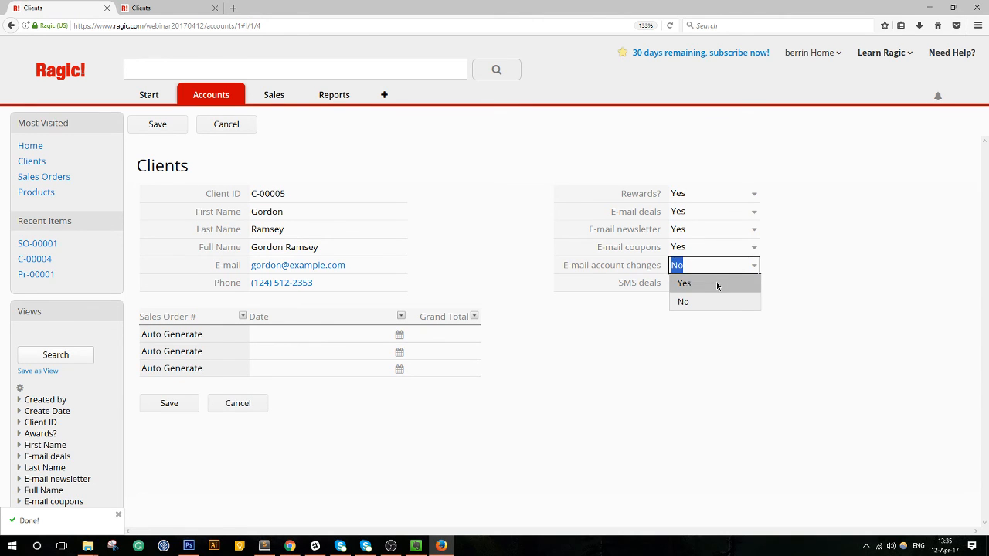
left_click(716, 283)
left_click(716, 283)
left_click(717, 284)
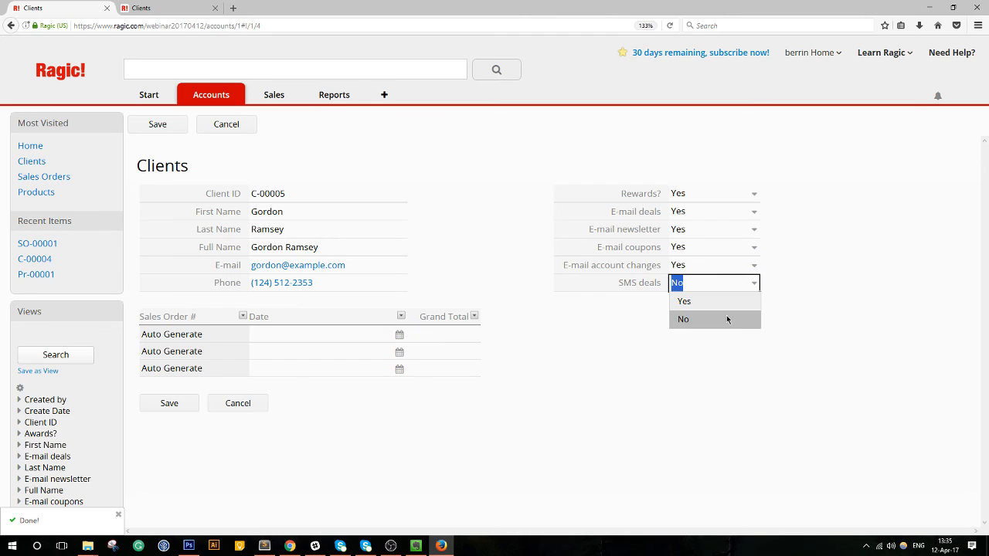
left_click(761, 323)
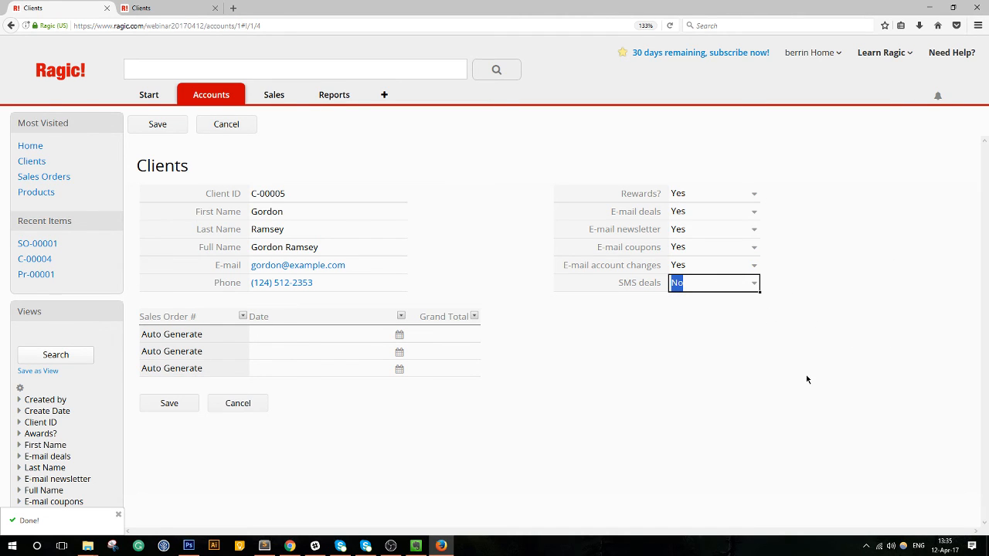
left_click(193, 410)
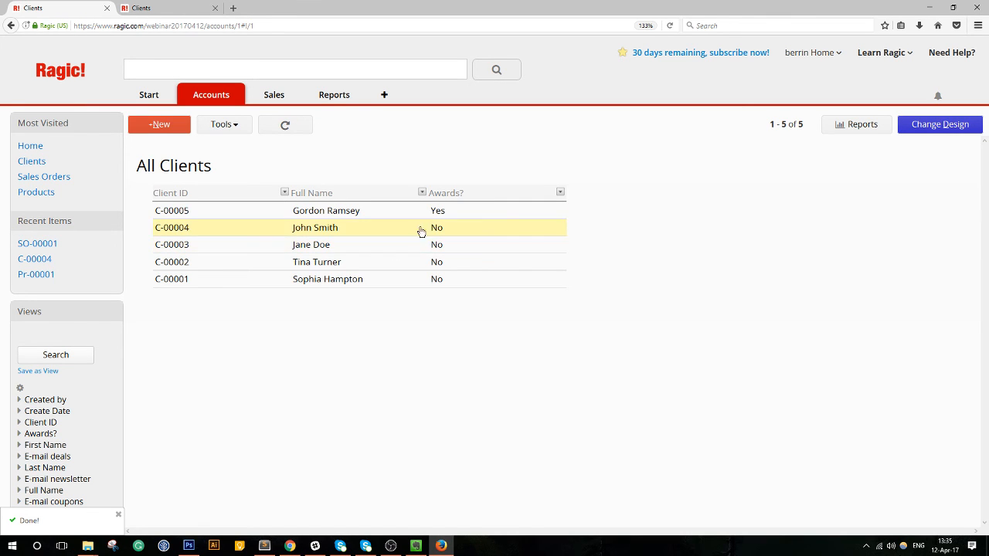
Relabel the listing's Awards? column heading in C1 as Rewards?, save, and exit design.
left_click(926, 128)
left_click(425, 223)
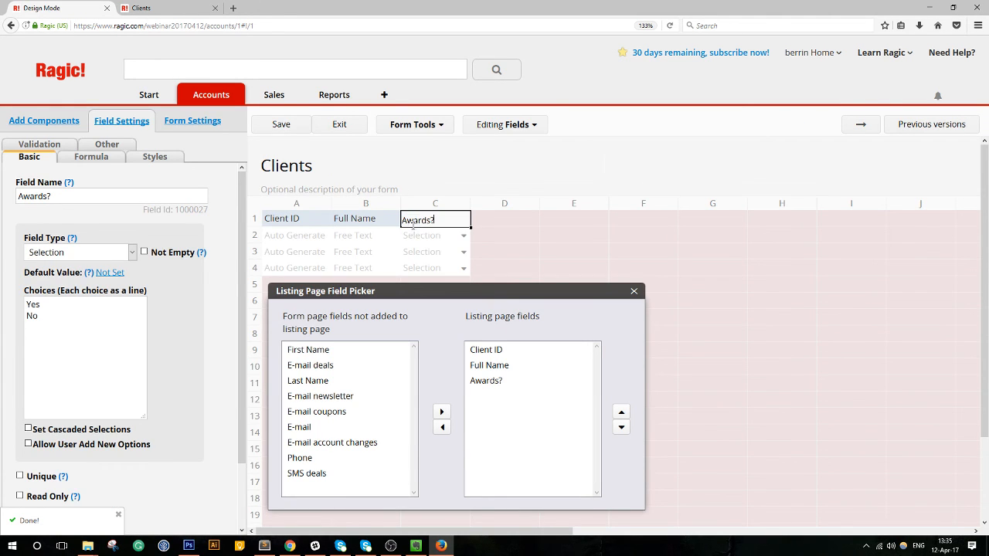
type("Re")
left_click(285, 128)
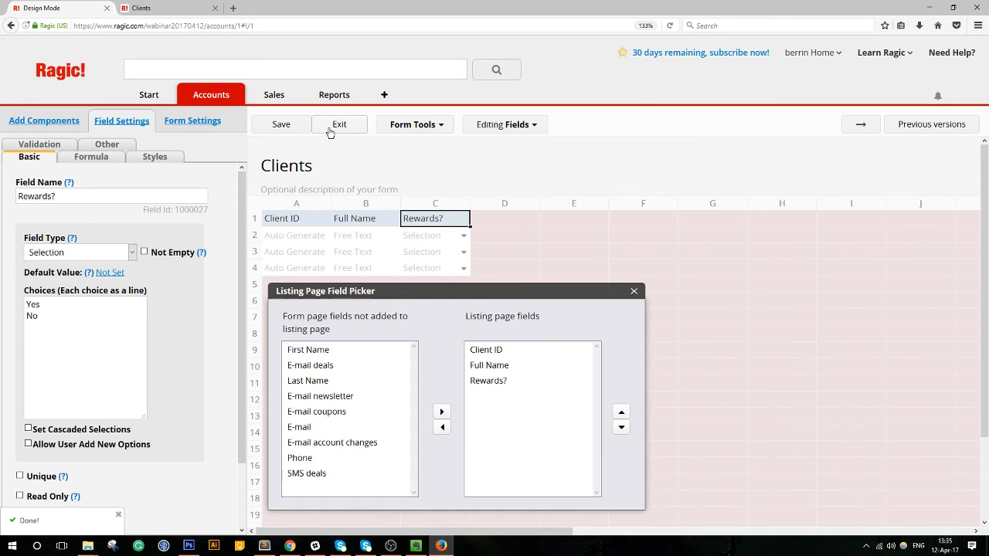
left_click(330, 131)
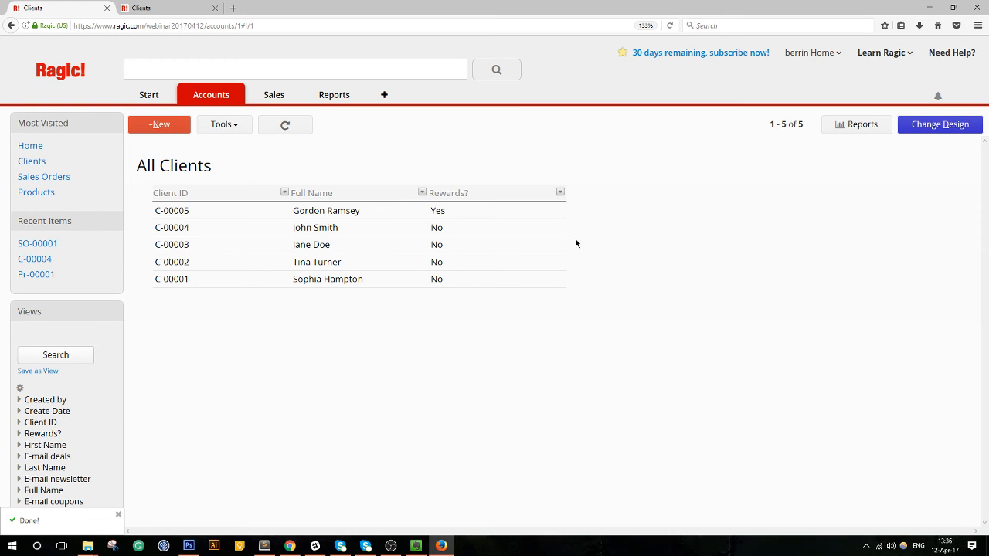
Open the second client's form in Design Mode at 110% zoom and start an Update values custom button.
left_click(526, 227)
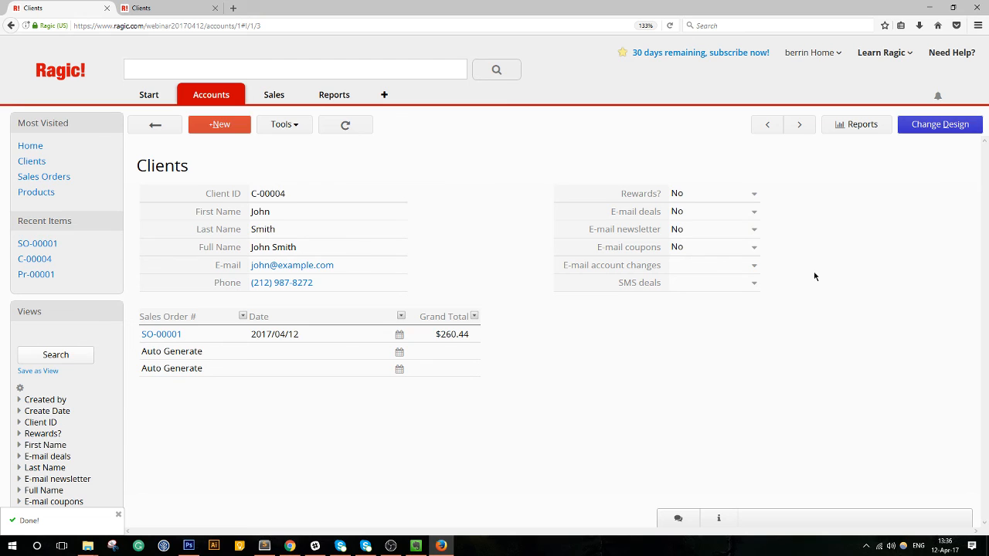
left_click(937, 125)
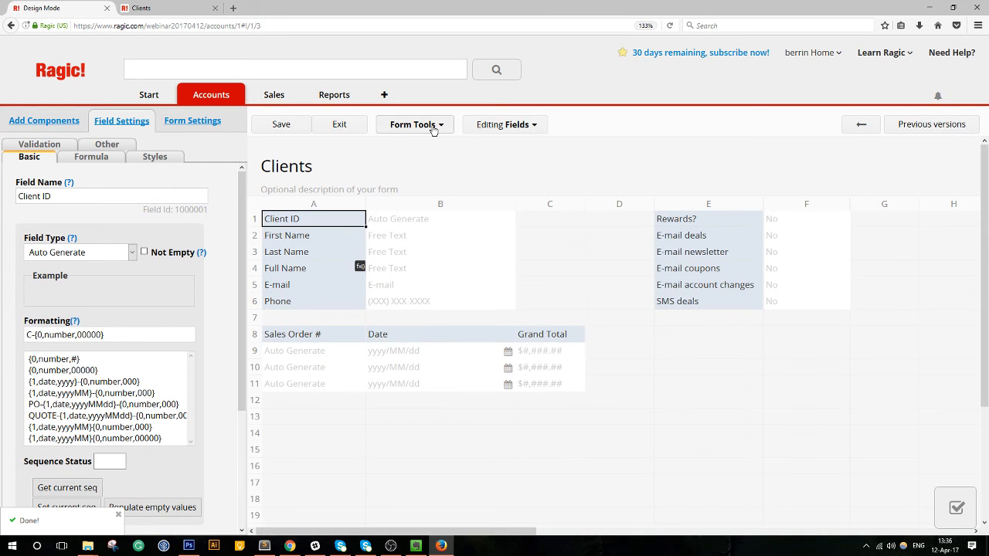
left_click(434, 130)
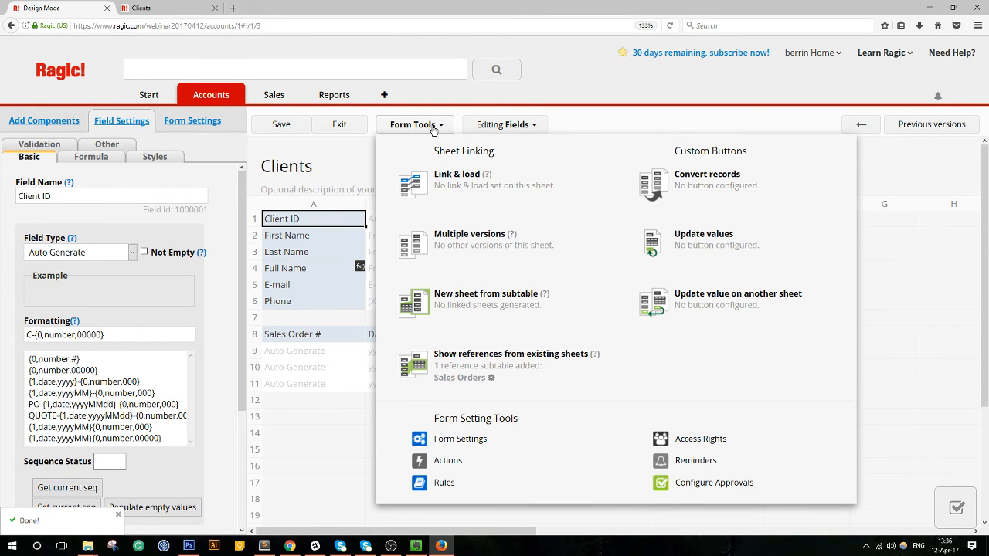
key("ctrl+minus")
key("ctrl+minus")
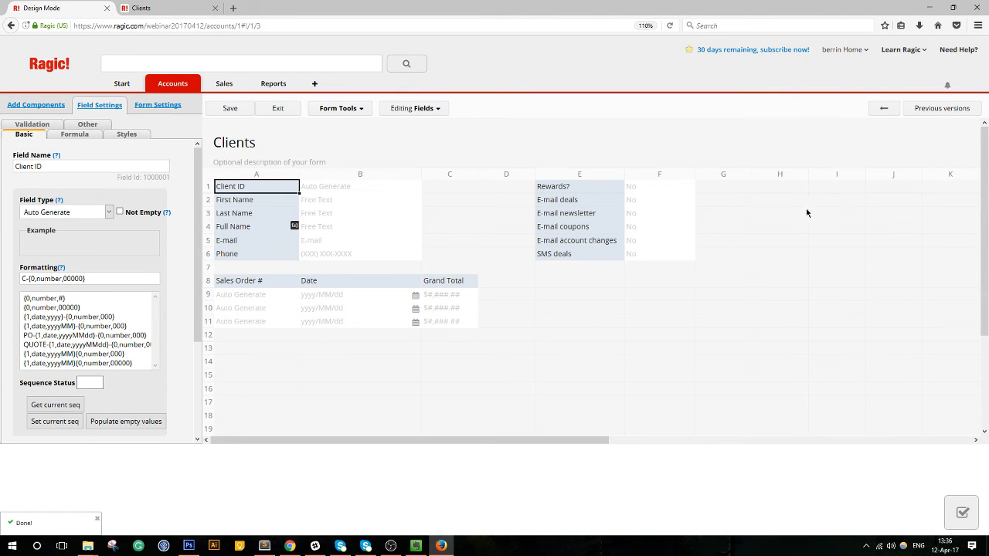
left_click(352, 112)
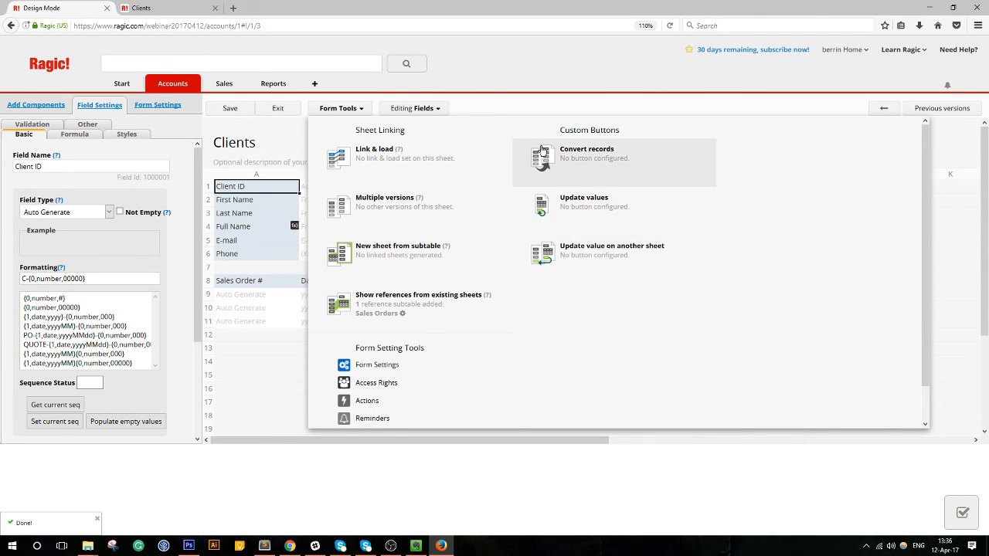
left_click(507, 105)
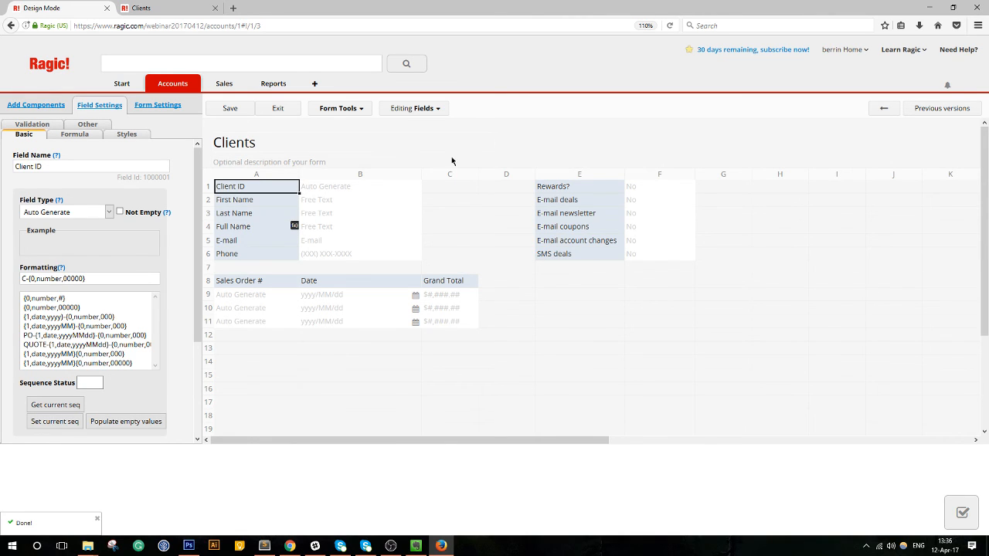
left_click(348, 115)
left_click(585, 214)
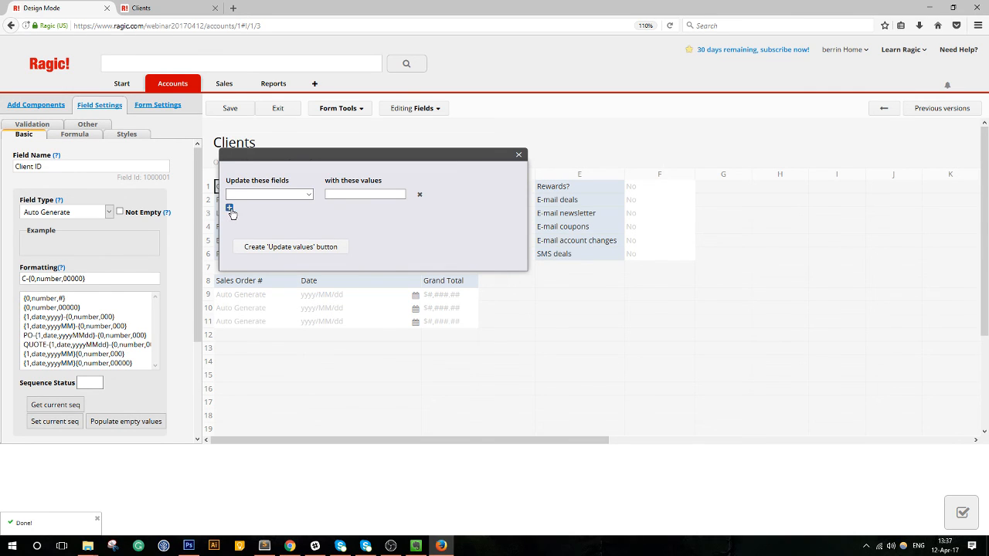
Set Rewards? to Yes and add E-mail newsletter as the second field to update.
left_click(275, 196)
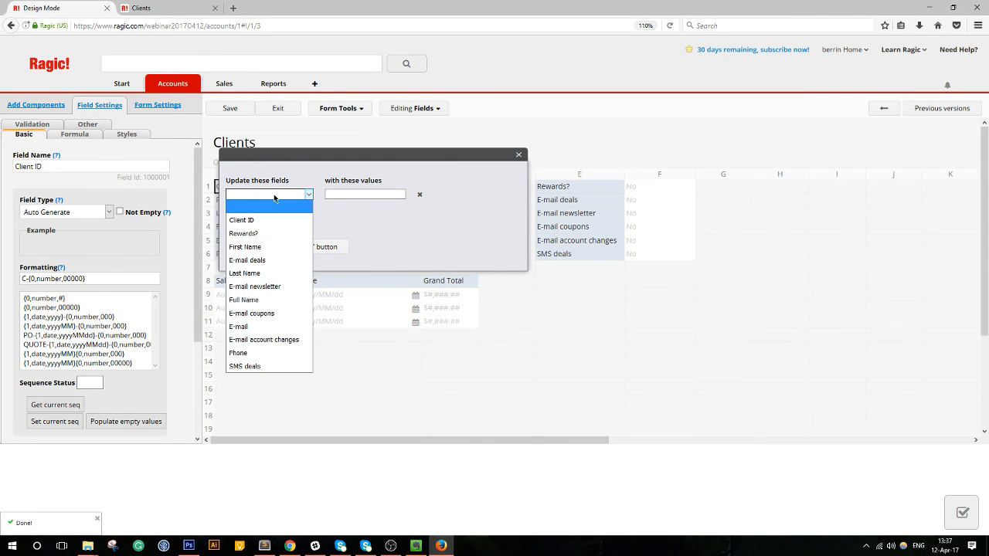
left_click(258, 234)
left_click(369, 195)
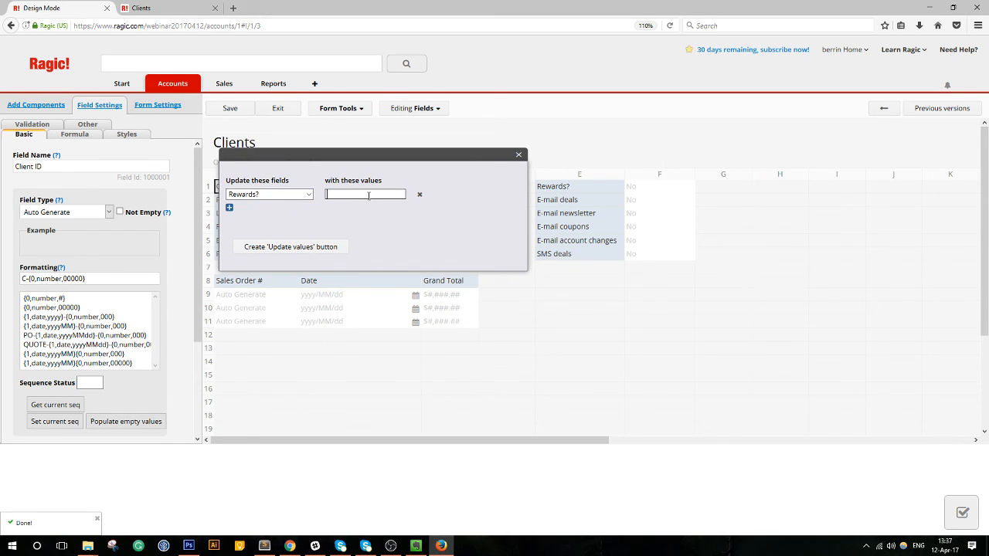
type("Yes")
left_click(231, 209)
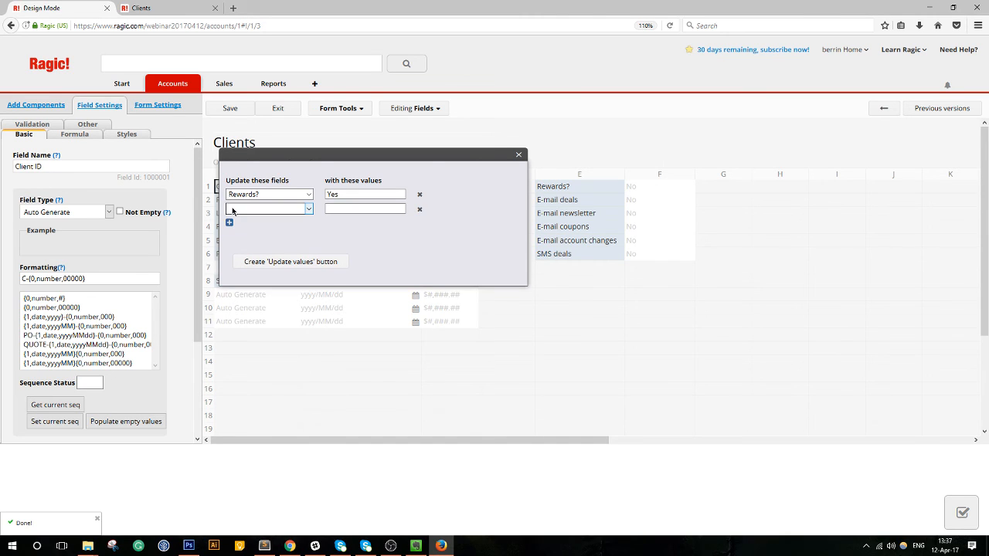
left_click(245, 211)
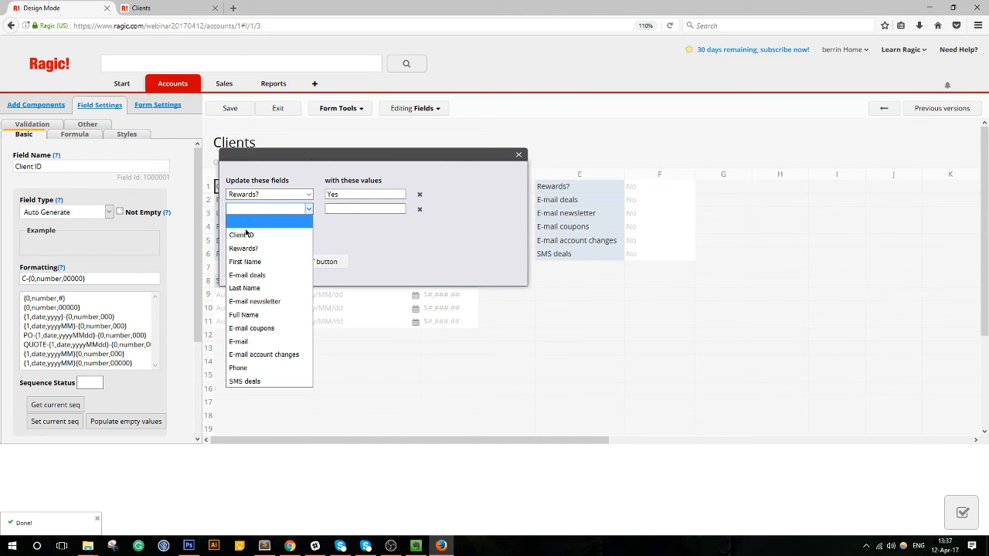
left_click(281, 302)
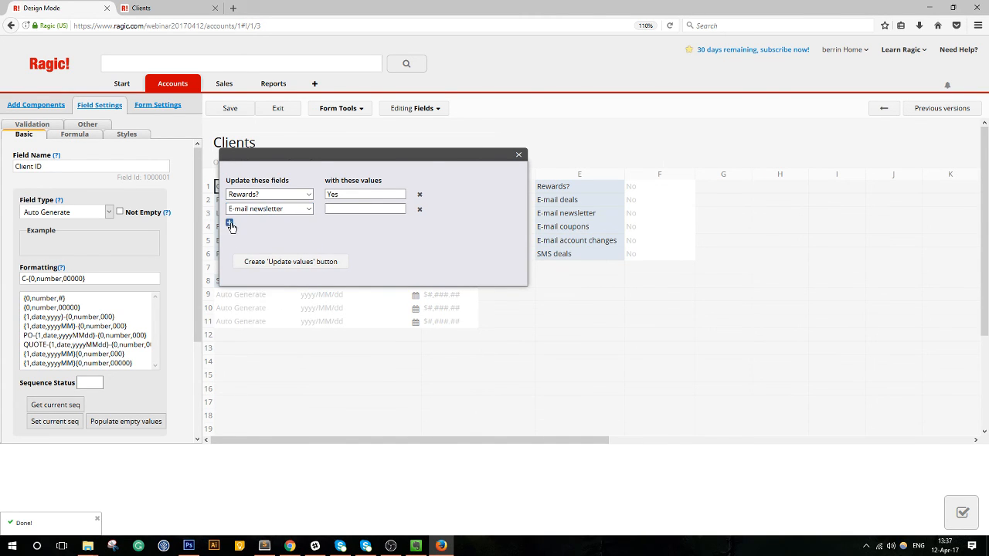
Add field rows for E-mail deals, E-mail coupons, E-mail account changes and SMS deals.
left_click(230, 223)
left_click(271, 224)
left_click(267, 294)
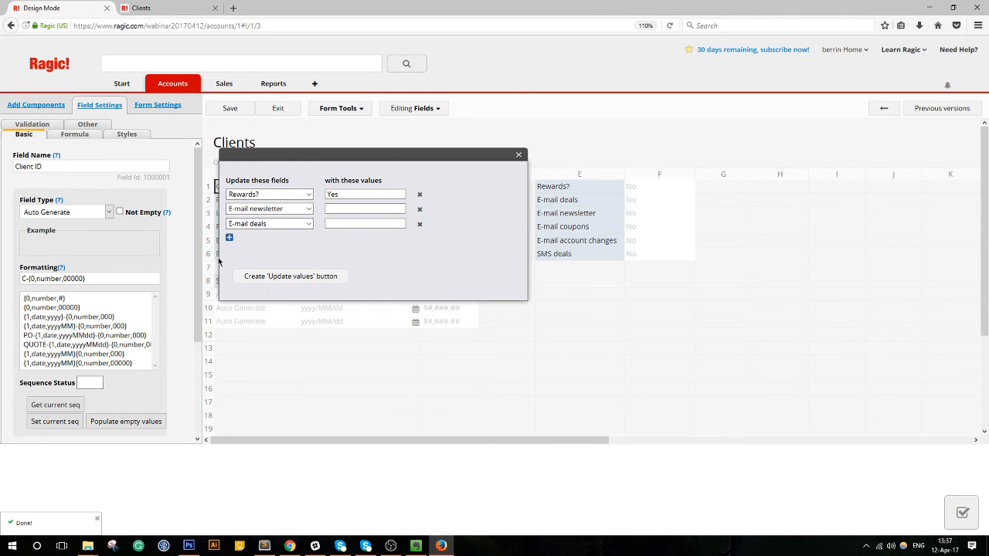
left_click(230, 239)
left_click(231, 239)
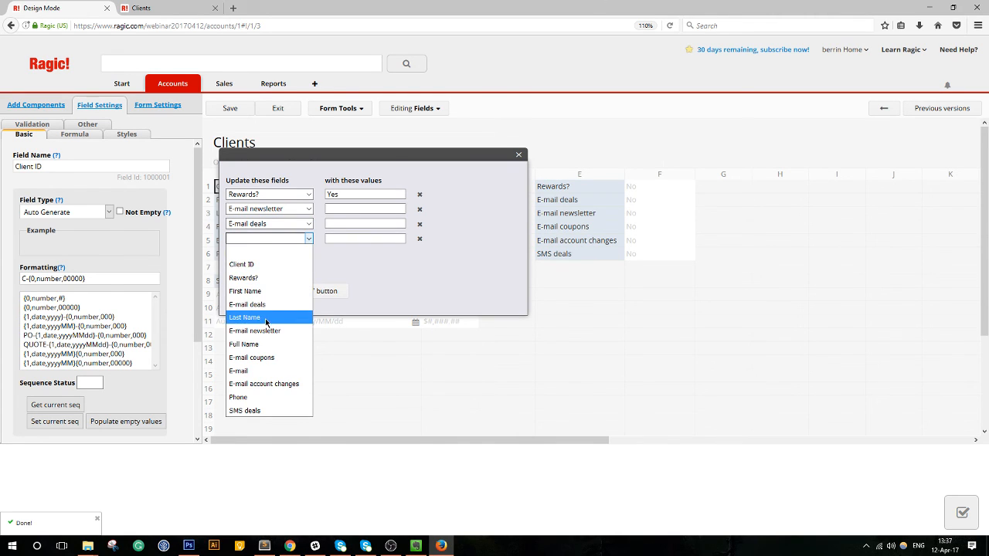
left_click(267, 358)
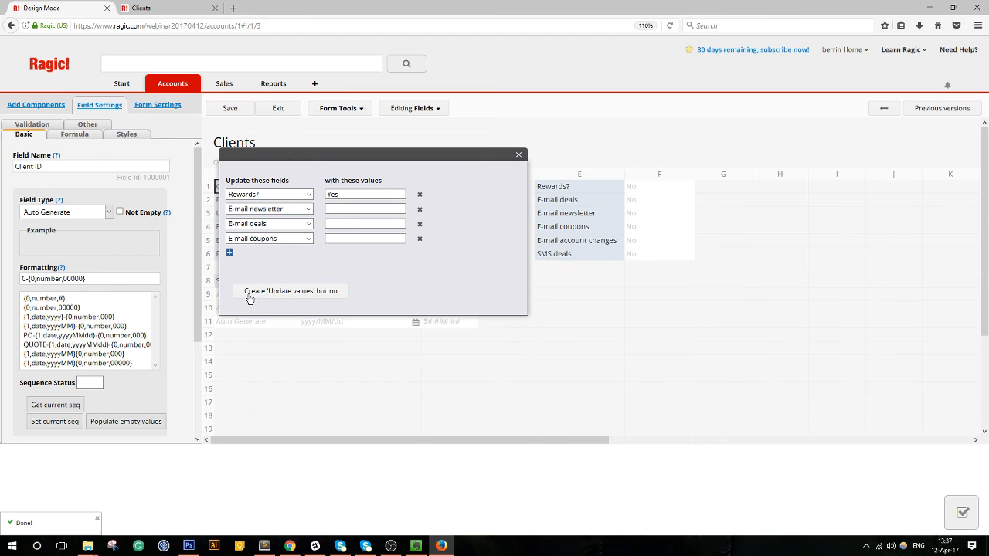
left_click(230, 253)
left_click(282, 253)
left_click(270, 399)
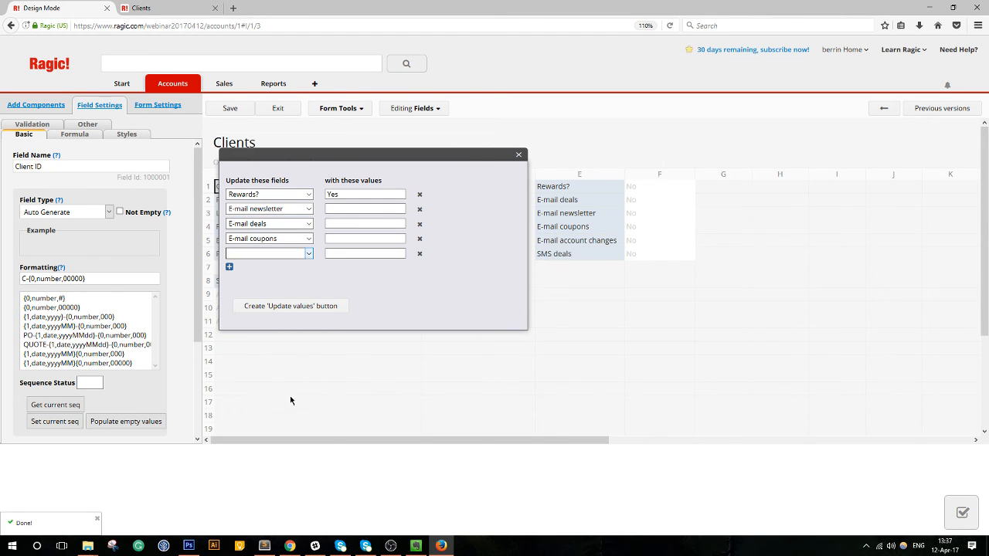
left_click(230, 268)
left_click(271, 268)
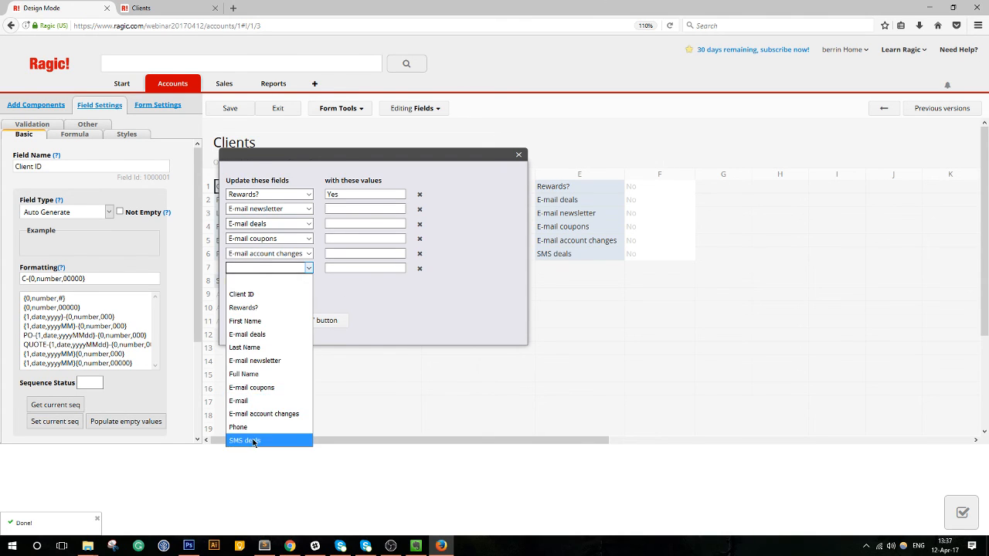
left_click(255, 440)
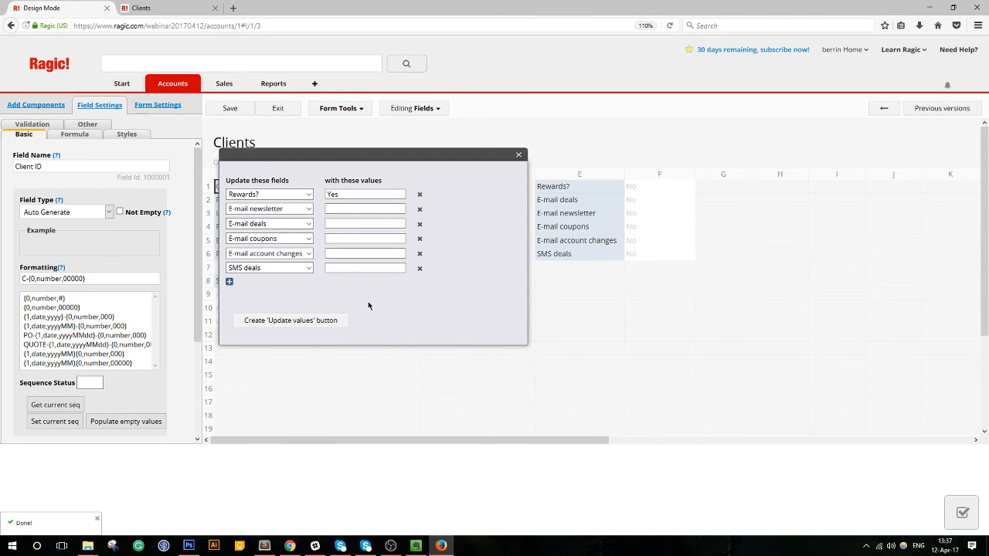
Enter Yes for the e-mail options and No for SMS deals, then create the Update values button.
type("Yes")
left_click(344, 222)
type("Yes")
left_click(327, 239)
left_click(335, 252)
left_click(351, 267)
type("No")
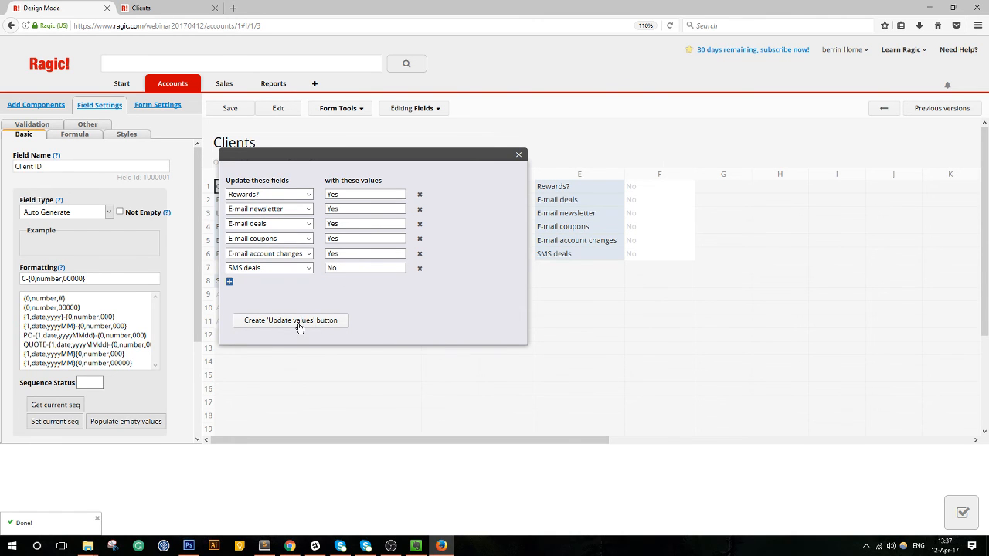
left_click(300, 325)
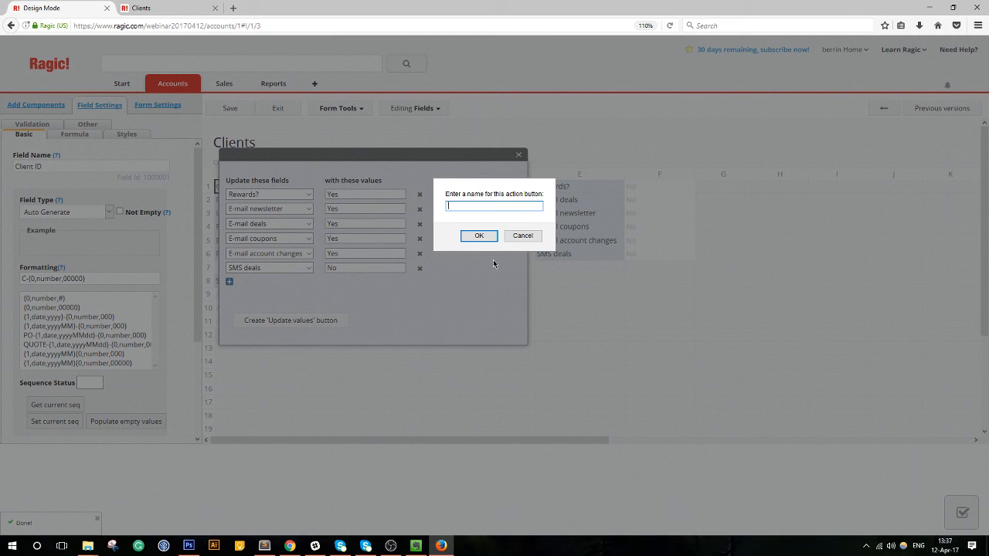
Name the new update-values button 'Join Rewards'.
type("Rewards")
key("BackSpace")
key("BackSpace")
key("BackSpace")
key("BackSpace")
key("BackSpace")
key("BackSpace")
key("BackSpace")
type("Join Rewards")
left_click(478, 235)
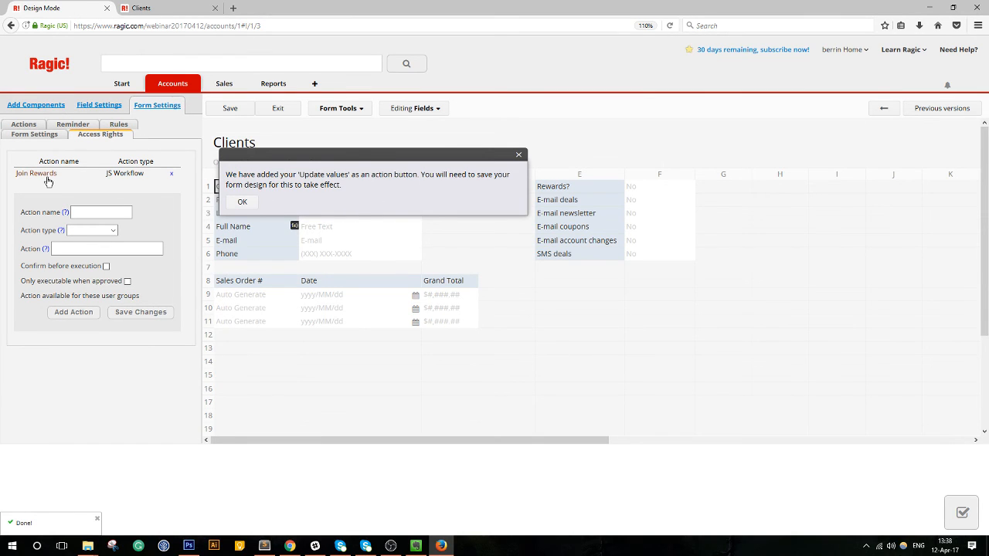
Save the Clients form design with the new button.
left_click(29, 126)
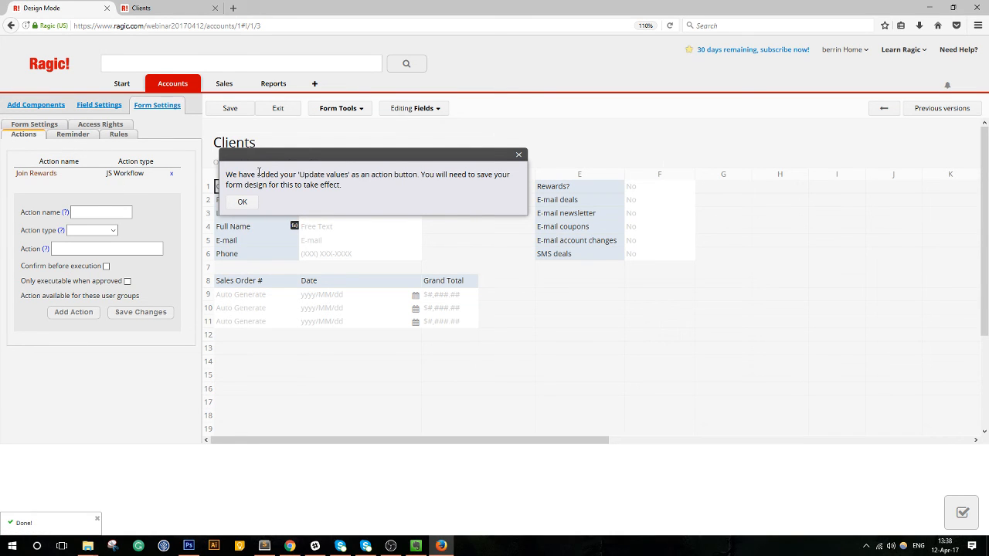
left_click(242, 201)
left_click(227, 109)
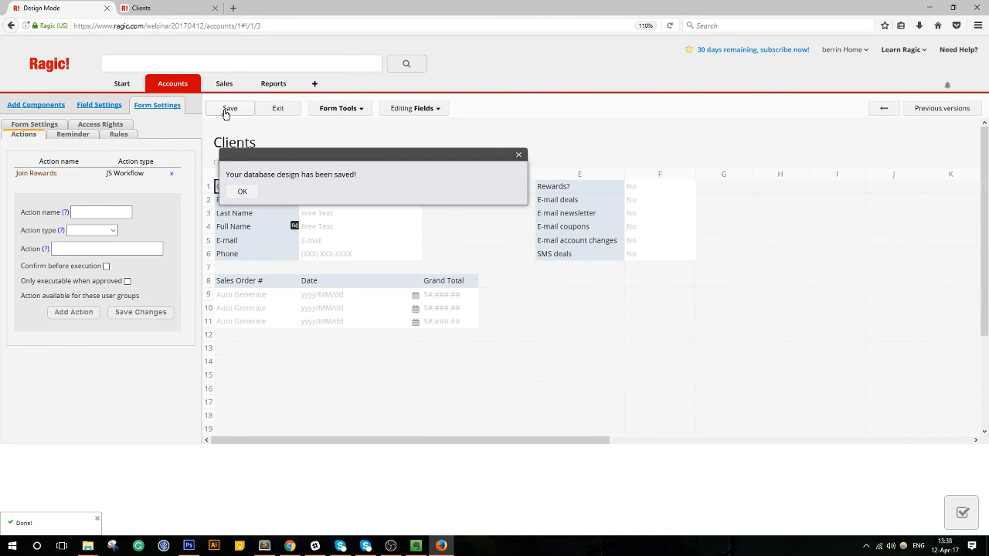
left_click(238, 190)
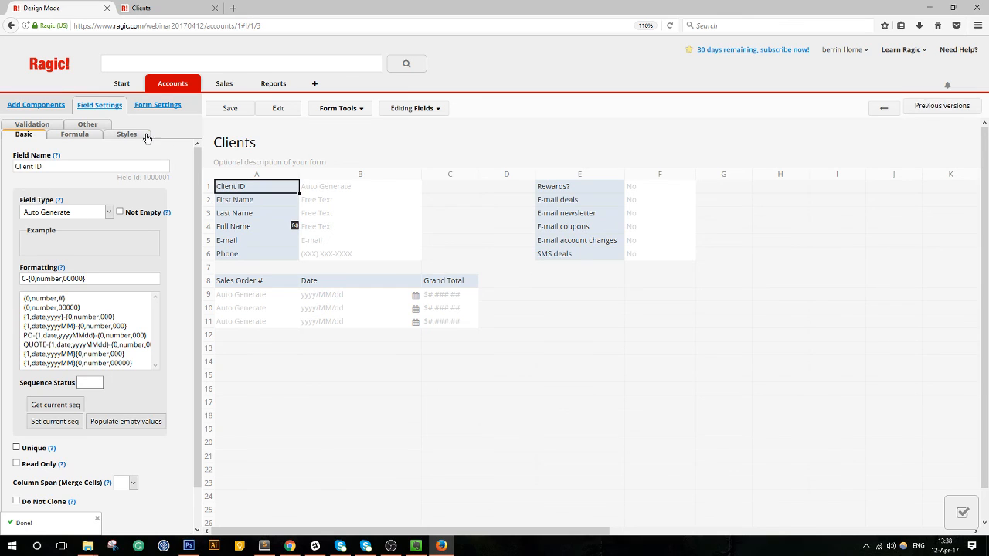
Review the Join Rewards action's details, save again and exit design mode.
left_click(159, 107)
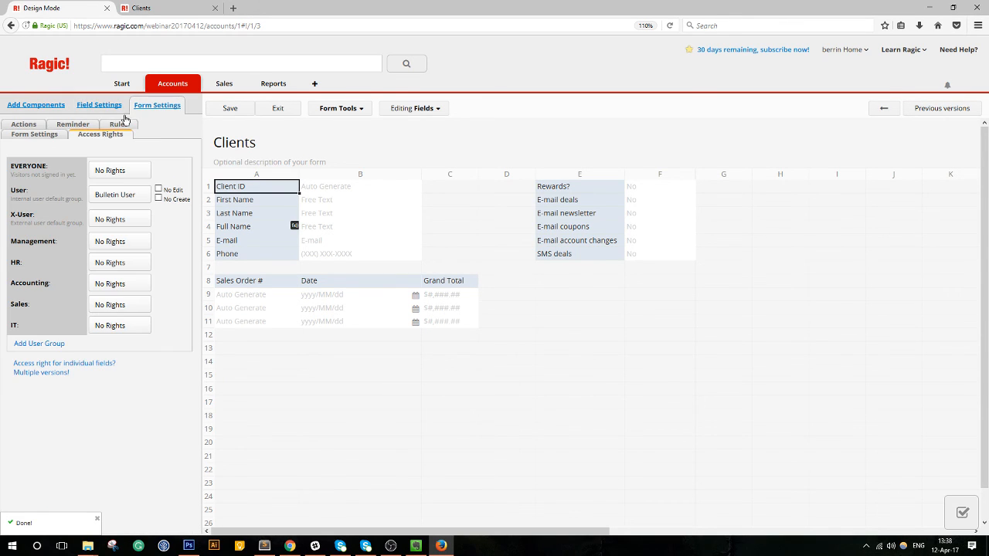
left_click(36, 129)
left_click(50, 174)
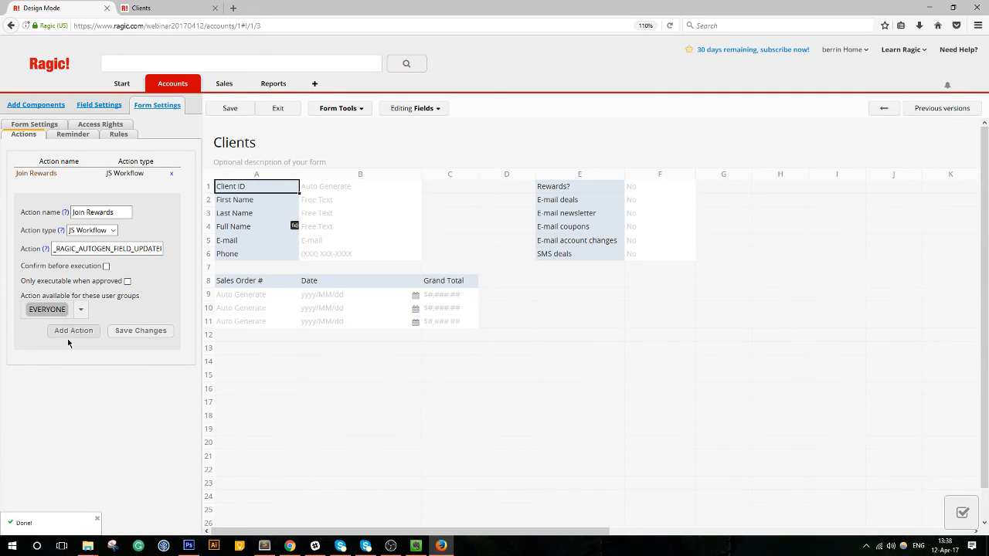
left_click(229, 110)
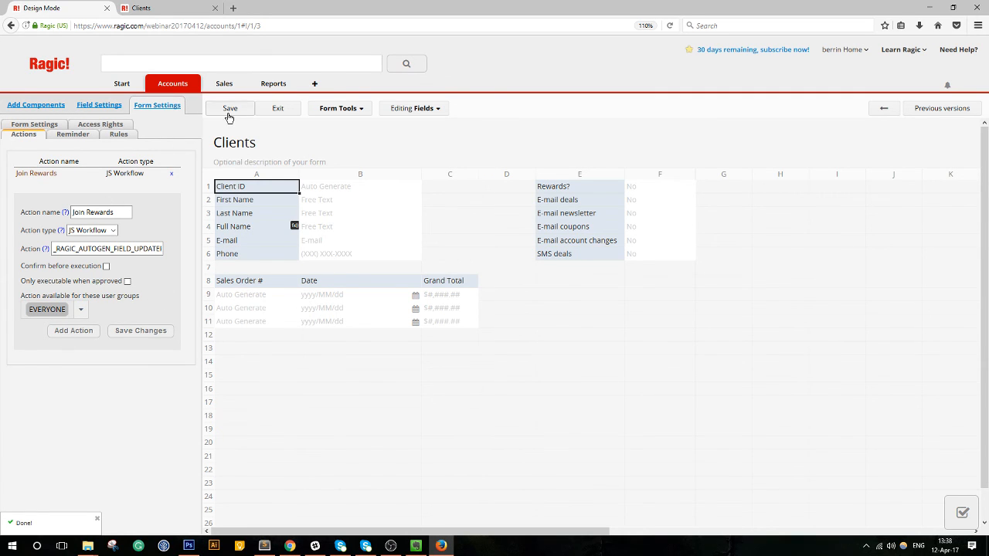
left_click(278, 110)
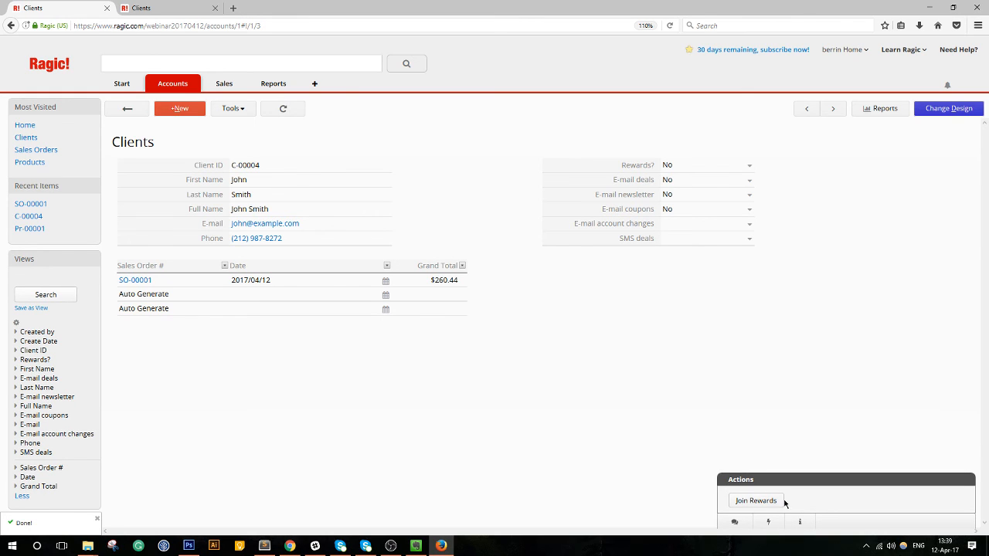
Run Join Rewards on client C-00004, then return to the Clients form design.
left_click(755, 501)
left_click(949, 110)
Start a new Update values button with E-mail deals and E-mail coupons as fields.
left_click(356, 109)
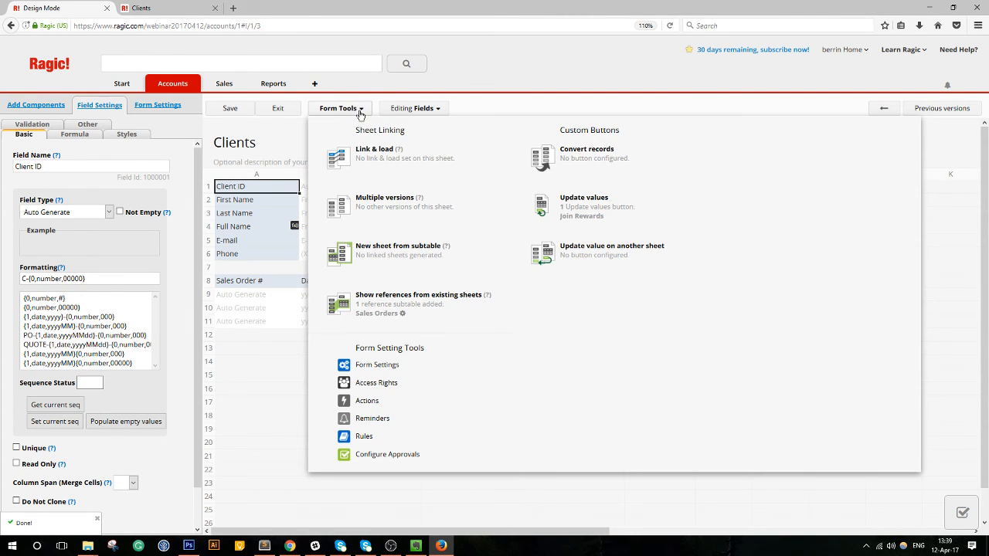
left_click(625, 205)
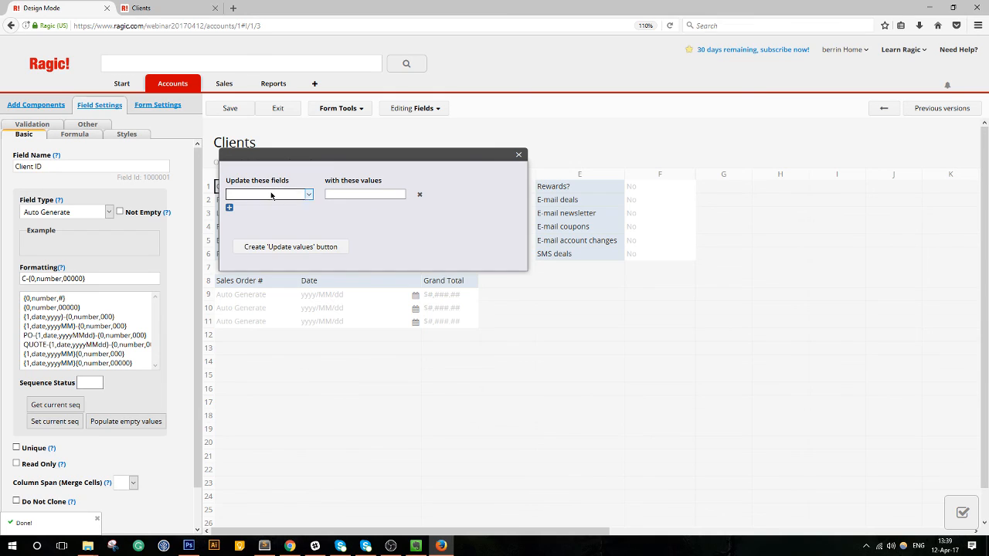
left_click(269, 193)
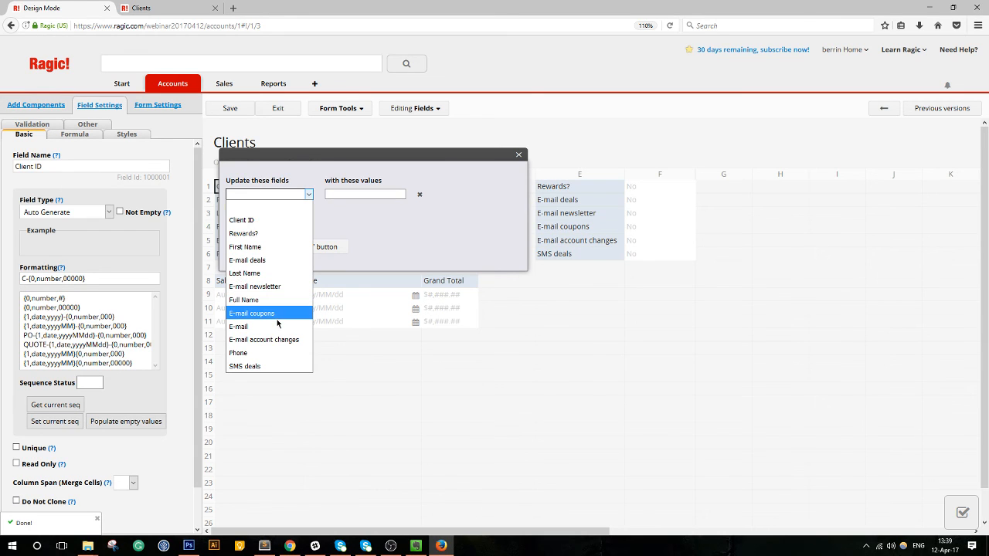
left_click(255, 260)
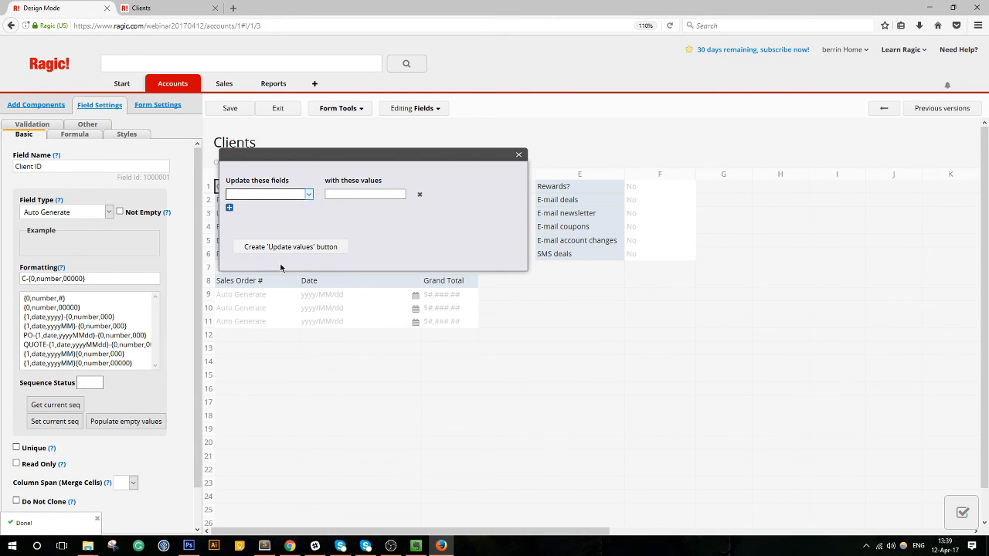
left_click(230, 209)
left_click(249, 210)
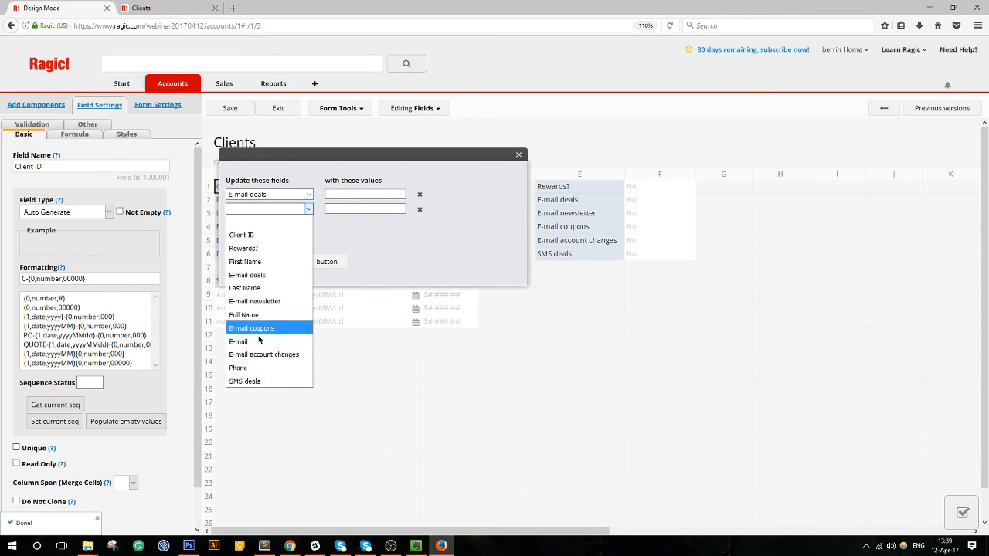
left_click(251, 328)
Add E-mail newsletter and E-mail account changes as the third and fourth fields.
left_click(230, 224)
left_click(268, 224)
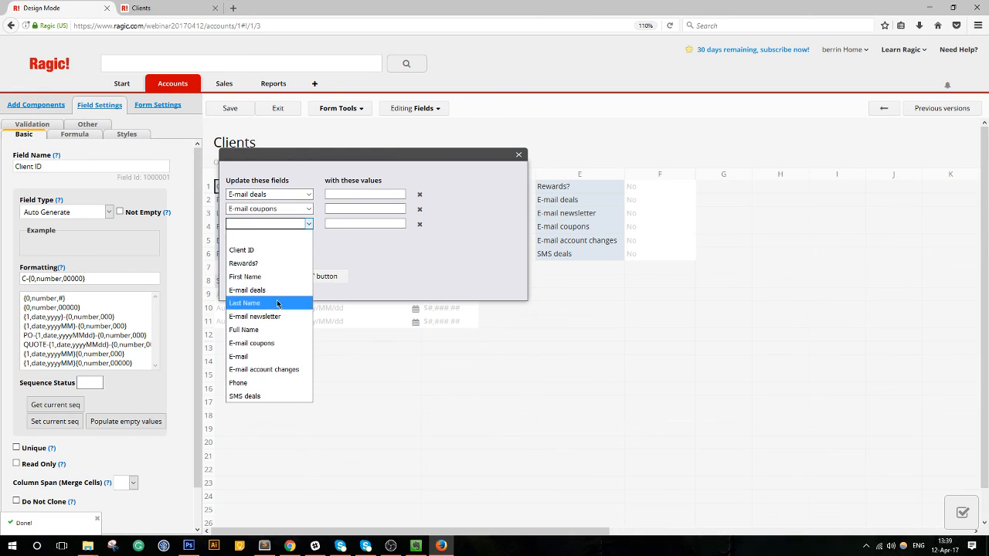
left_click(260, 316)
left_click(230, 238)
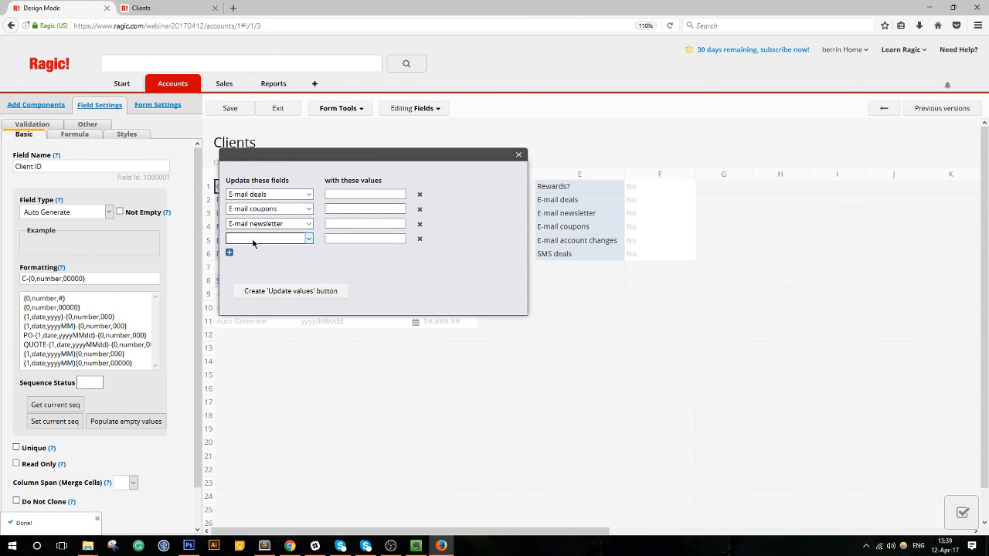
left_click(278, 241)
left_click(263, 384)
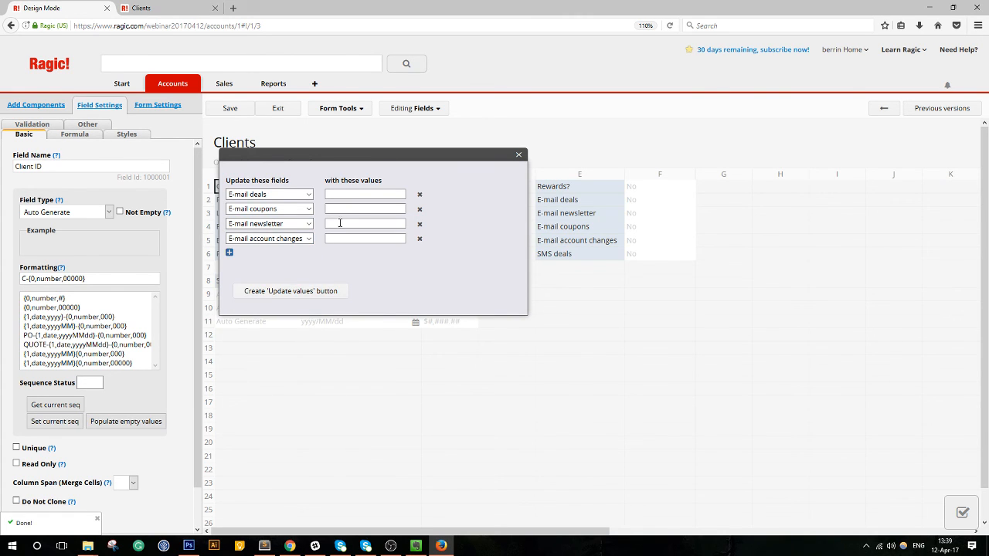
left_click(336, 194)
Set E-mail deals and coupons to No, newsletter and account changes to Yes.
type("No")
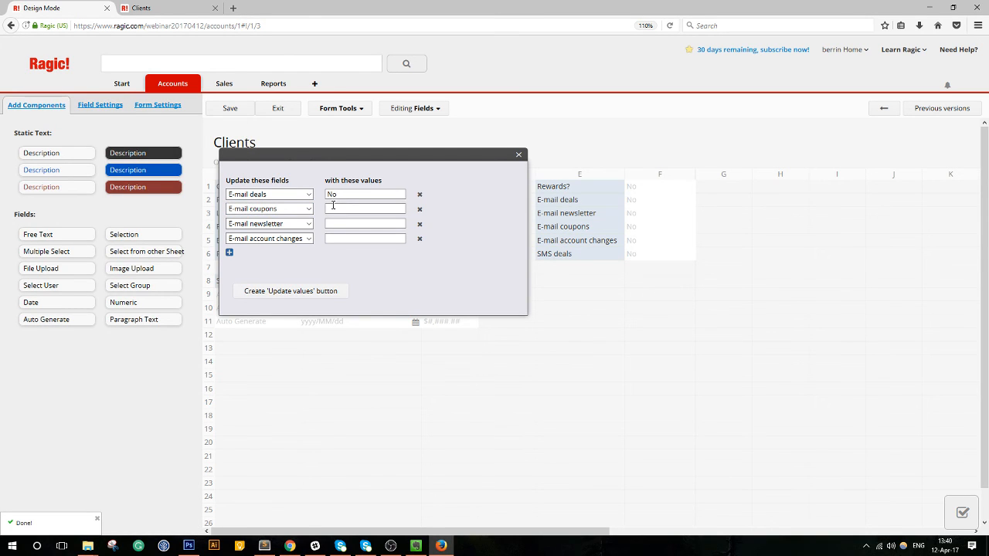
left_click(333, 209)
type("No")
left_click(350, 224)
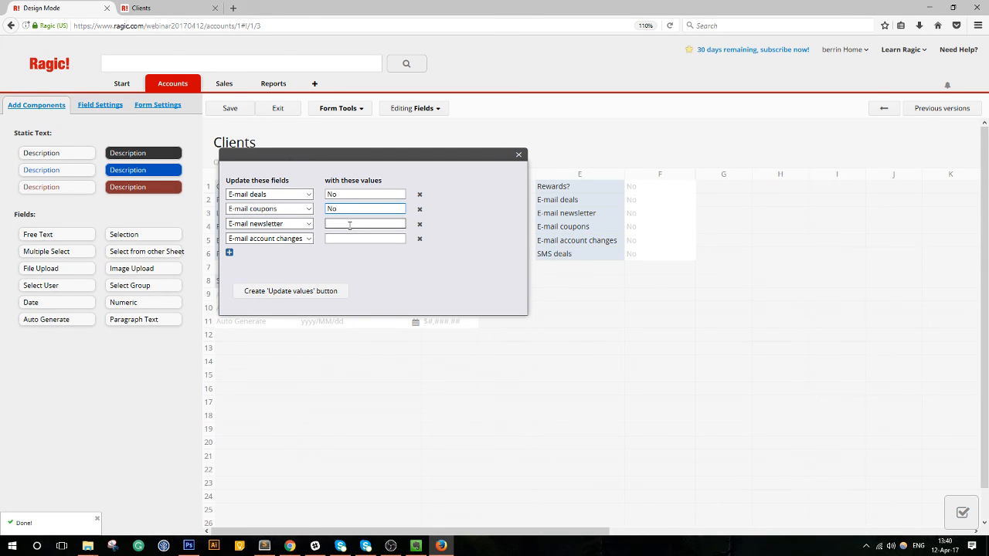
type("Yes")
left_click(349, 239)
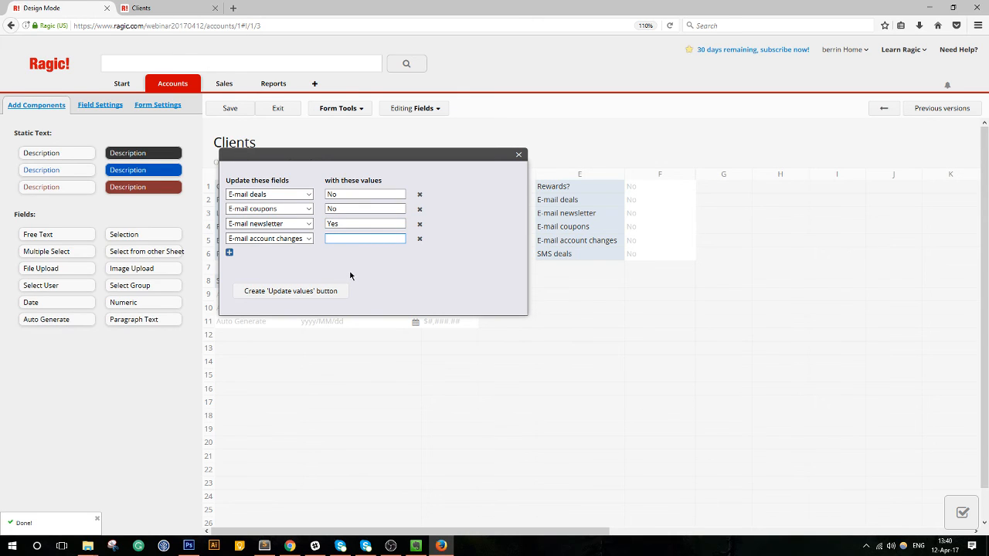
type("Yes")
Create the update-values button and name it 'Less e-mails'.
left_click(283, 297)
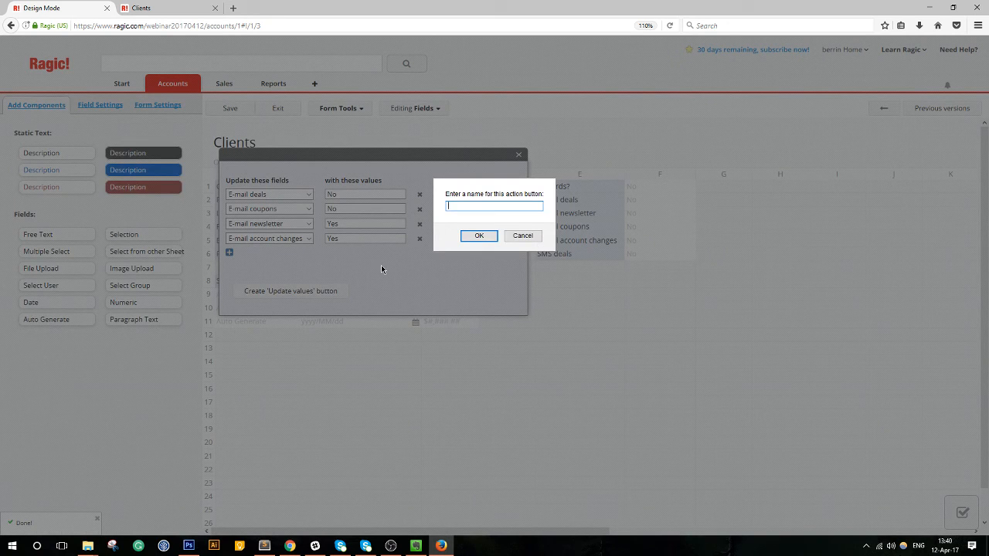
type("Less e-mails")
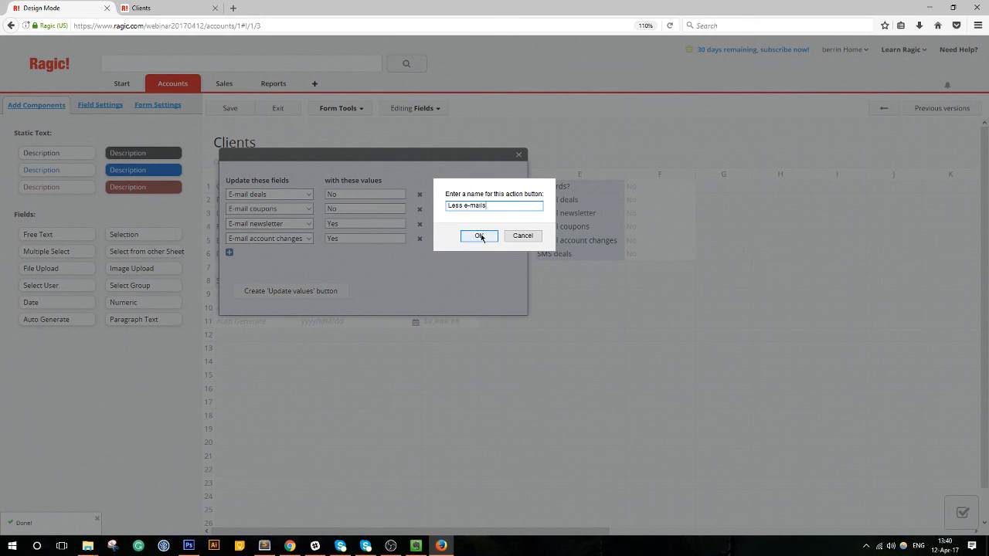
left_click(480, 236)
left_click(239, 203)
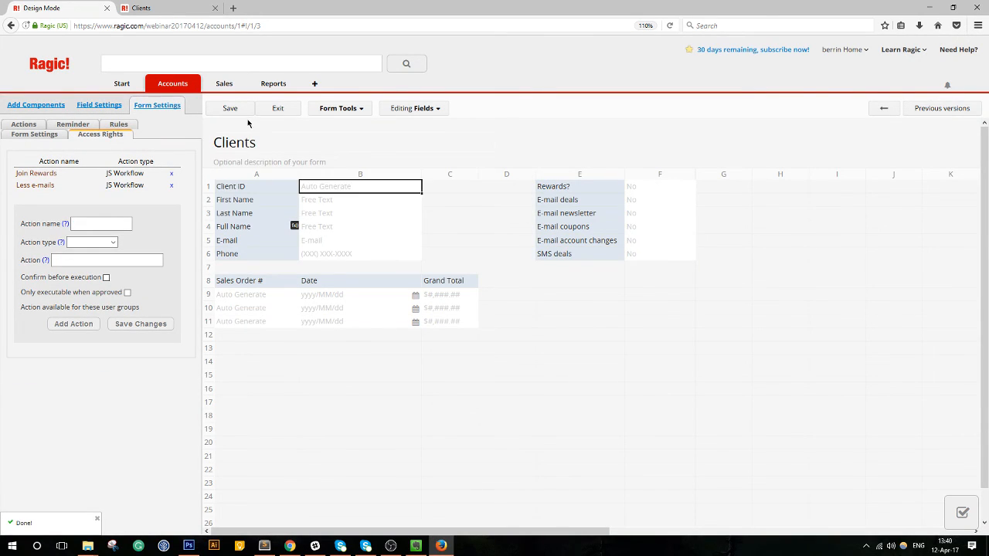
Save the design, exit to client C-00004, and run the Less e-mails action.
left_click(244, 114)
left_click(286, 110)
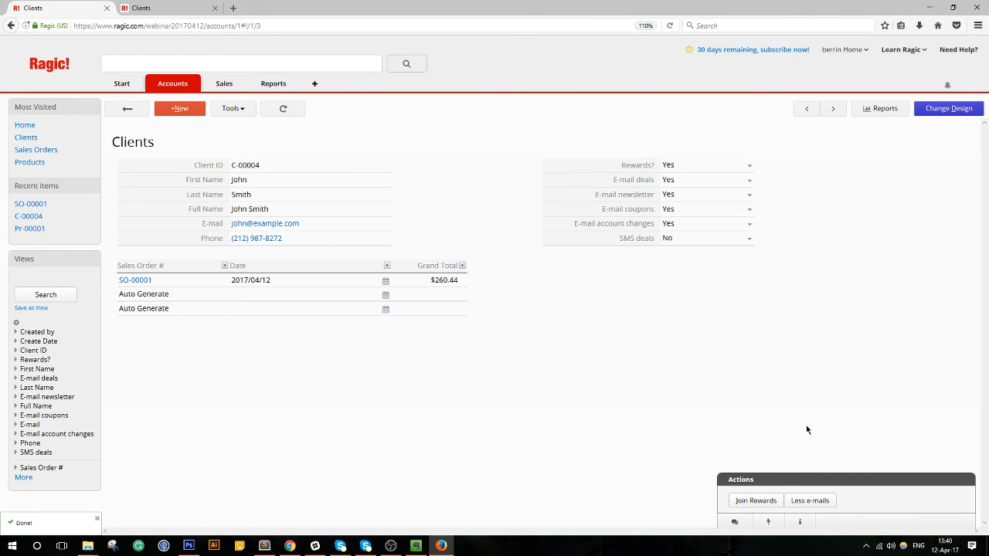
left_click(810, 502)
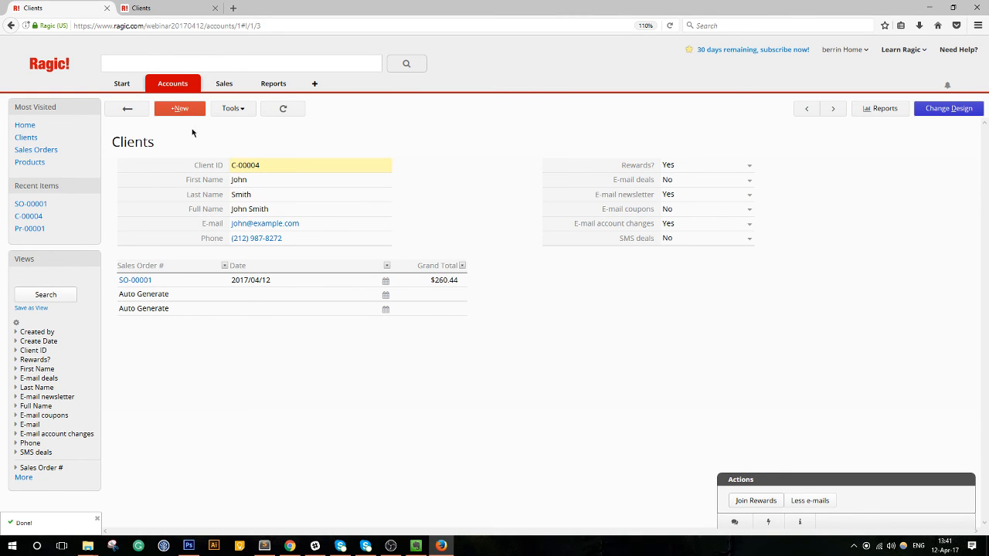
From All Clients, check the form's custom update-value buttons in Form Tools, then exit design mode.
left_click(126, 109)
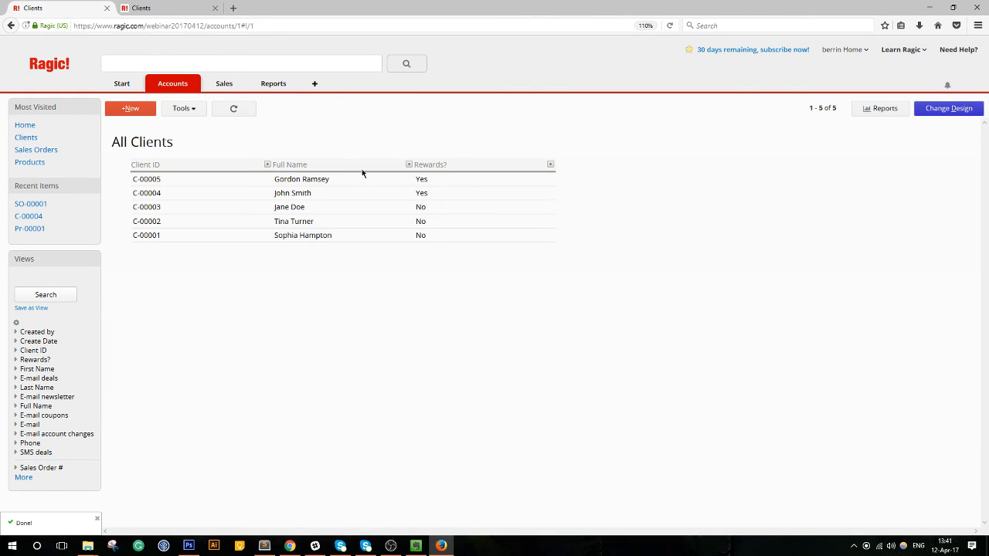
left_click(943, 109)
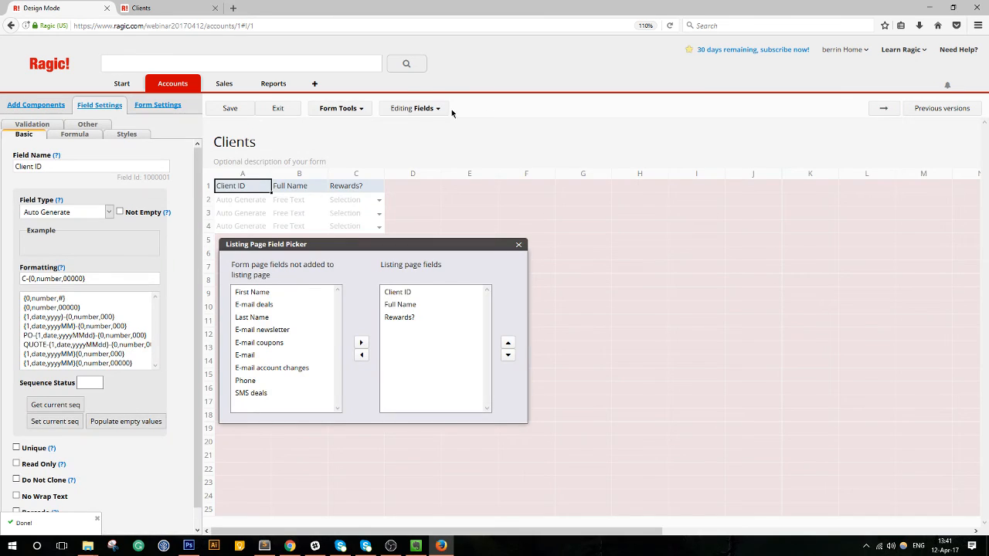
left_click(338, 108)
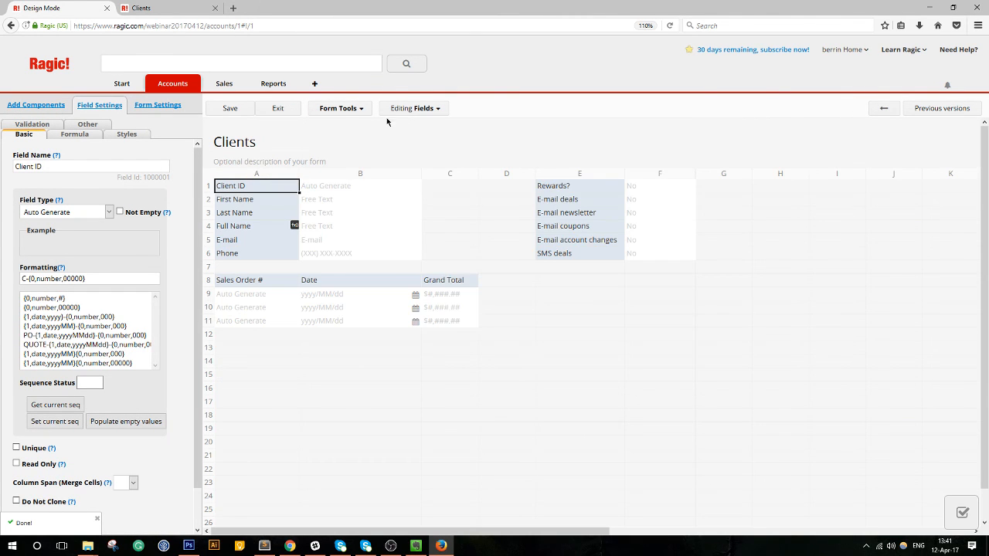
left_click(337, 109)
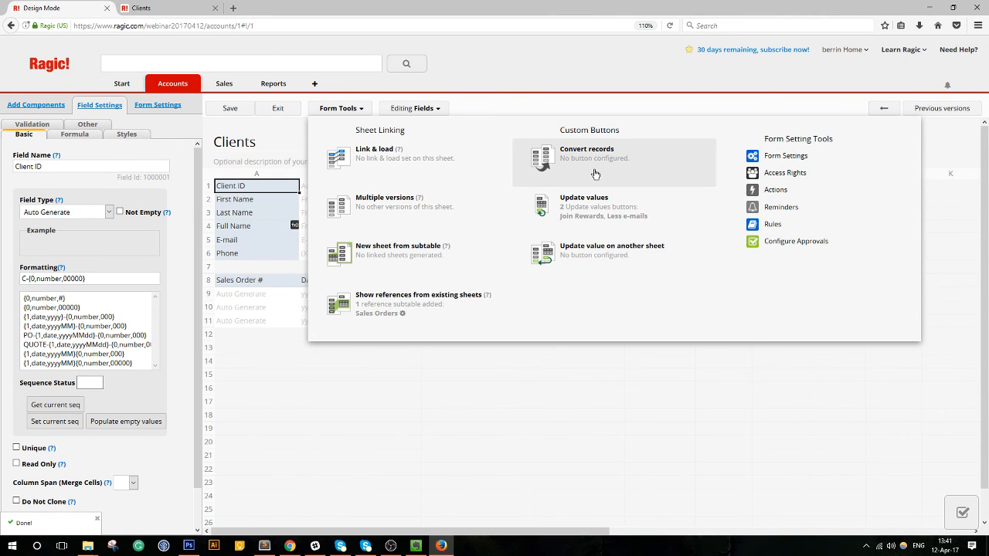
left_click(277, 108)
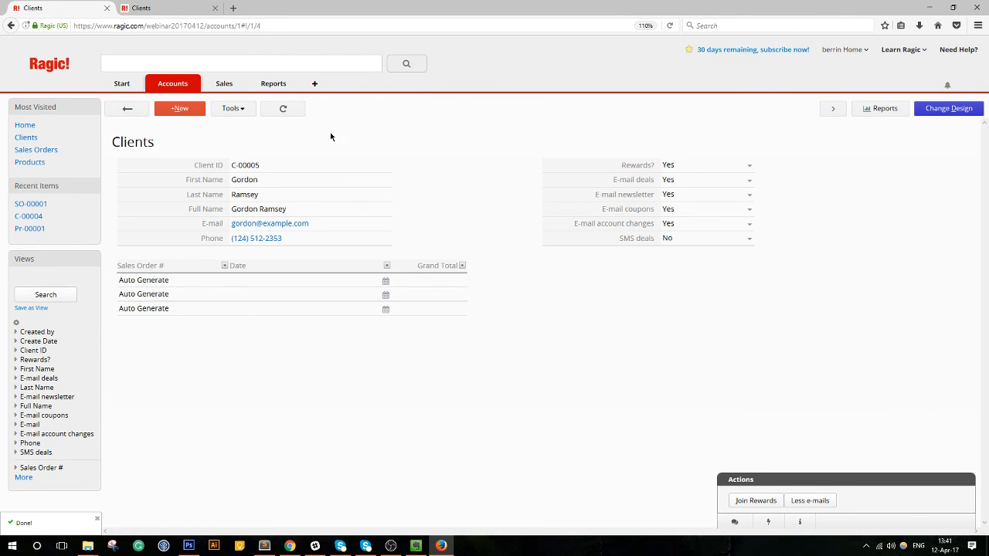
Open sales order SO-00001, inspect its Method choices, and switch Sales Orders to design mode.
mouse_move(224, 85)
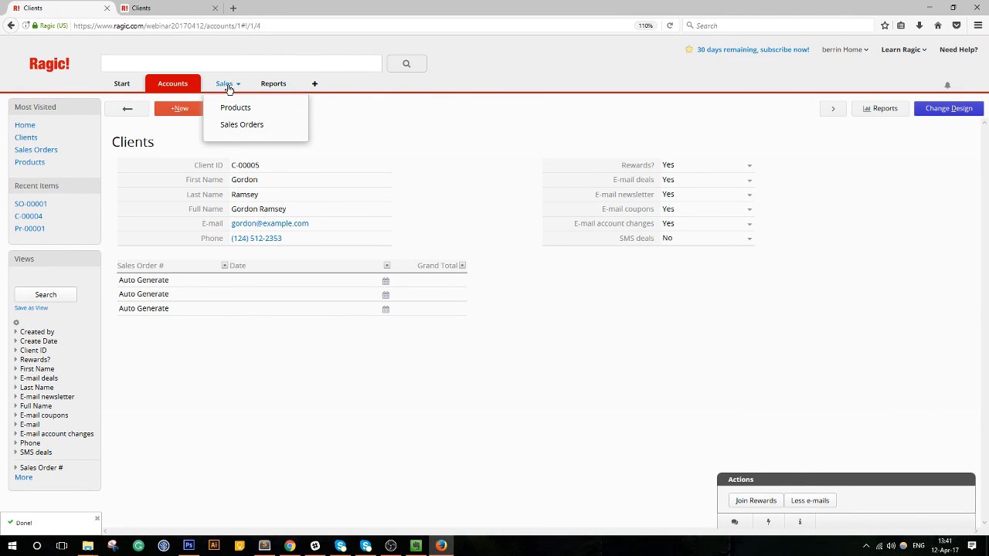
left_click(236, 124)
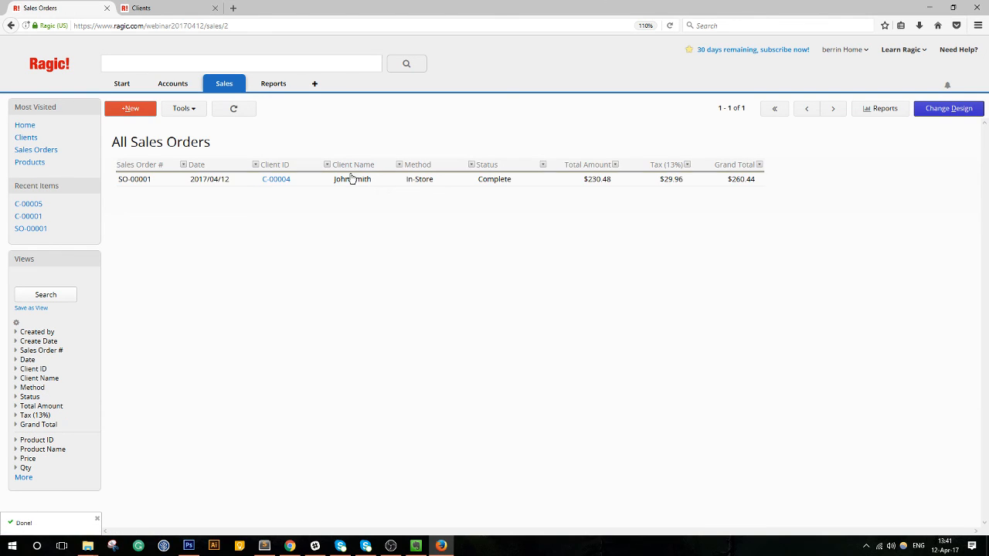
left_click(320, 181)
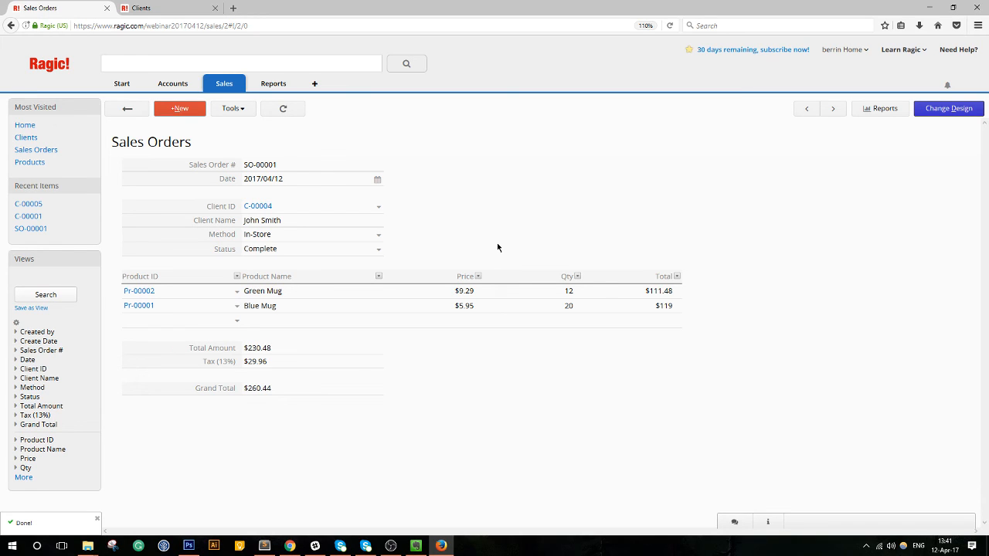
left_click(378, 235)
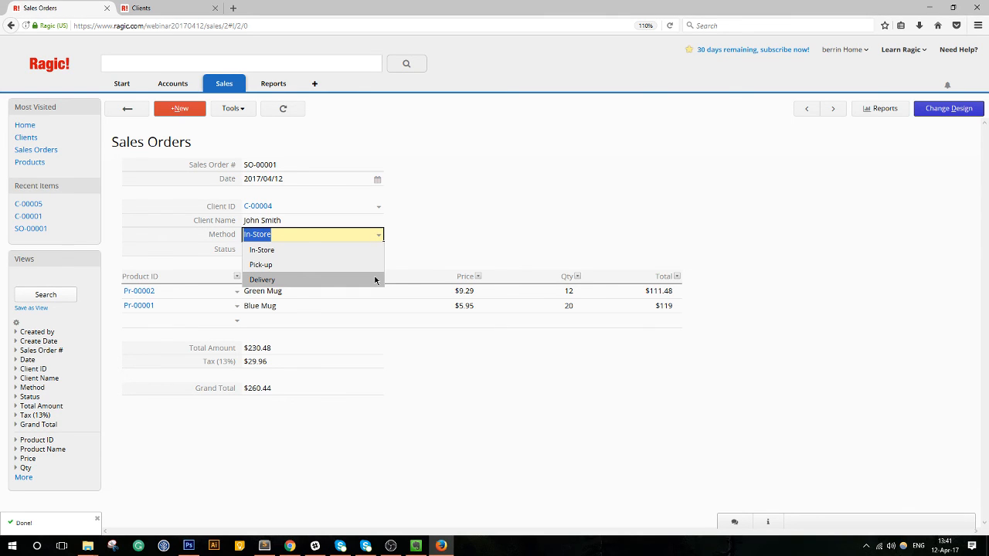
left_click(486, 245)
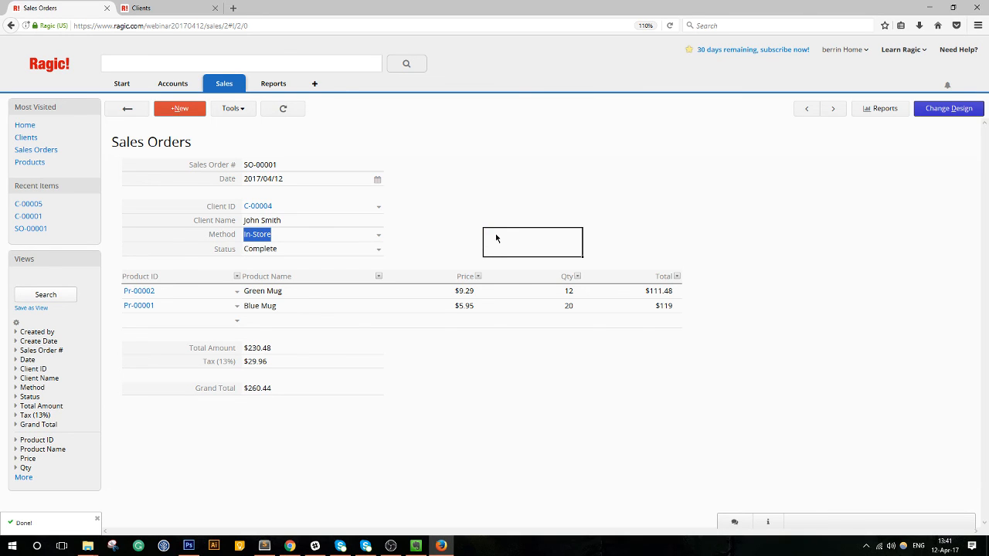
left_click(376, 236)
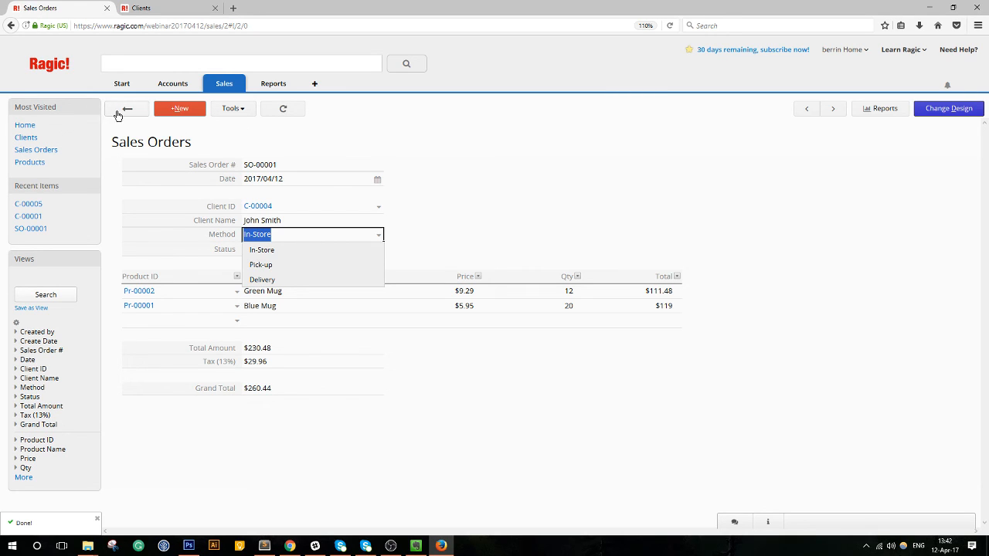
mouse_move(239, 91)
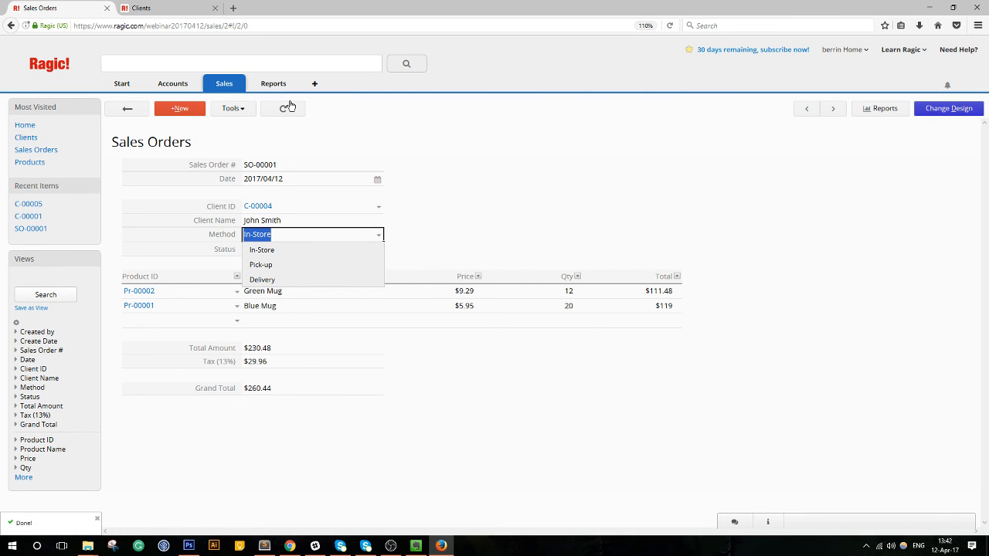
left_click(921, 108)
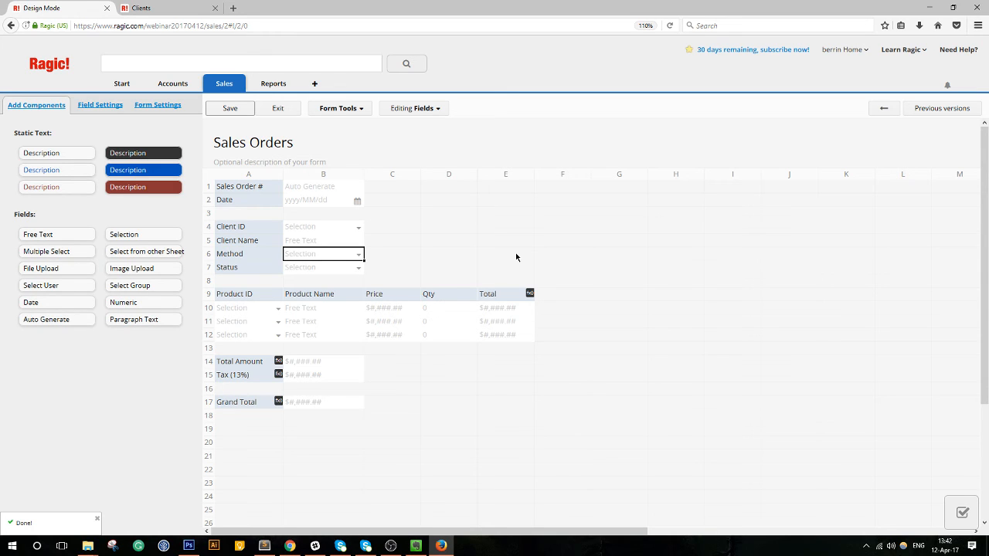
Look over the Sales Orders Form Tools options, then exit design mode.
left_click(328, 113)
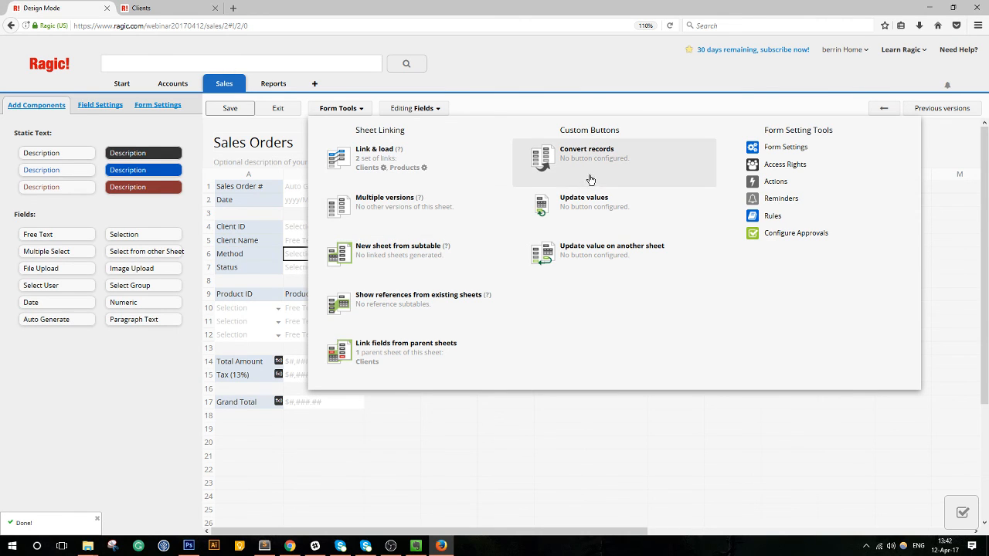
left_click(285, 109)
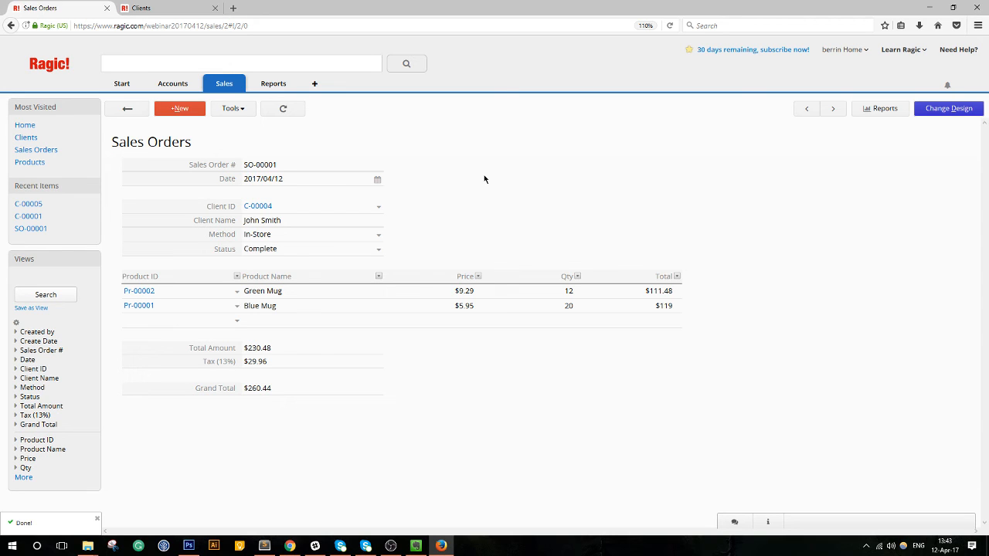
Create a new sheet under the Sales tab named 'Shipping Label'.
mouse_move(229, 89)
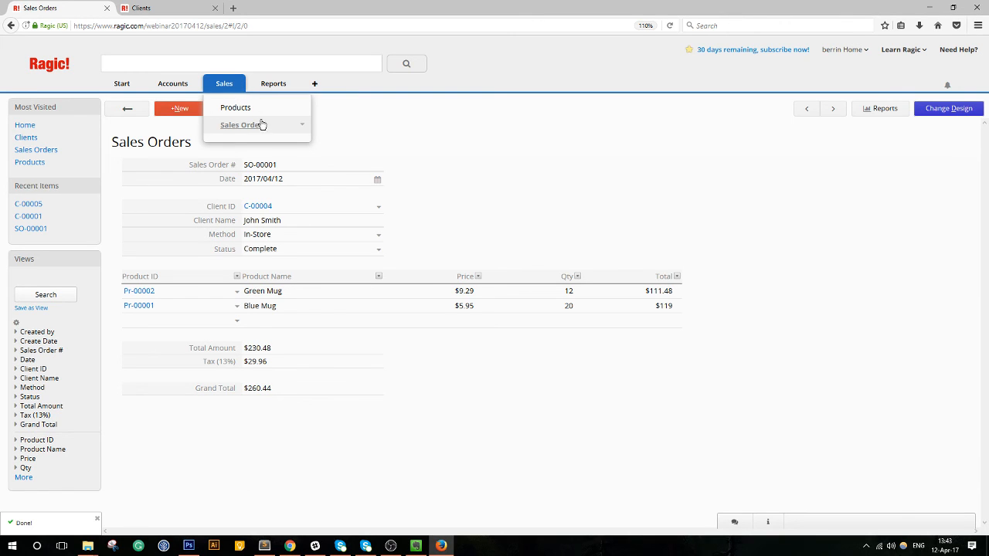
right_click(241, 87)
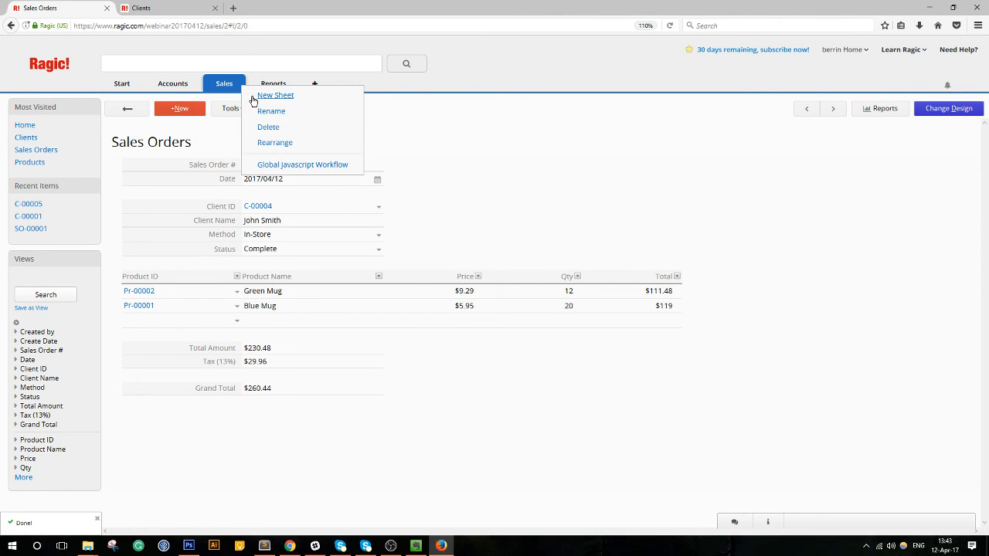
left_click(254, 100)
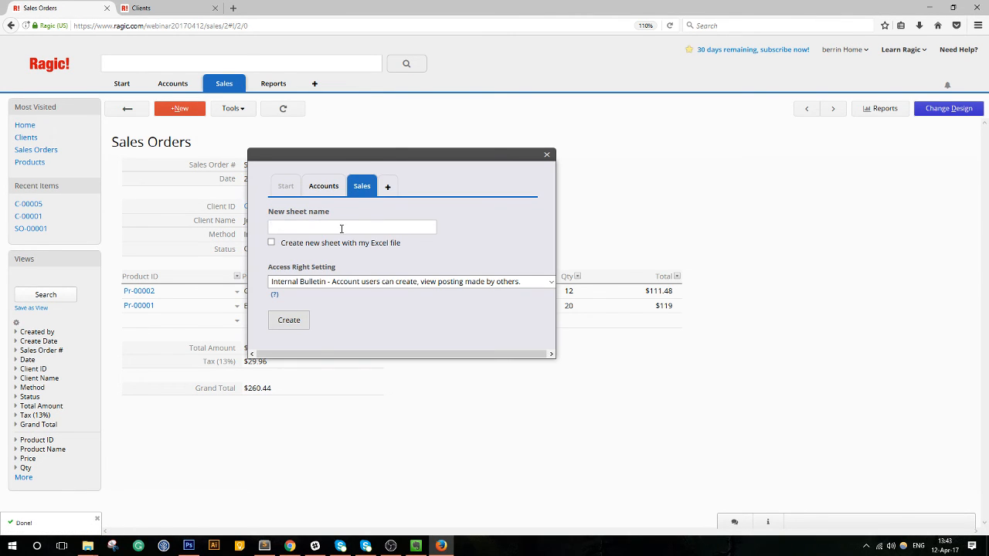
type("Shipping Label")
Create the Shipping Label sheet and name its first field Shipping ID in cell A1.
left_click(297, 320)
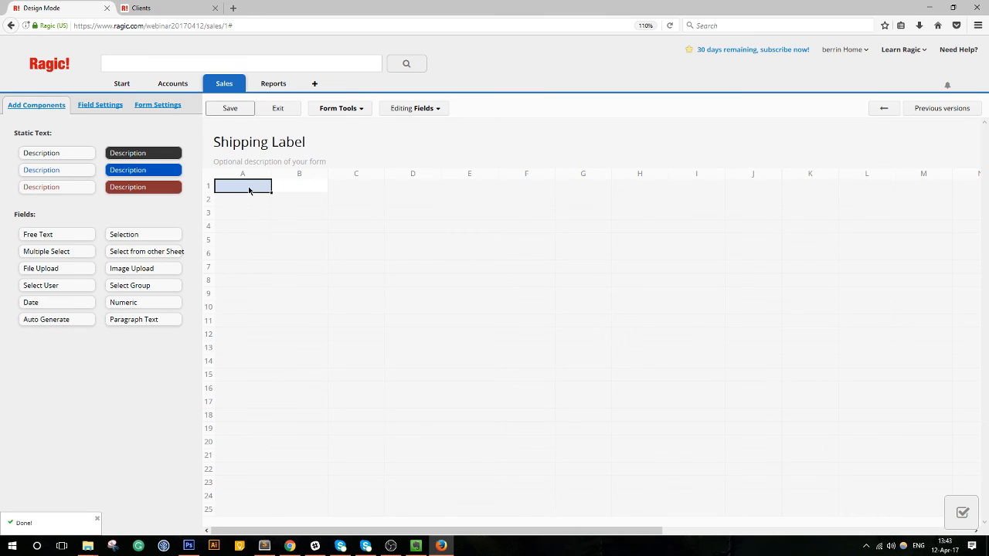
left_click(255, 197)
left_click(254, 190)
type("S")
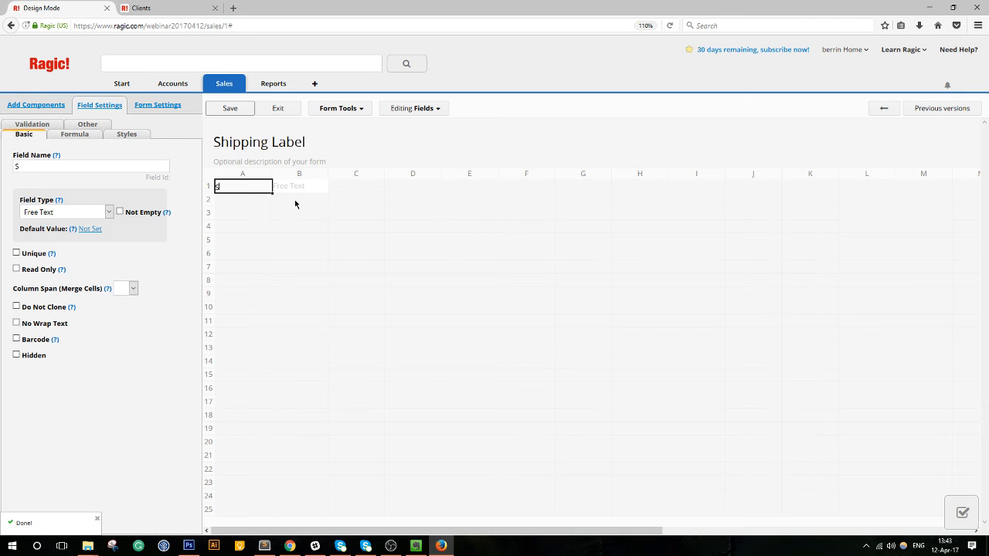
type("hipping ID")
Make Shipping ID auto-generate values formatted SH-{1,date,yyyyMM}-{0,number,000}.
left_click(99, 212)
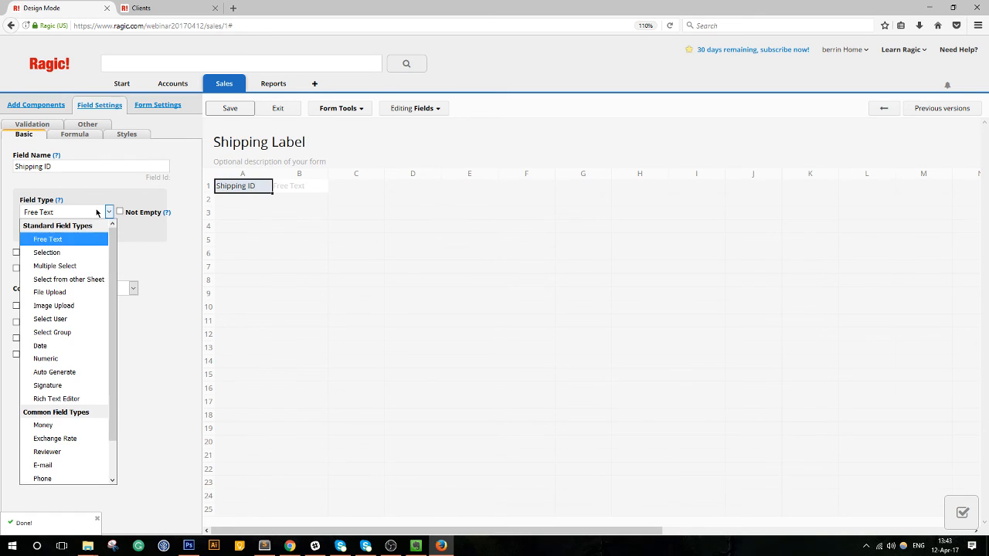
left_click(54, 371)
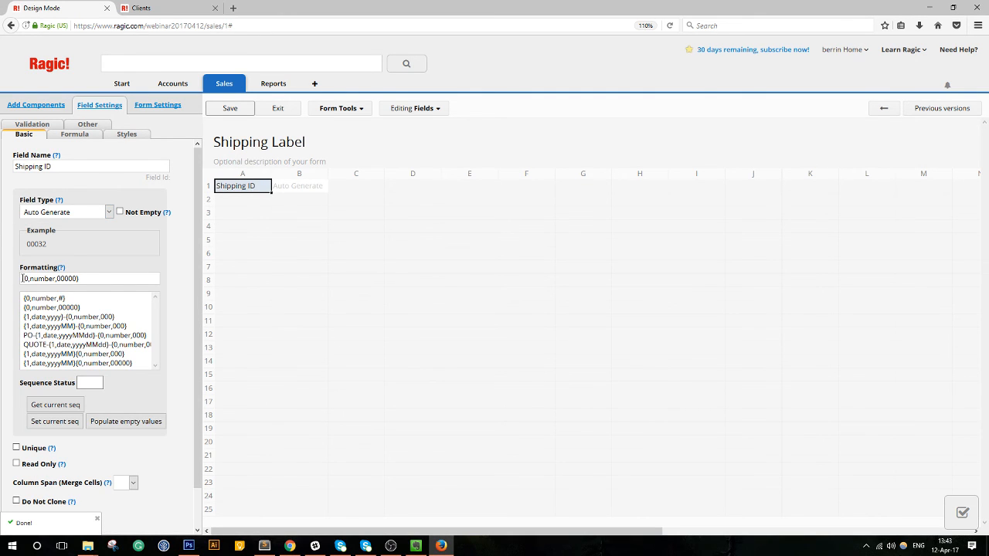
type("SH-")
left_click(104, 317)
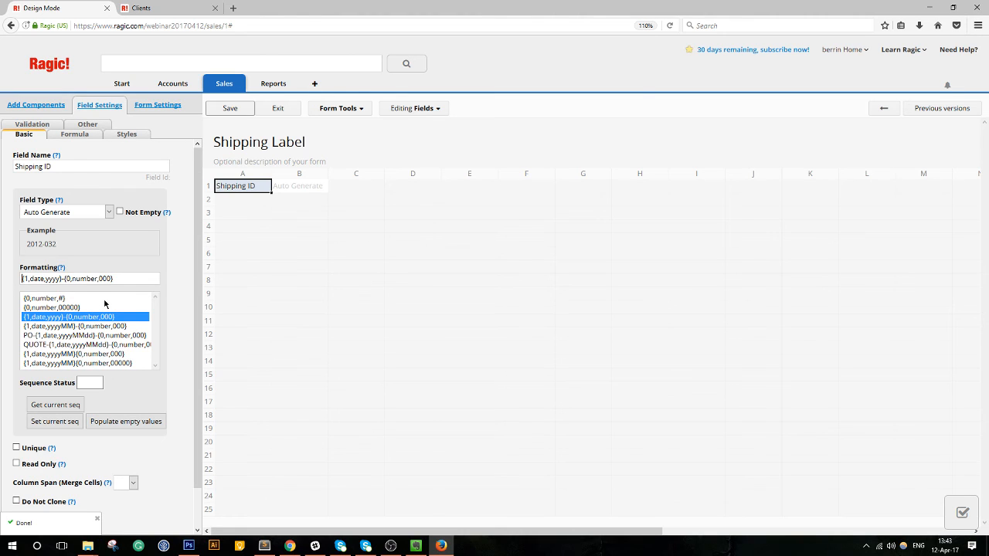
type("SH-")
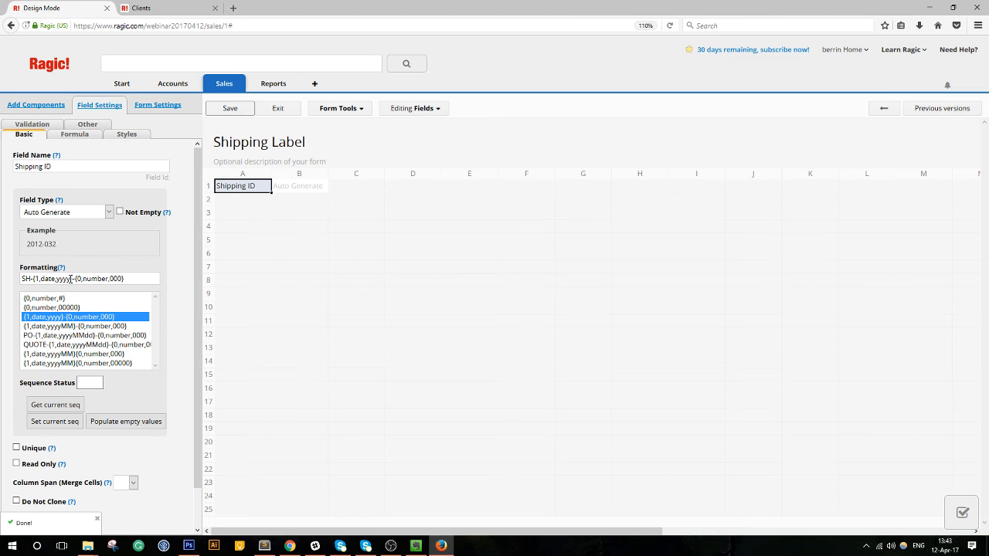
type("MM")
Widen columns A and B so Shipping ID fits.
left_click(239, 203)
left_click_drag(272, 173, 355, 175)
left_click(235, 191)
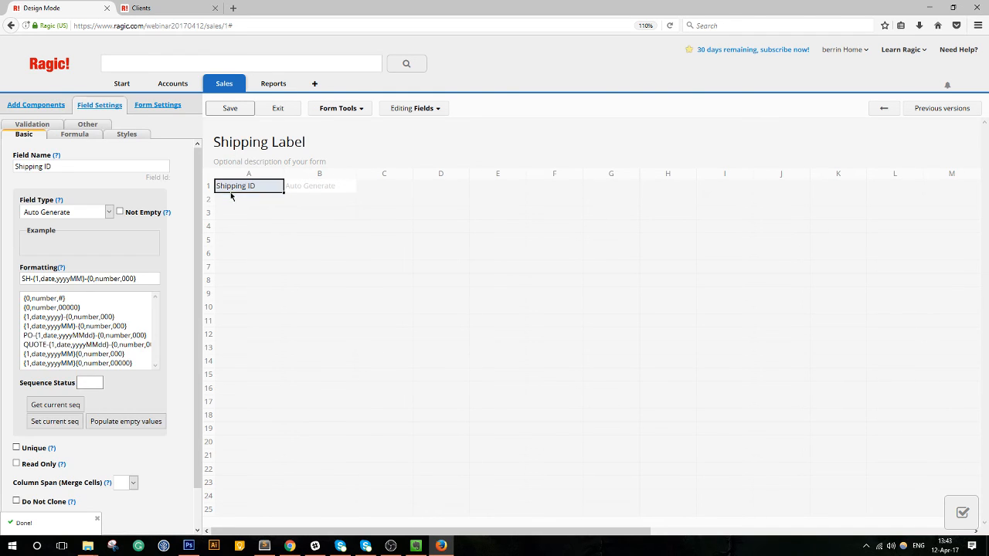
left_click(233, 202)
Name the A2 field Status with choices New, Ready, Picked up by courier and Delivered.
type("Sa")
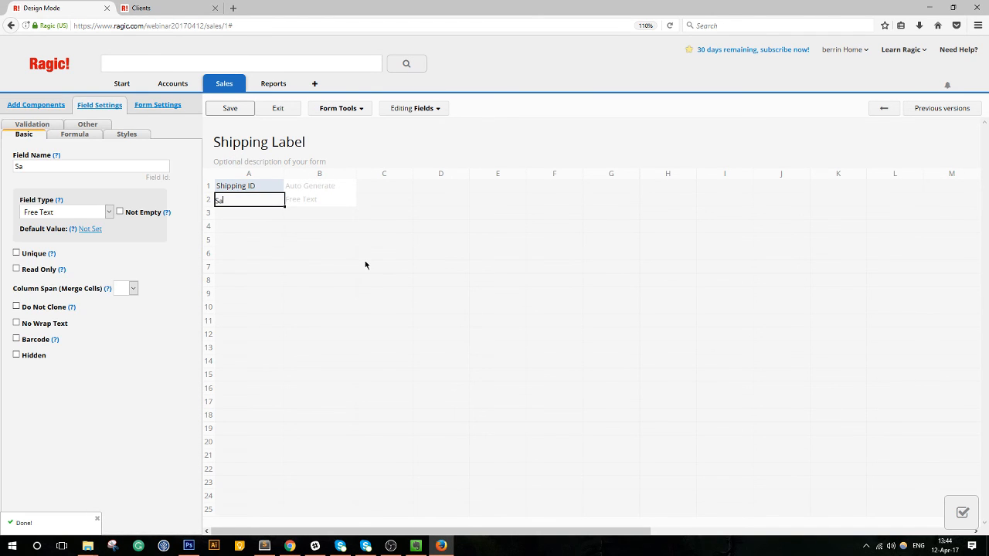
type("tatus")
left_click(115, 281)
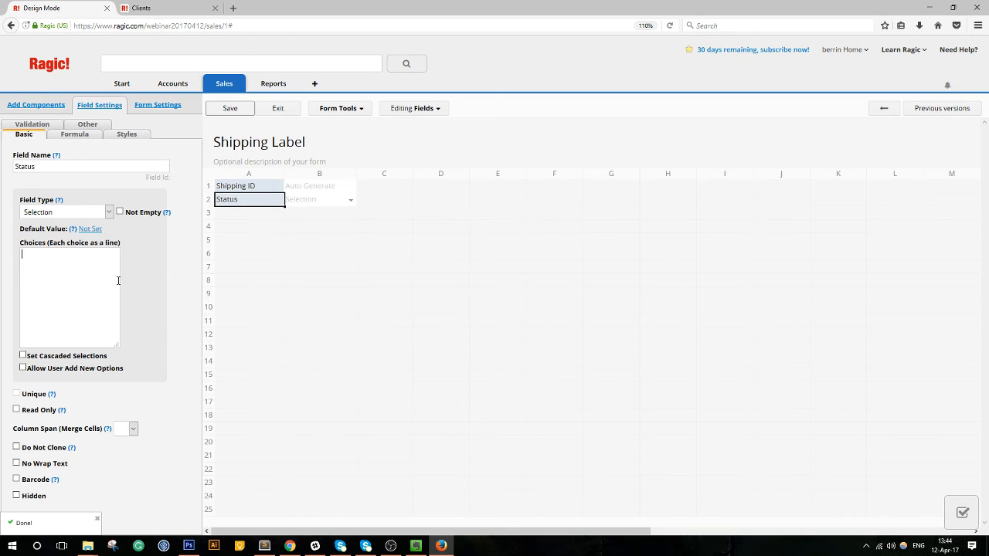
type("New")
key("Return")
type("Ready")
key("Return")
type("Picked up by courier")
type("Out")
key("BackSpace")
key("BackSpace")
key("BackSpace")
type("Delivedred")
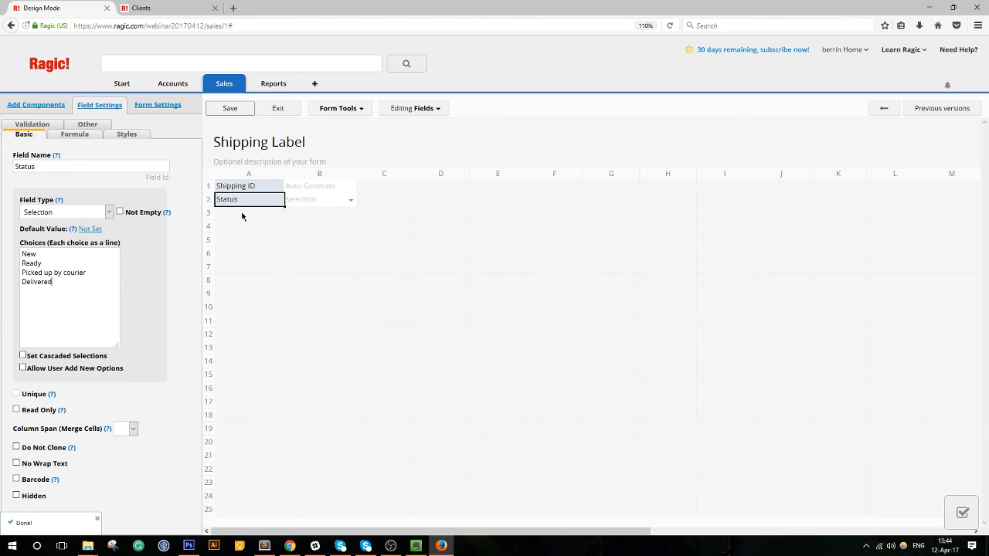
Make New the default Status and save the Shipping Label design.
left_click(89, 230)
left_click(145, 230)
left_click(119, 256)
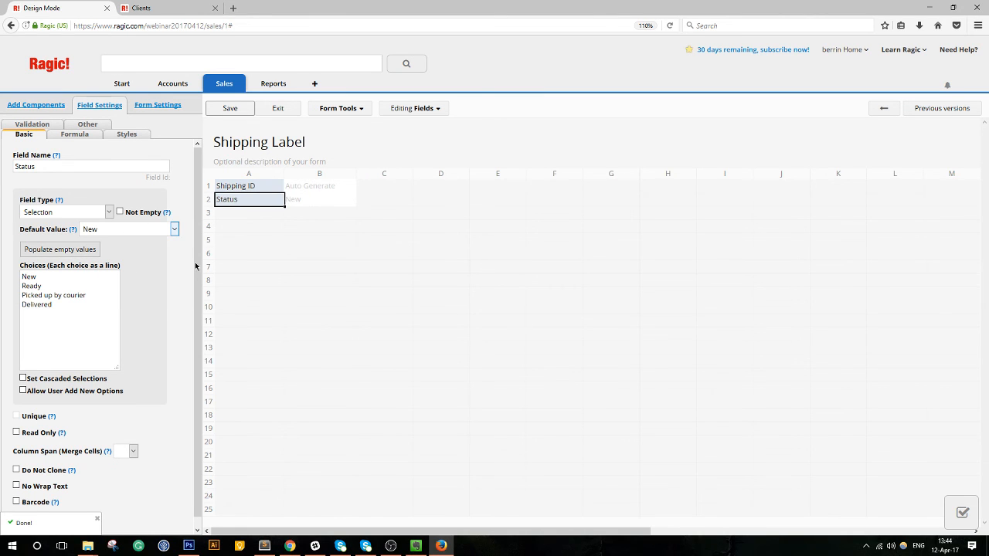
left_click(221, 112)
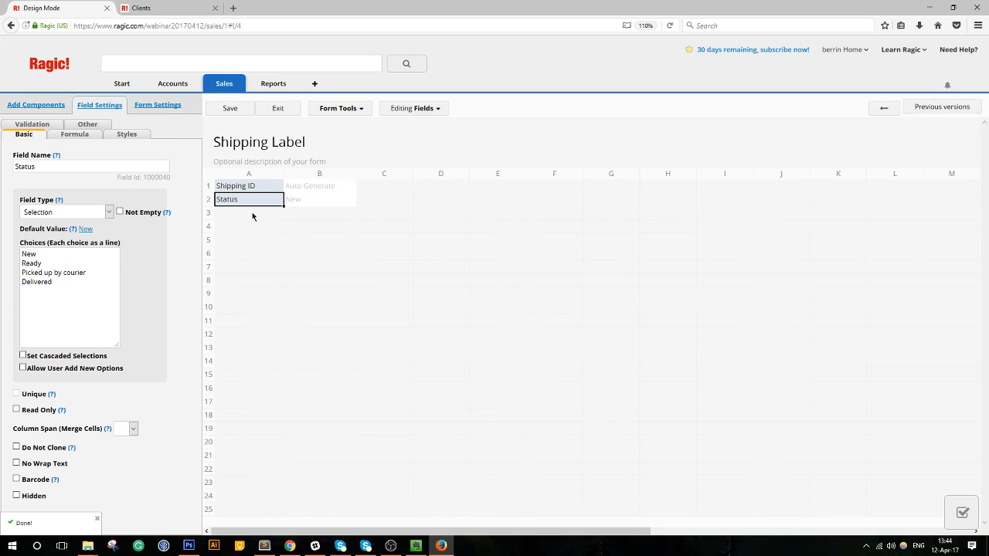
left_click(252, 216)
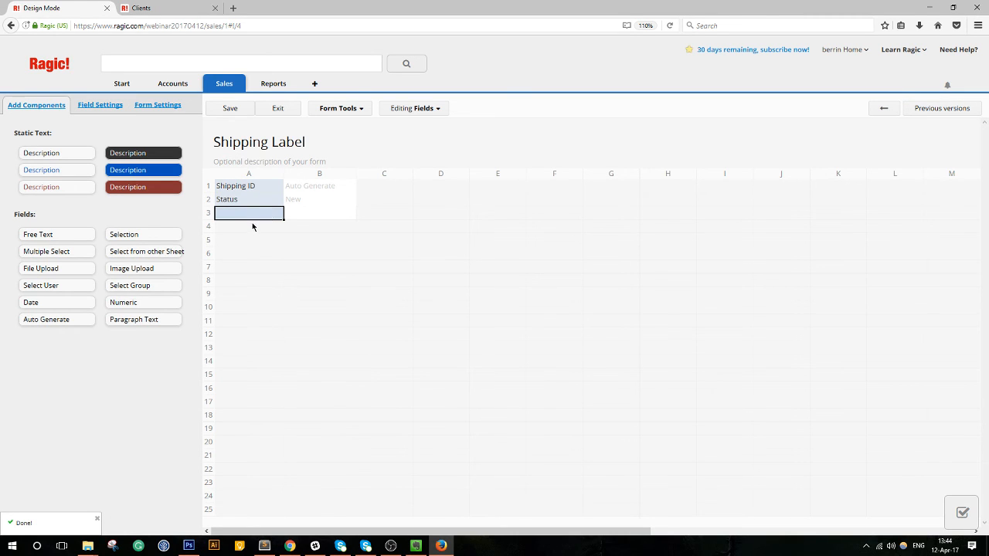
Move the Clients tab into its own window beside the Shipping Label design.
left_click(355, 109)
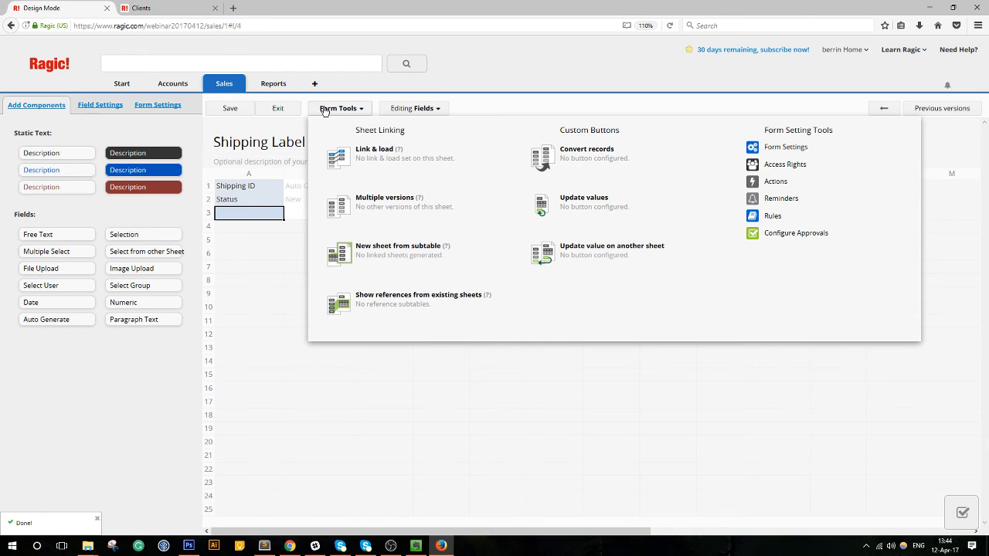
left_click(179, 8)
left_click_drag(178, 7, 985, 210)
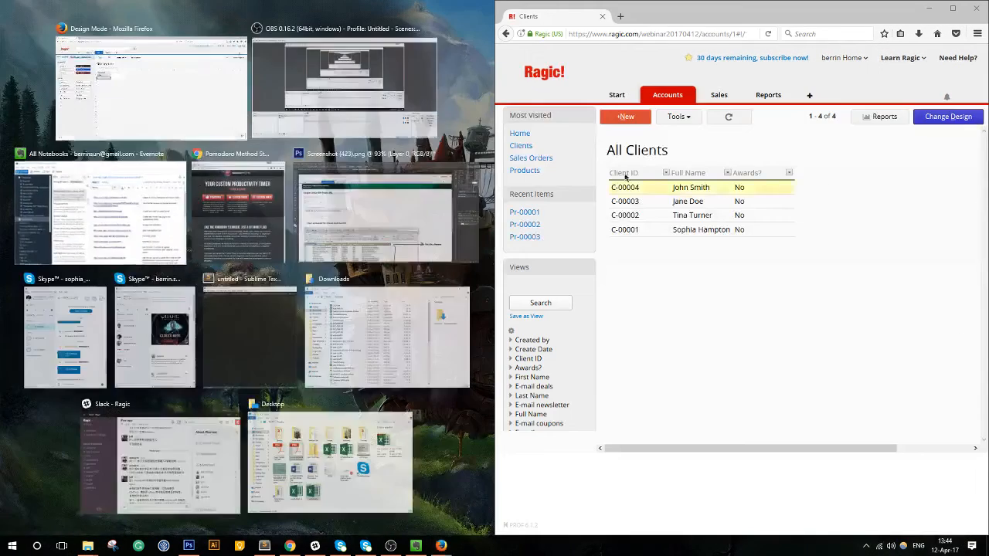
left_click(205, 101)
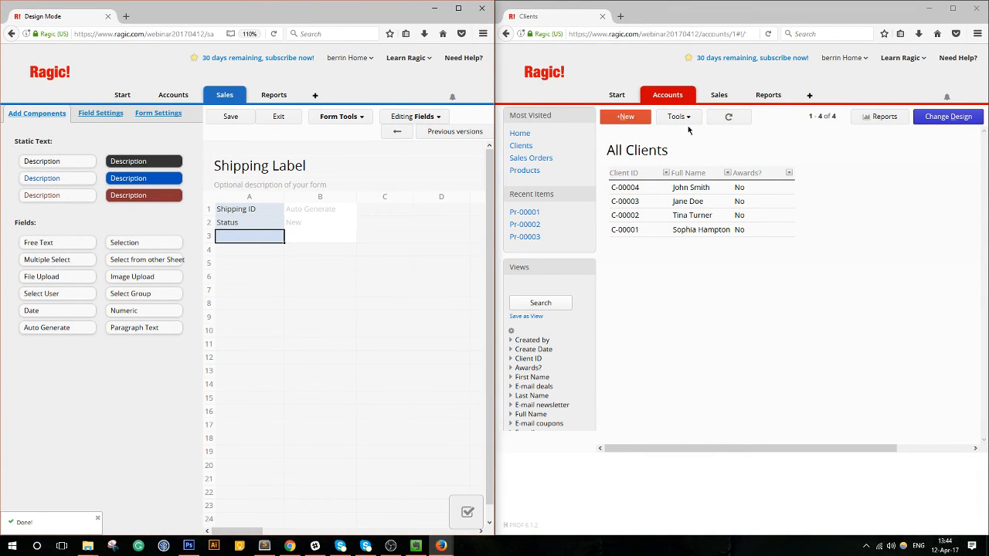
In the right window, view sales order SO-00001, then open the Clients form in design mode.
mouse_move(717, 94)
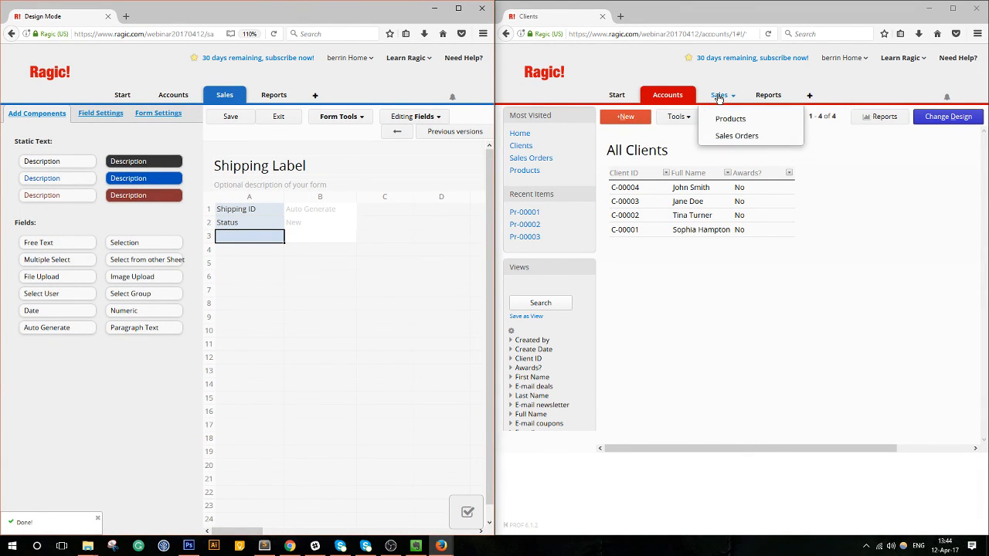
left_click(725, 137)
left_click(656, 198)
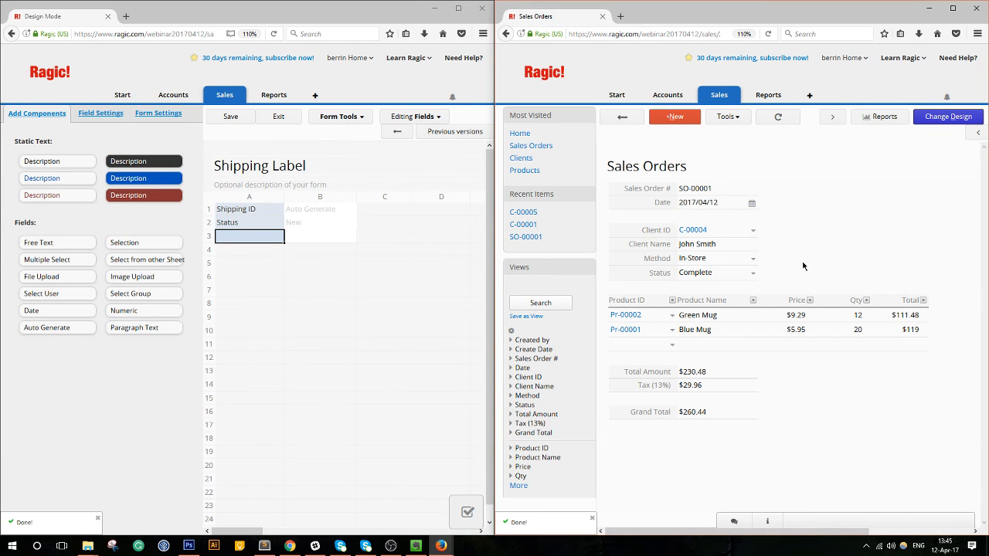
mouse_move(677, 95)
left_click(669, 119)
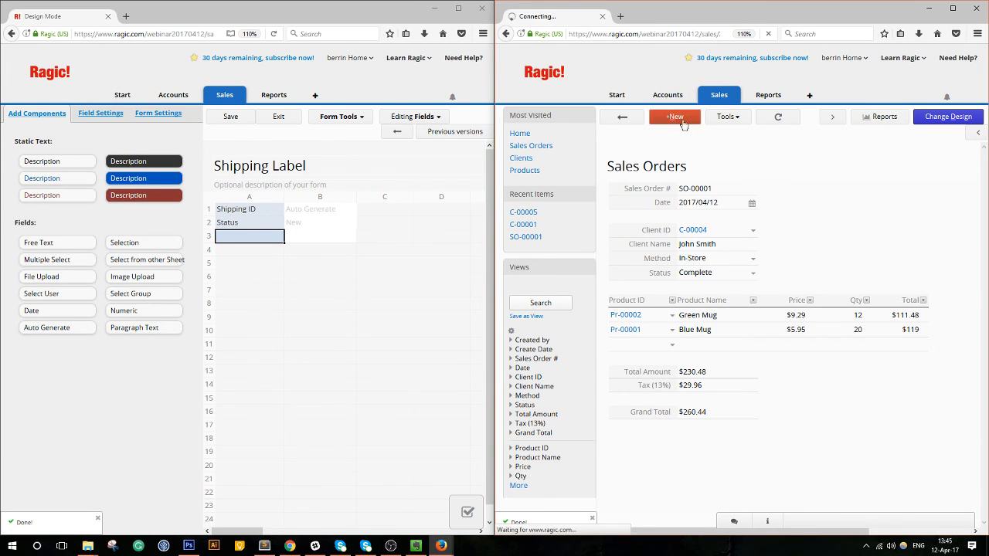
left_click(943, 121)
Insert an Address field above E-mail on the Clients form and save the design.
right_click(740, 266)
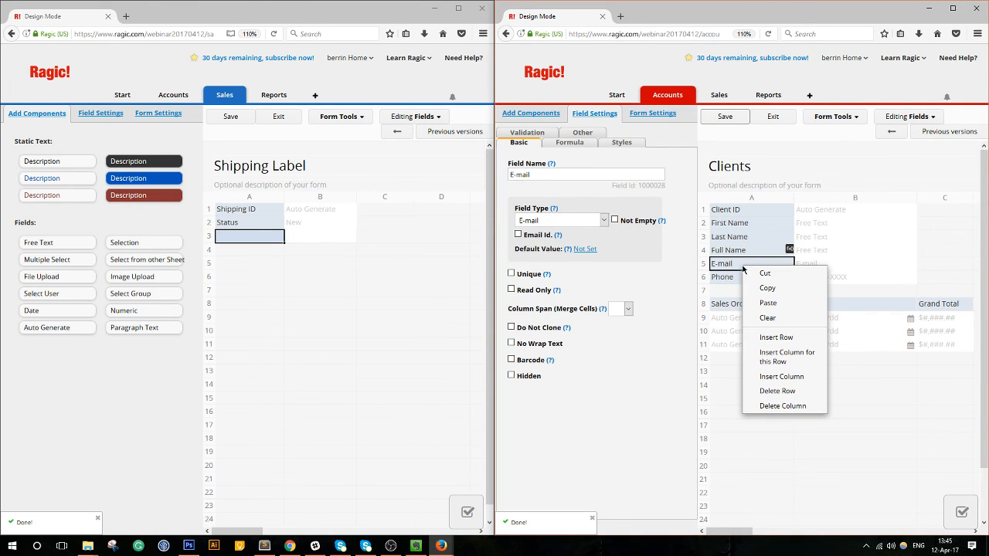
left_click(776, 338)
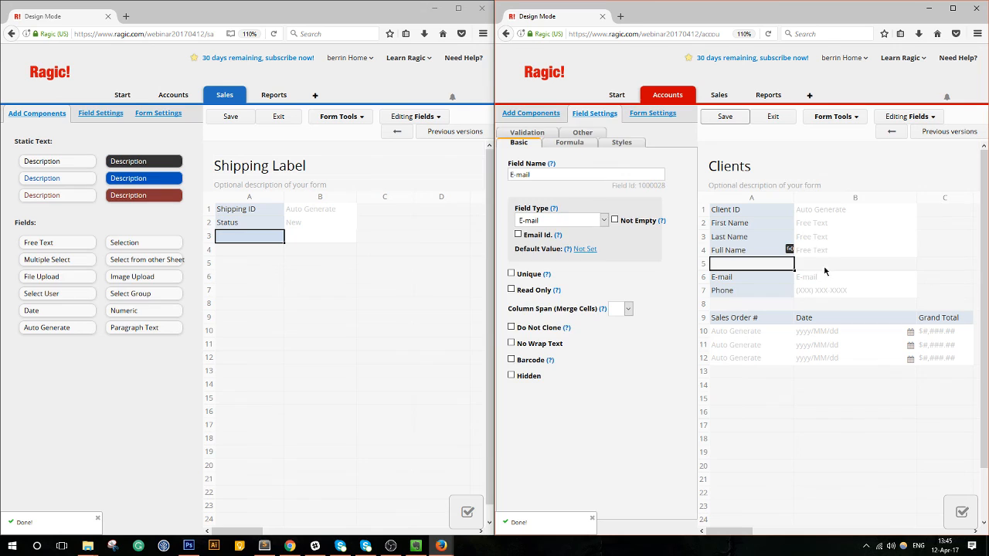
left_click(772, 269)
type("Address")
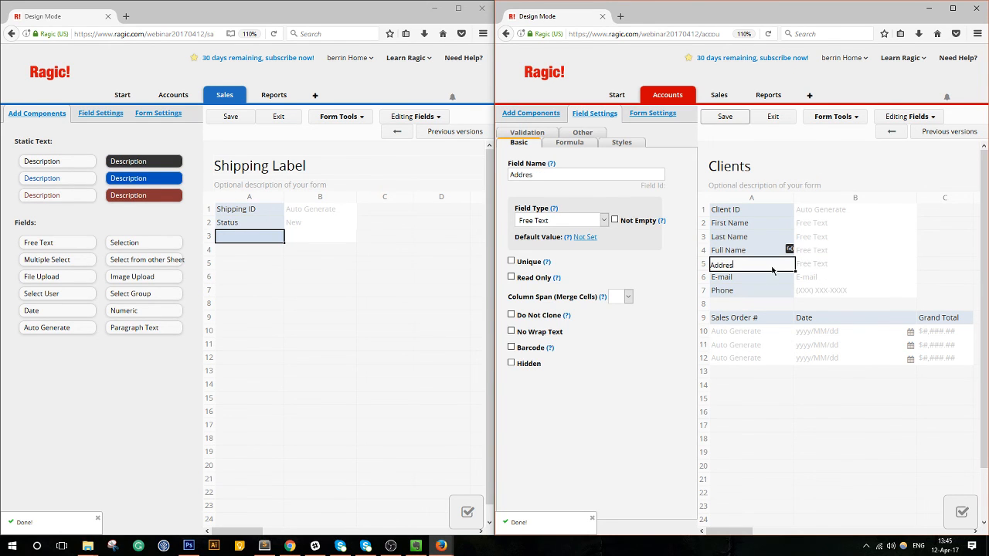
left_click(745, 279)
mouse_move(740, 266)
left_mouse_down()
mouse_move(743, 298)
mouse_move(740, 270)
left_mouse_up()
left_click(743, 283)
left_click(729, 291)
left_click(761, 277)
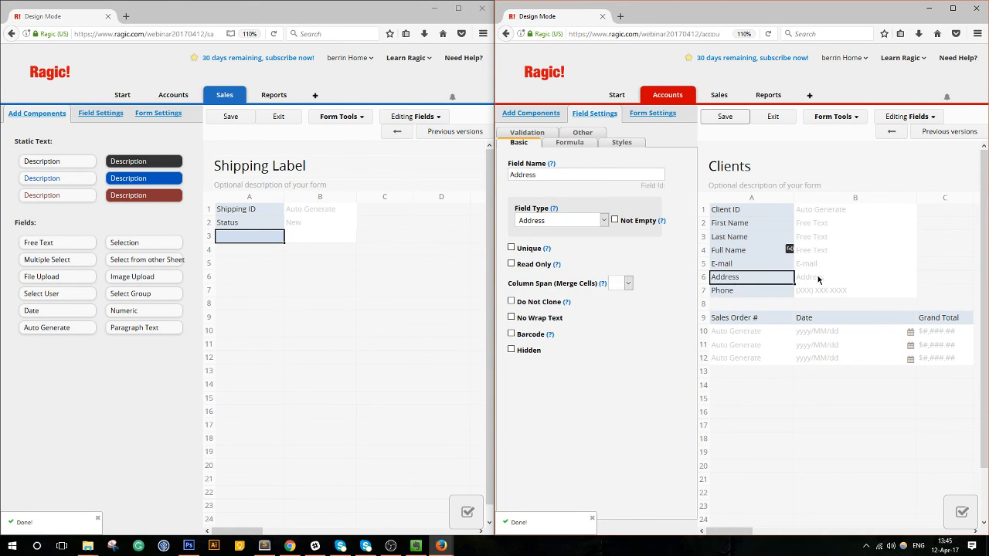
left_click(725, 118)
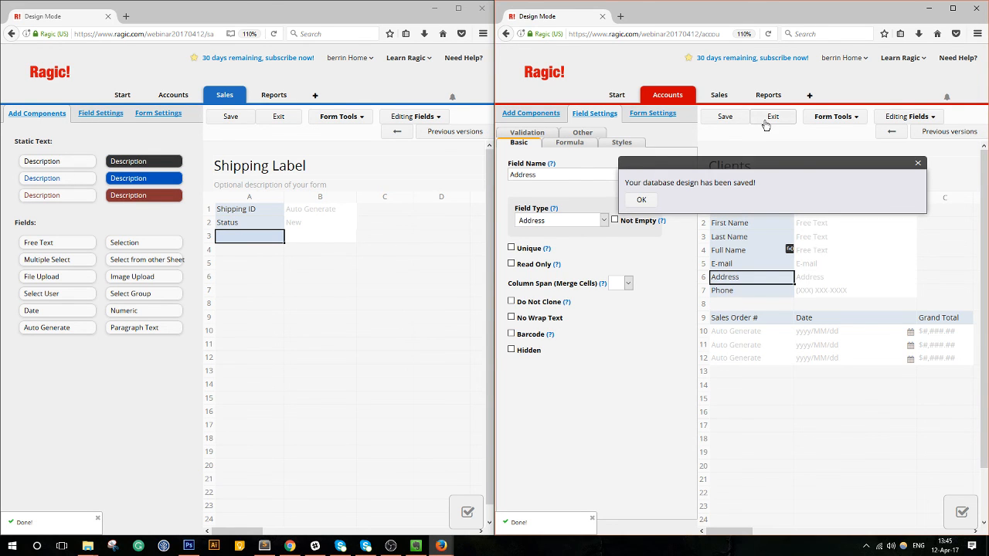
Fill in the client's street address and save the record.
left_click(723, 247)
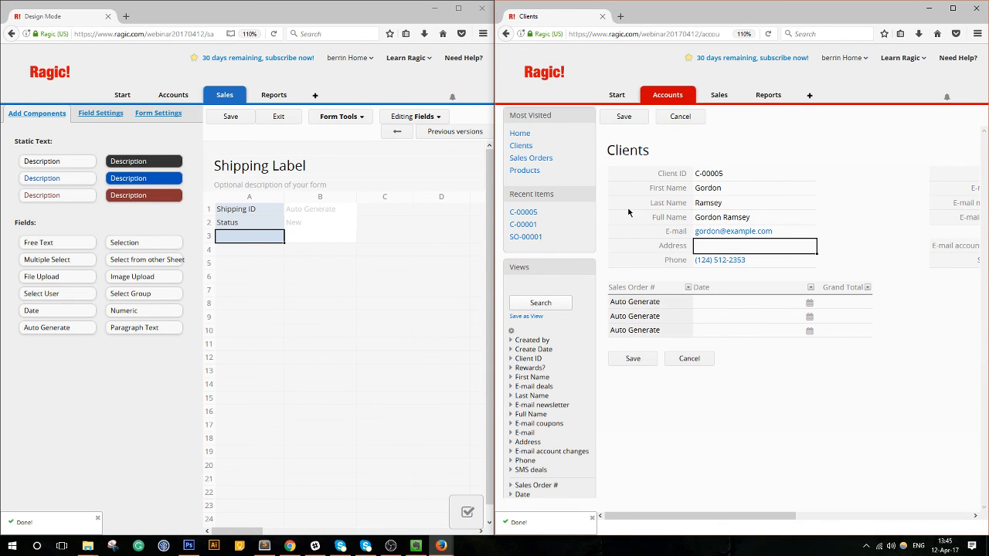
left_click(686, 117)
left_click(744, 241)
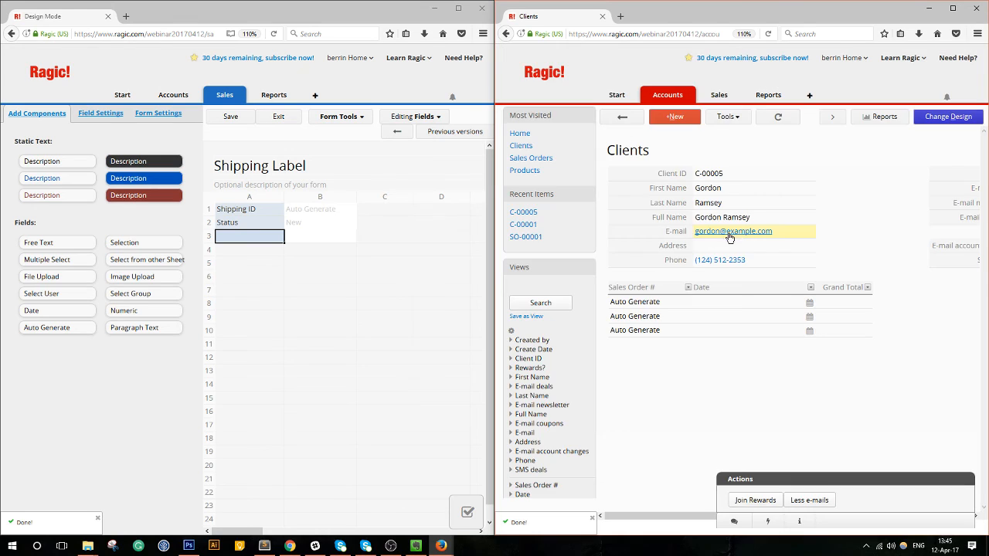
left_click(728, 246)
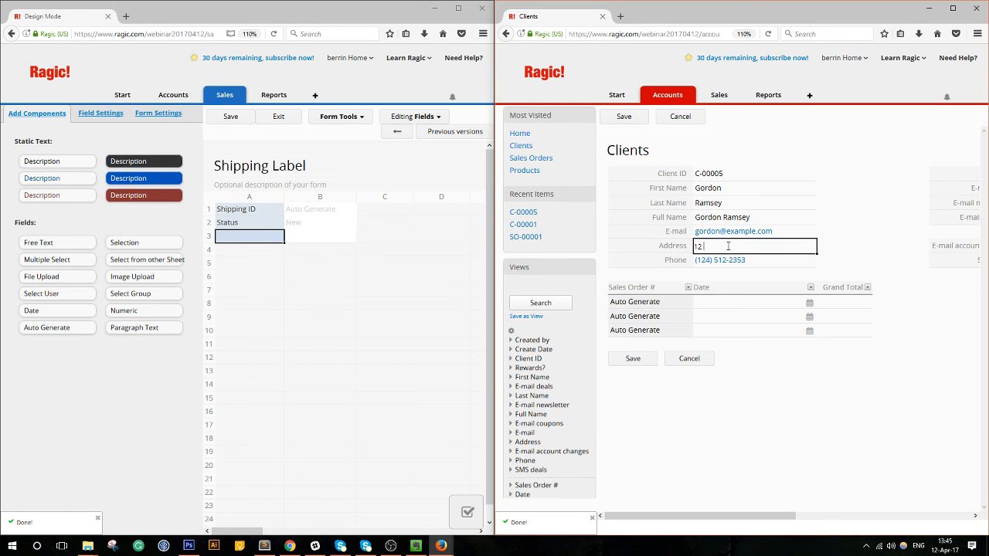
left_click(636, 361)
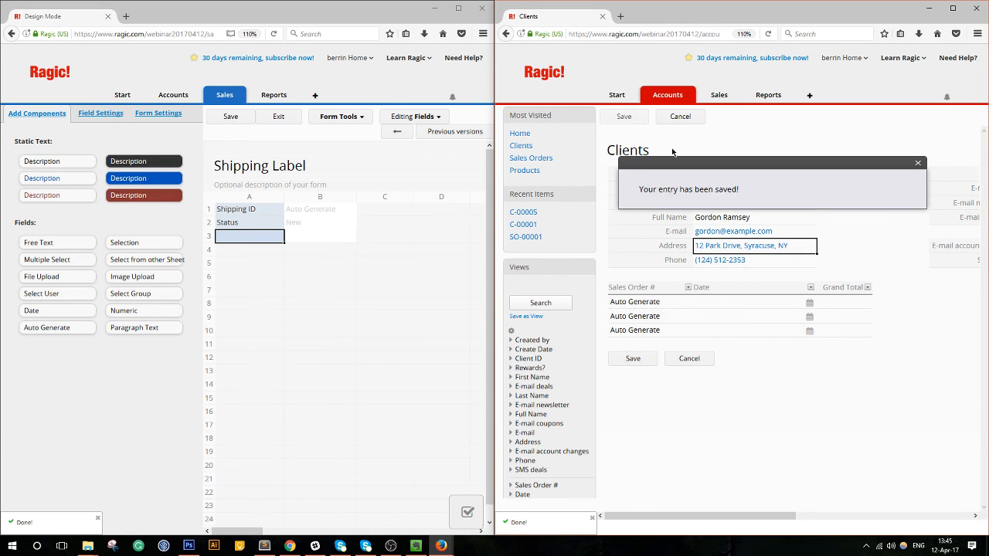
Open the All Sales Orders list from the Sales menu.
mouse_move(677, 95)
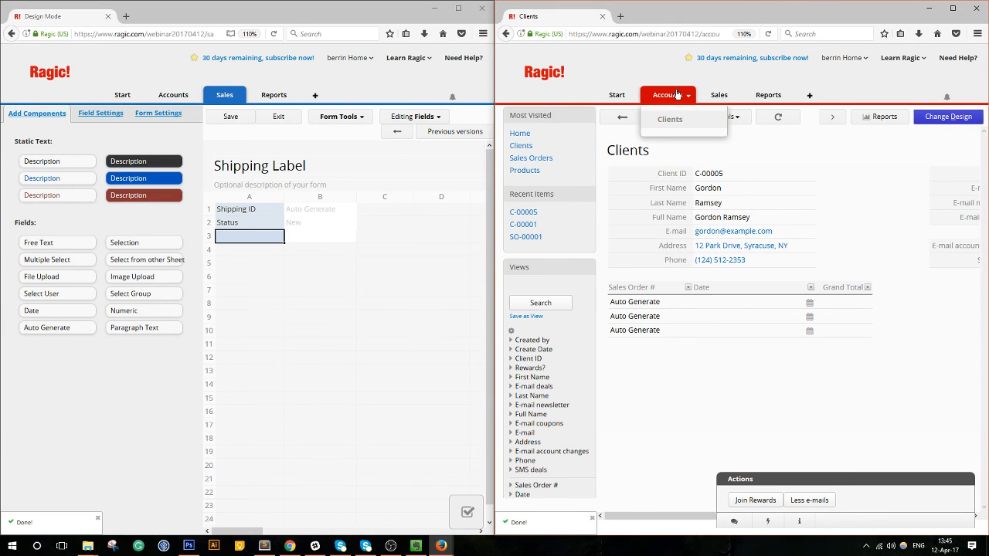
mouse_move(719, 94)
left_click(731, 135)
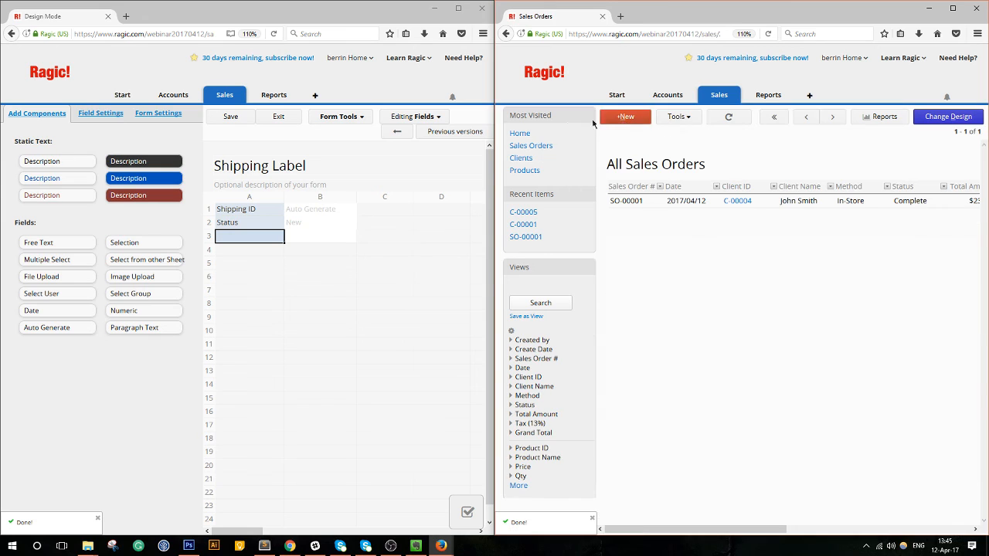
Put the sales order in design mode and add a Link & Load field bringing in the client's Address.
left_click_drag(495, 132, 429, 129)
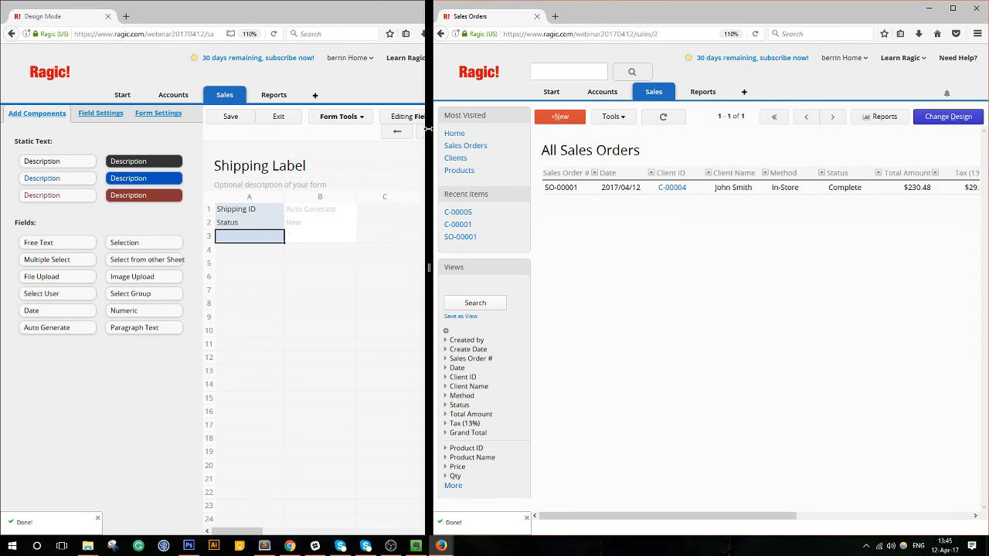
left_click(700, 189)
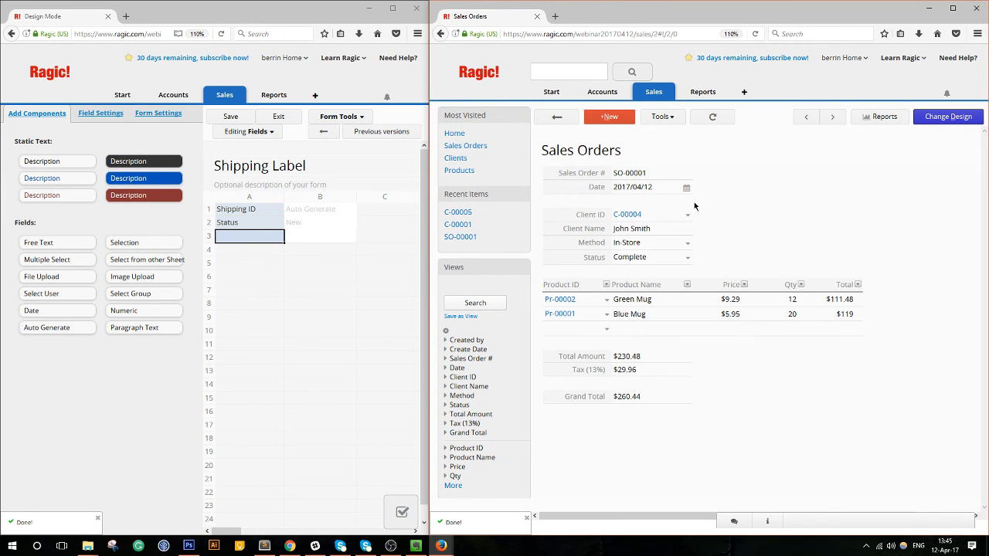
left_click(948, 117)
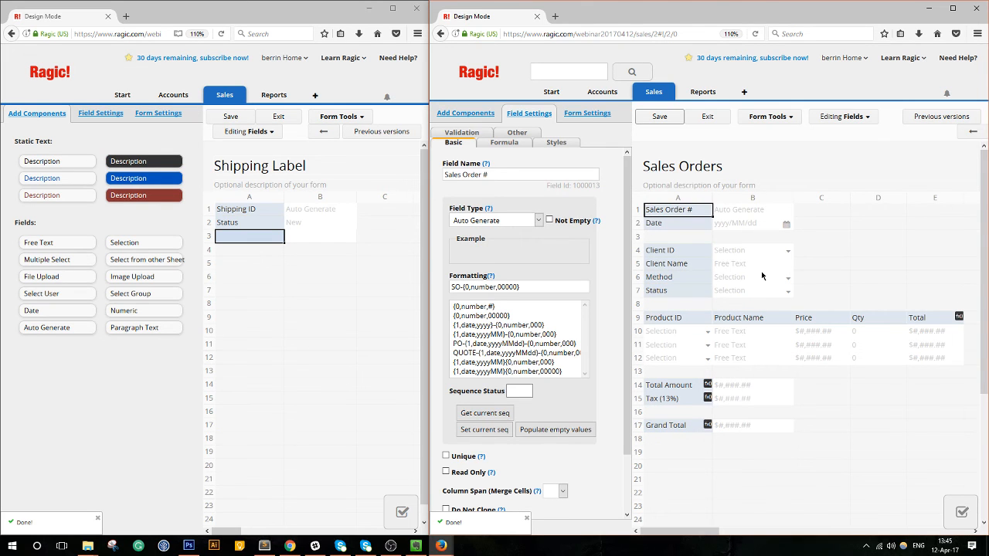
left_click(779, 116)
left_click(803, 186)
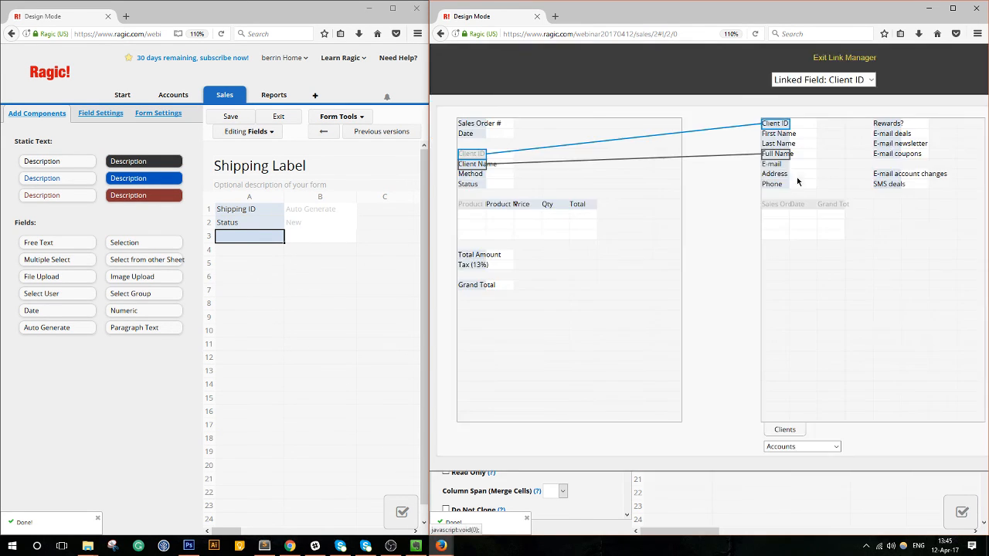
left_click(775, 174)
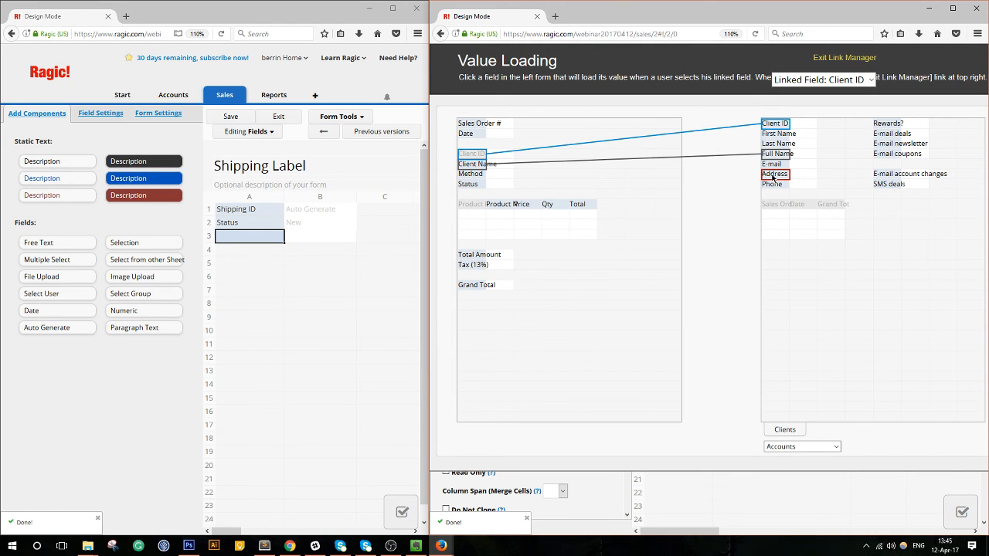
left_click(527, 165)
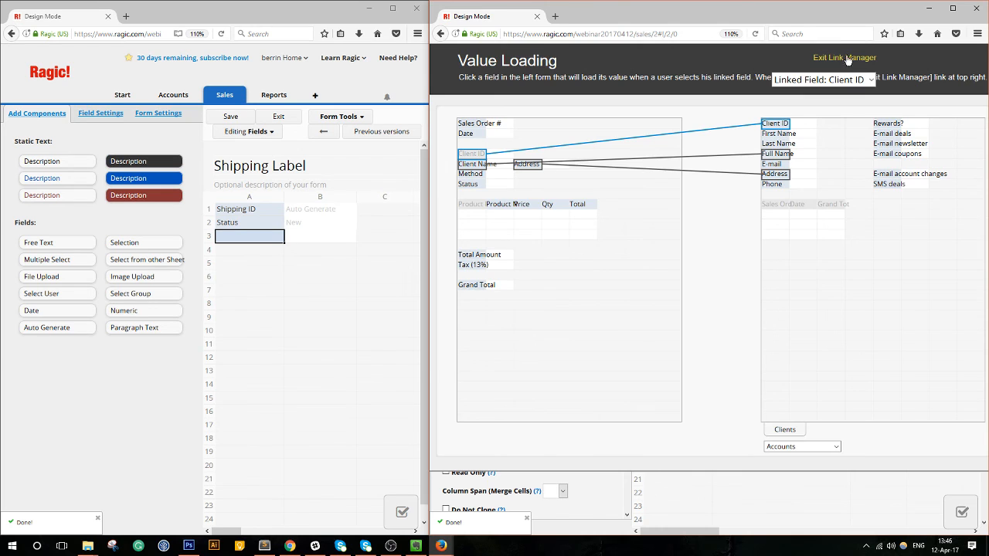
left_click(846, 58)
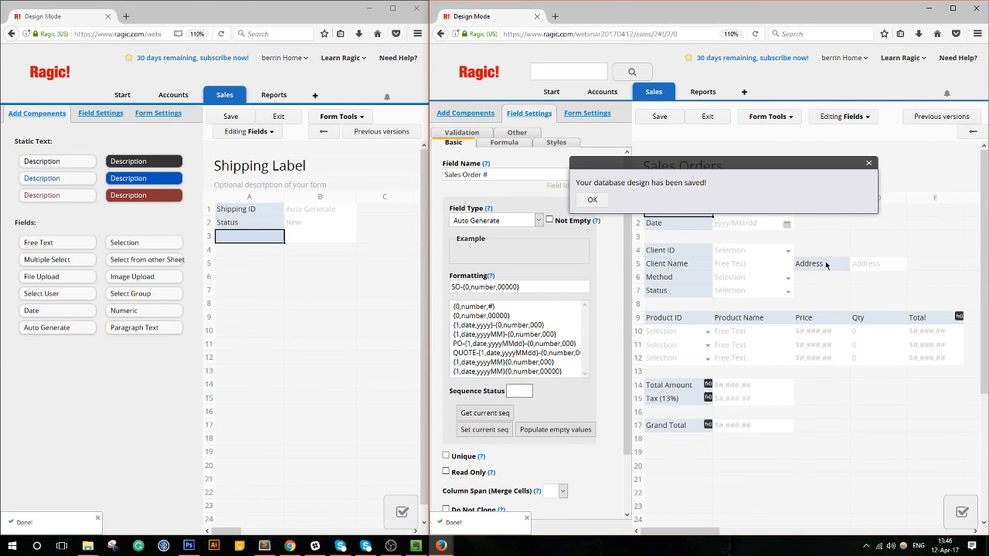
Move Address under Status in row 8 and insert a blank row above the product lines.
left_click_drag(826, 265, 672, 307)
left_click(684, 318)
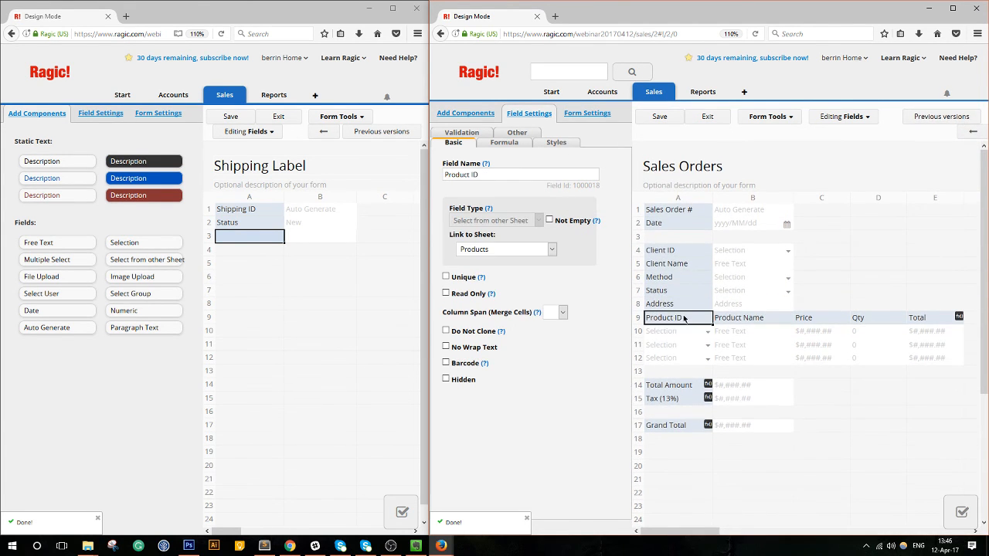
right_click(684, 318)
left_click(715, 388)
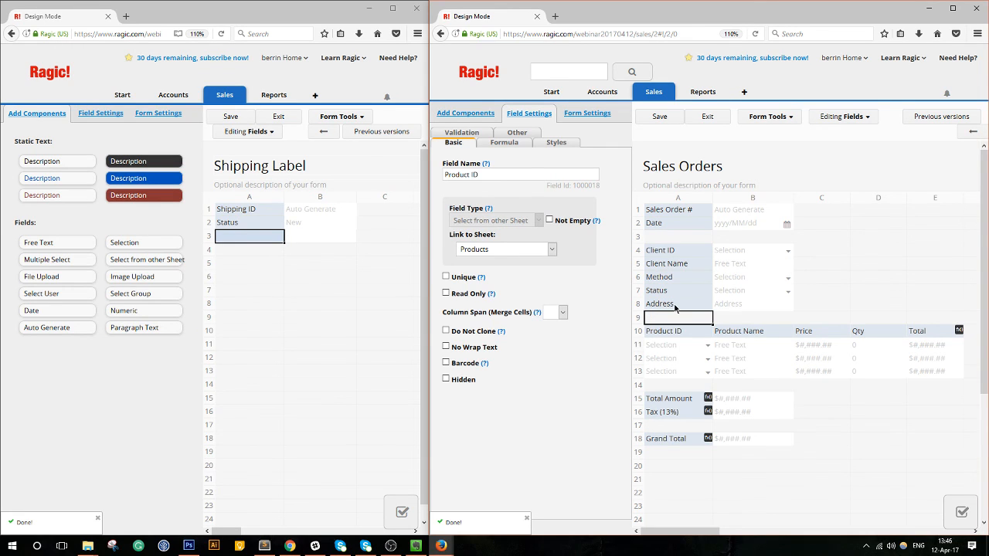
left_click(675, 307)
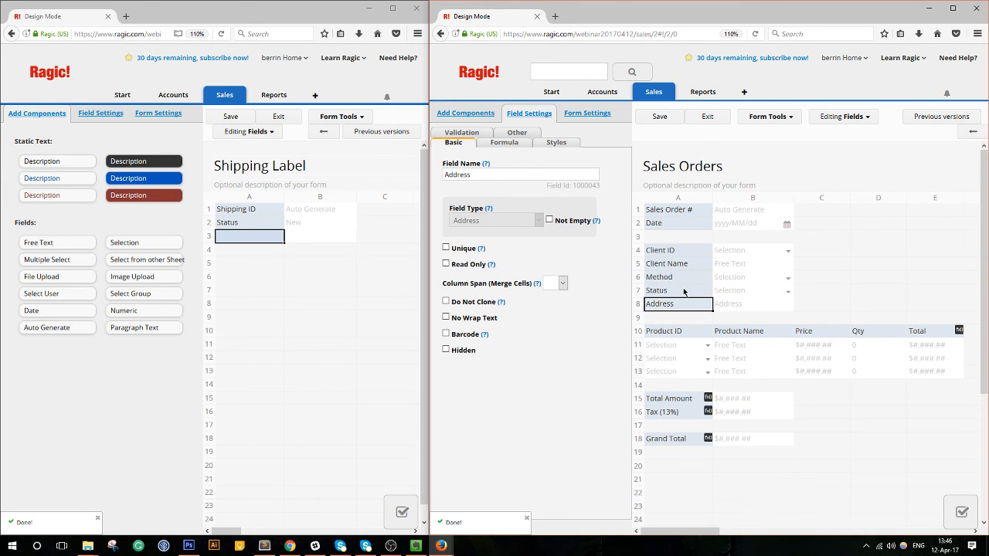
left_click(575, 115)
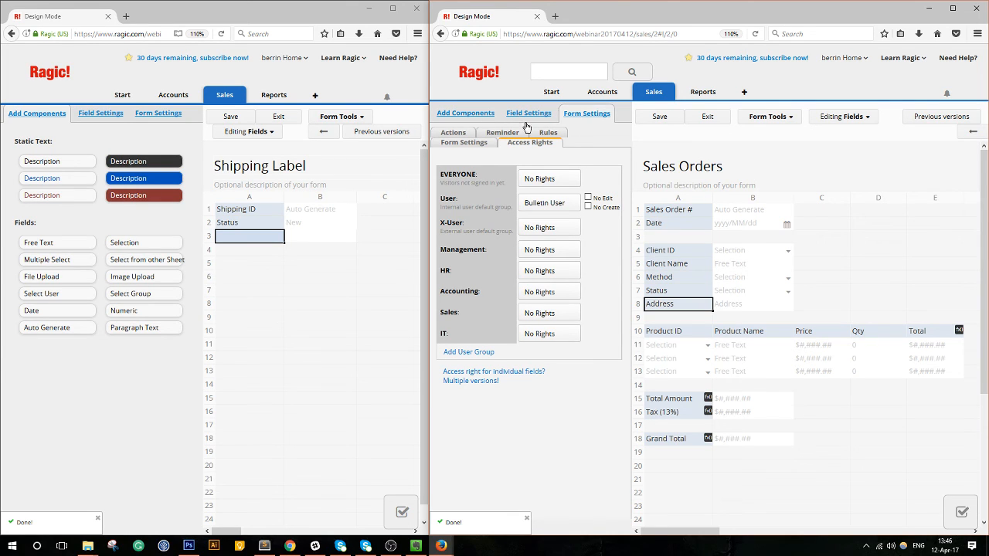
left_click(546, 133)
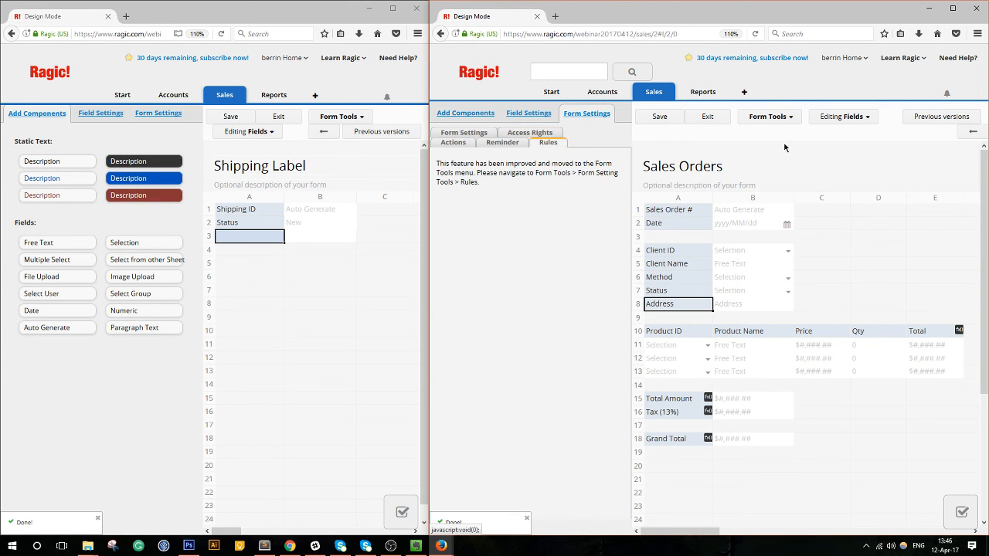
Maximize the Sales Orders window and add a new show/hide form rule.
left_click(784, 118)
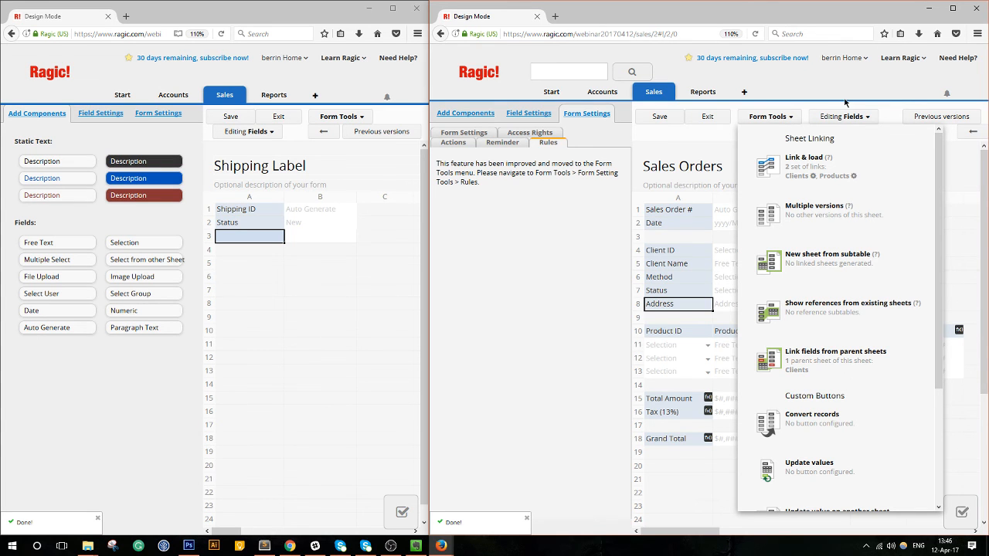
left_click(953, 8)
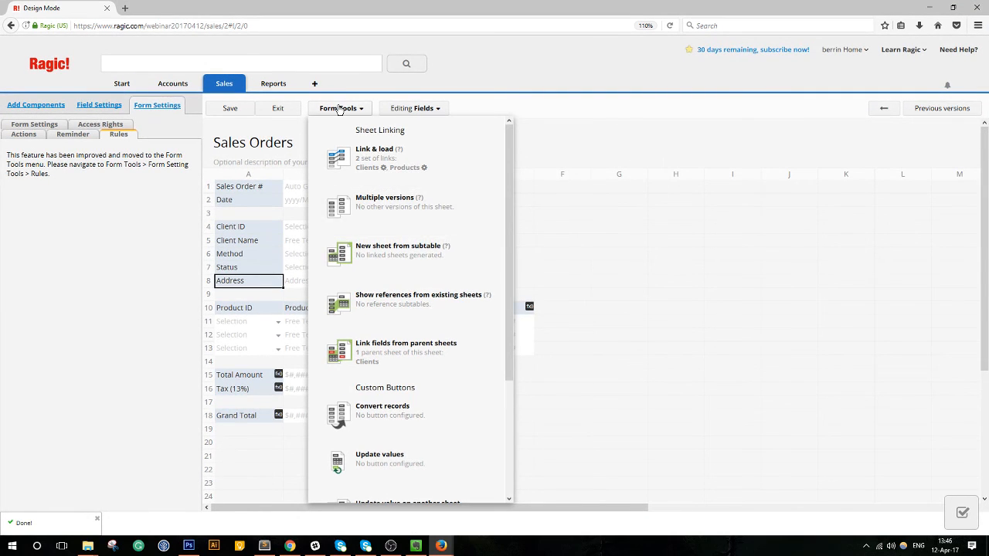
left_click(337, 109)
left_click(338, 108)
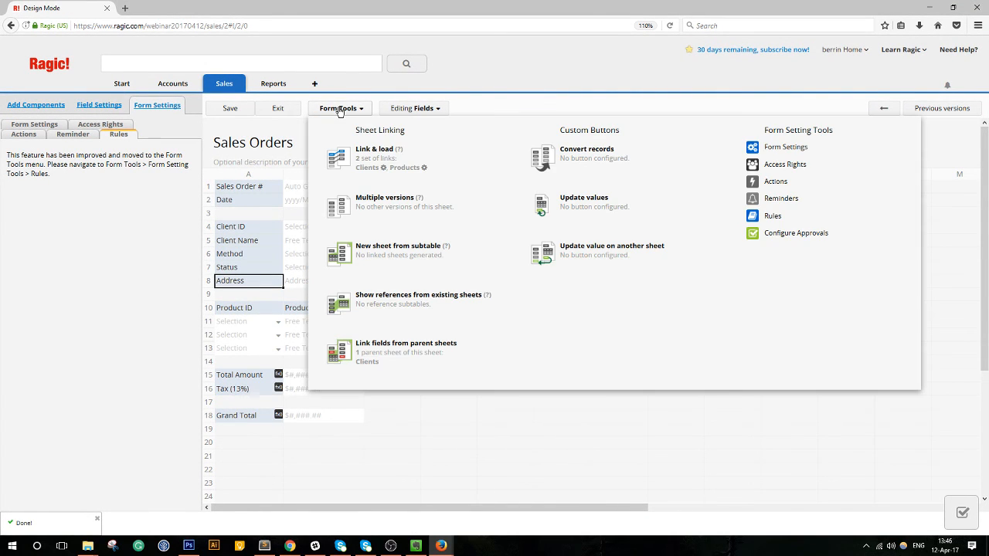
left_click(765, 216)
left_click(469, 188)
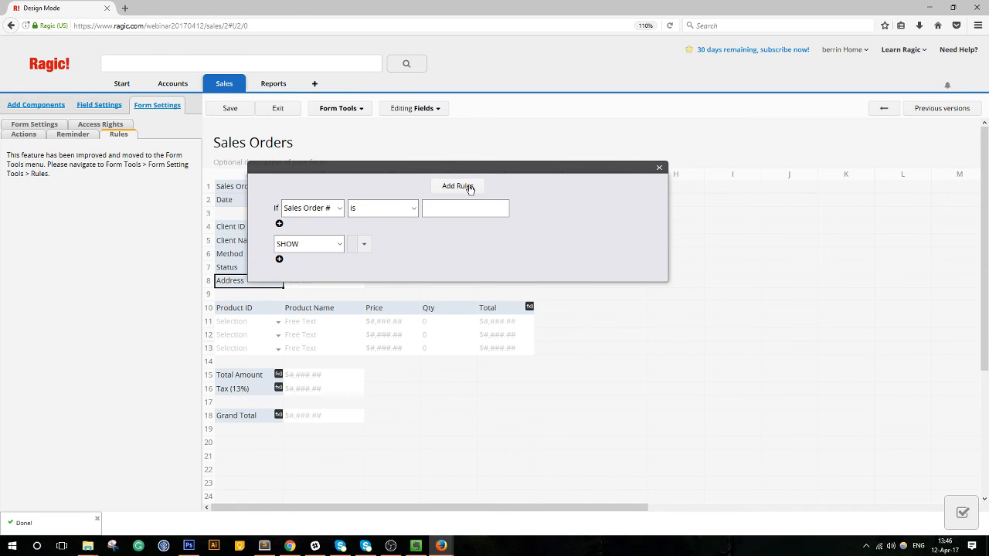
left_click_drag(457, 168, 562, 118)
Set the rule's condition to Method equals Delivery.
left_click(438, 157)
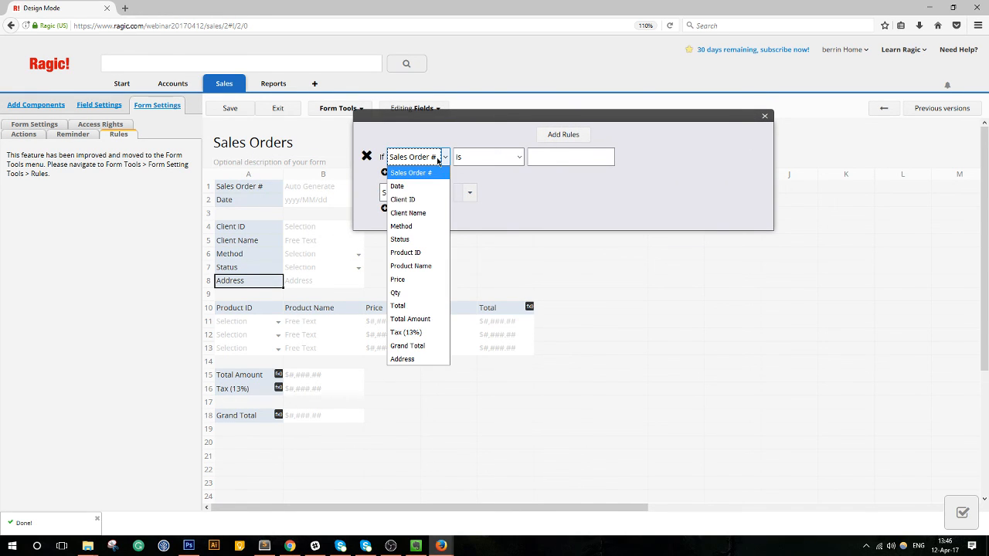
left_click(510, 181)
left_click(420, 196)
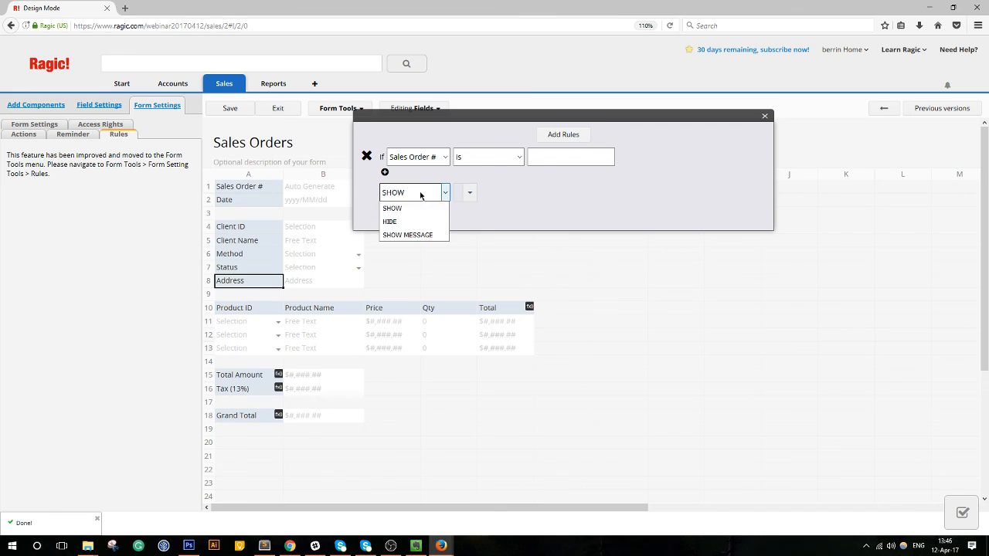
left_click(421, 194)
left_click(433, 160)
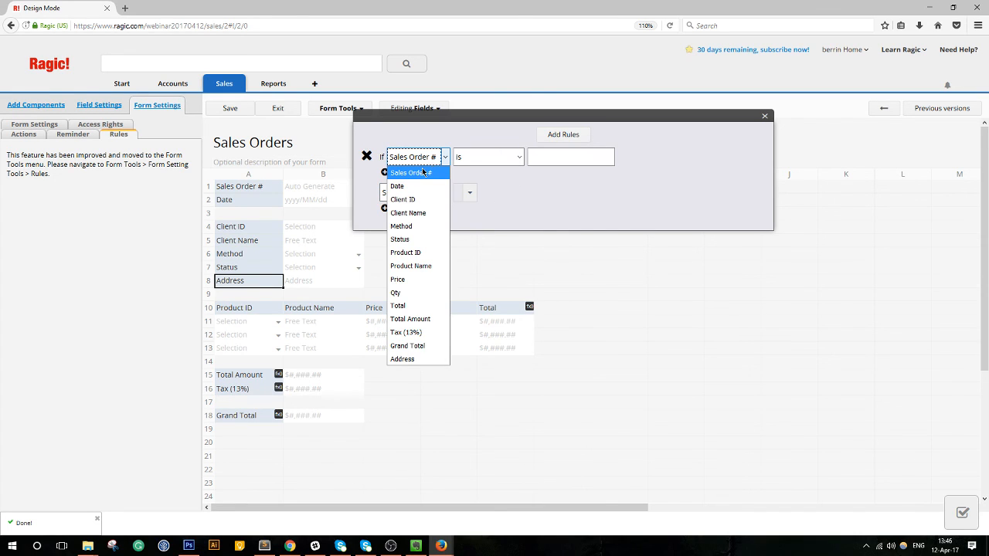
left_click(410, 239)
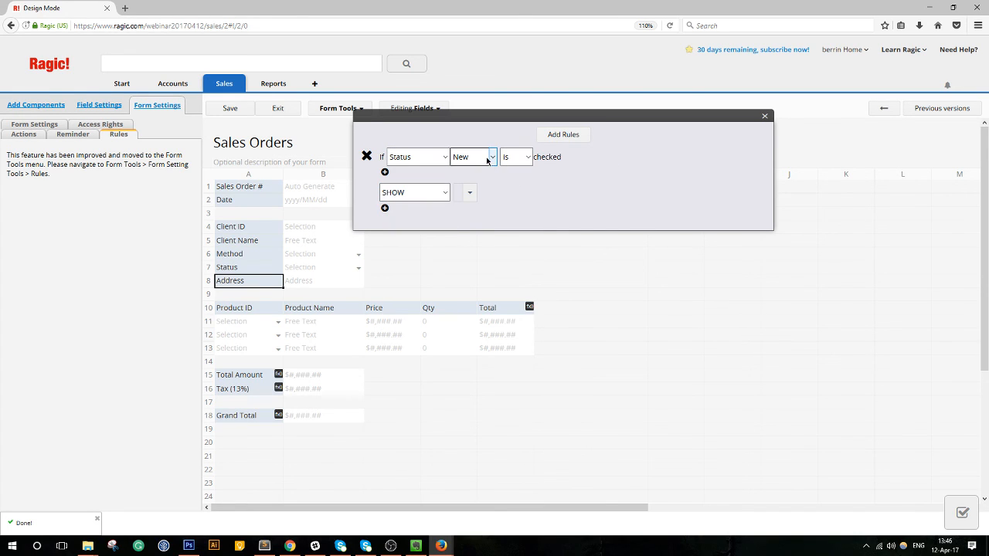
left_click(432, 158)
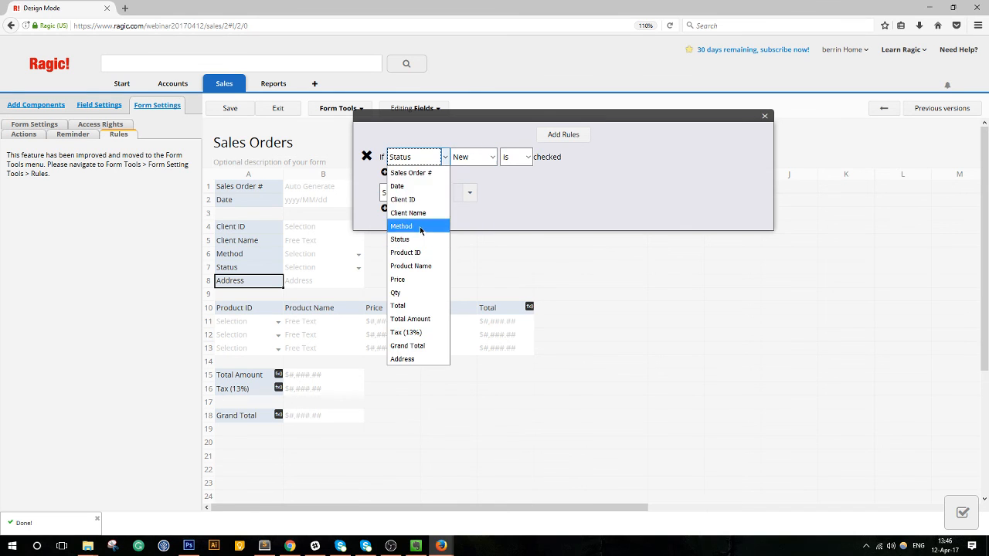
left_click(401, 226)
left_click(469, 157)
left_click(468, 200)
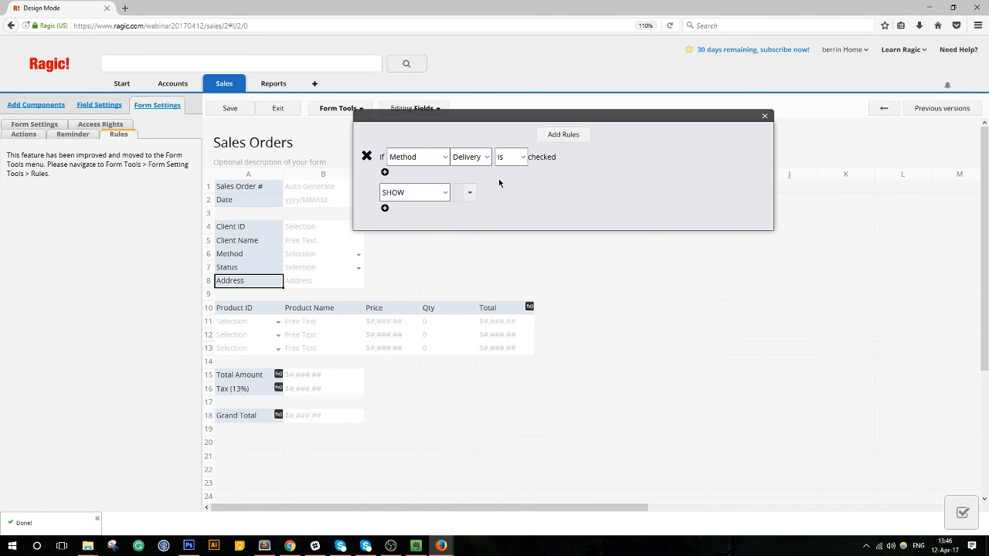
Have the rule show the Address field, then save the design and exit design mode.
left_click(469, 194)
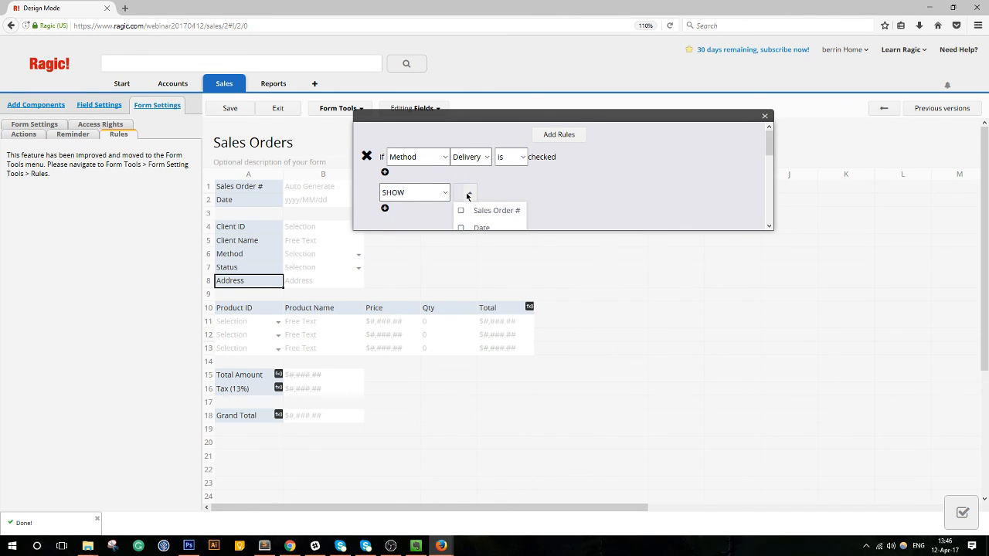
scroll(497, 214, "down", 3)
scroll(515, 211, "down", 3)
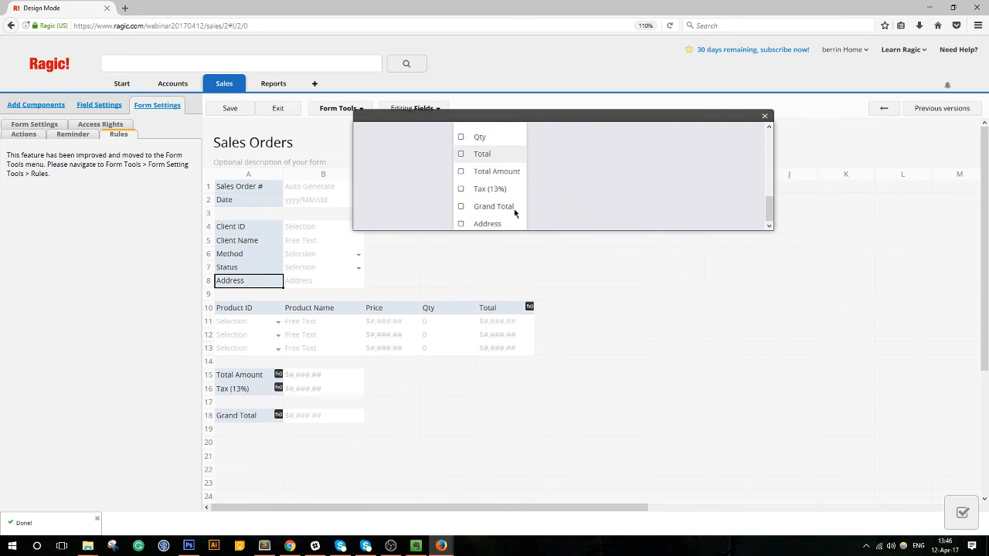
left_click(464, 220)
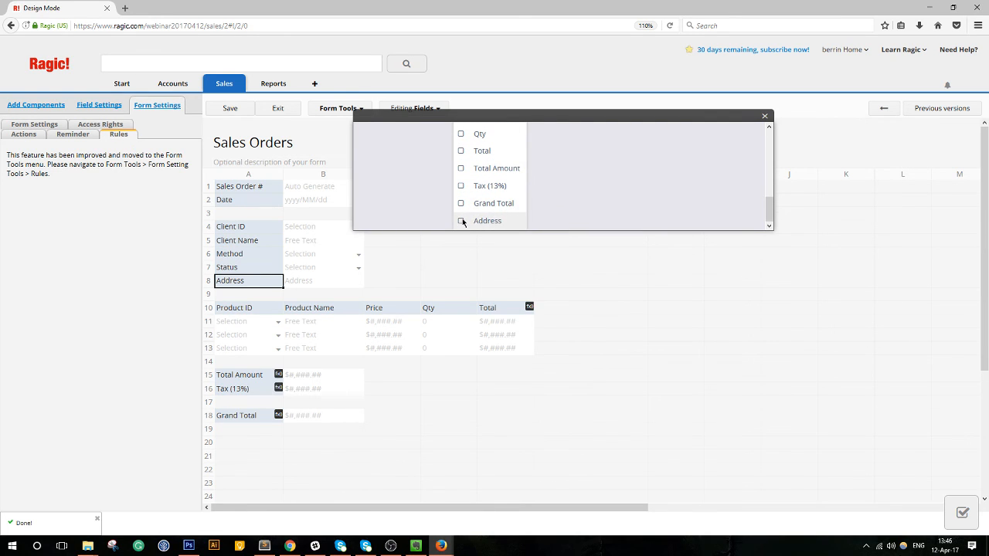
left_click(597, 202)
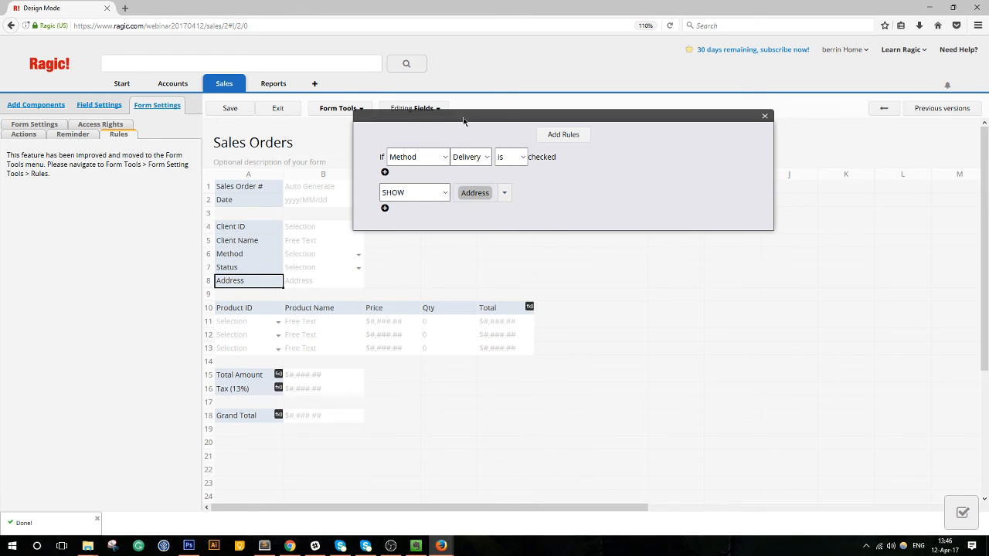
left_click(246, 108)
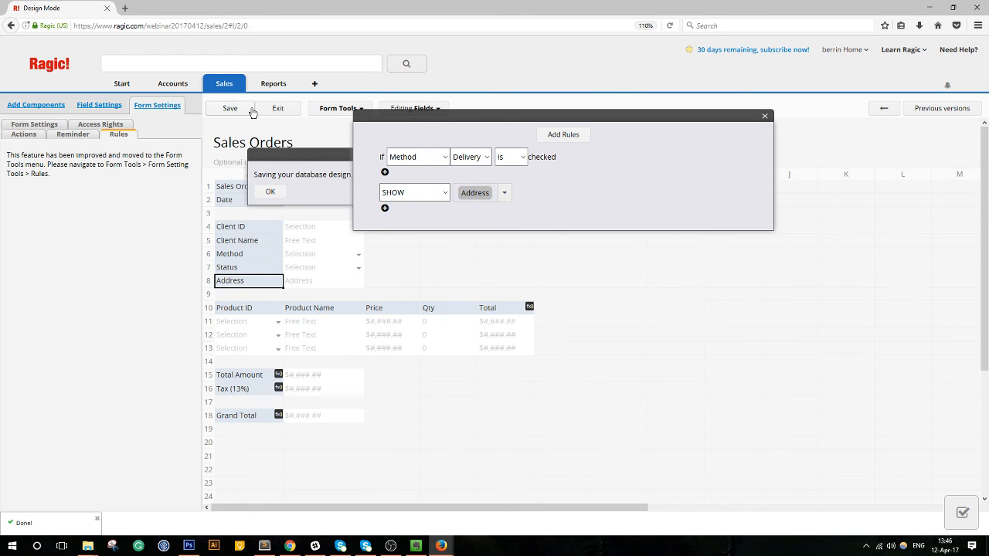
left_click(283, 111)
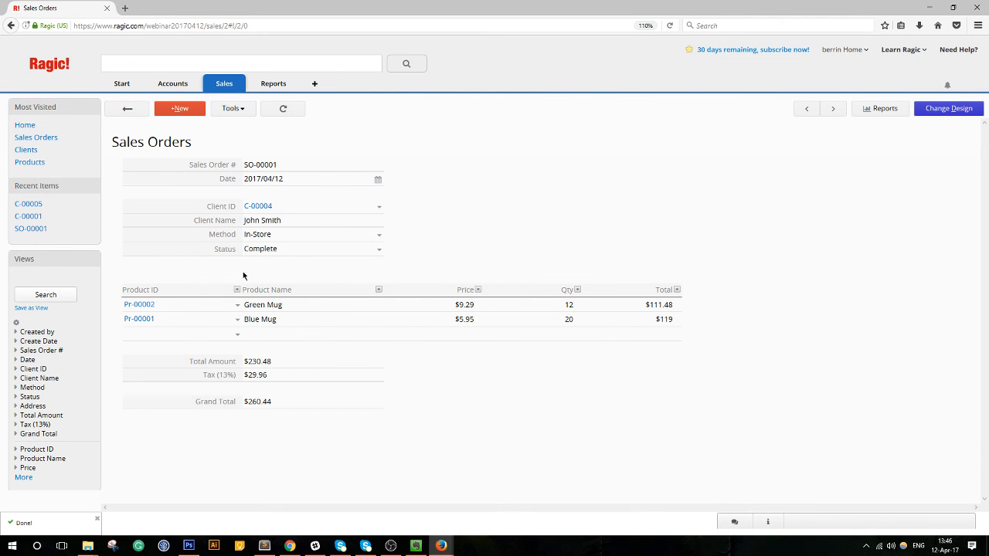
Start a new sales order dated 2017/04/12 and choose its client.
left_click(127, 111)
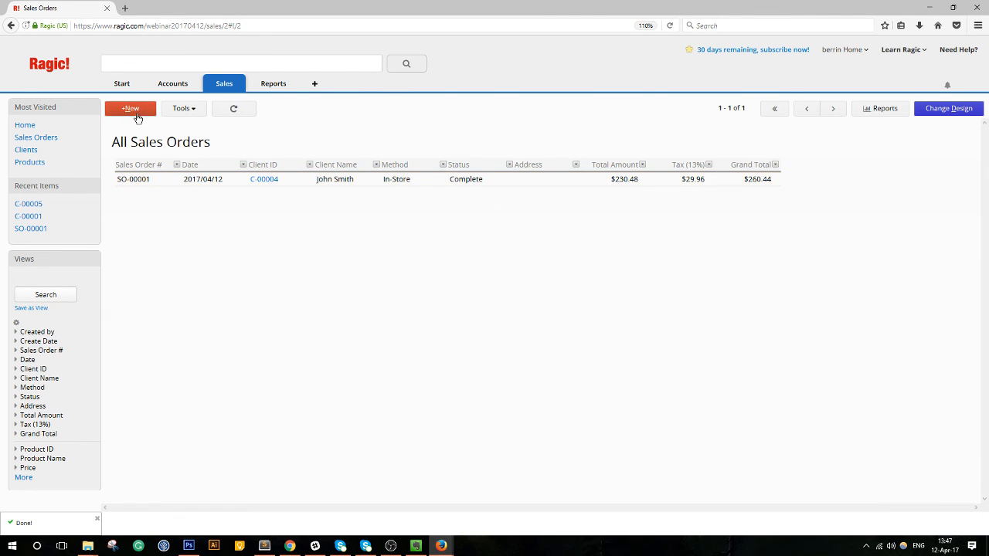
left_click(364, 181)
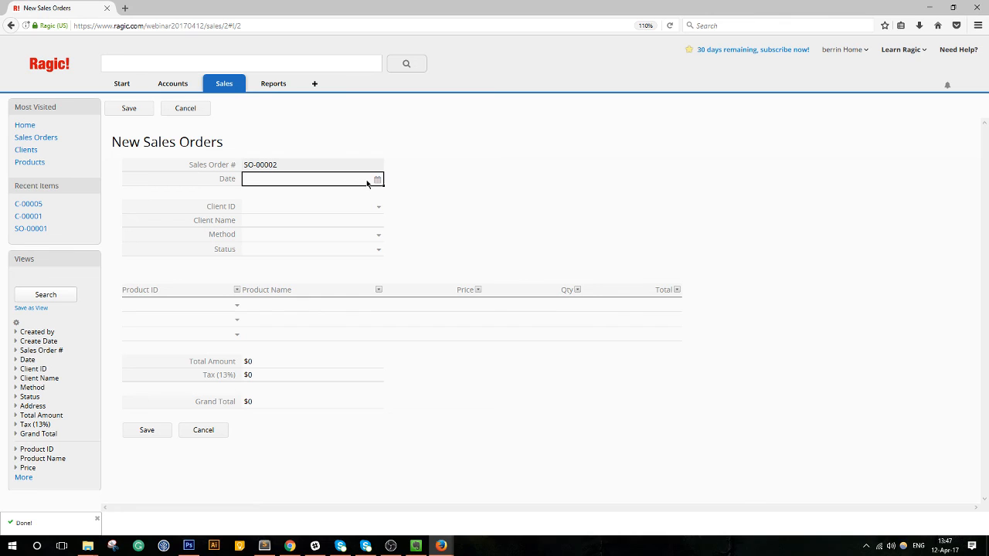
left_click(308, 247)
left_click(313, 206)
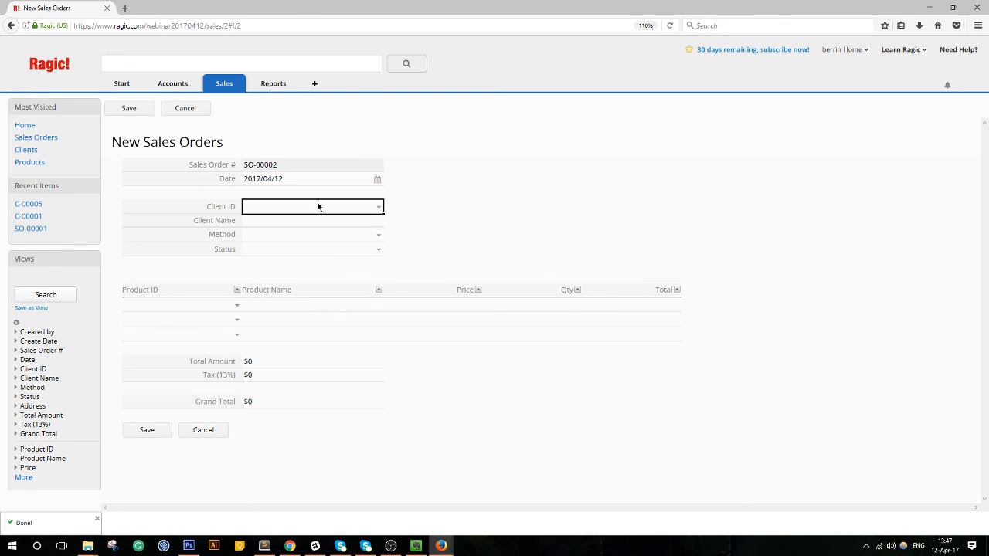
left_click(263, 190)
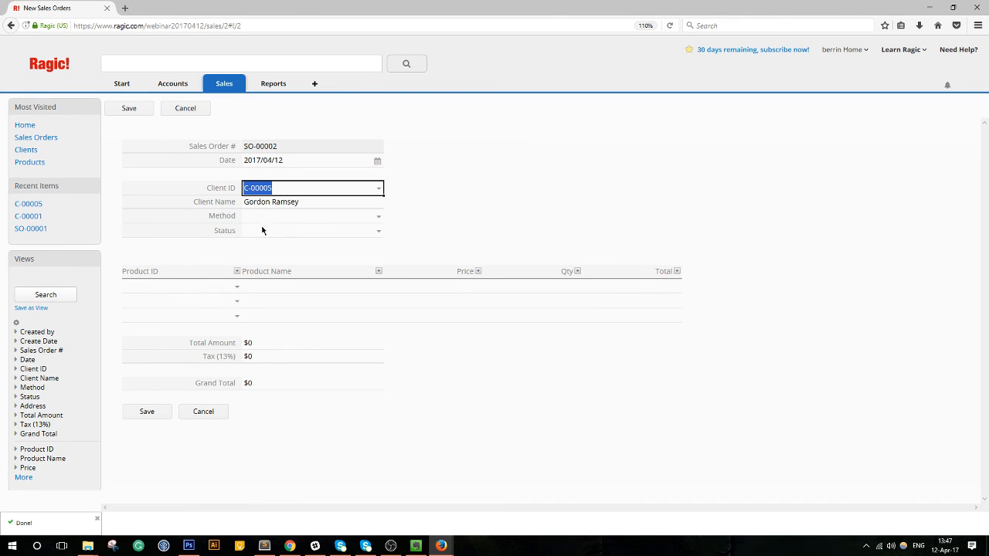
Set Method to Delivery and Status to New, then save the order.
left_click(288, 218)
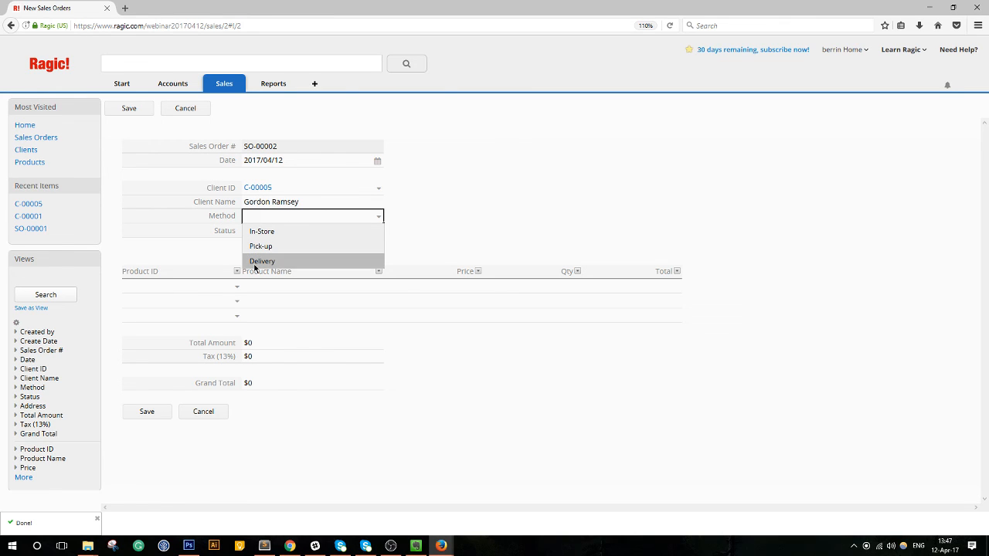
left_click(258, 261)
left_click(269, 231)
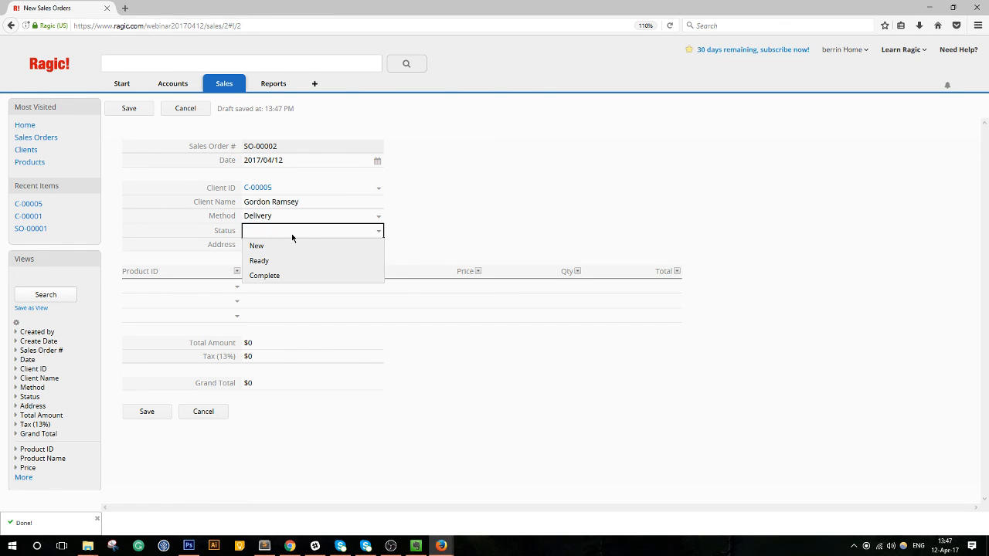
left_click(291, 246)
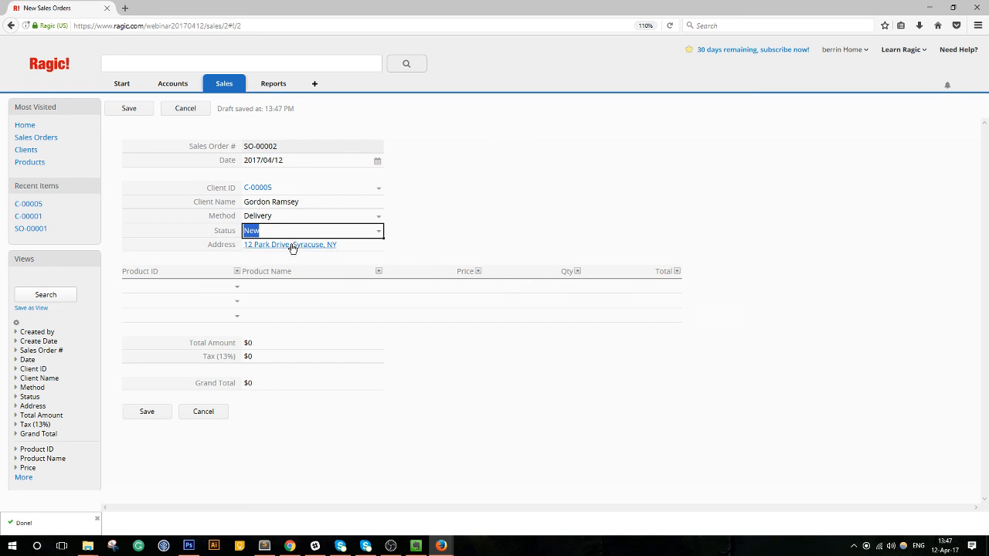
left_click(146, 411)
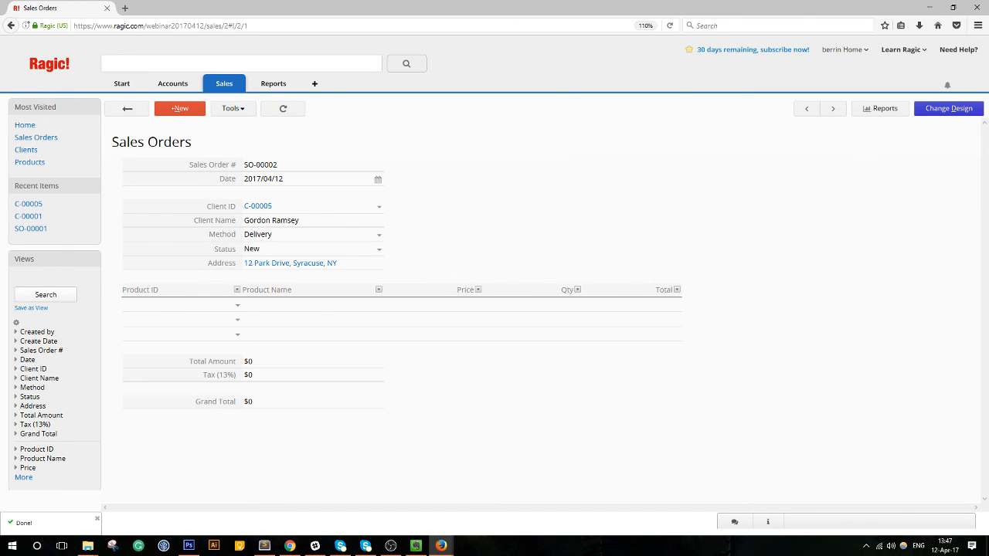
left_click(962, 115)
Give the Status field a default value of New, save the design, and return to SO-00002.
left_click(255, 267)
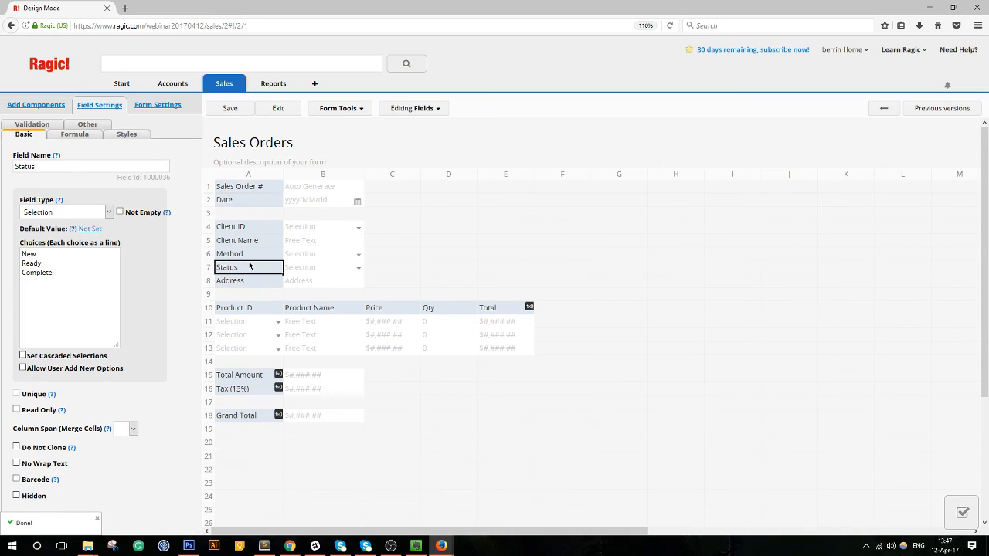
left_click(91, 230)
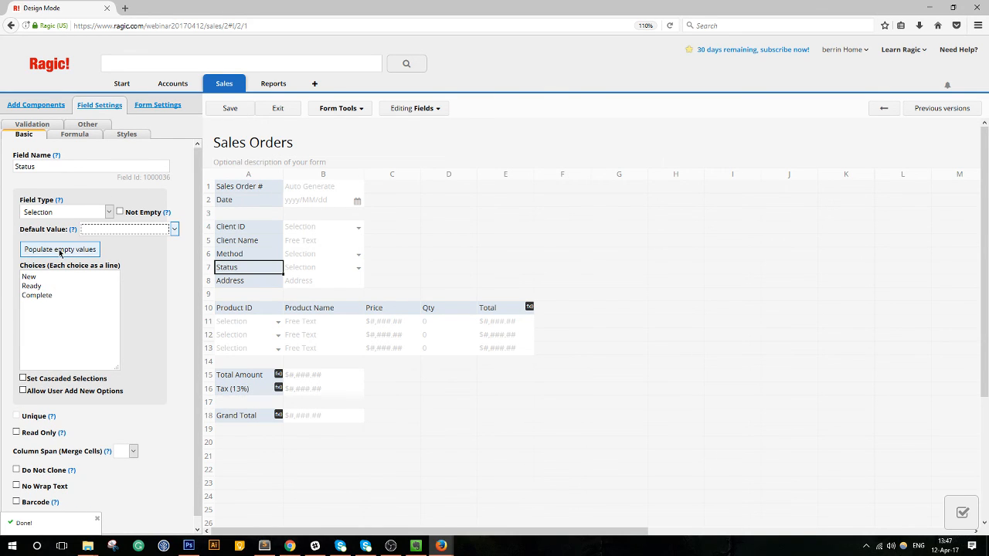
left_click(126, 231)
left_click(92, 255)
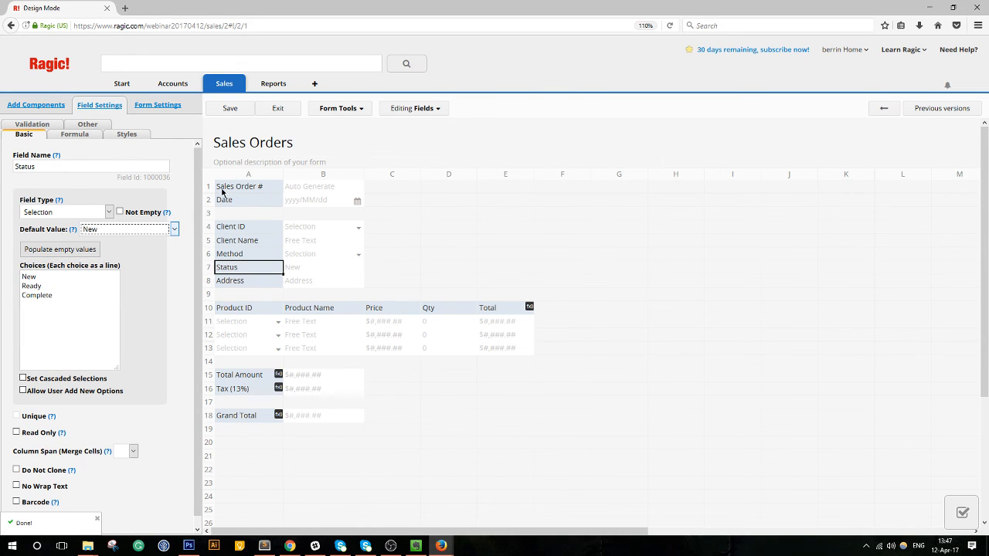
left_click(230, 109)
left_click(271, 192)
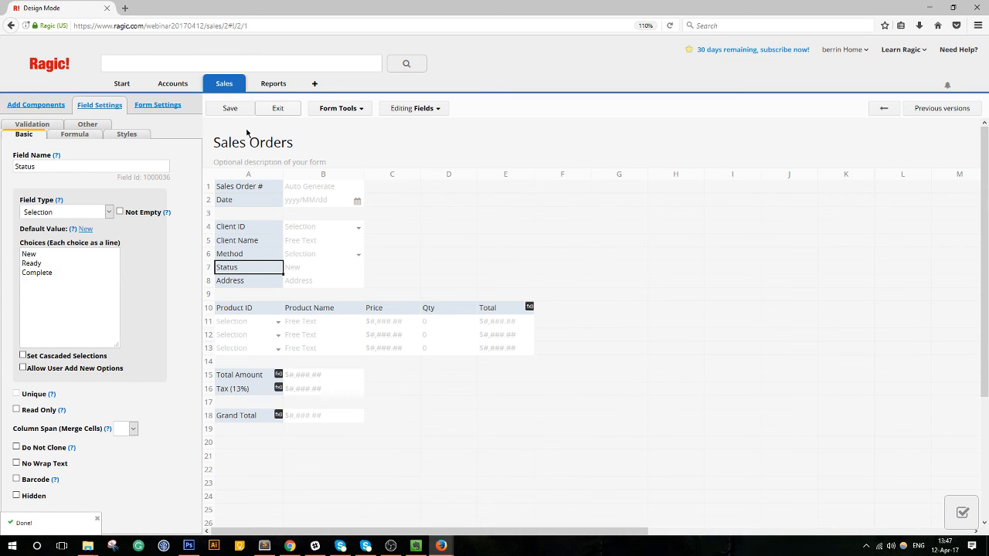
left_click(277, 109)
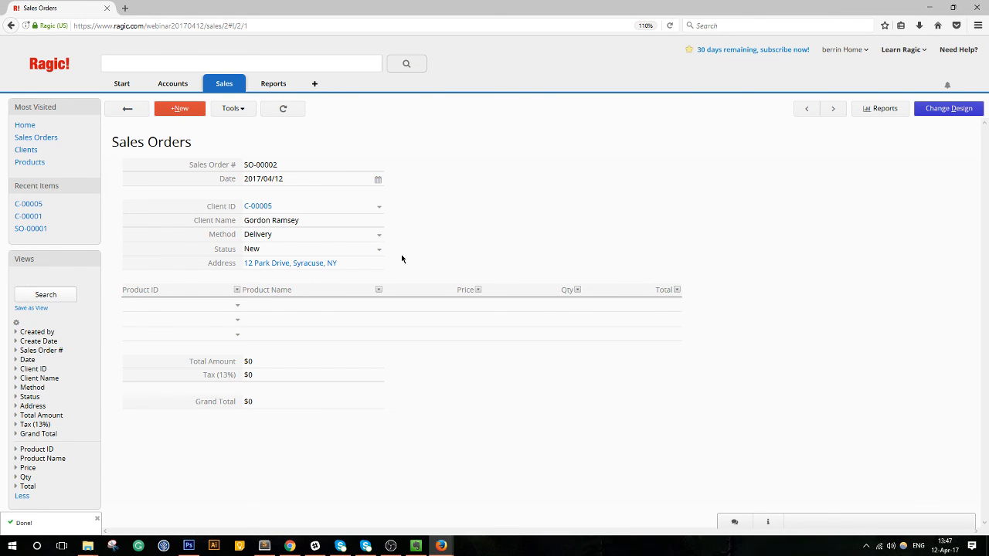
Add Green Mug ×20 and Blue Mug ×15 to SO-00002 and save it, totalling $310.81.
left_click(241, 309)
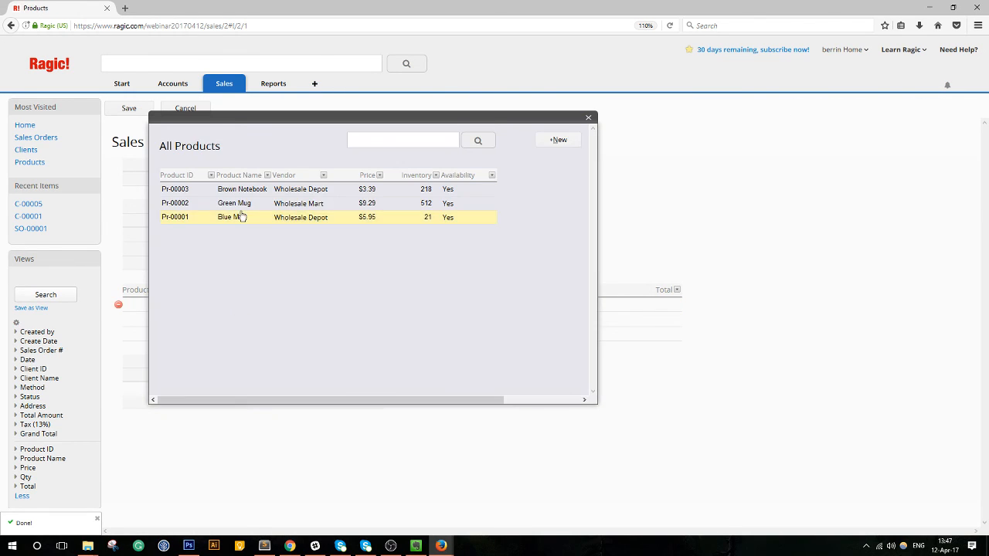
left_click(239, 216)
left_click(236, 318)
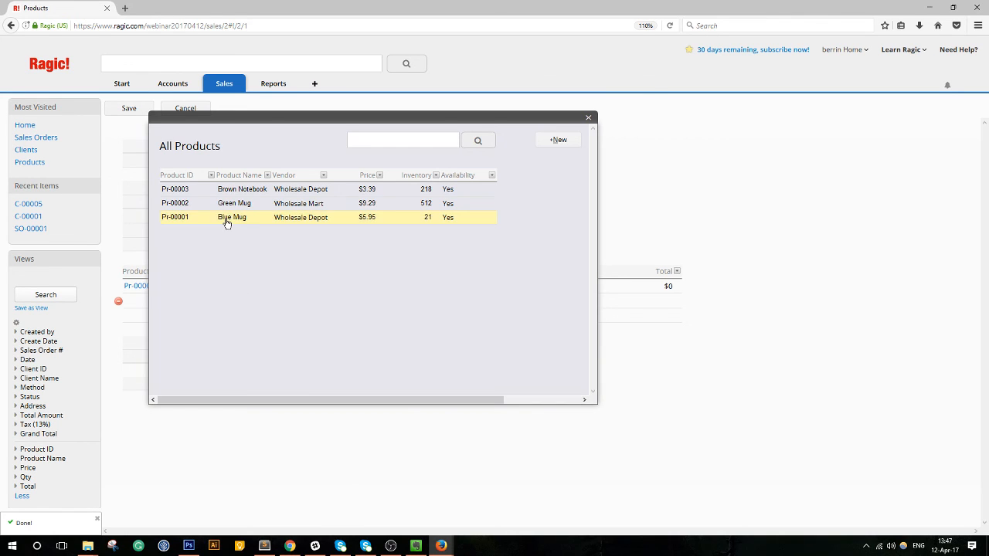
left_click(227, 220)
left_click(549, 287)
left_click(548, 285)
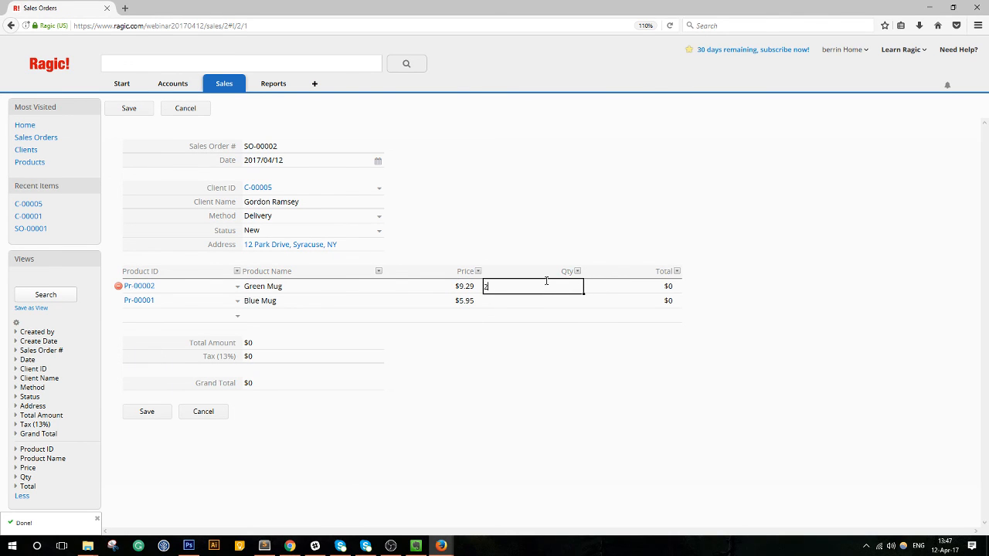
left_click(562, 307)
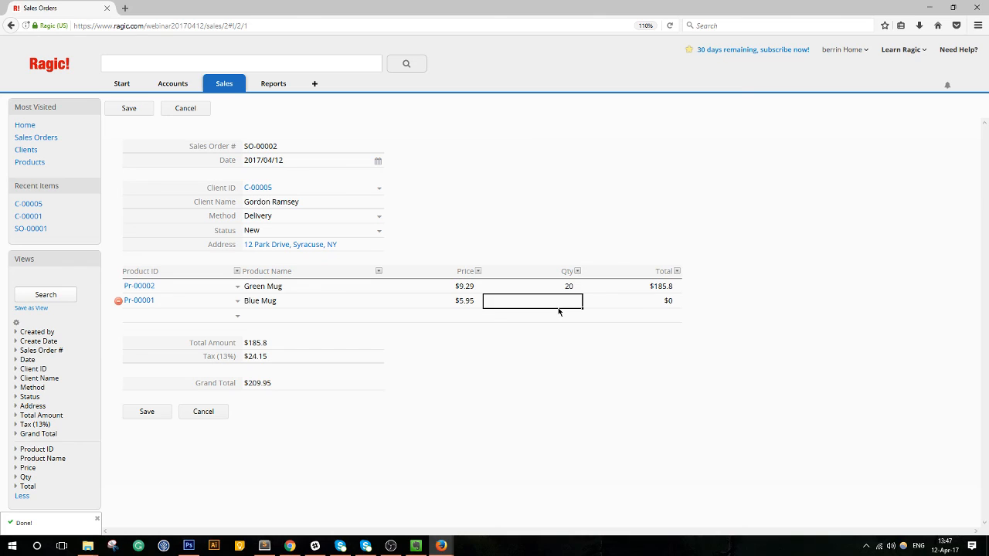
type("15")
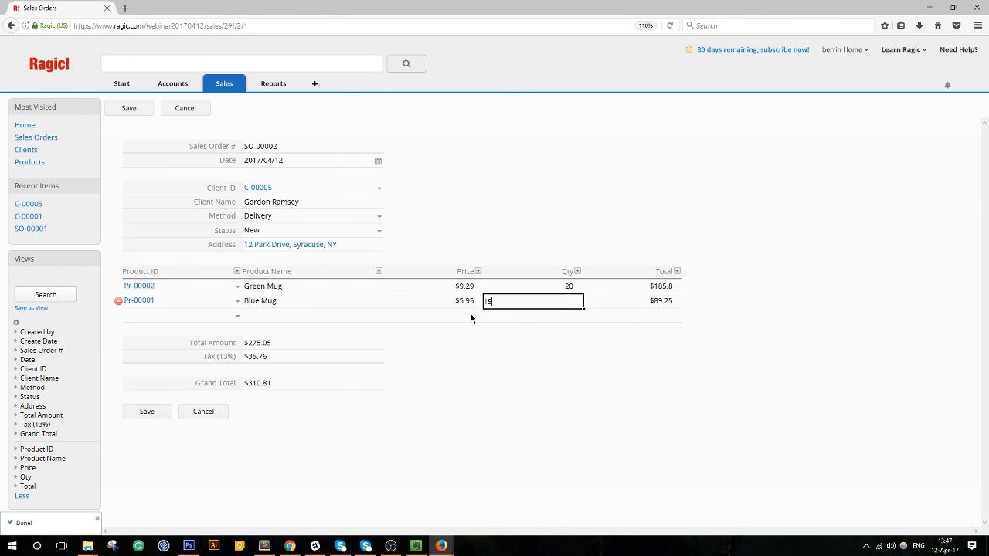
left_click(633, 318)
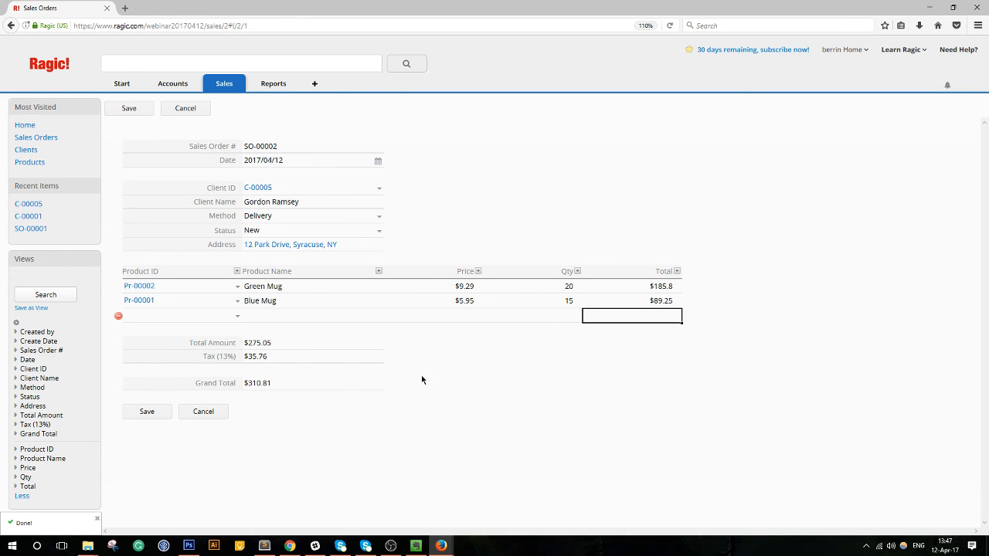
left_click(159, 414)
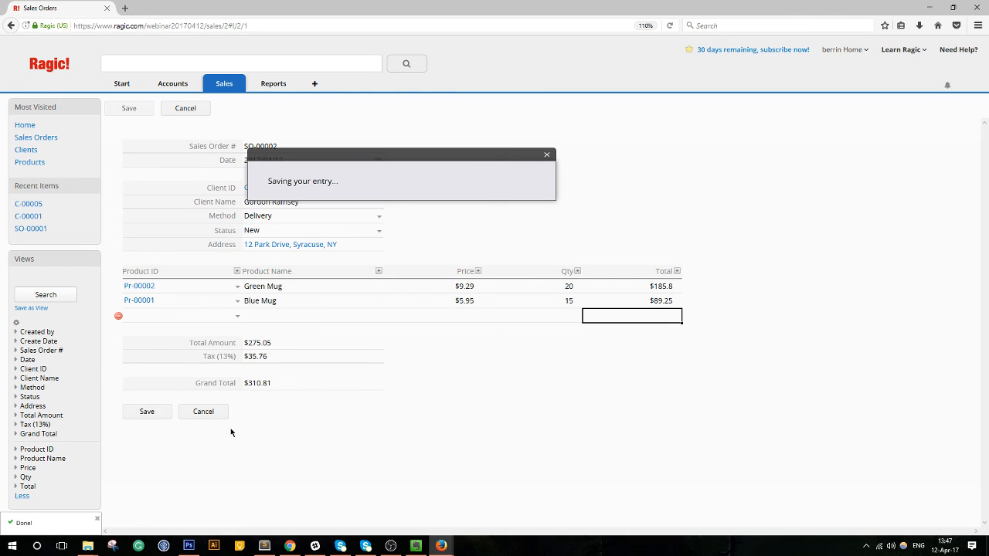
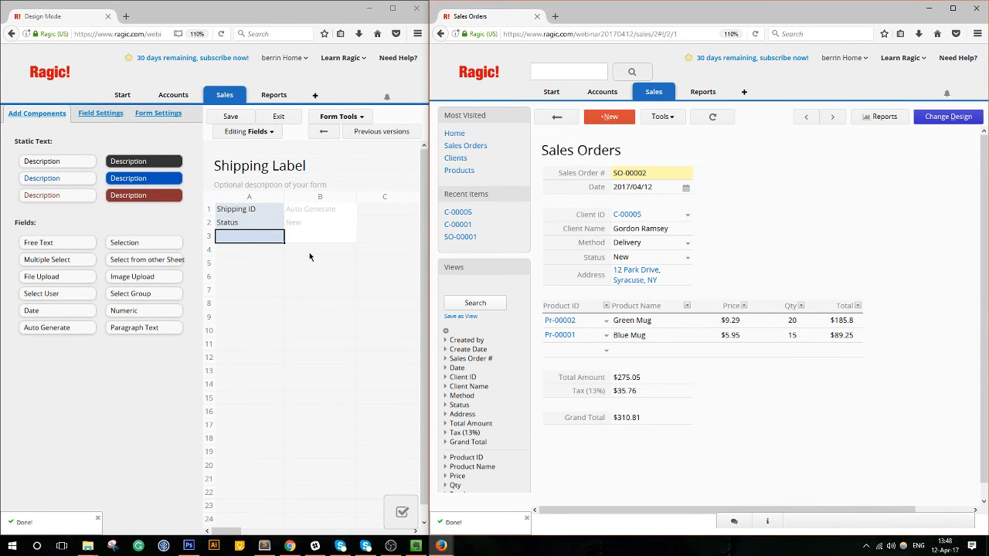
Save the design, then add Product ID and Product Name fields in row 4.
left_click(230, 117)
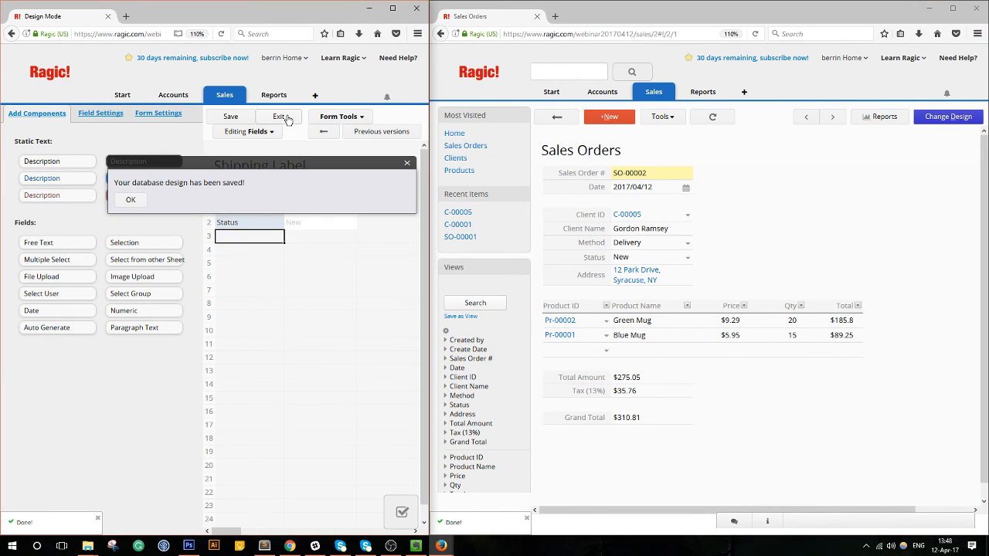
left_click(265, 199)
left_click(250, 254)
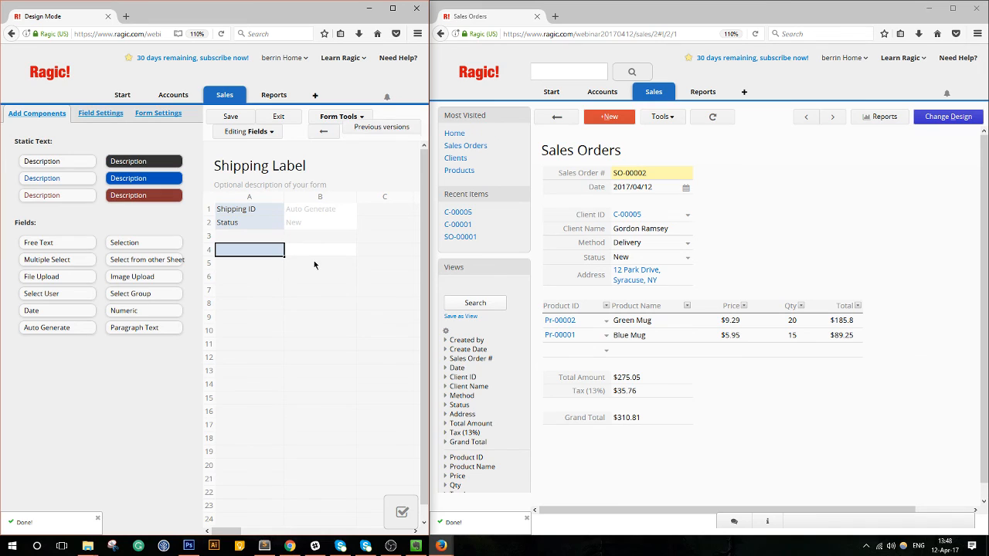
type("R")
type("ro")
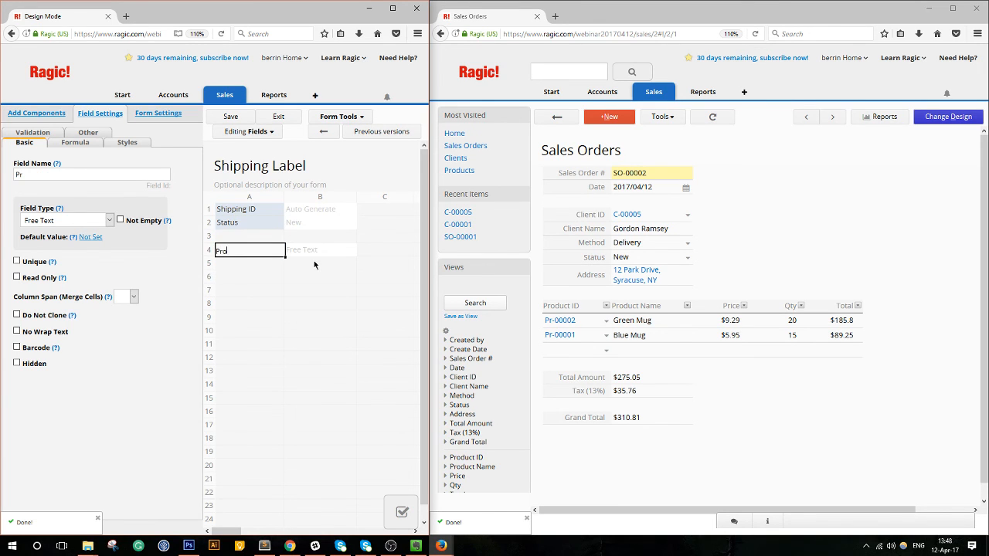
type("du")
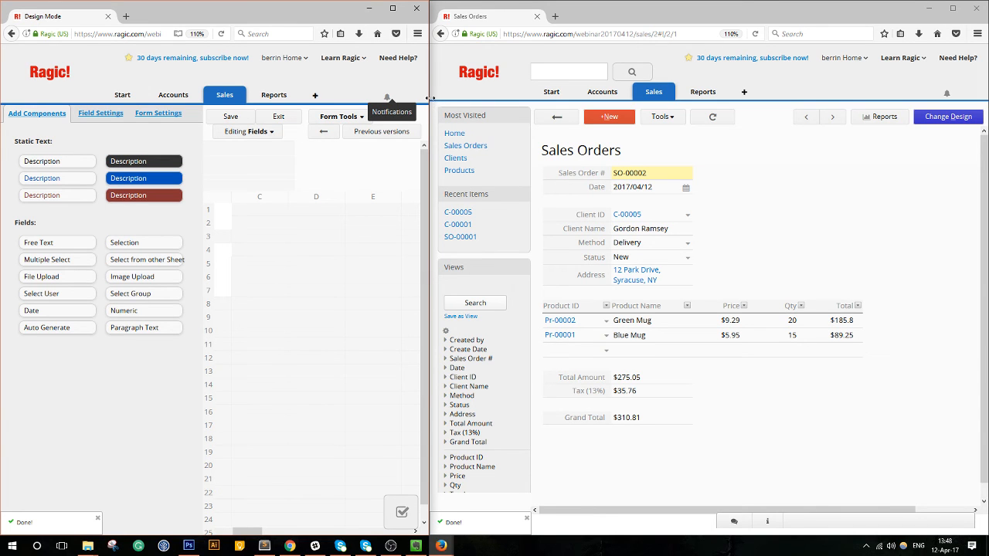
left_click_drag(430, 100, 679, 101)
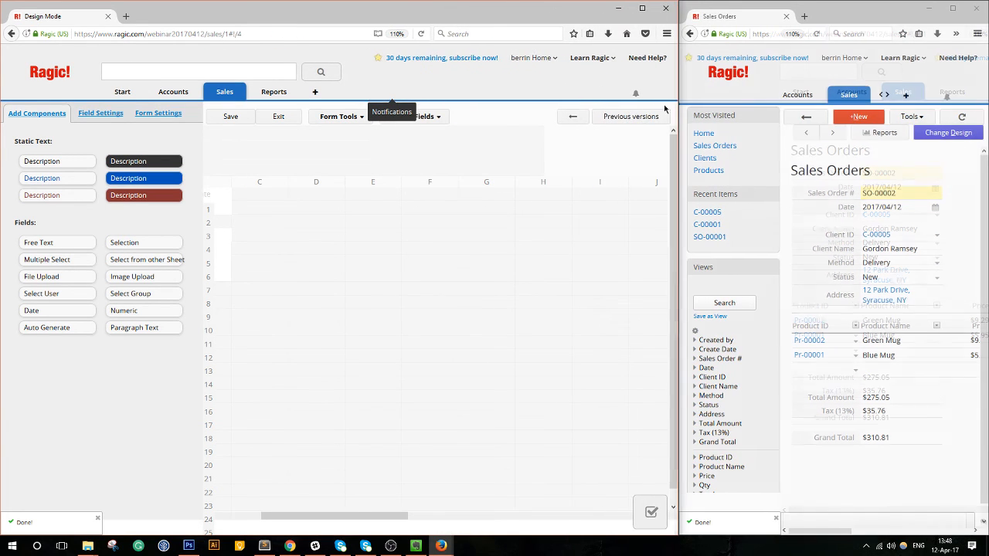
left_click_drag(332, 517, 250, 526)
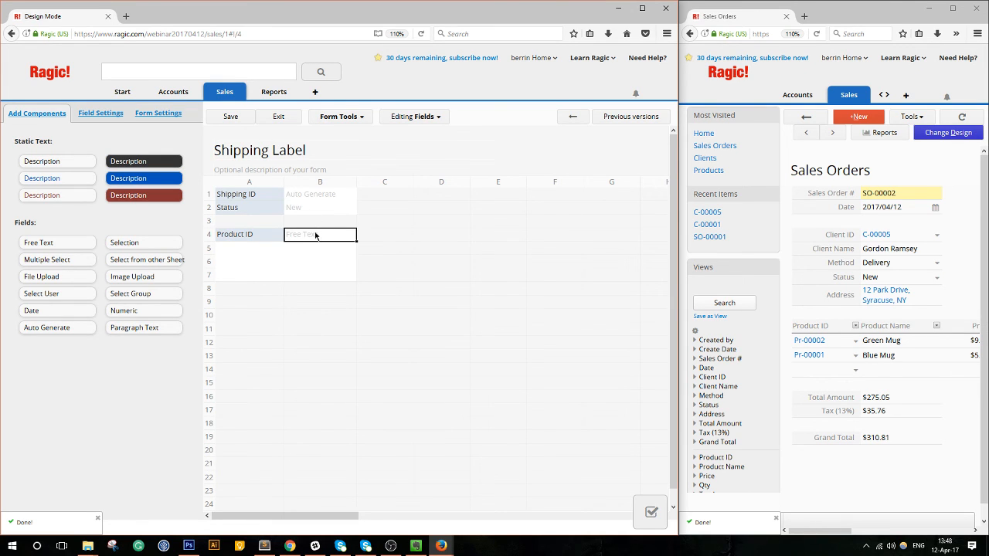
type("OP")
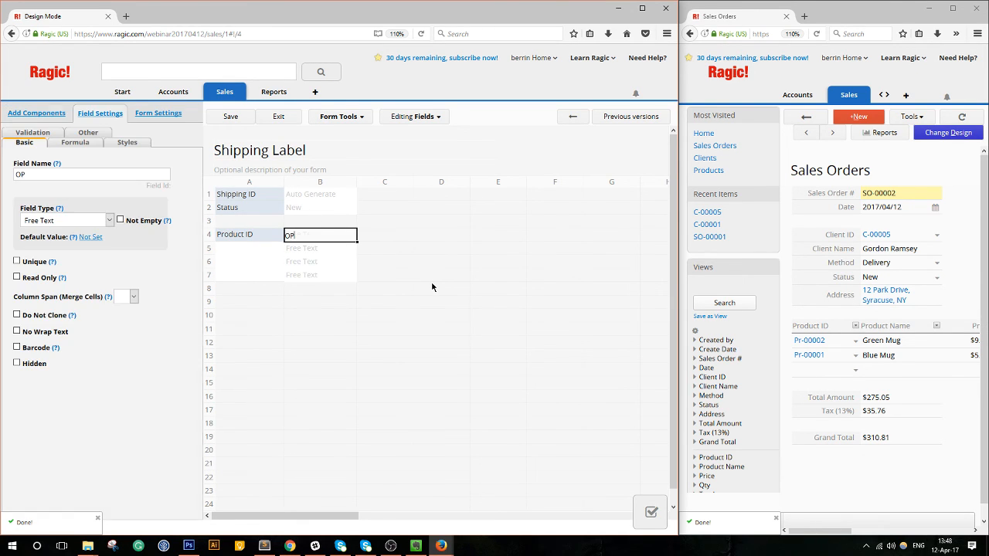
type("oducts Name")
key("BackSpace")
key("BackSpace")
key("BackSpace")
key("BackSpace")
type("Name")
key("Tab")
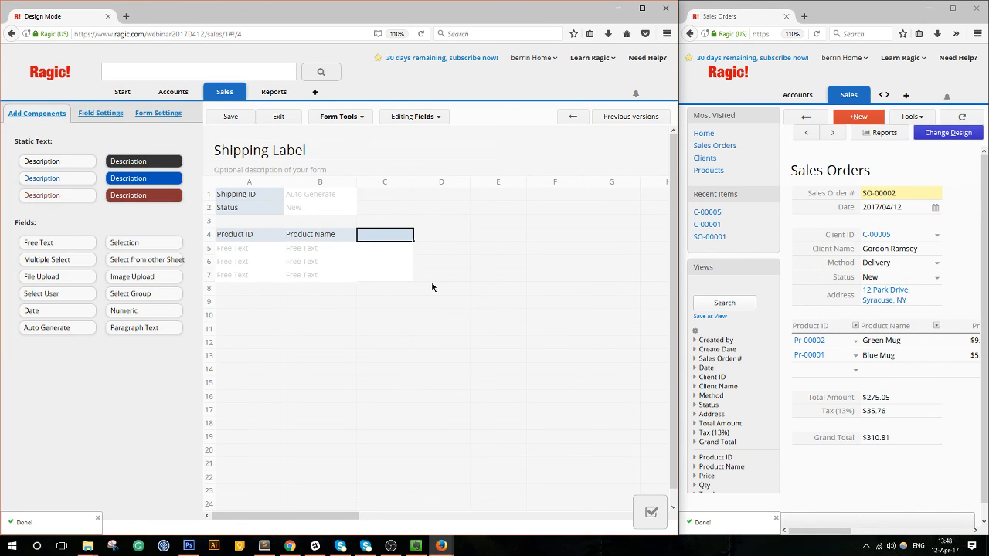
Add a Qty field in C4 formatted as $#,###.##.
type("P")
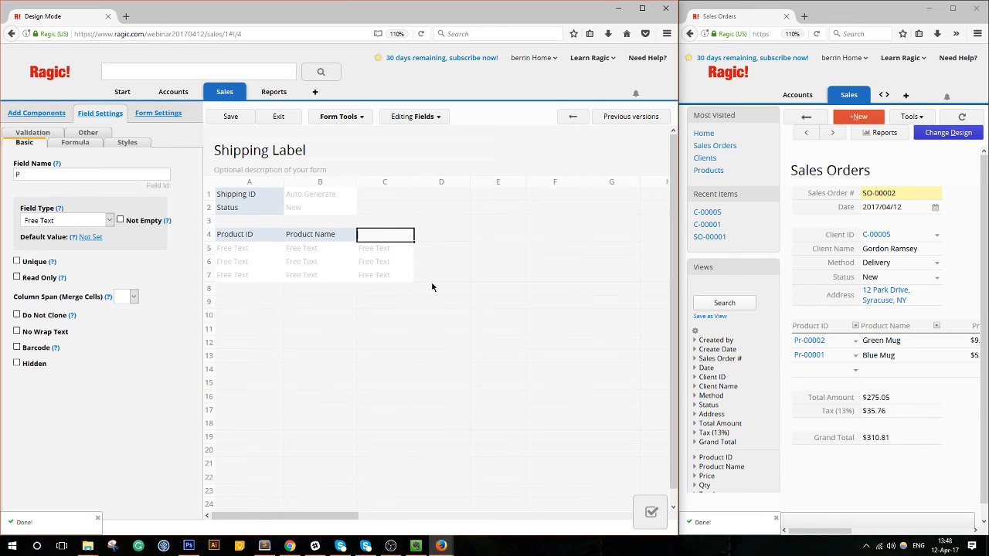
left_click_drag(805, 532, 866, 531)
left_click(389, 239)
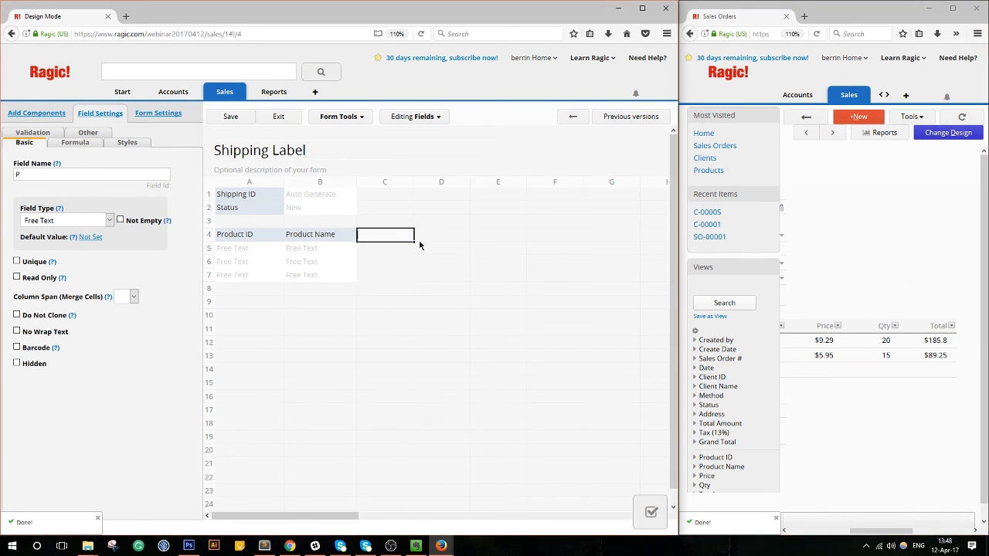
type("Qty")
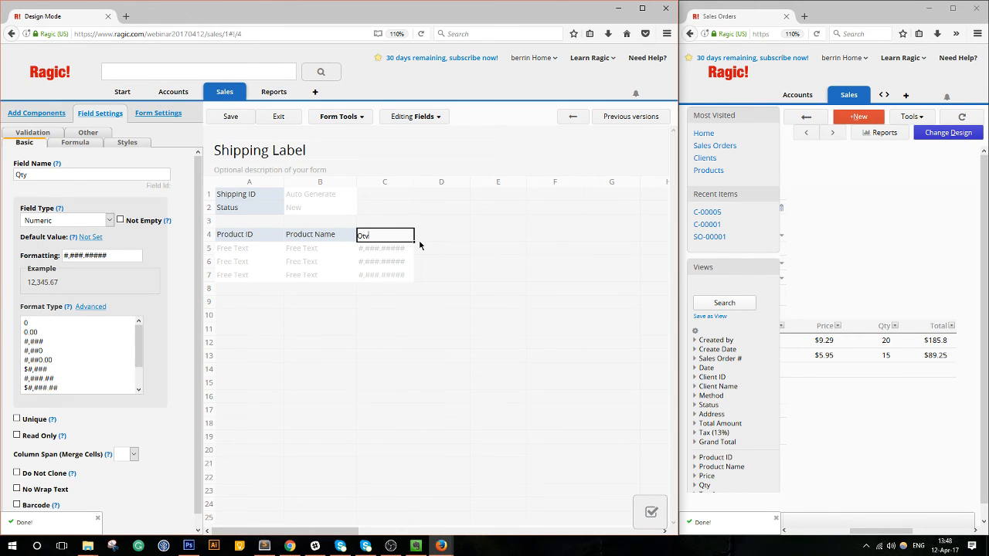
scroll(62, 361, "down", 3)
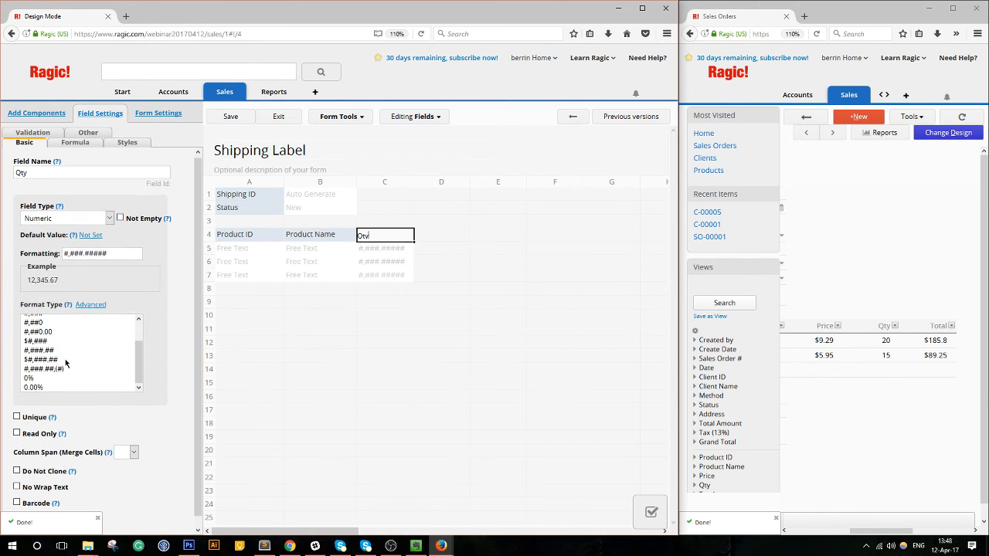
left_click(104, 349)
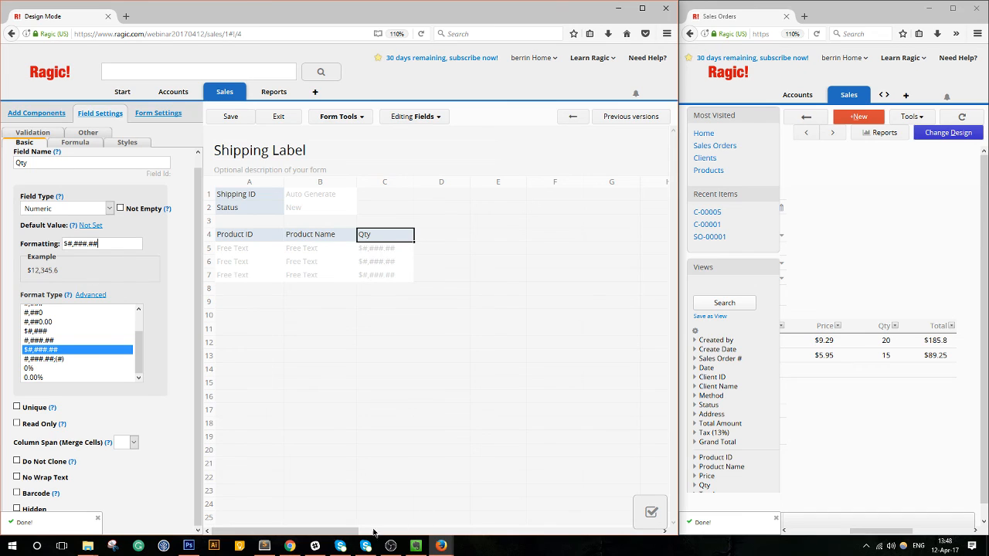
left_click(340, 544)
left_click(341, 544)
left_click(246, 343)
left_click(241, 303)
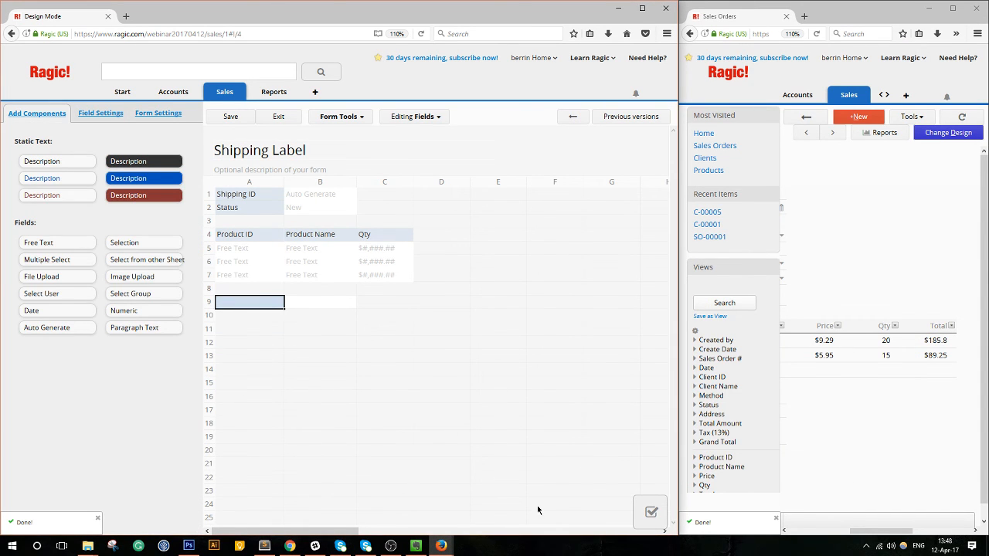
Enter 'Merchandise Total Value' in A9, widen column A, and format it $#,###.##.
left_click(651, 512)
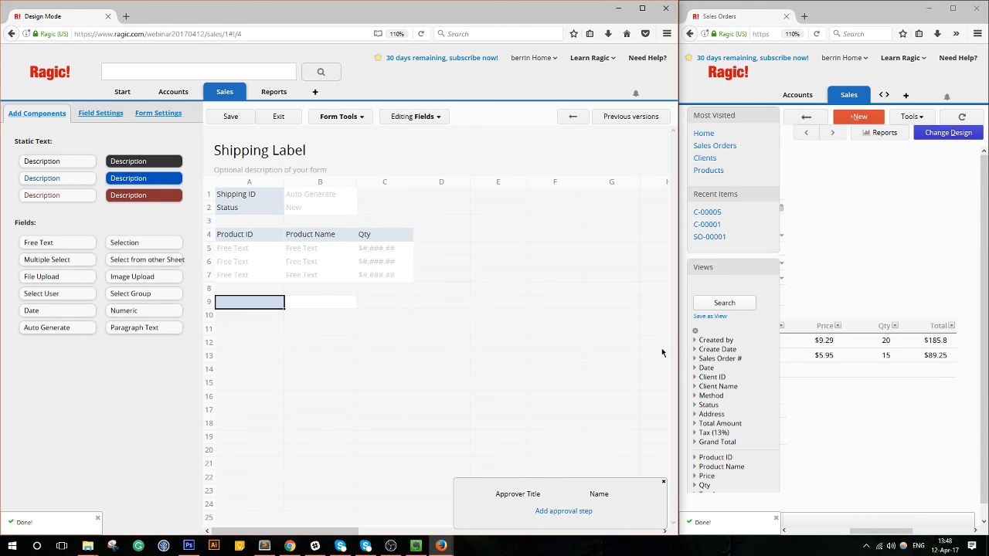
left_click_drag(676, 345, 585, 346)
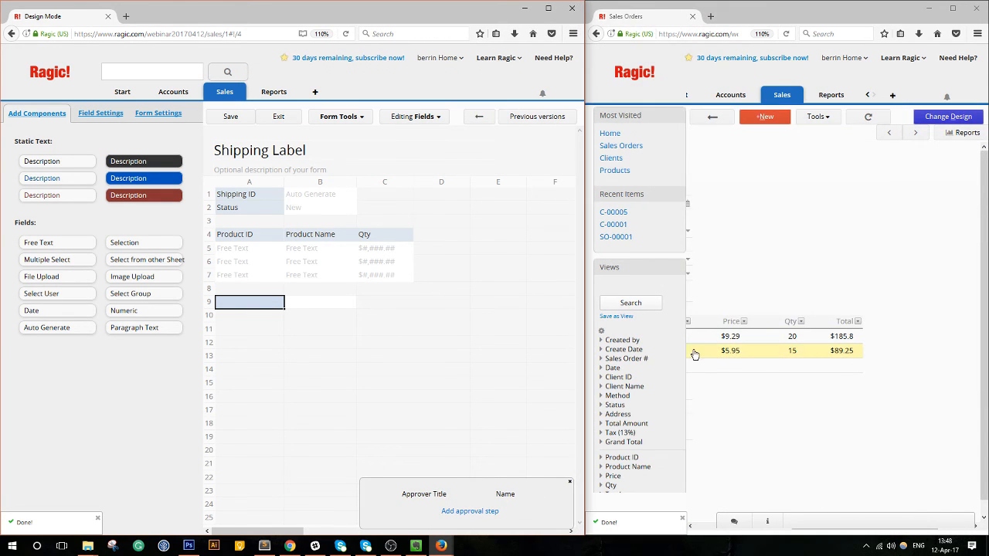
left_click_drag(823, 533, 714, 534)
left_click(252, 302)
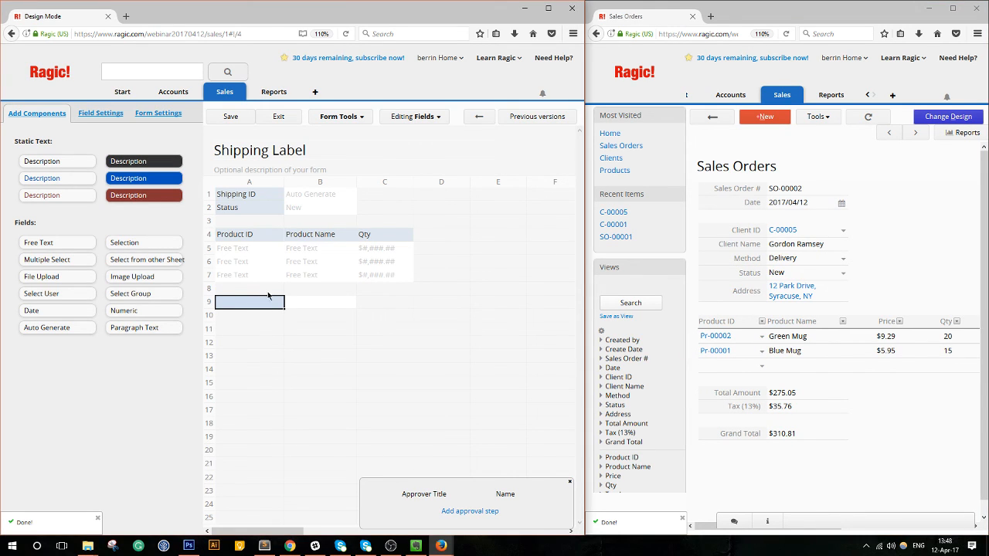
type("Merh")
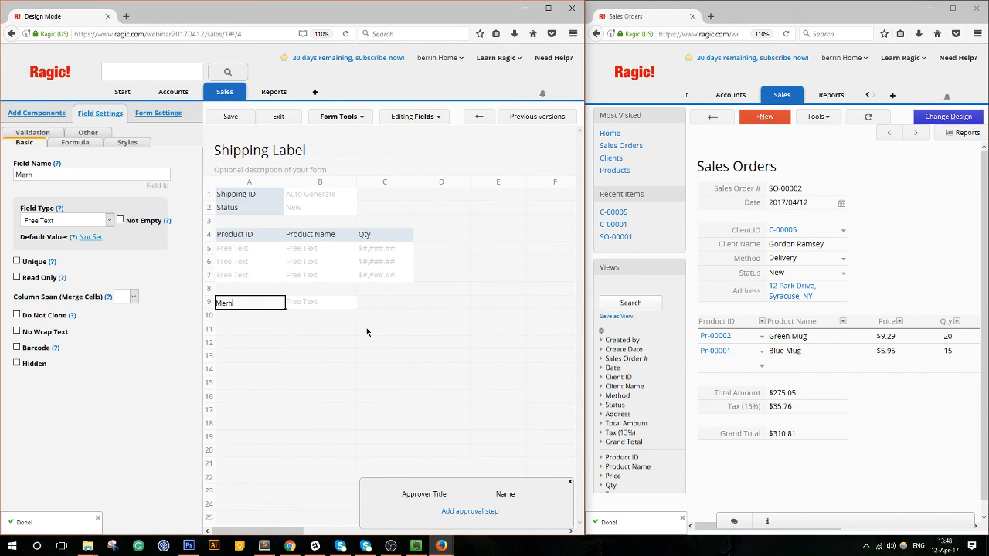
key("BackSpace")
type("chal")
type("Total Value")
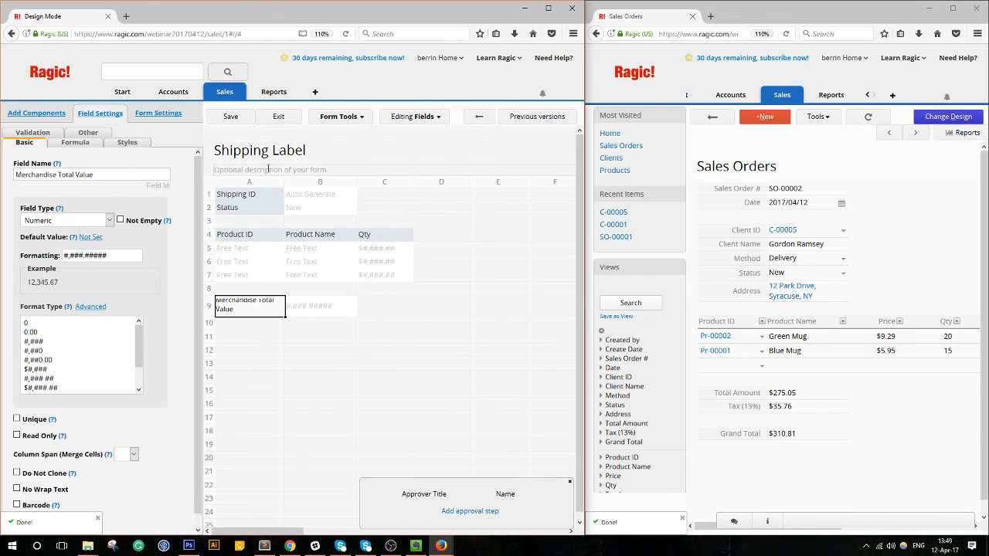
left_click_drag(284, 182, 303, 184)
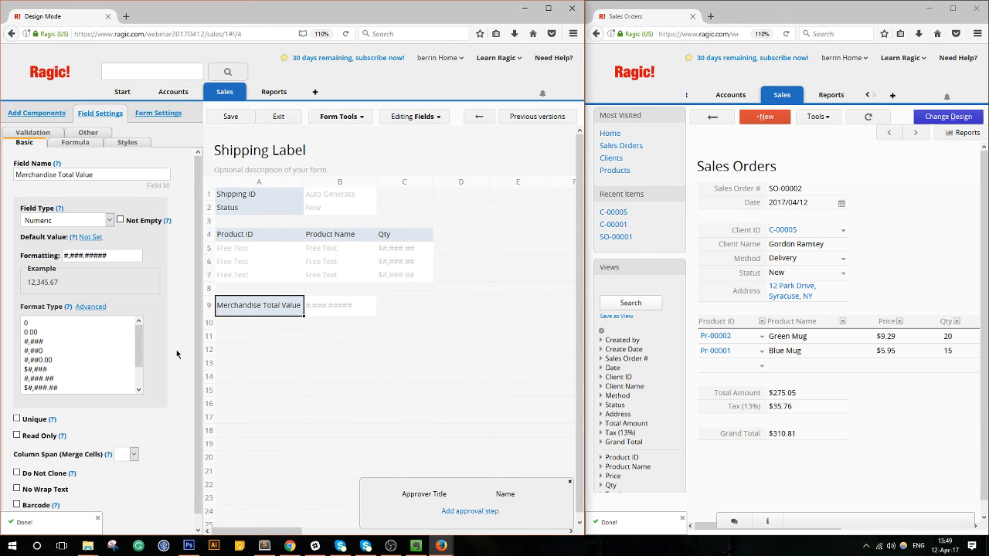
scroll(51, 380, "down", 1)
left_click(55, 363)
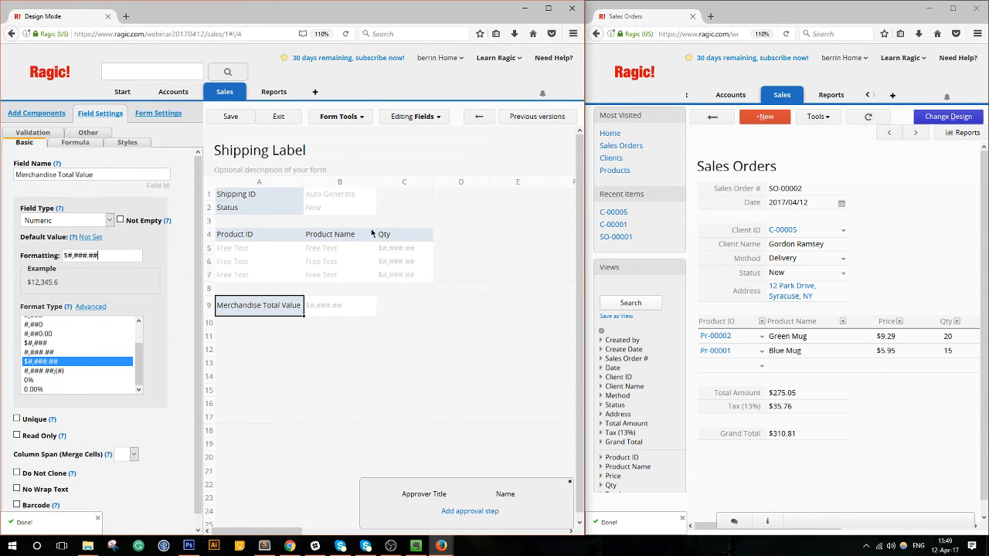
Insert three blank rows above the product table.
right_click(284, 225)
left_click(308, 295)
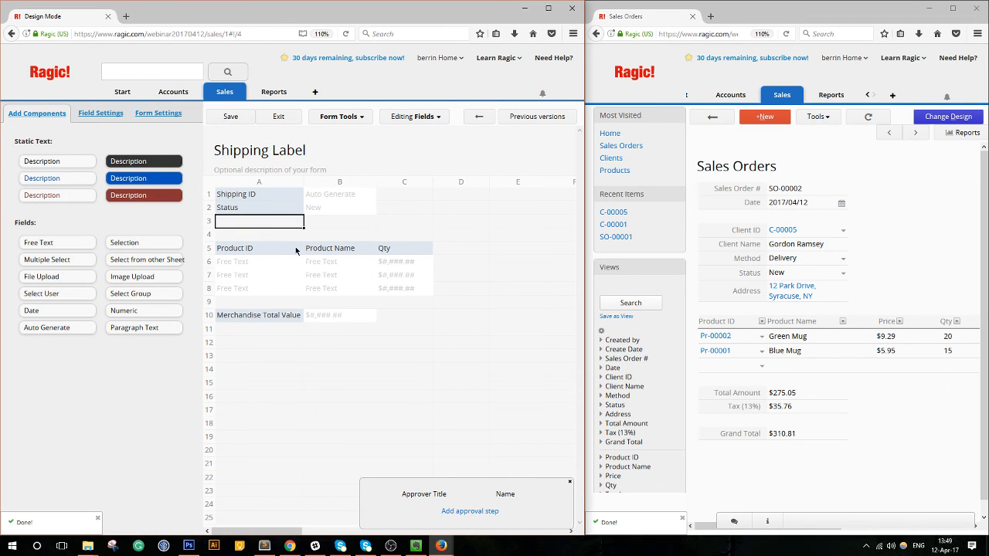
right_click(278, 229)
left_click(307, 294)
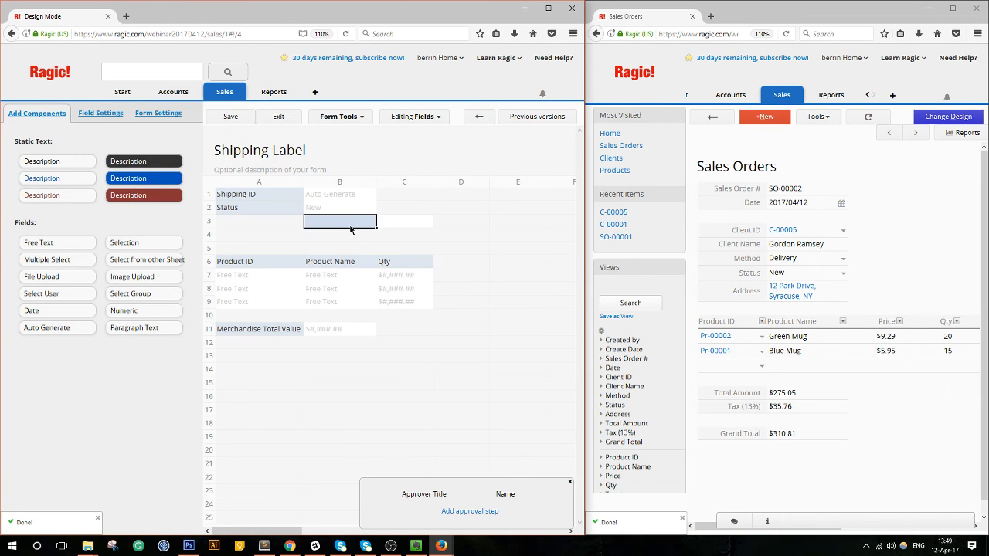
left_click(259, 238)
right_click(259, 240)
left_click(308, 304)
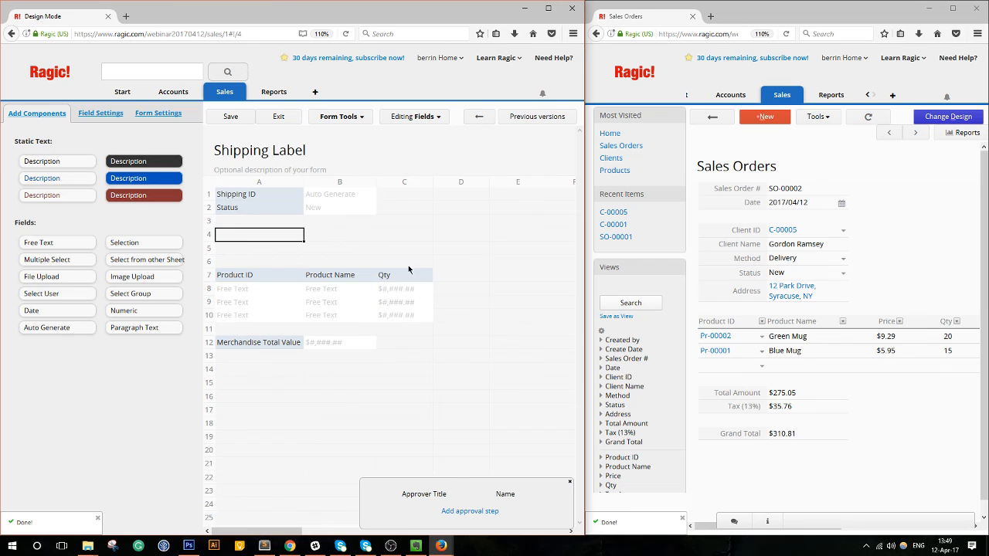
Add Recipient Name and Recipient Address fields starting in A4.
left_click(269, 244)
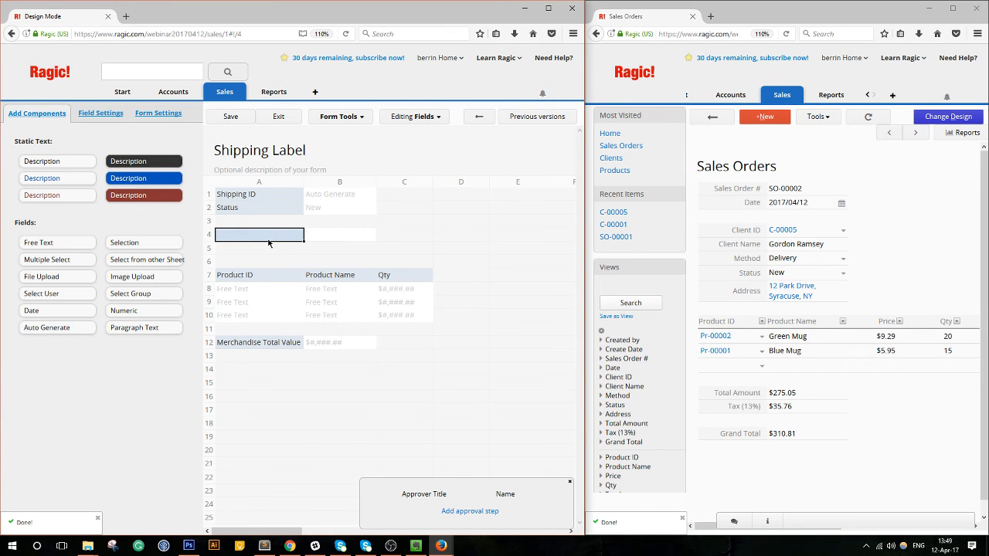
type("Recip")
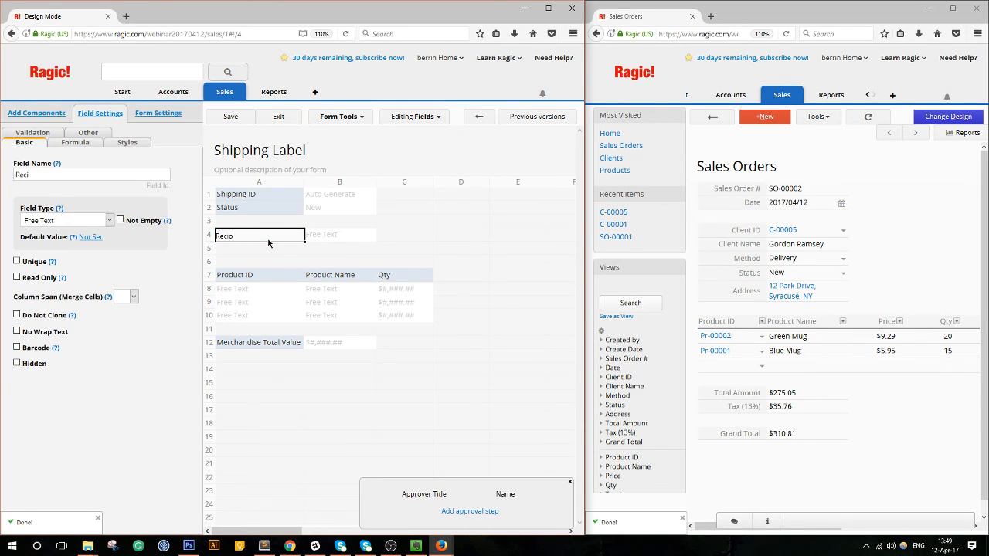
type("ient Name")
key("Return")
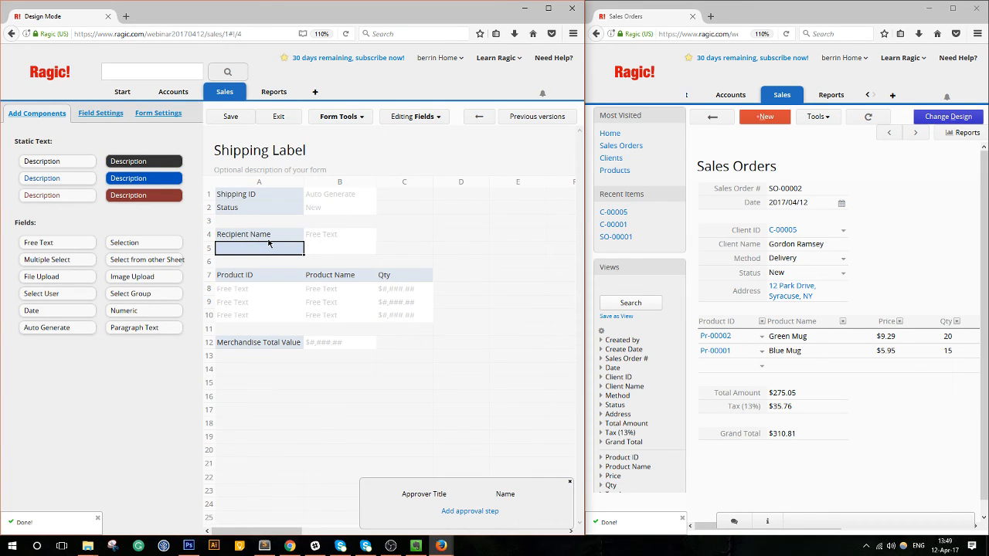
type("Re")
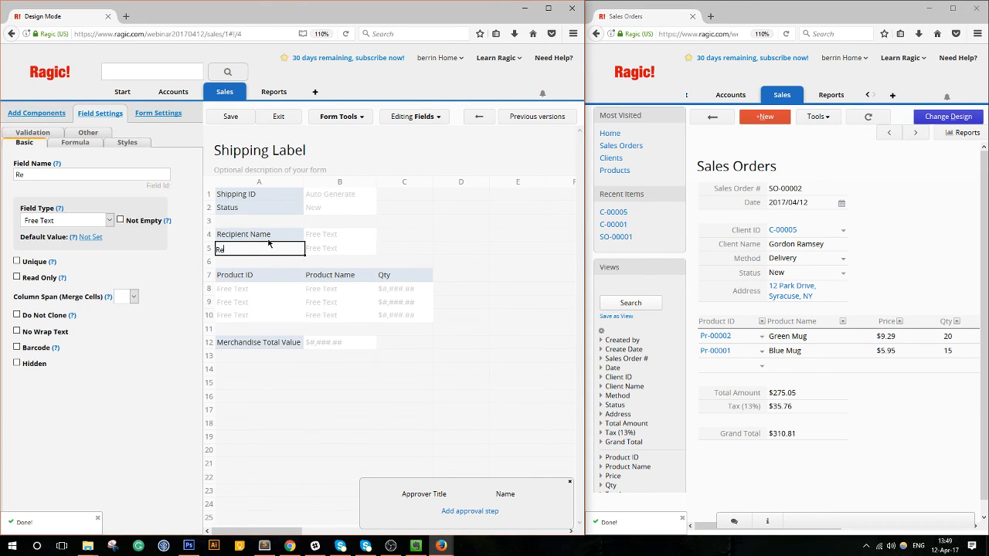
type("cipient Address")
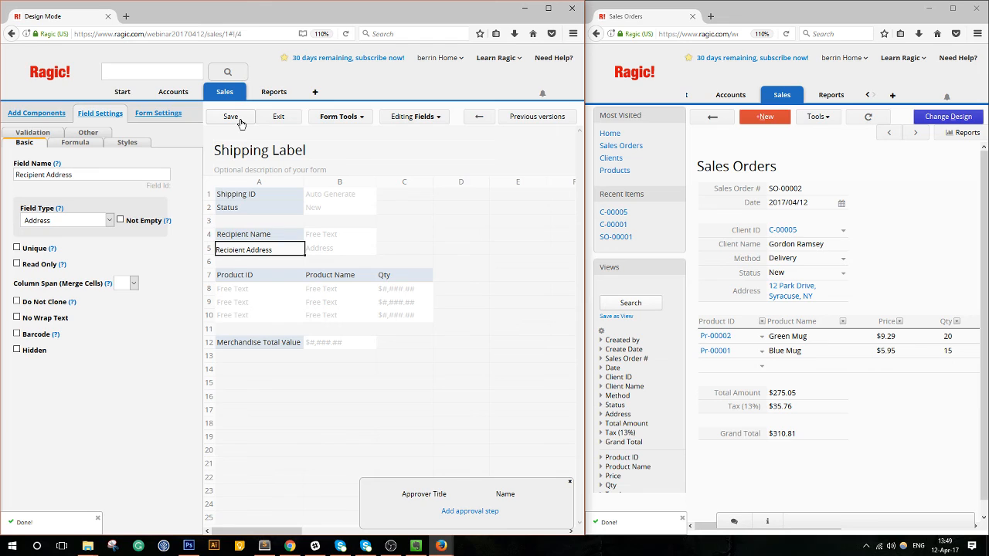
left_click(241, 222)
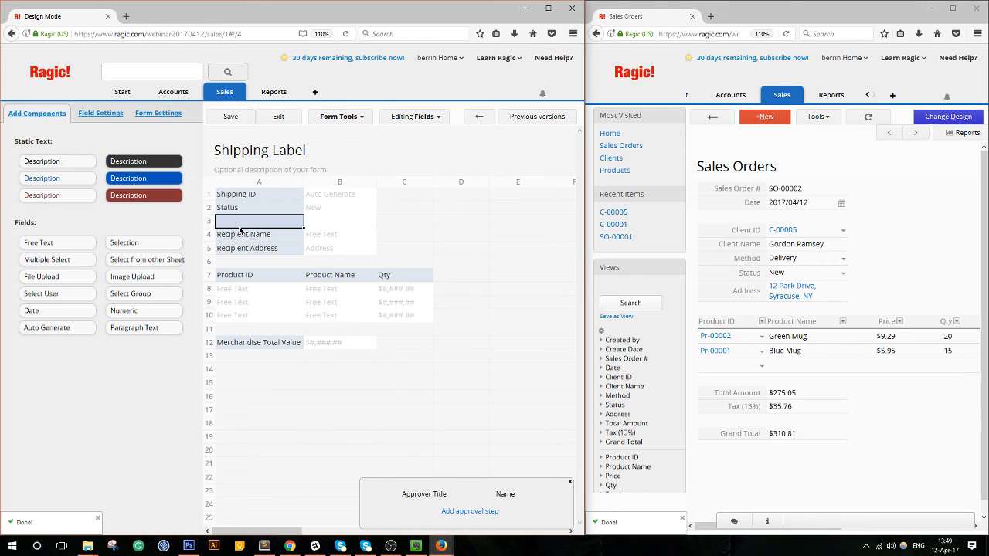
Insert a row and add a Sales Order Number field in A7.
right_click(253, 263)
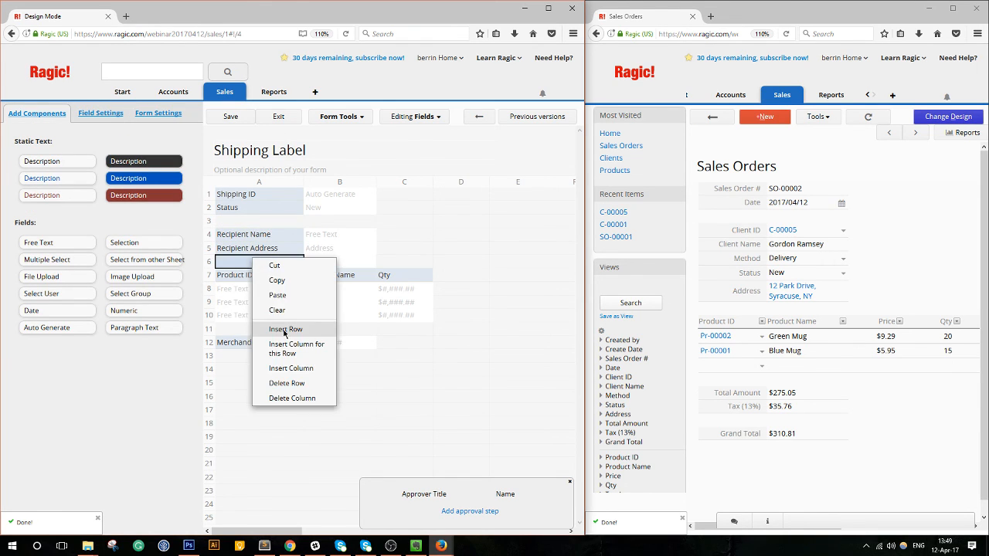
left_click(286, 330)
left_click(243, 264)
left_click(260, 281)
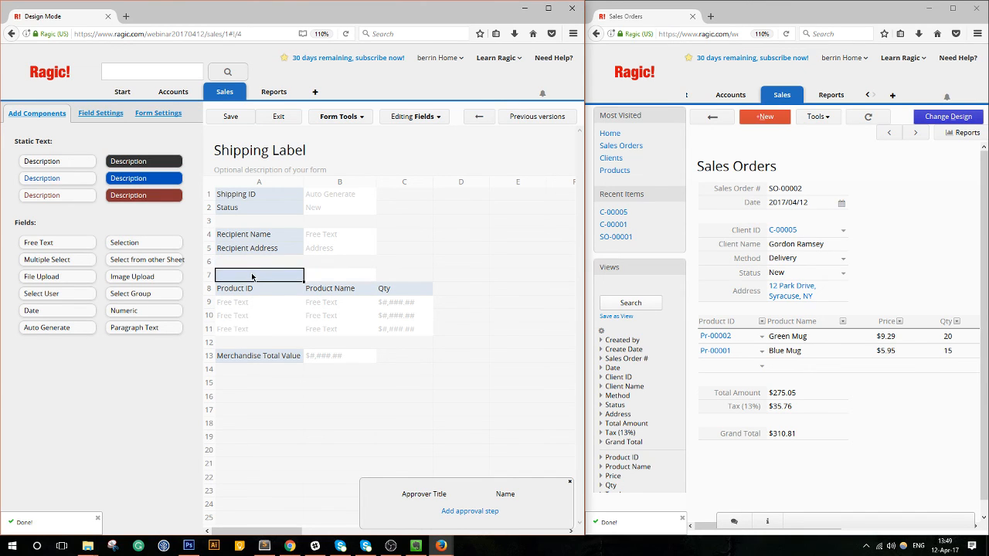
type("Sale")
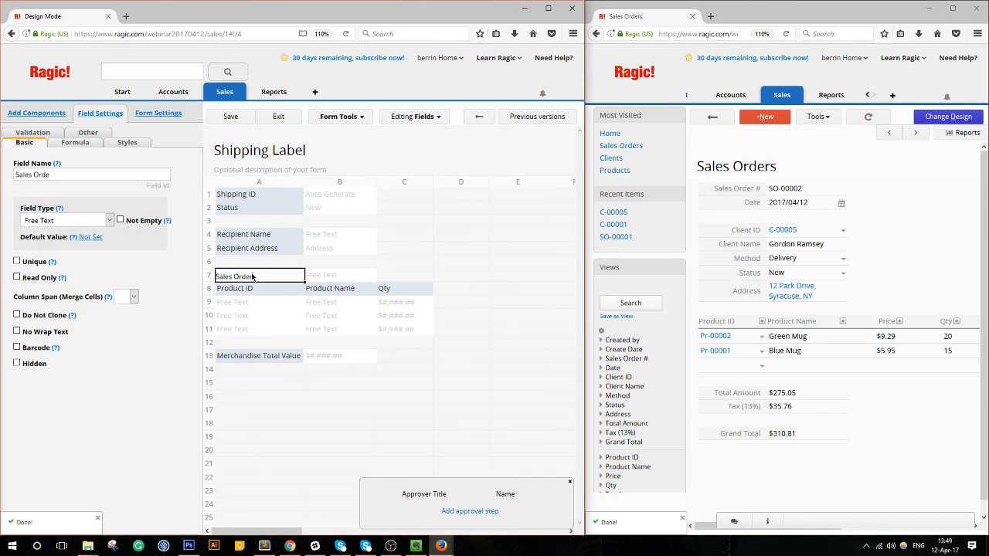
type("s Order Number")
Insert two more blank rows above the Product ID row.
right_click(253, 289)
left_click(293, 357)
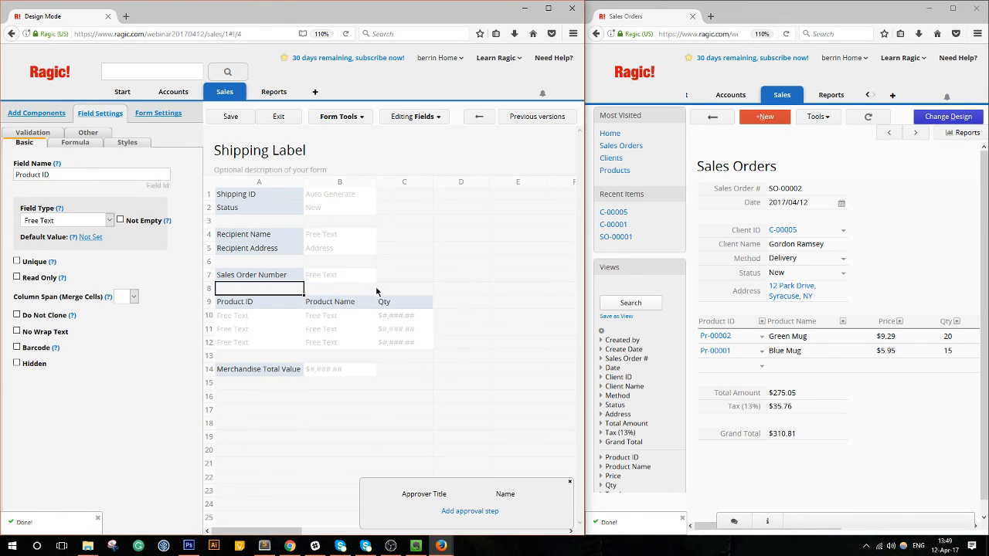
right_click(249, 298)
left_click(287, 364)
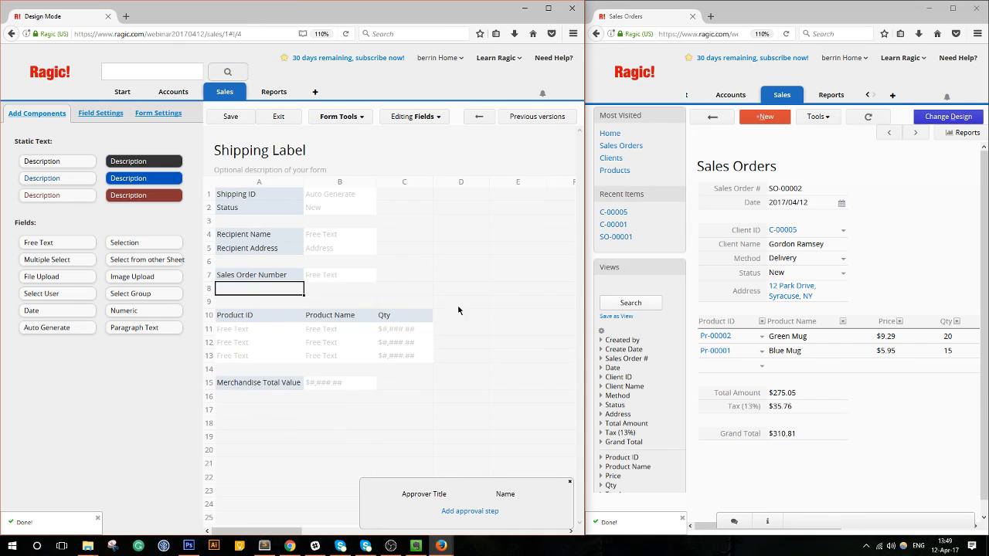
Place a description block across columns A–C in row 9 reading 'Delivery Contents'.
left_click_drag(144, 178, 262, 319)
left_click_drag(376, 323, 409, 327)
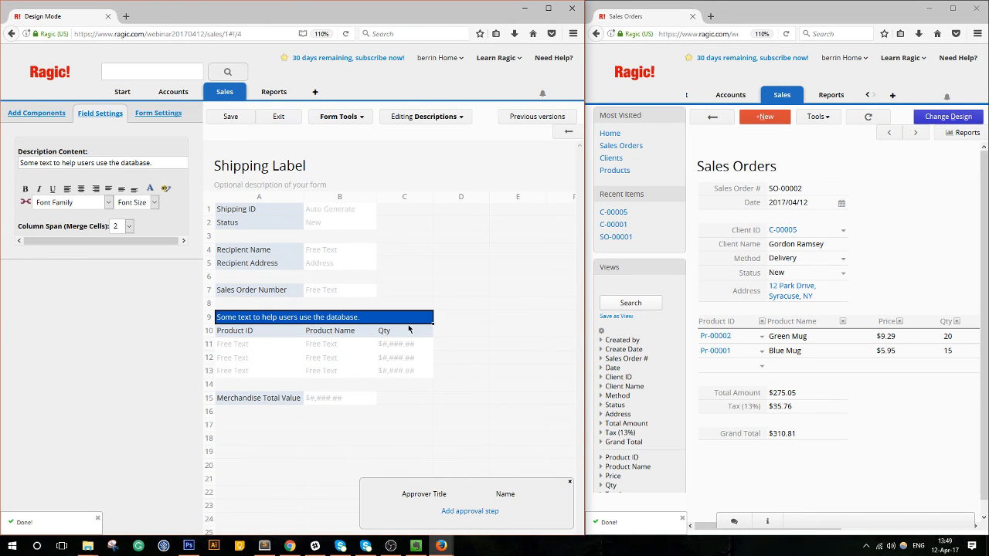
double_click(322, 320)
left_click_drag(351, 318, 149, 306)
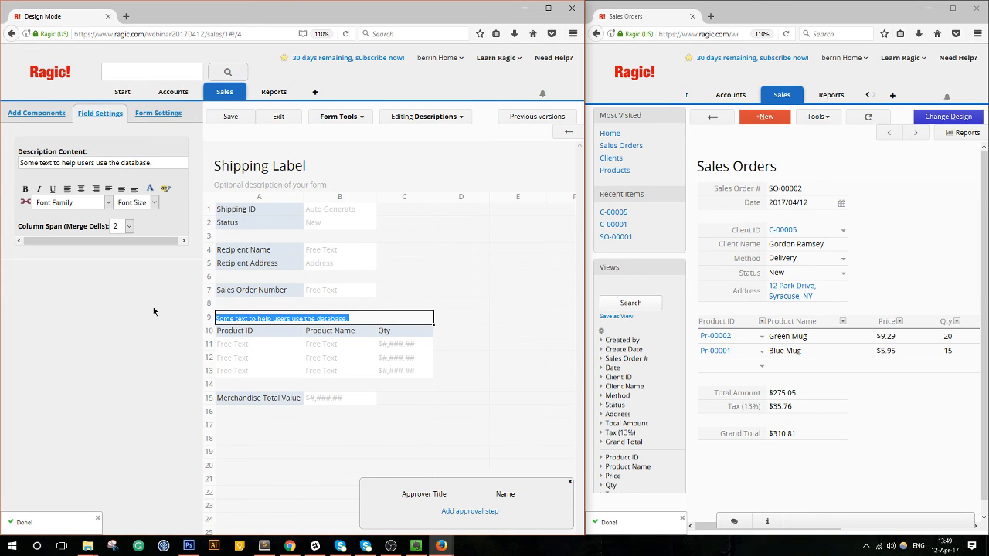
type("Deliver")
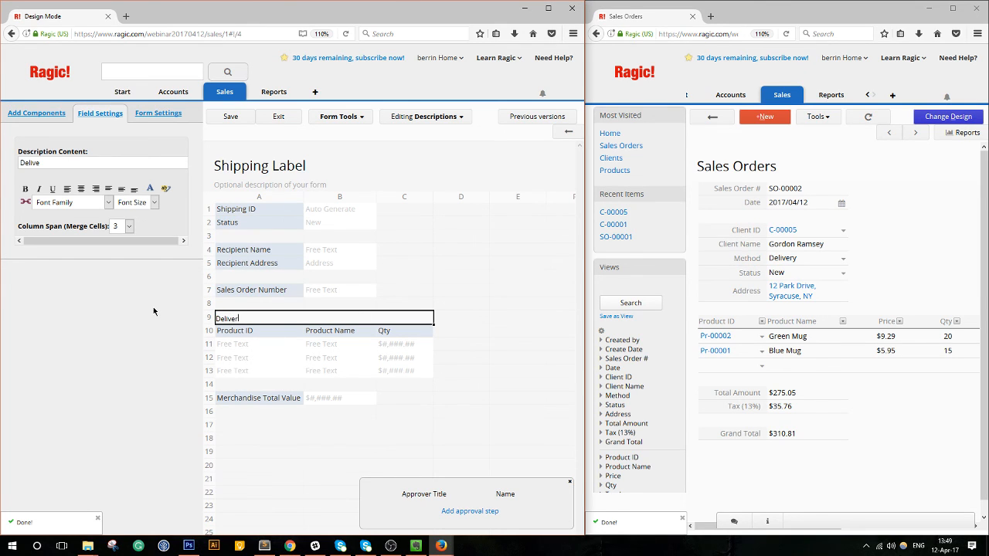
type("y Contents")
Make the Delivery Contents heading bold and centred, then save and exit design mode.
left_click(26, 190)
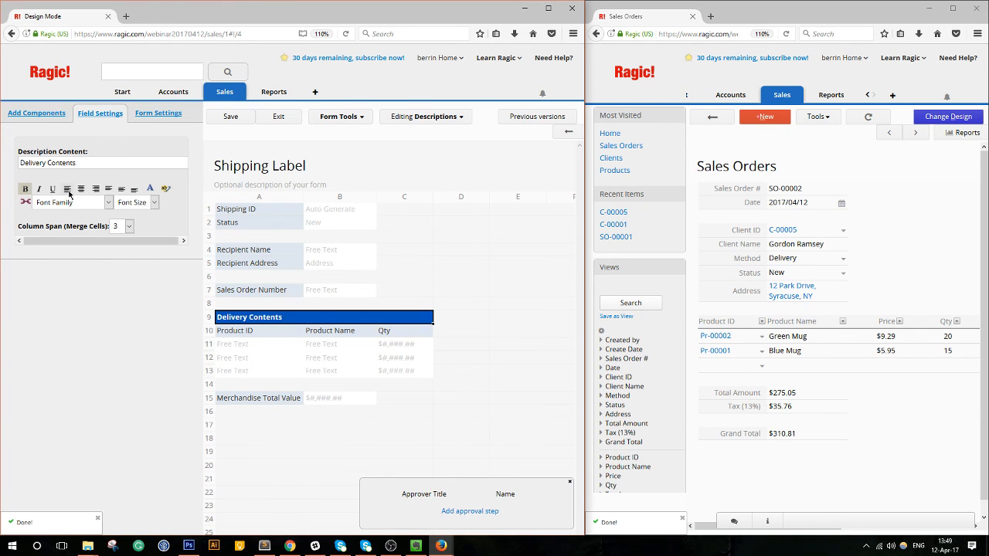
left_click(81, 190)
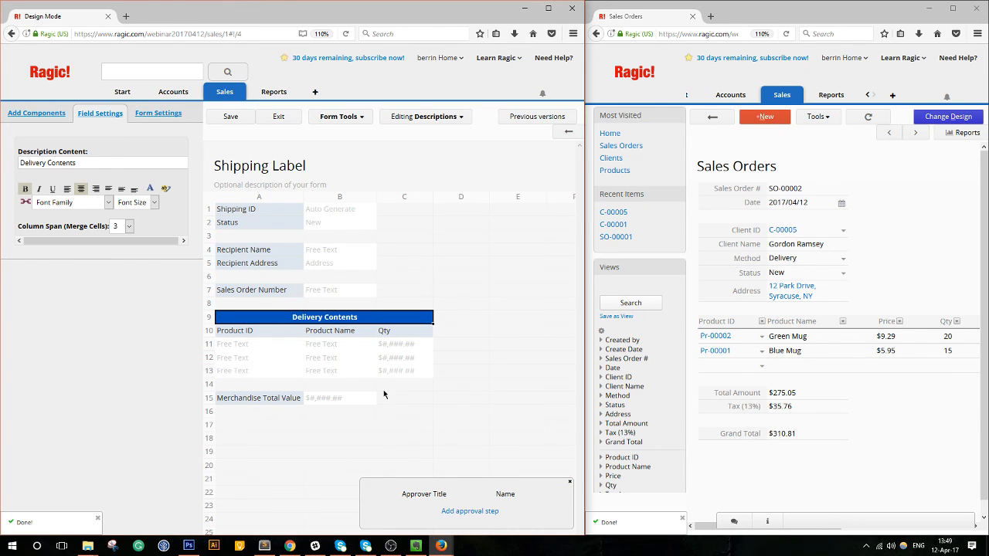
left_click(271, 399)
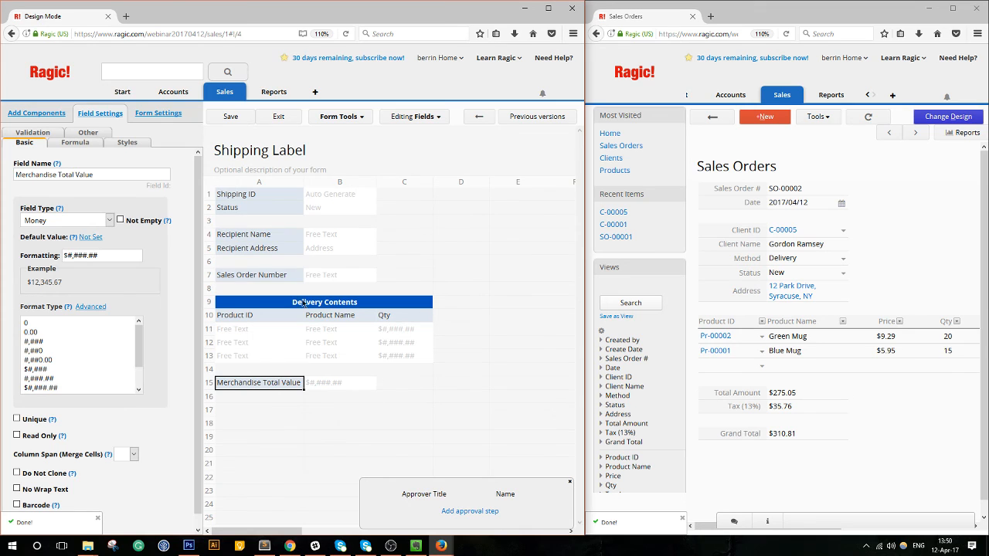
left_click(226, 116)
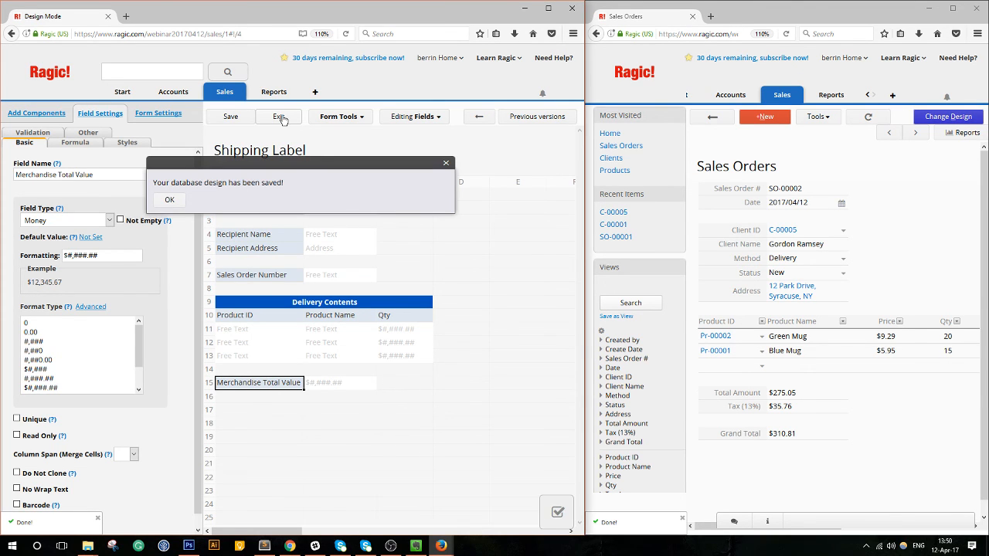
left_click(283, 119)
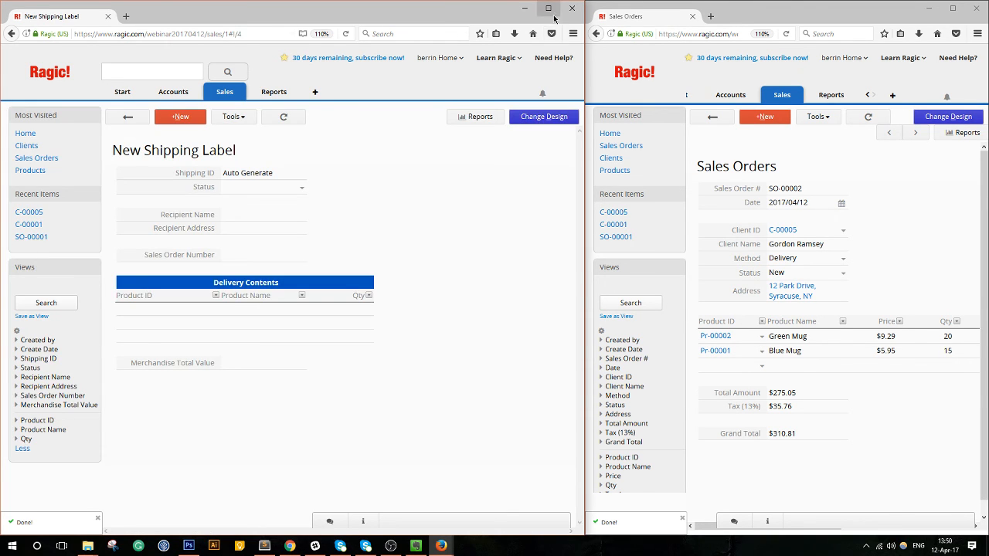
Review the Status field in design, save again, and return to the New Shipping Label form.
left_click(548, 7)
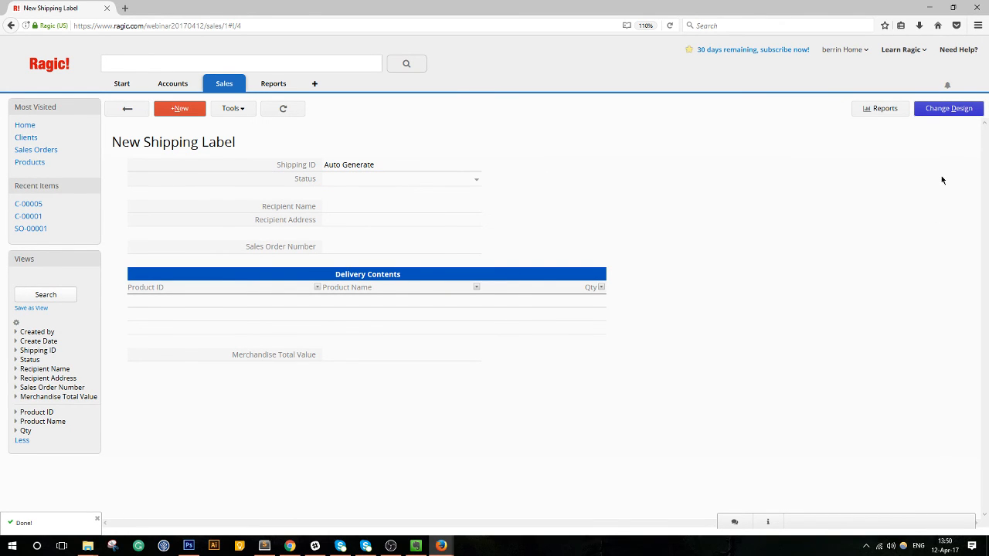
left_click(948, 110)
left_click(242, 201)
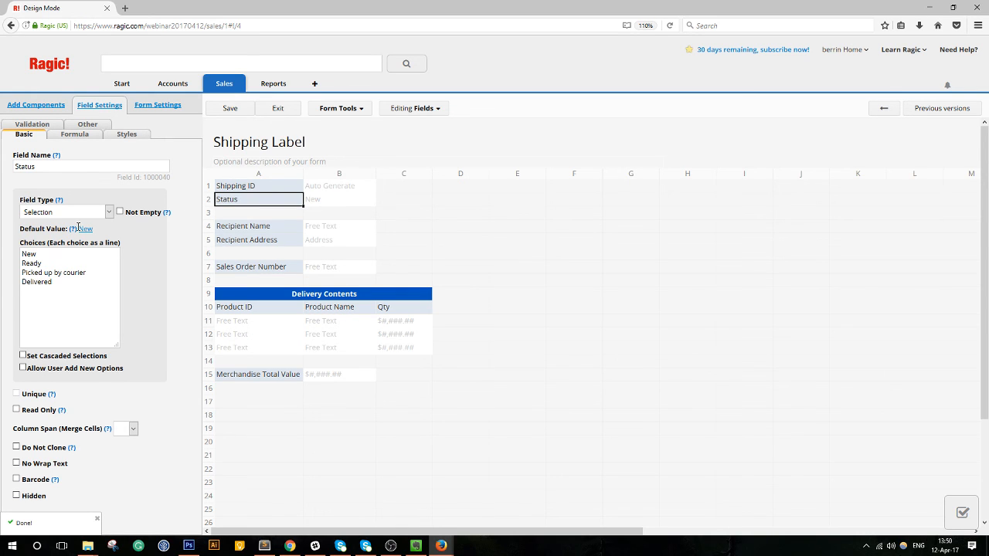
left_click(237, 112)
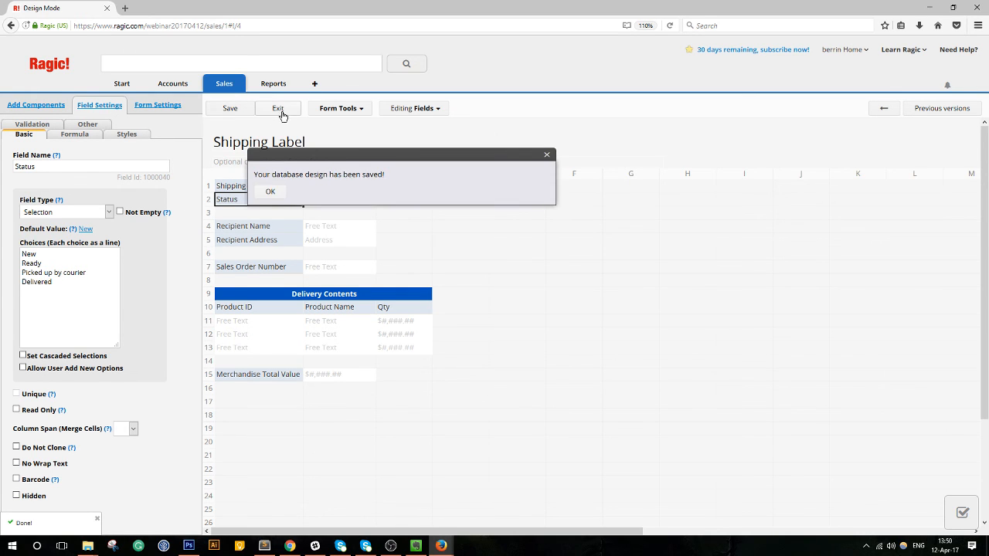
left_click(279, 111)
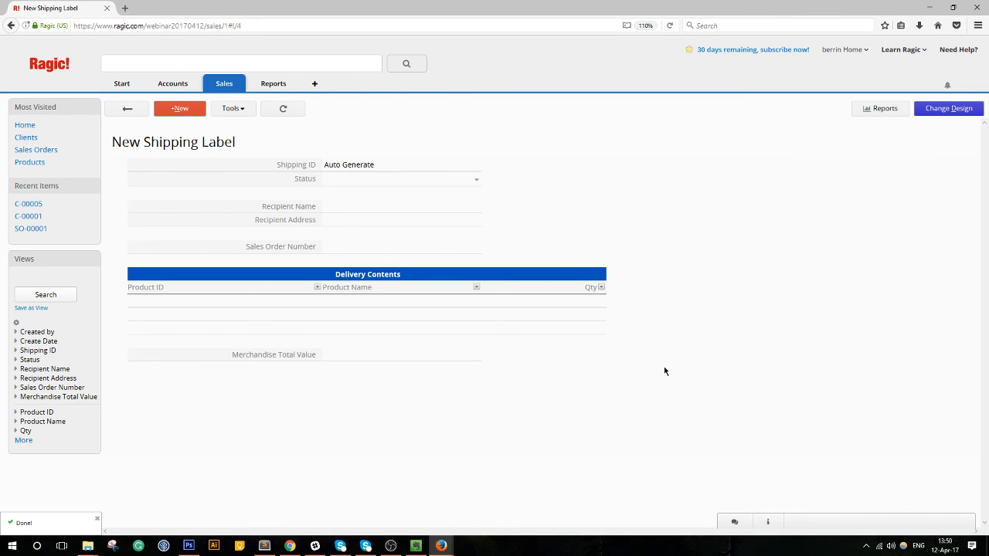
left_click_drag(430, 7, 284, 53)
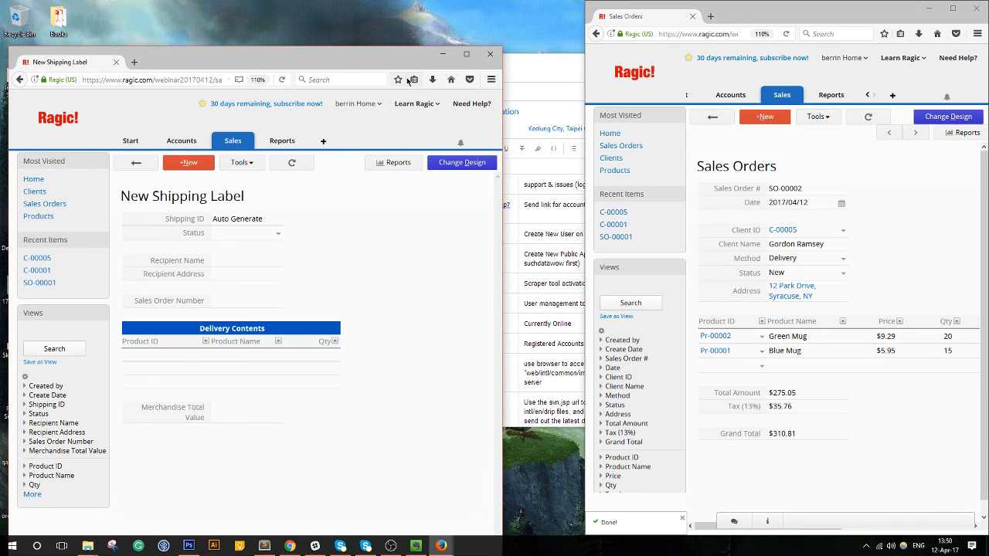
Reopen the Shipping Label design and start a Convert records setup without choosing a sheet.
left_click(467, 54)
left_click(949, 109)
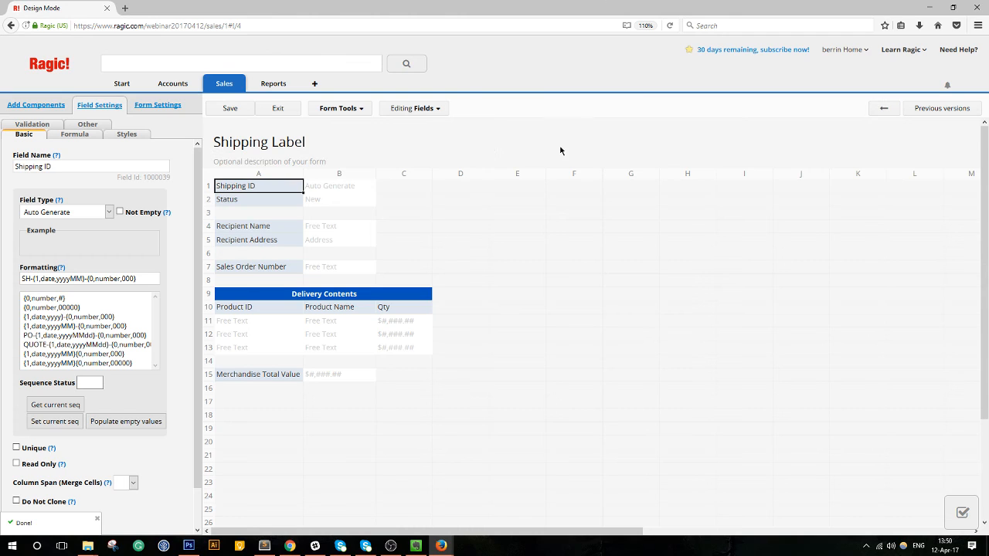
left_click(362, 112)
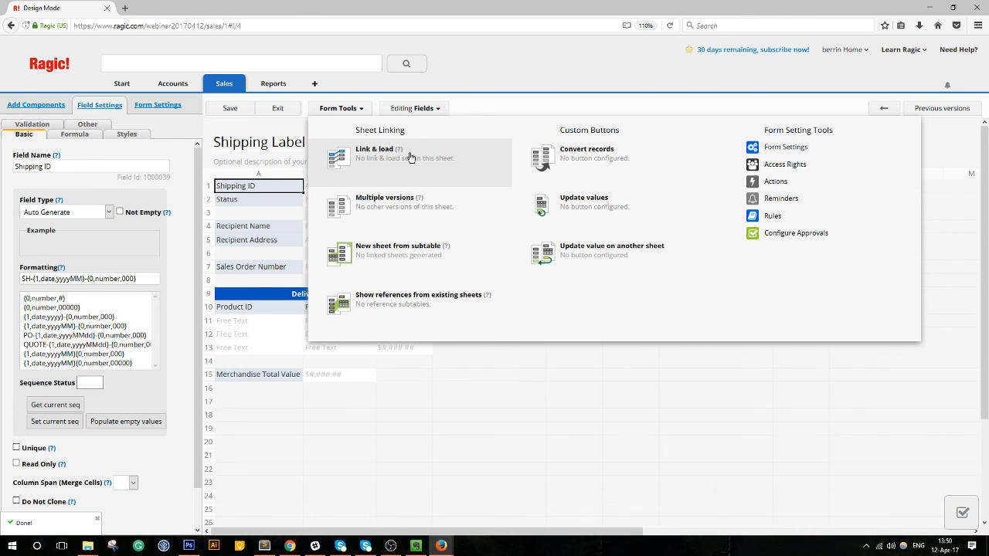
left_click(634, 164)
left_click(265, 187)
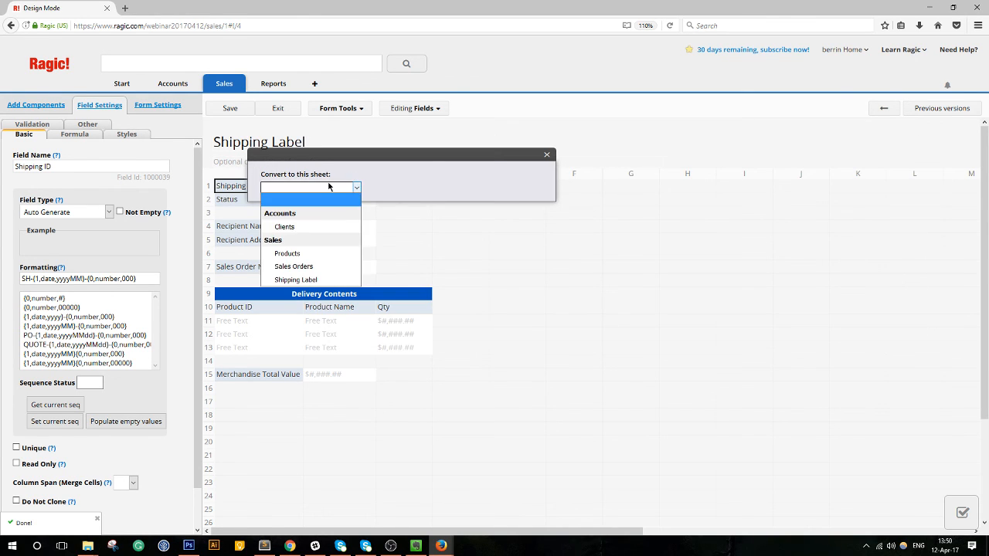
left_click(315, 172)
Close the conversion setup, exit design mode, and bring Sales Orders full screen.
left_click(547, 154)
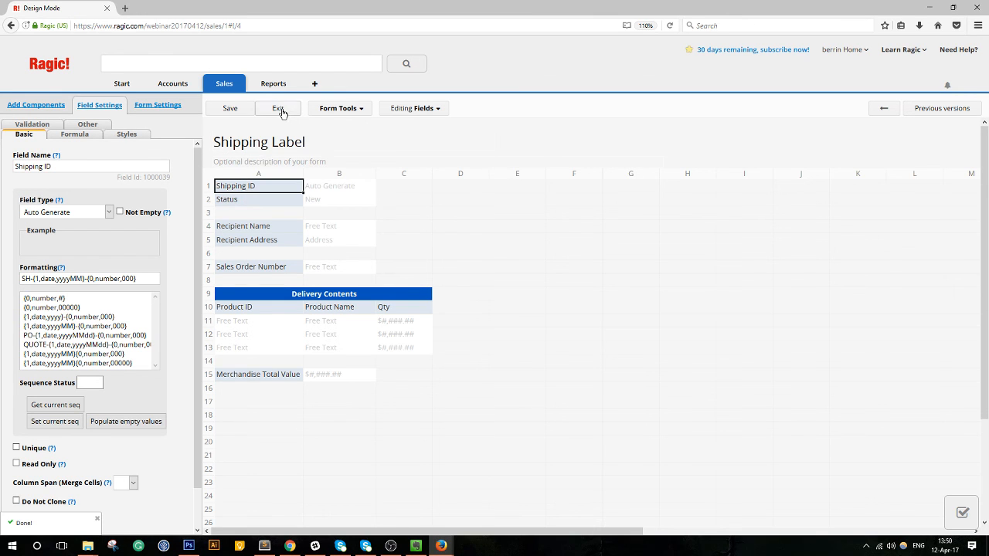
left_click(279, 108)
left_click_drag(418, 5, 0, 90)
left_click(953, 8)
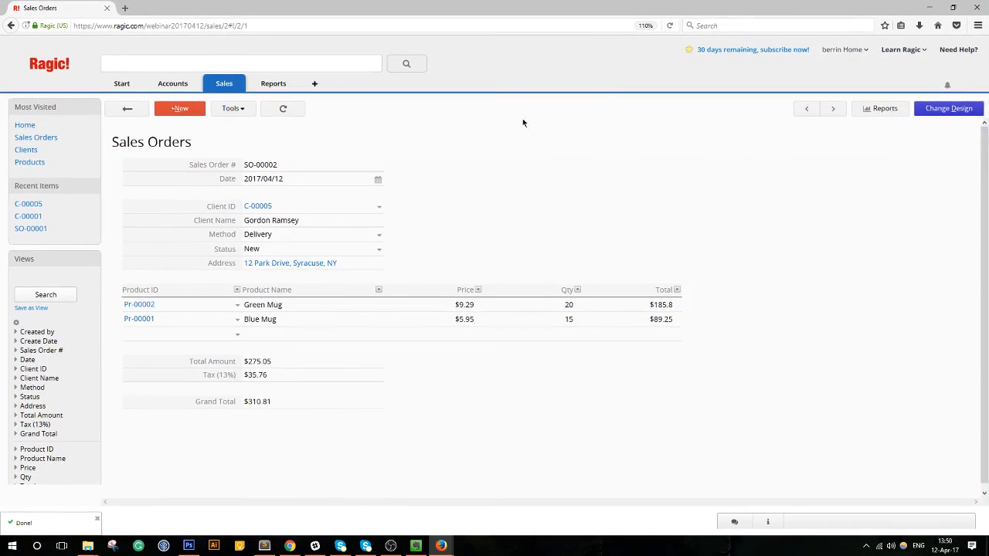
left_click(949, 109)
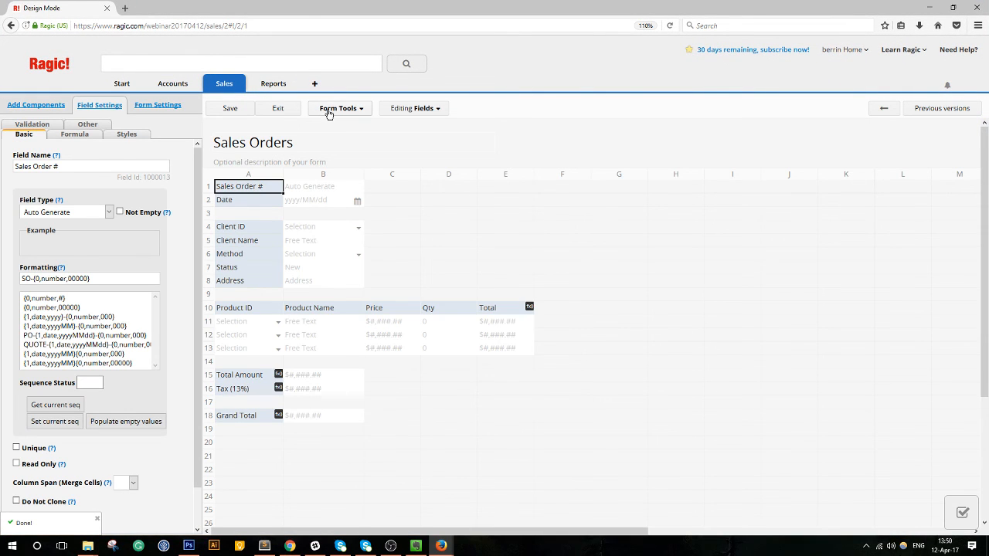
left_click(330, 110)
left_click(570, 182)
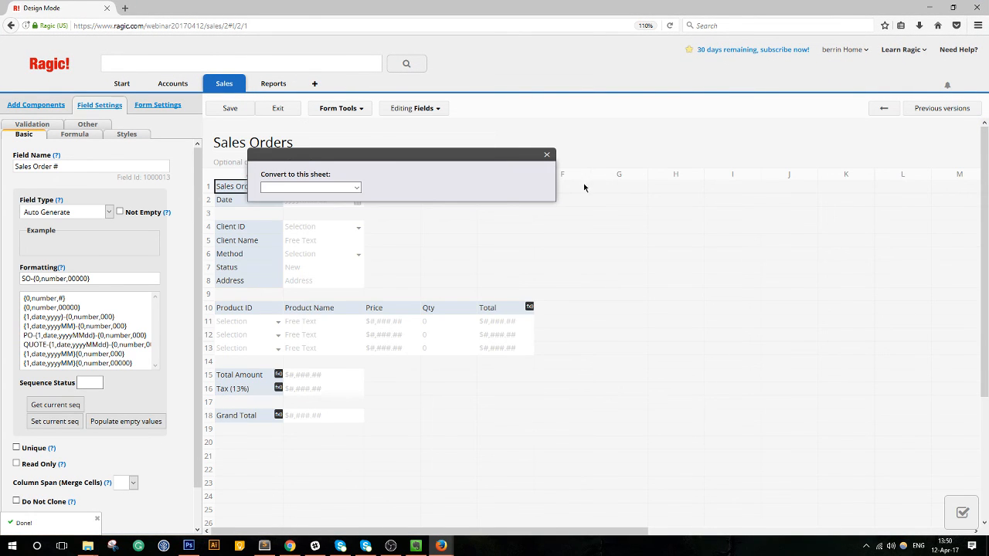
left_click(576, 172)
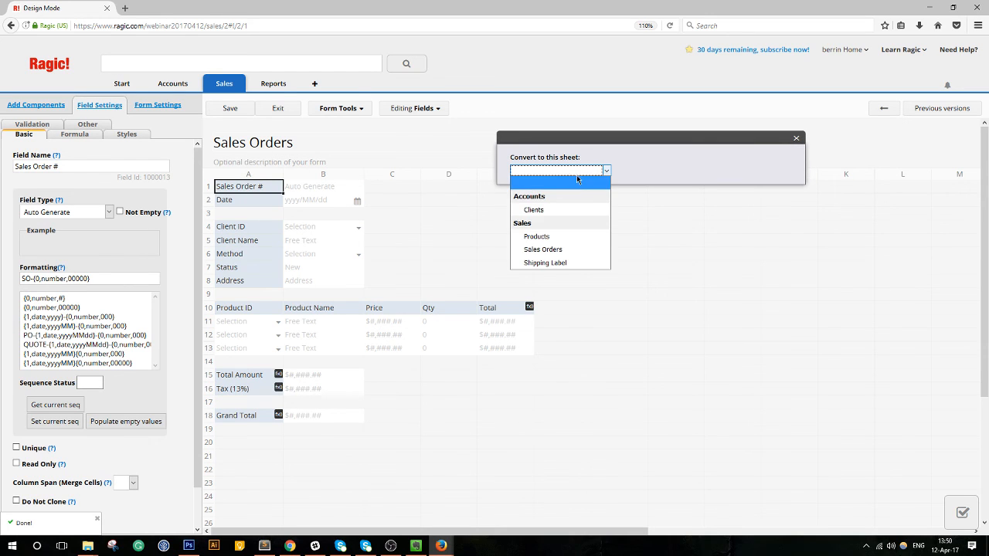
left_click(554, 263)
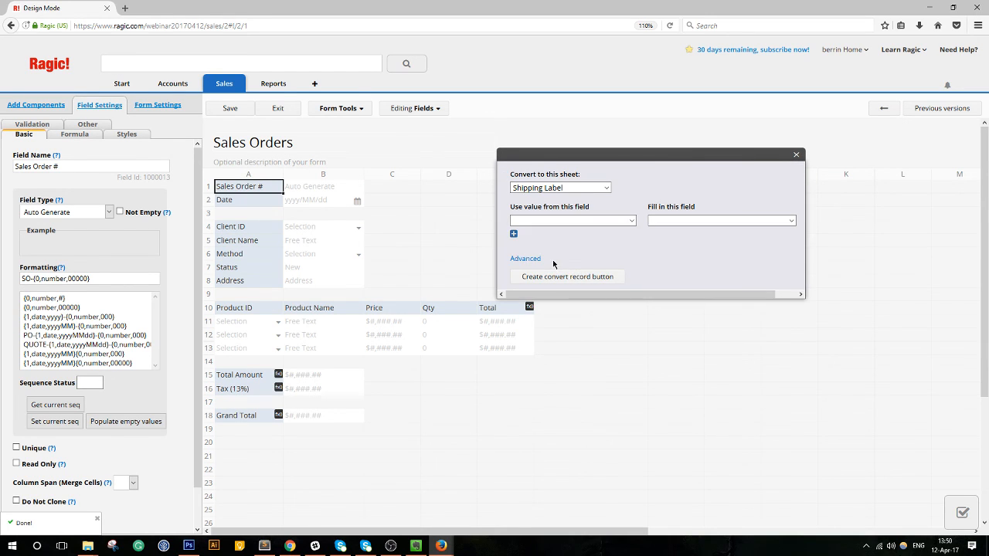
left_click(554, 220)
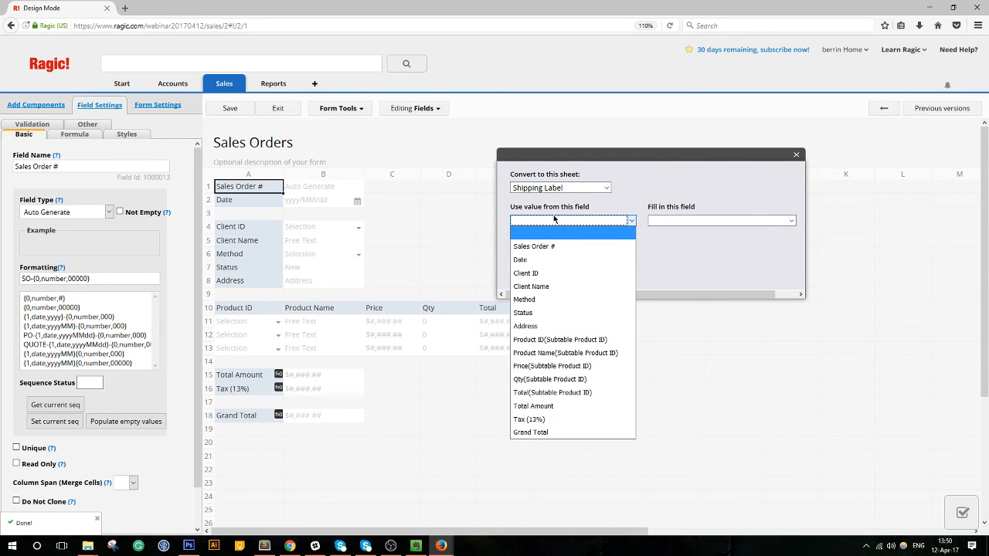
left_click_drag(647, 163, 572, 78)
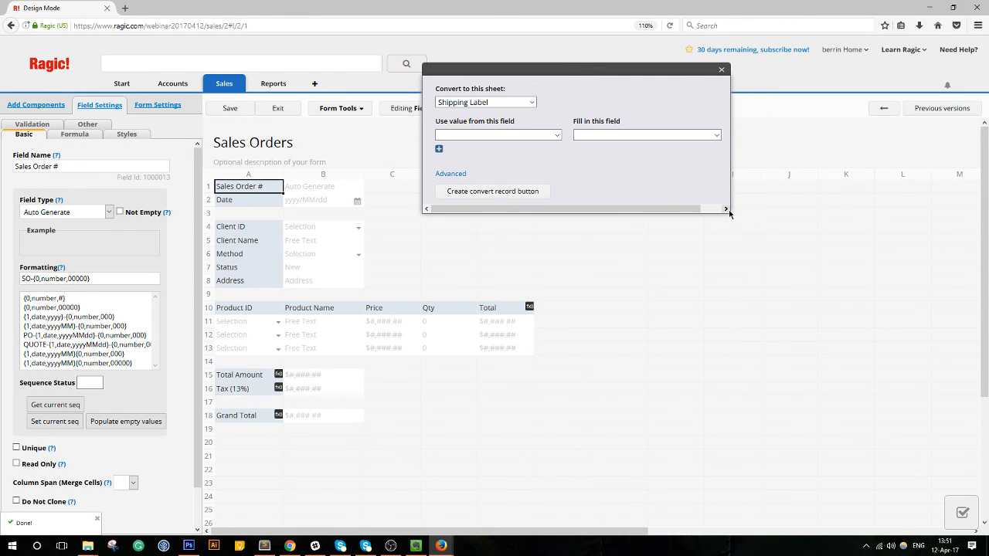
left_click(514, 135)
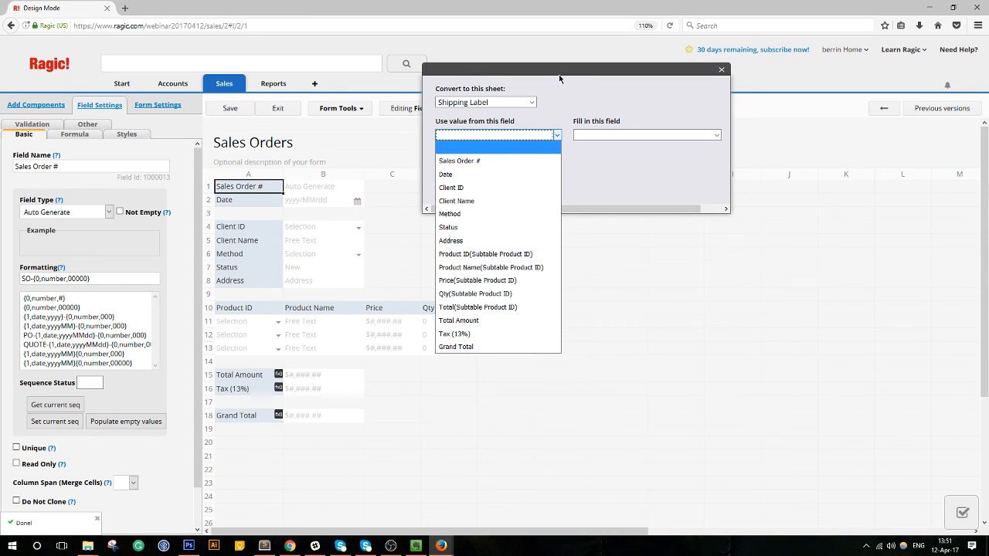
left_click_drag(558, 74, 606, 58)
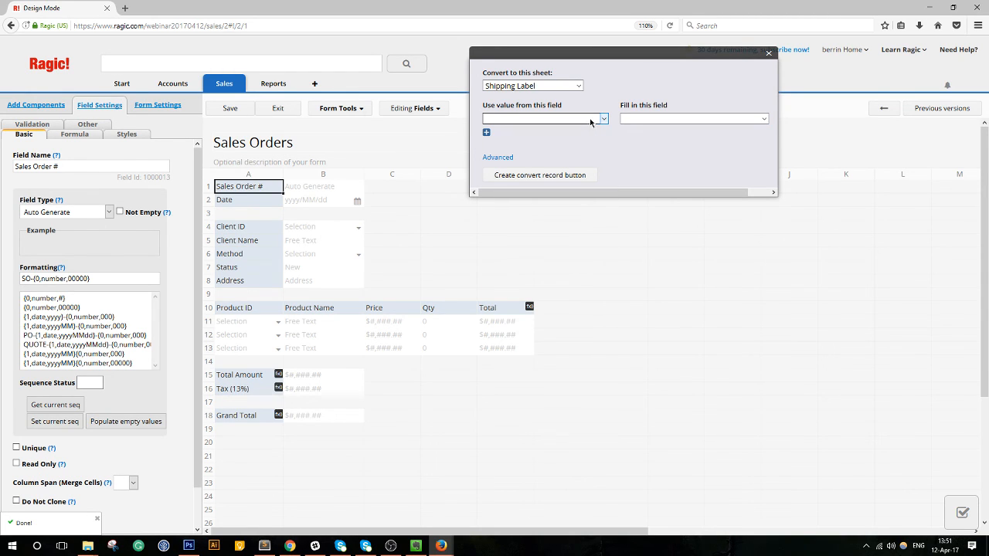
Map Sales Order # to Sales Order Number and Client Name to Recipient Name.
left_click(591, 120)
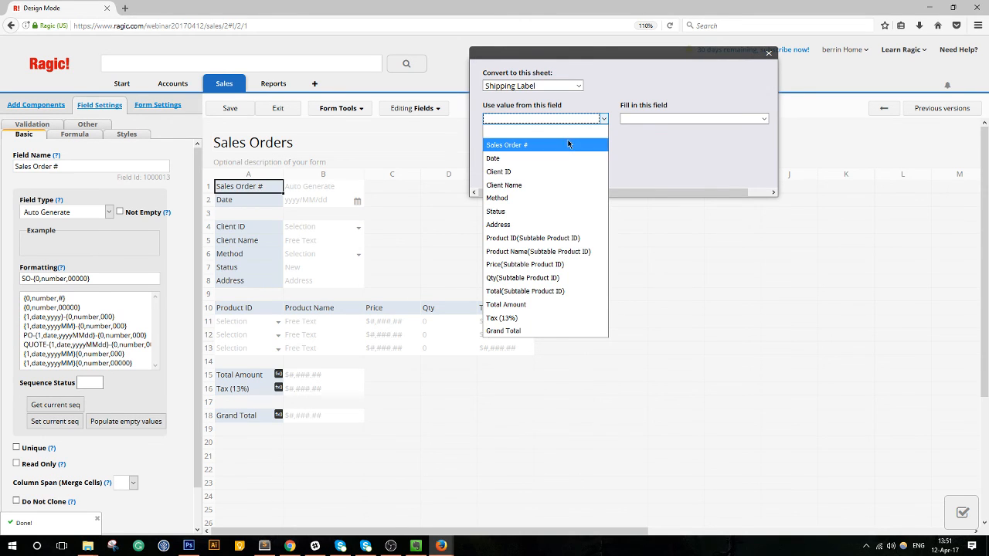
left_click(570, 144)
left_click(650, 121)
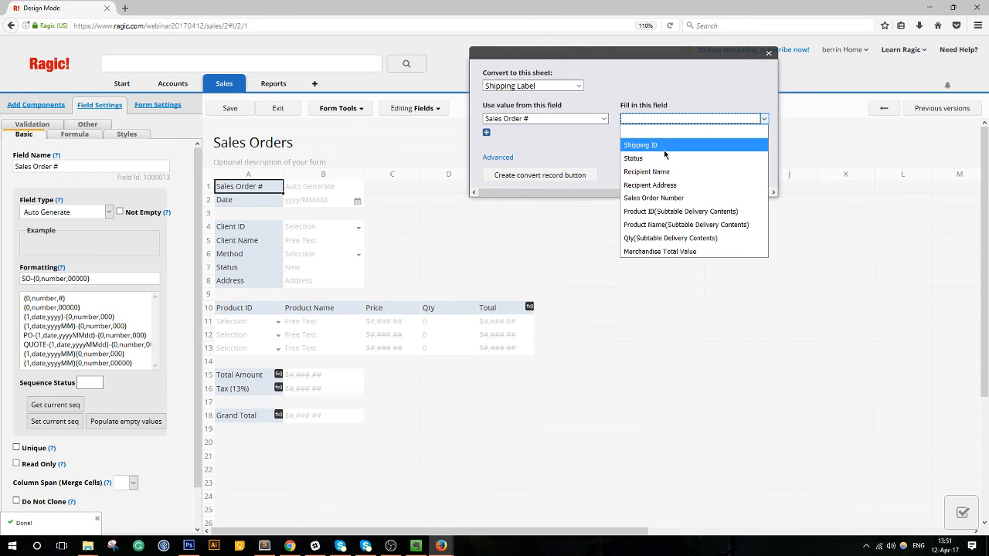
left_click(671, 198)
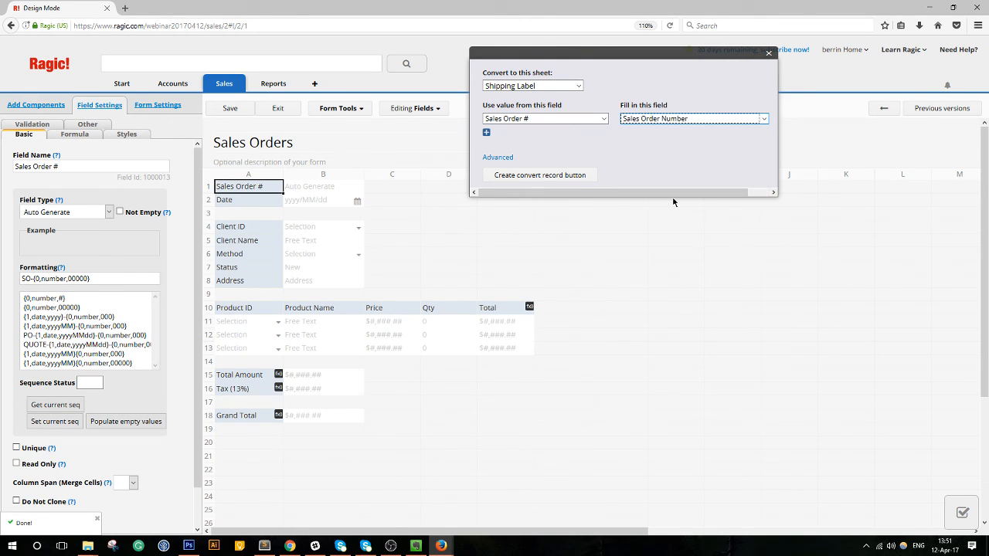
left_click(486, 132)
left_click(517, 134)
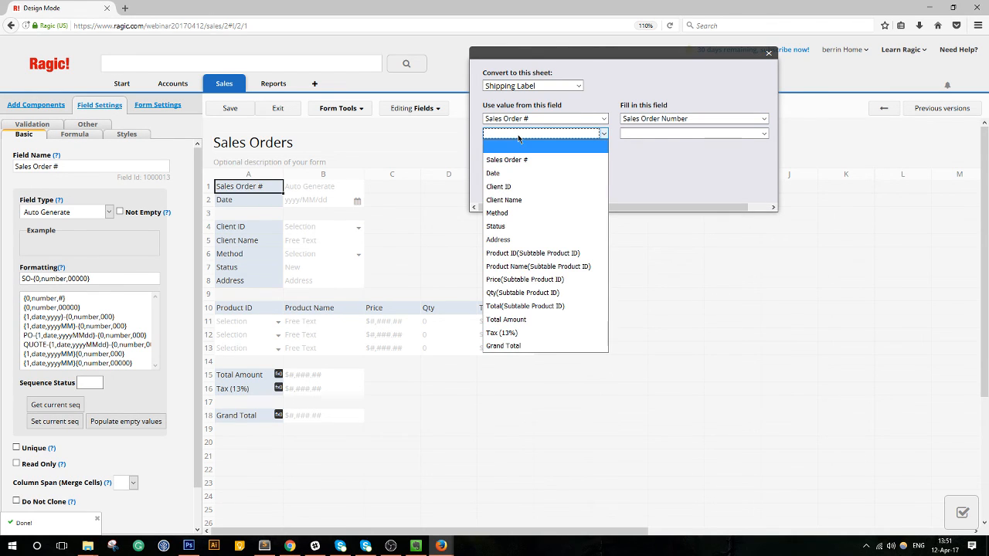
left_click(688, 134)
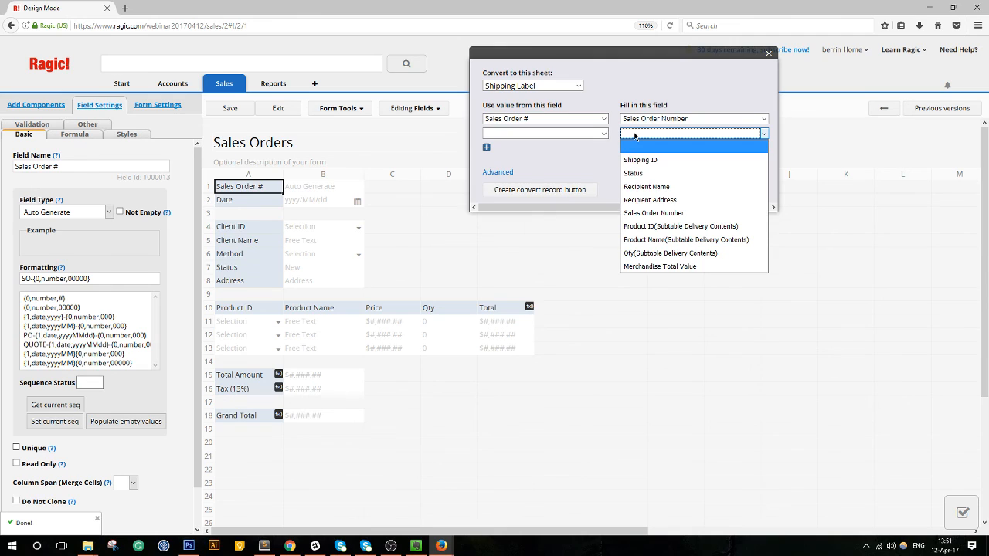
left_click(648, 187)
left_click(587, 135)
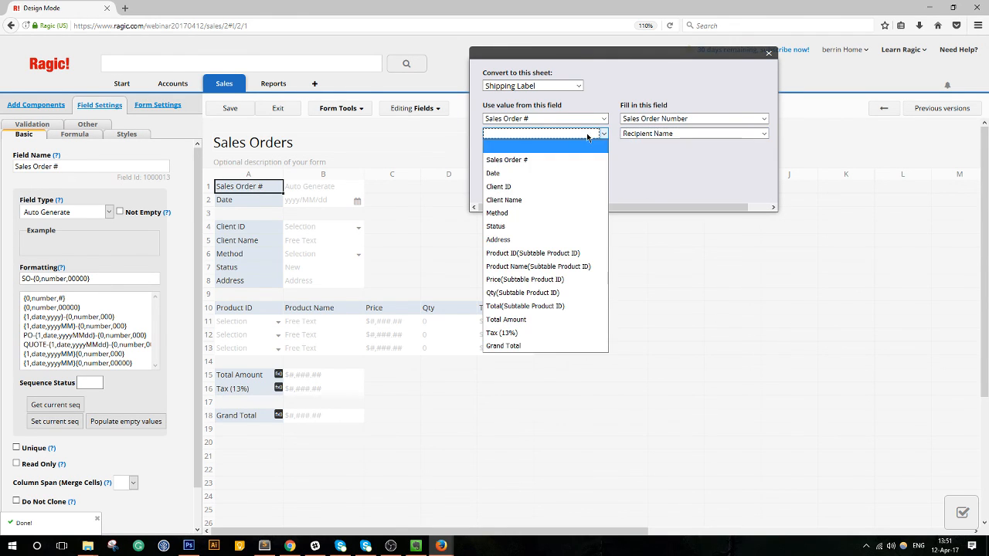
left_click(510, 200)
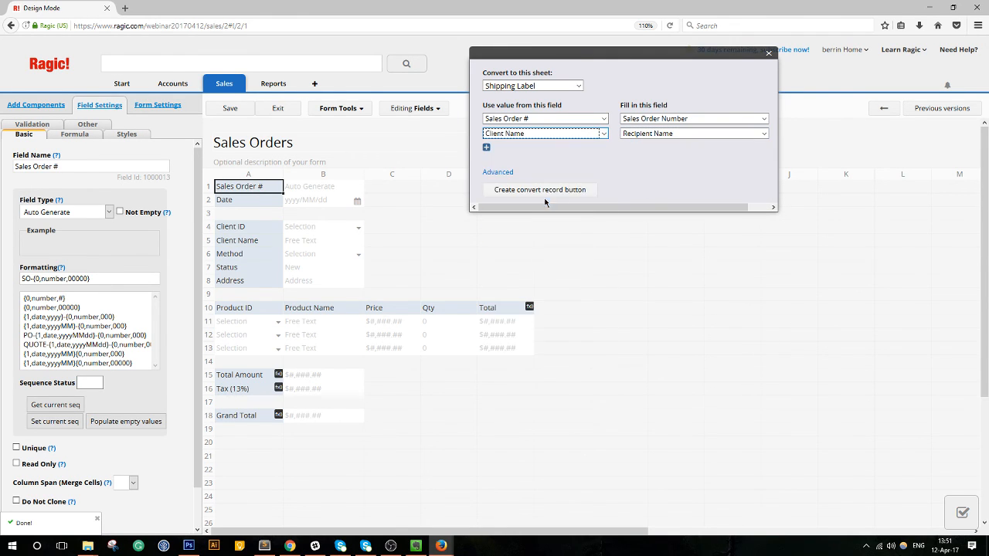
Map Address to Recipient Address and the subtable Product ID to Product ID.
left_click(488, 148)
left_click(656, 147)
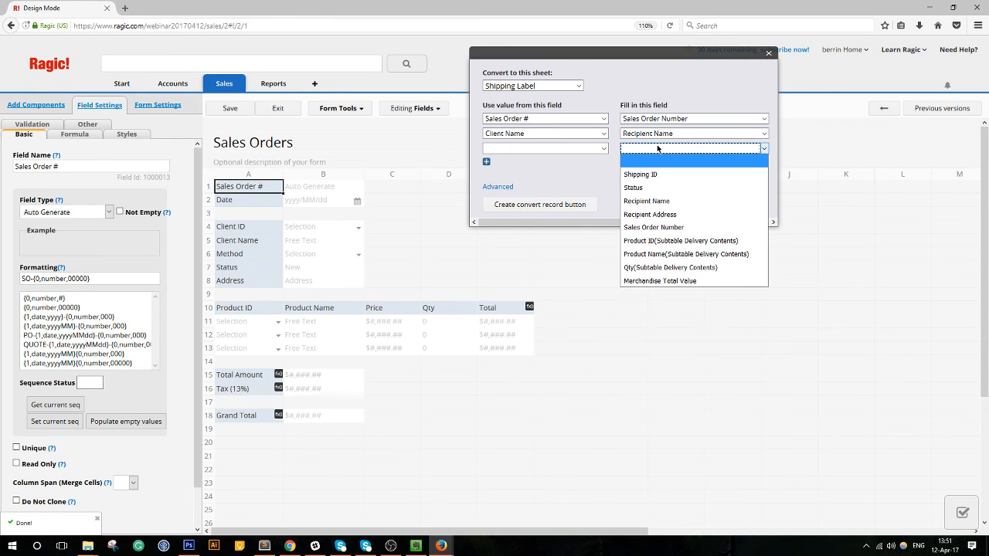
left_click(660, 215)
left_click(542, 150)
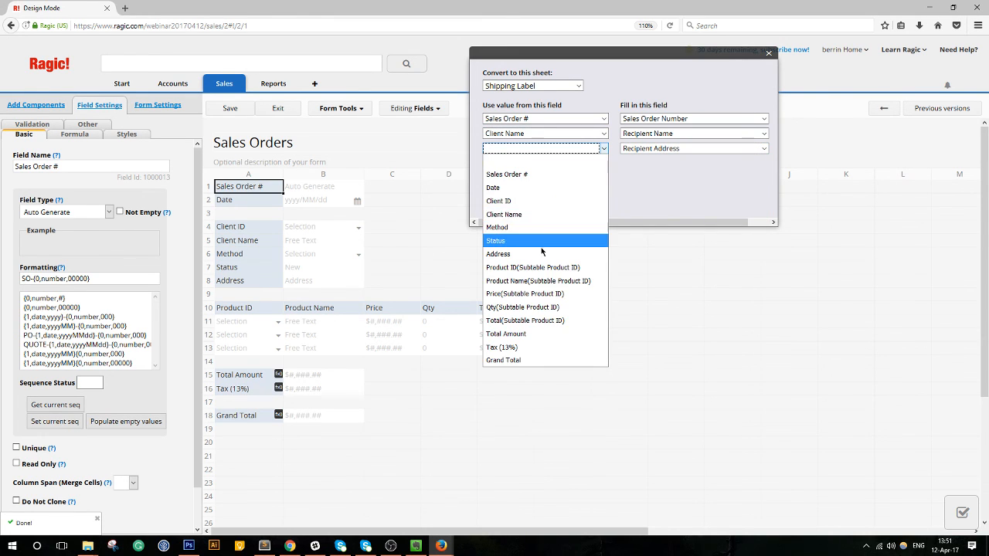
left_click(543, 254)
left_click(488, 163)
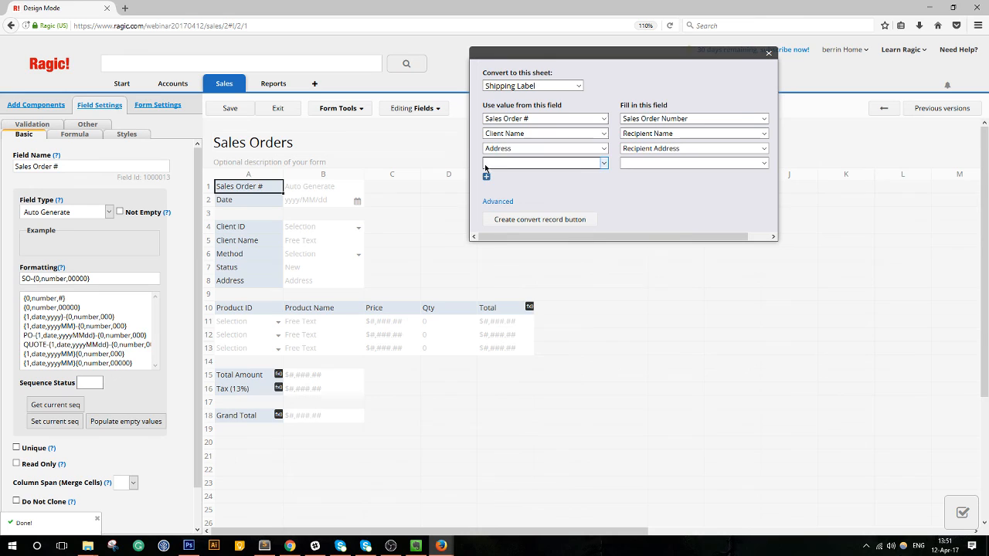
left_click(656, 164)
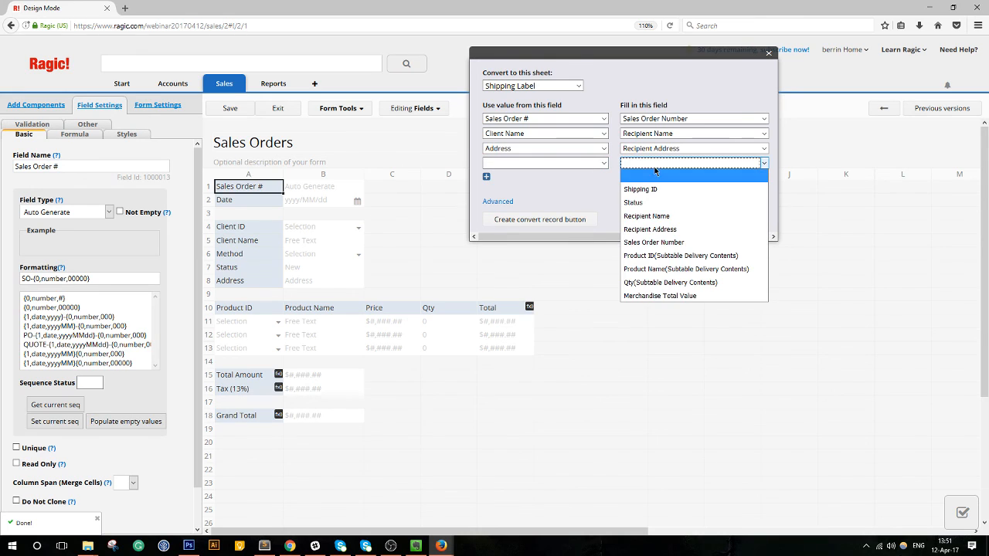
left_click(662, 244)
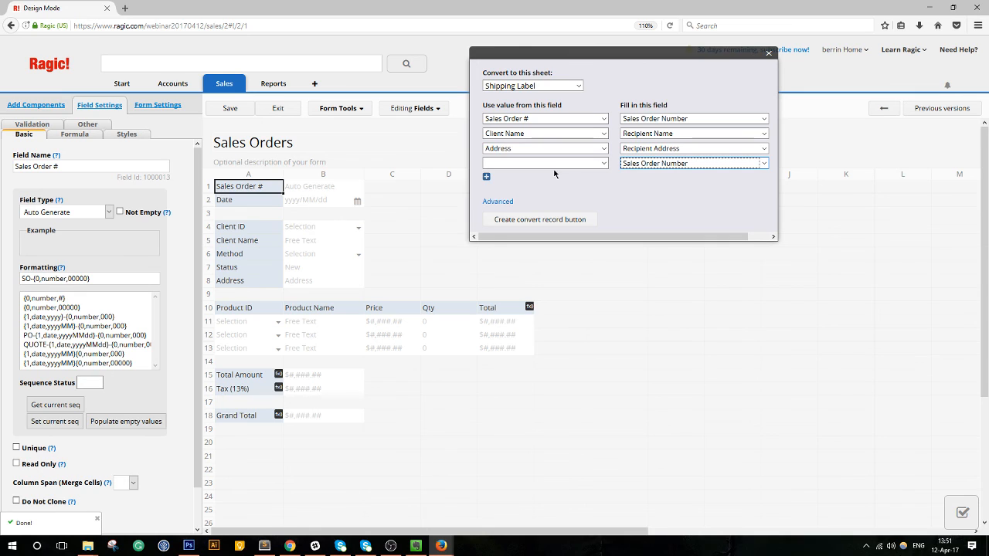
left_click(669, 164)
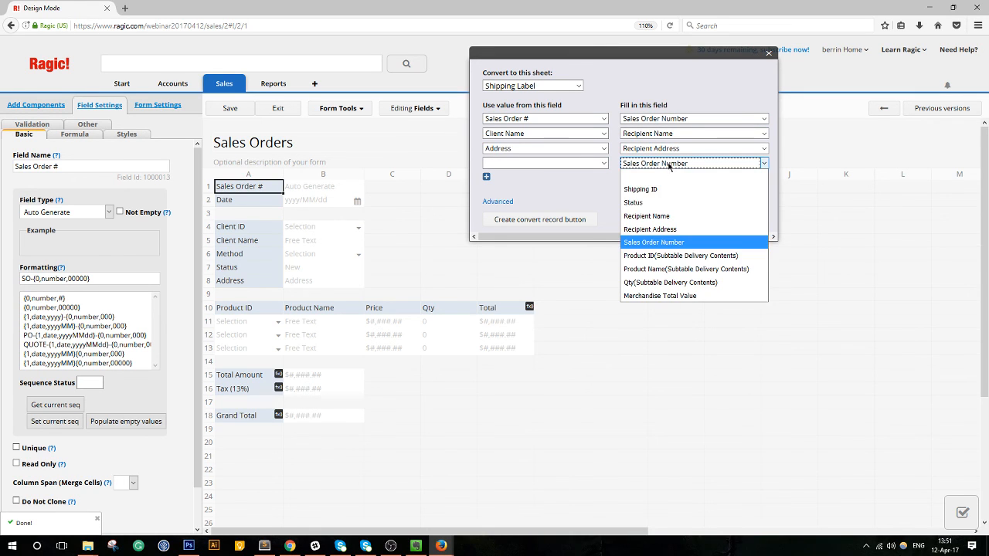
left_click(698, 256)
left_click(579, 165)
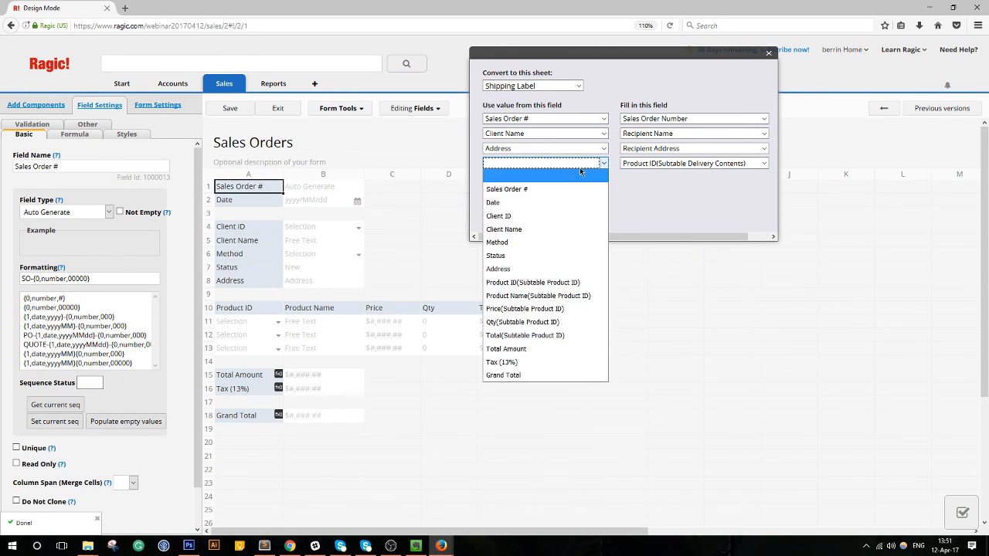
left_click(560, 284)
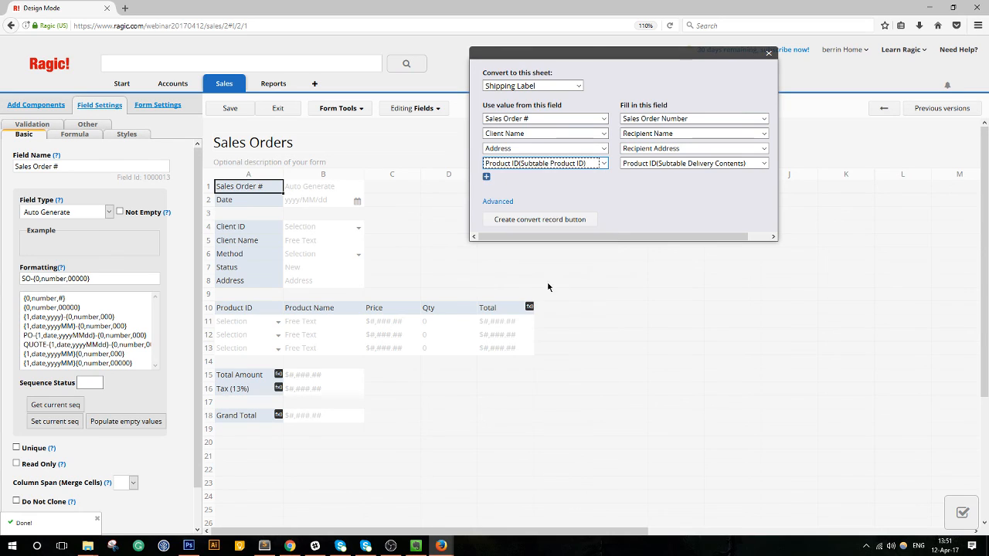
Map the subtable Product Name and Qty to the delivery contents' Product Name and Qty.
left_click(487, 177)
left_click(669, 179)
left_click(685, 283)
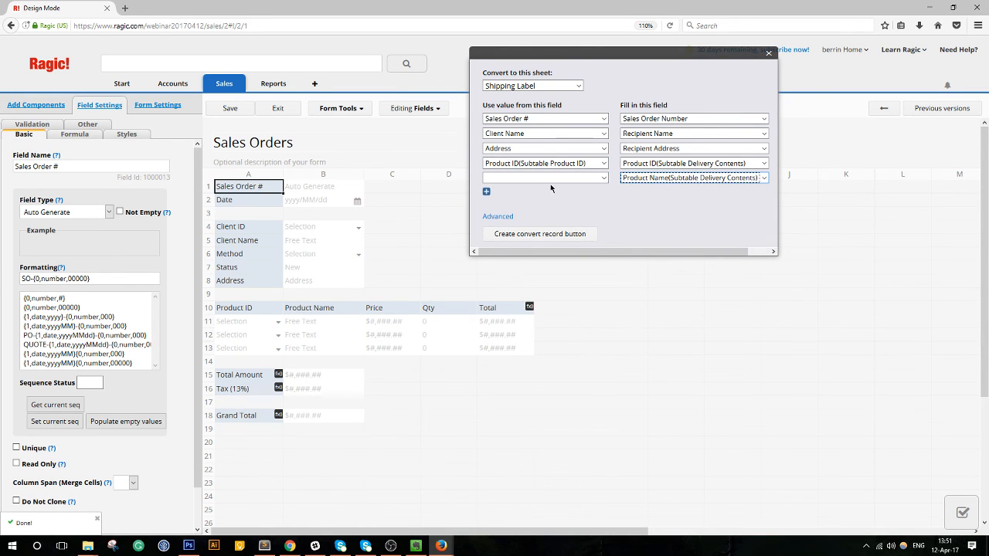
left_click(550, 178)
left_click(544, 310)
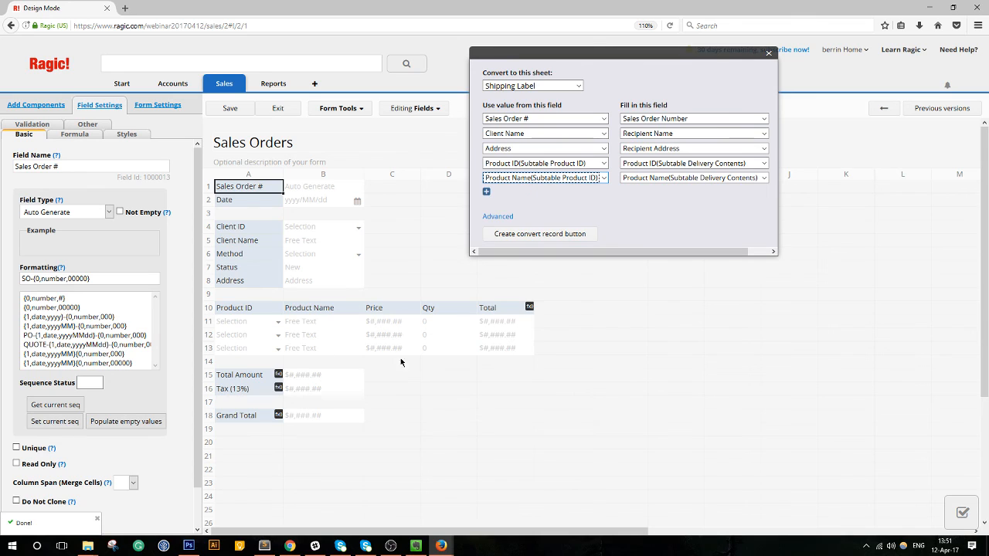
left_click(487, 192)
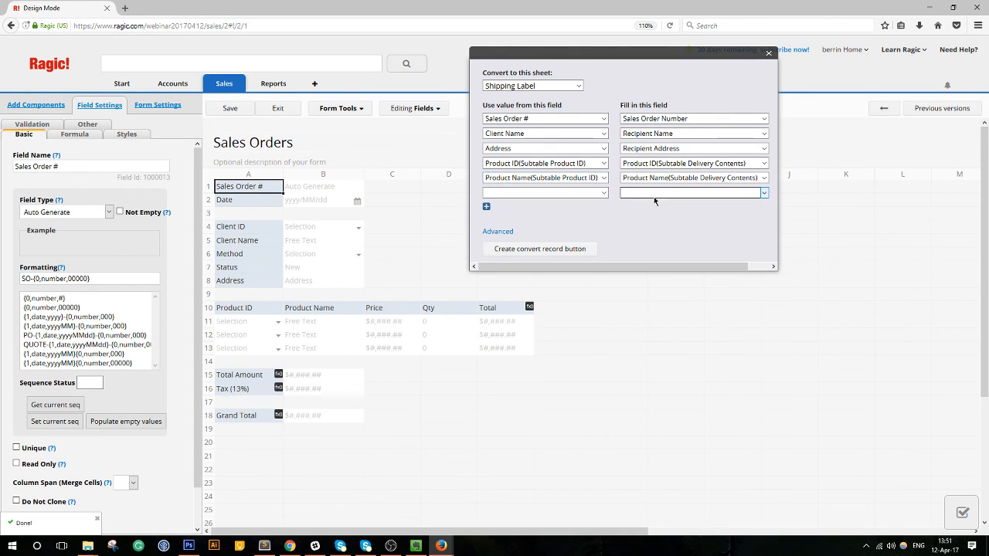
left_click(654, 193)
left_click(684, 311)
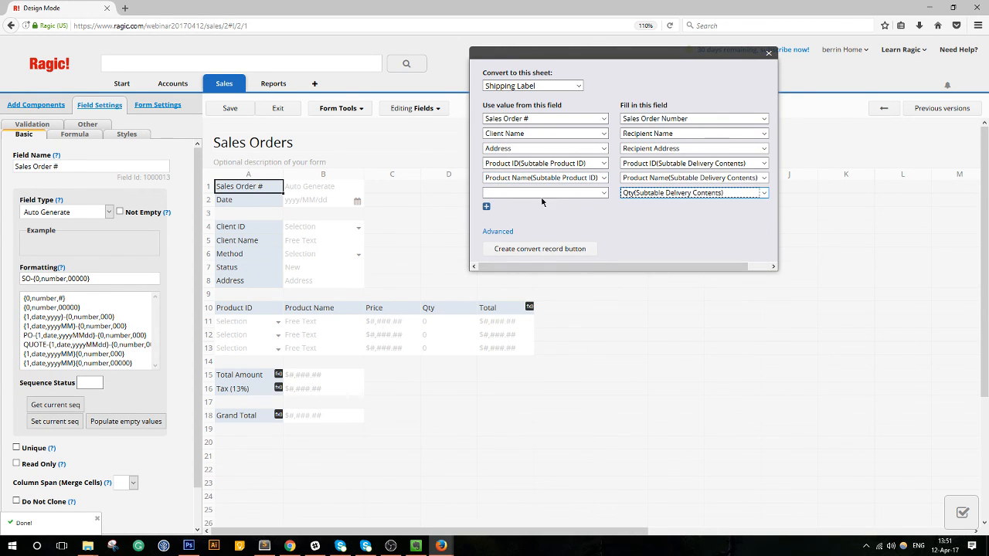
left_click(545, 192)
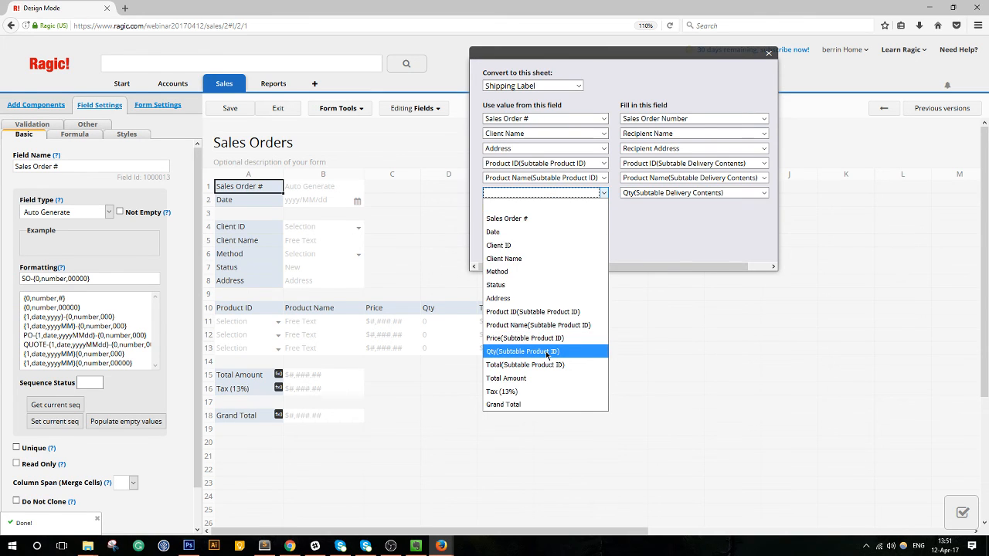
left_click(548, 352)
Map Grand Total to Merchandise Total Value and create the convert record button.
left_click(486, 206)
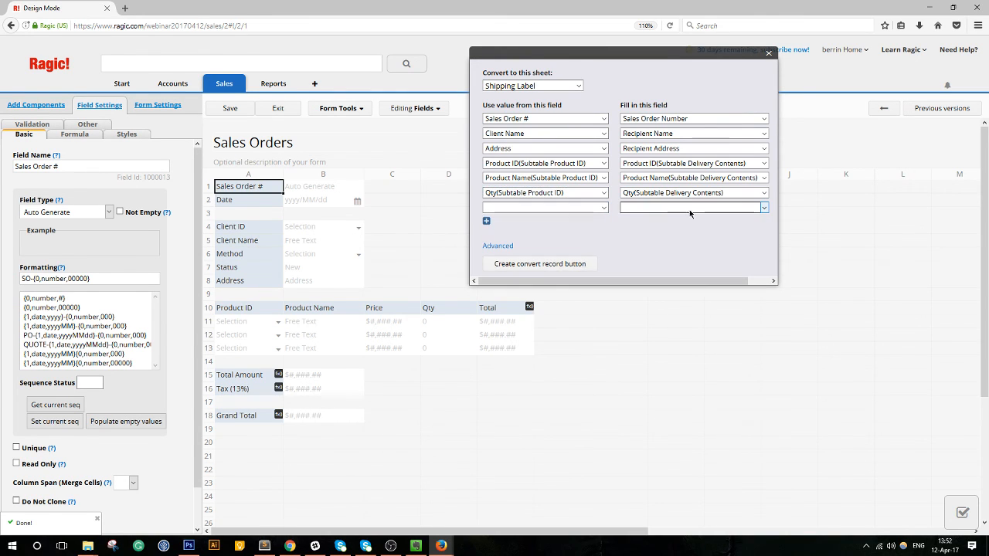
left_click(690, 208)
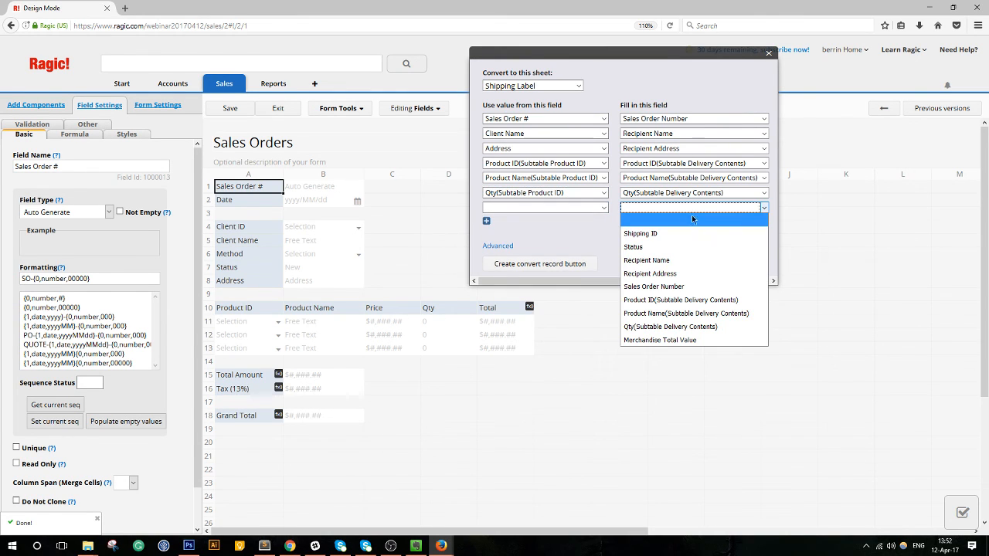
left_click(687, 342)
left_click(596, 208)
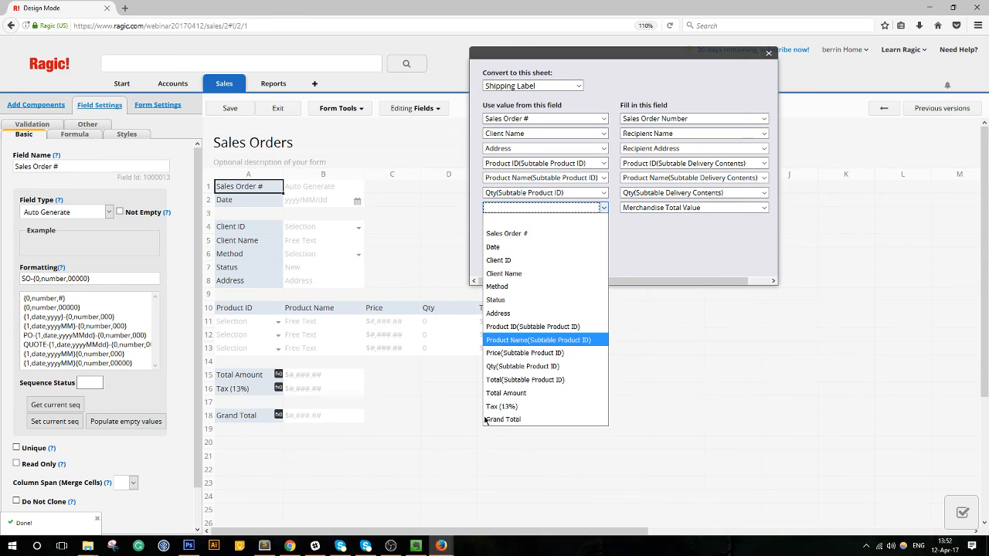
left_click(535, 419)
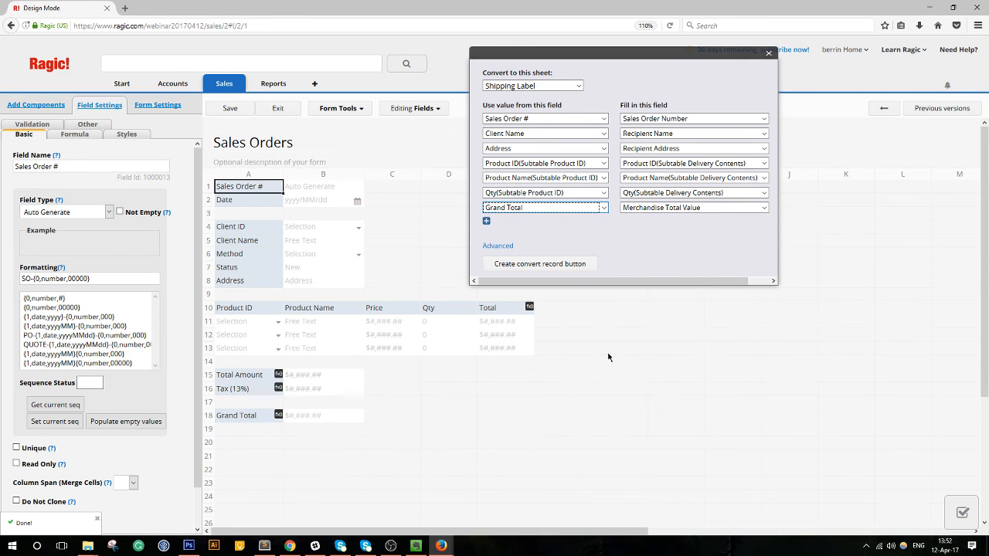
left_click(697, 207)
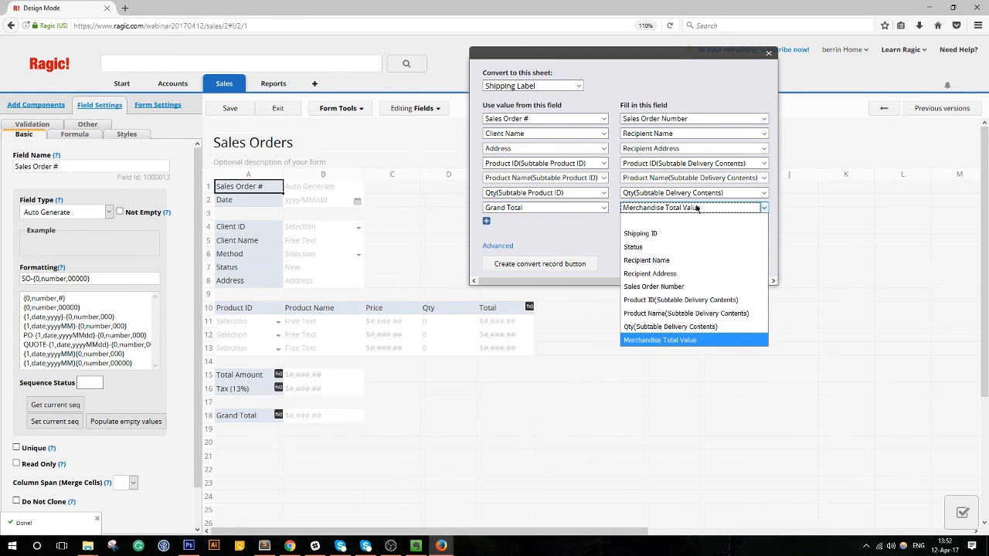
left_click(697, 207)
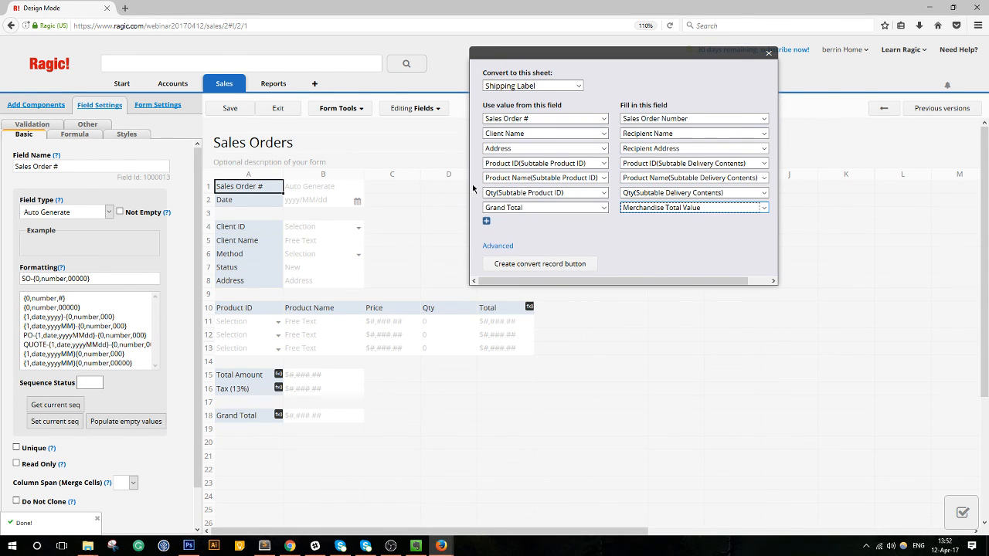
left_click(555, 264)
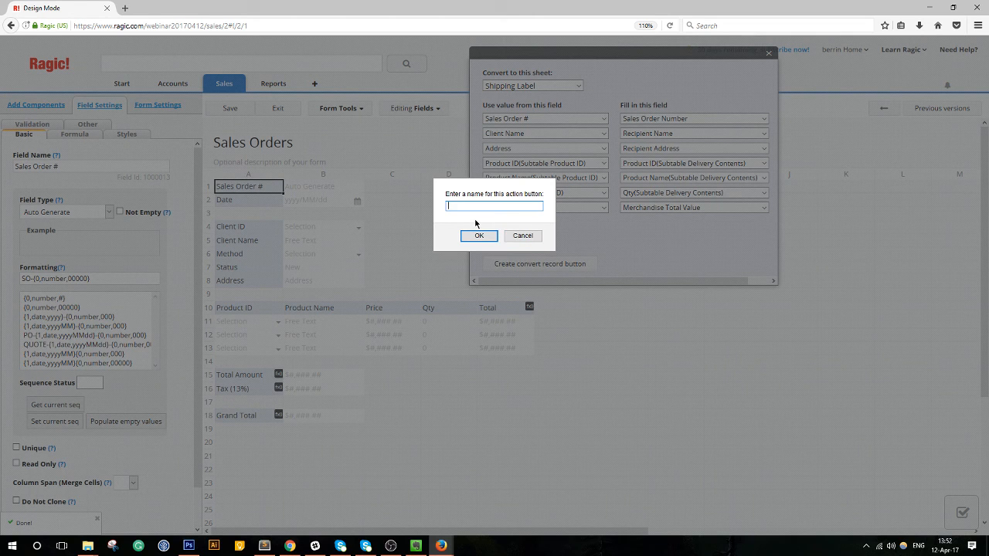
Name the action button 'Convert to Shipping Label', save the Sales Orders design, and exit.
type("Convert to Shipping LAbel")
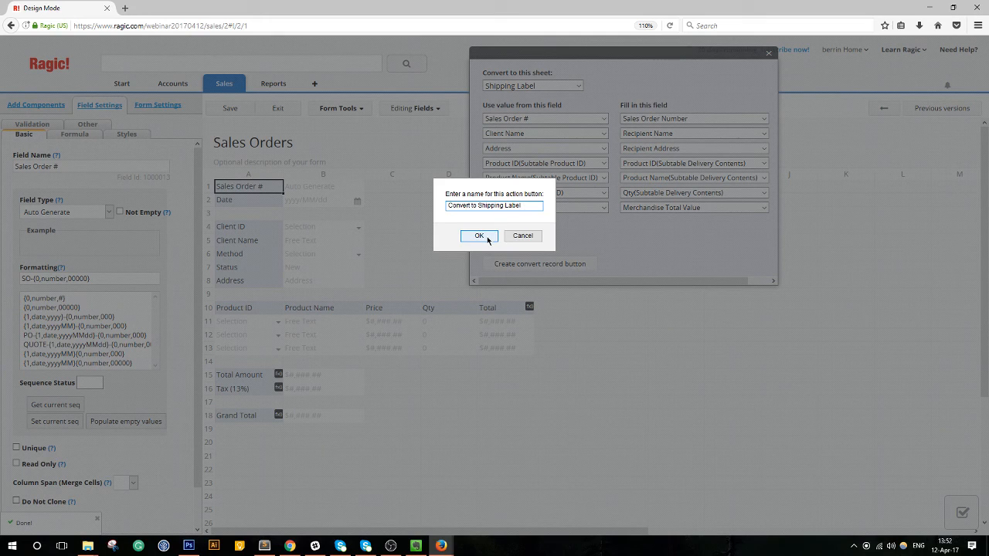
left_click(479, 237)
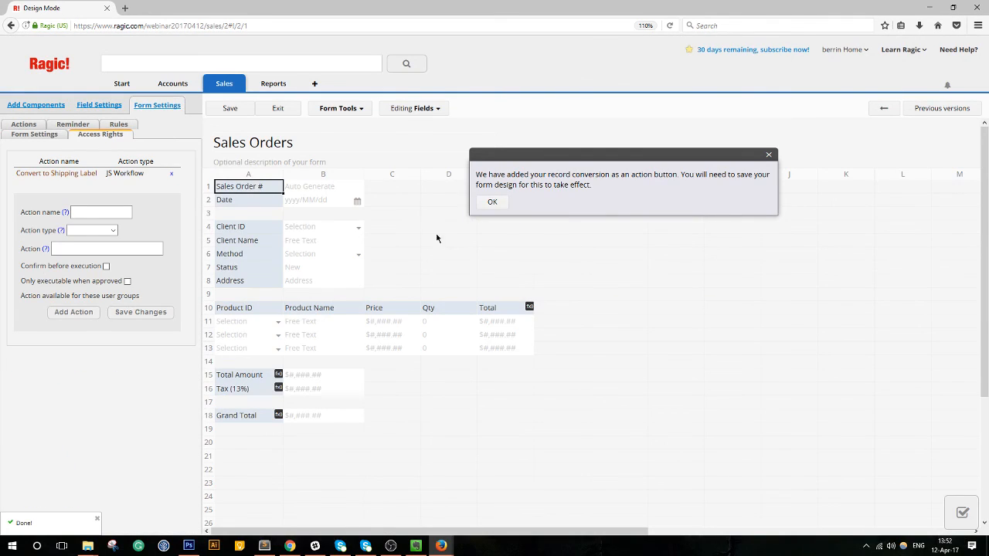
left_click(494, 203)
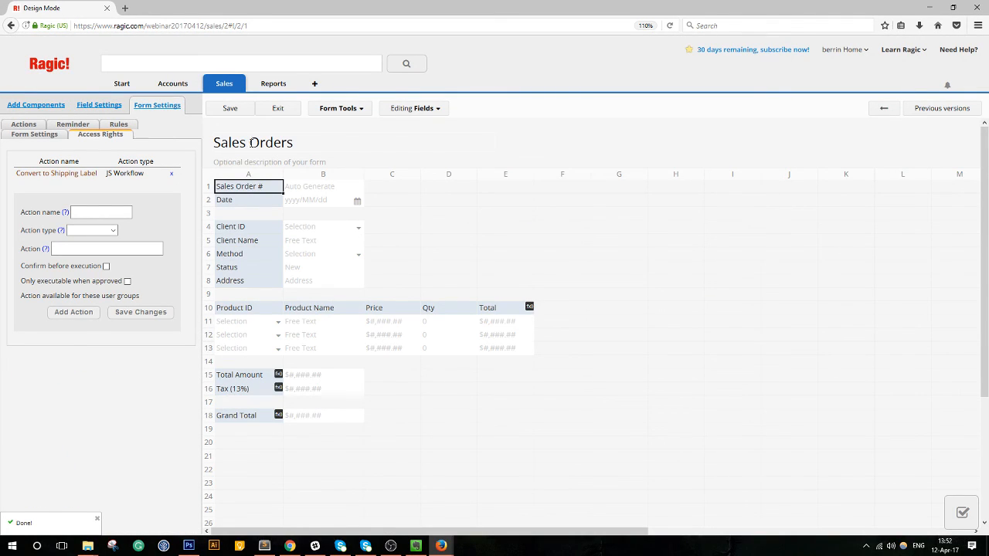
left_click(228, 109)
left_click(276, 109)
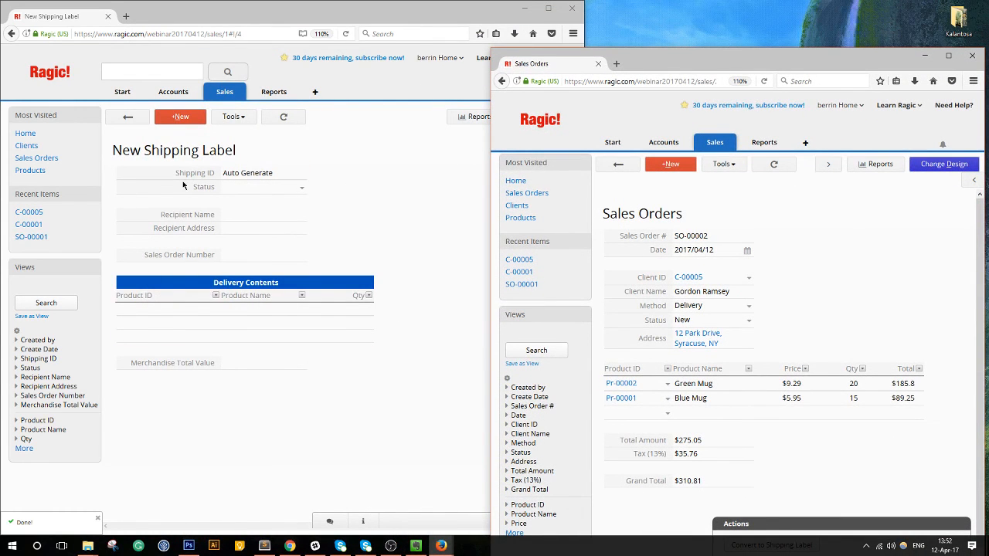
Show all Shipping Label records, convert SO-00002, and reload the list.
left_click(128, 116)
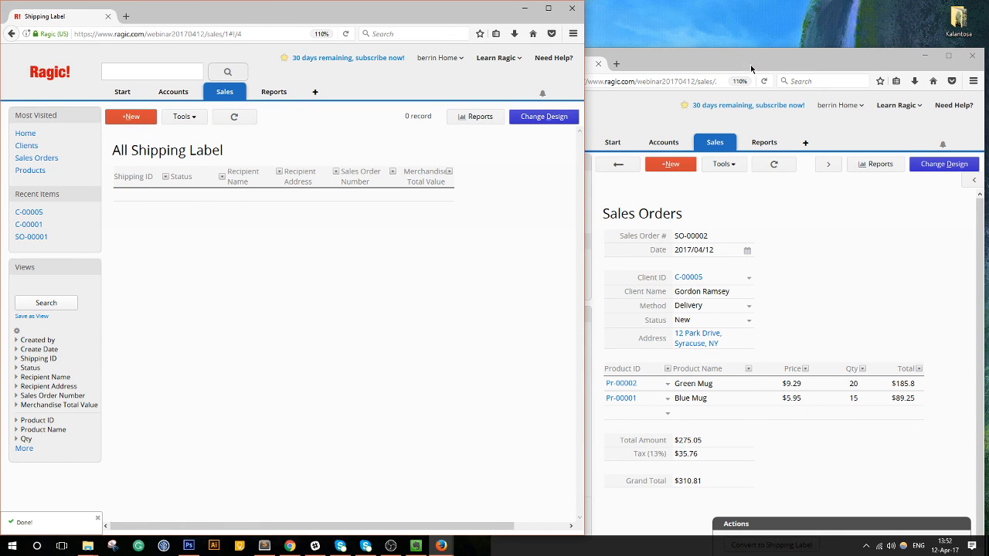
left_click_drag(751, 70, 629, 22)
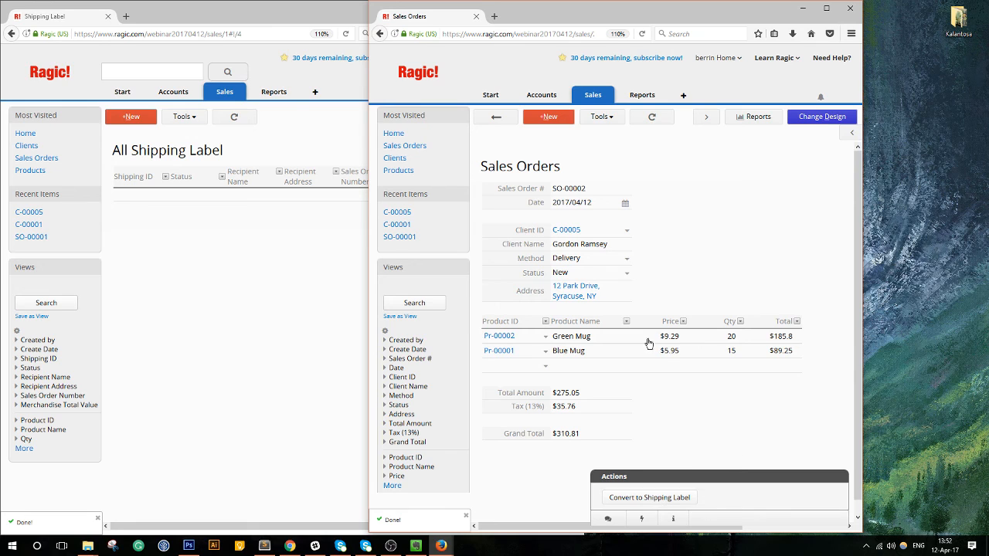
left_click(652, 498)
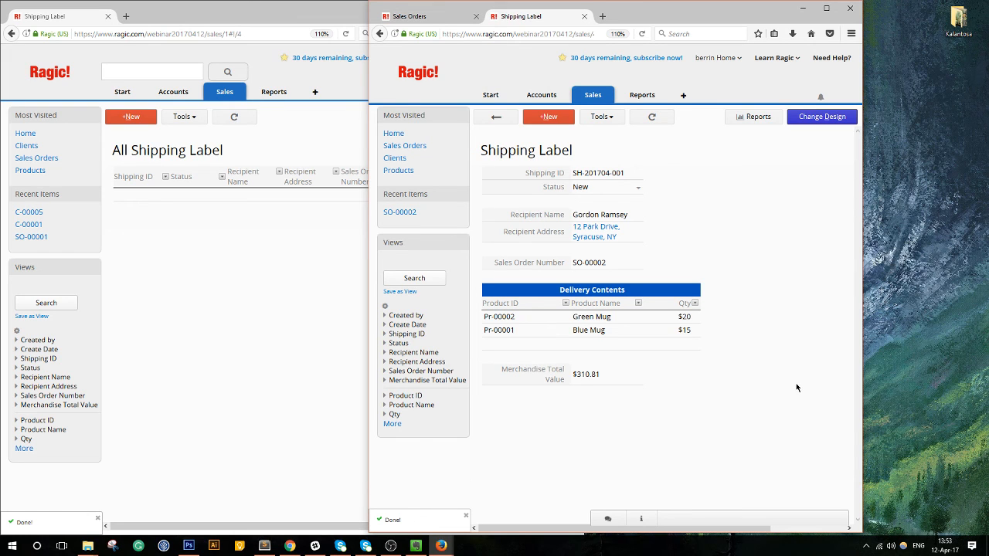
left_click(221, 119)
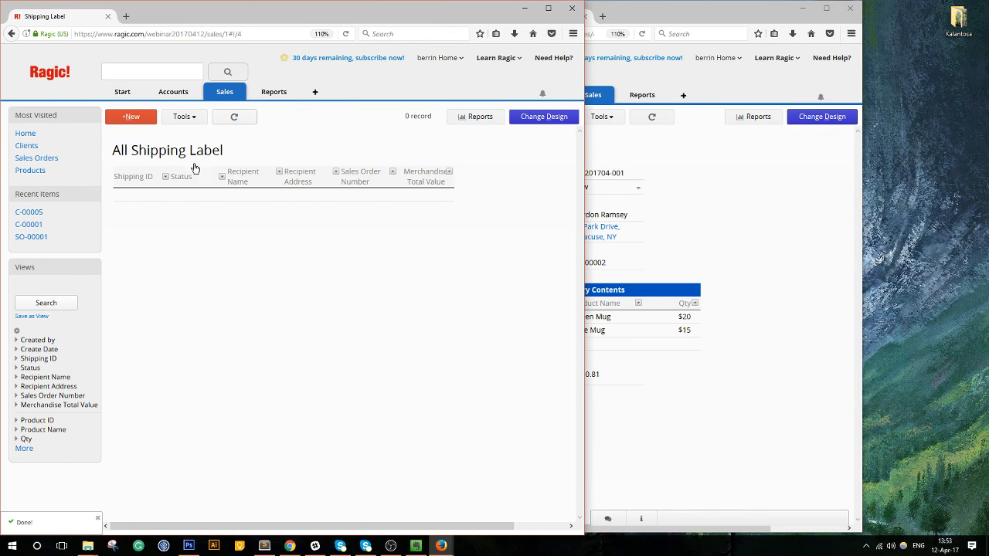
left_click(129, 116)
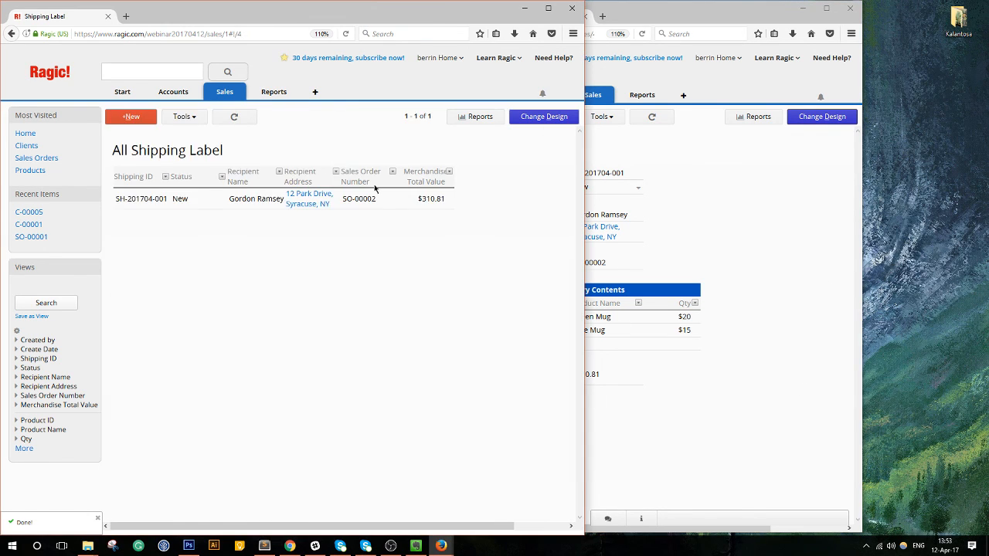
Bring up the new label SH-201704-001 and enter the Shipping Label design.
left_click(786, 208)
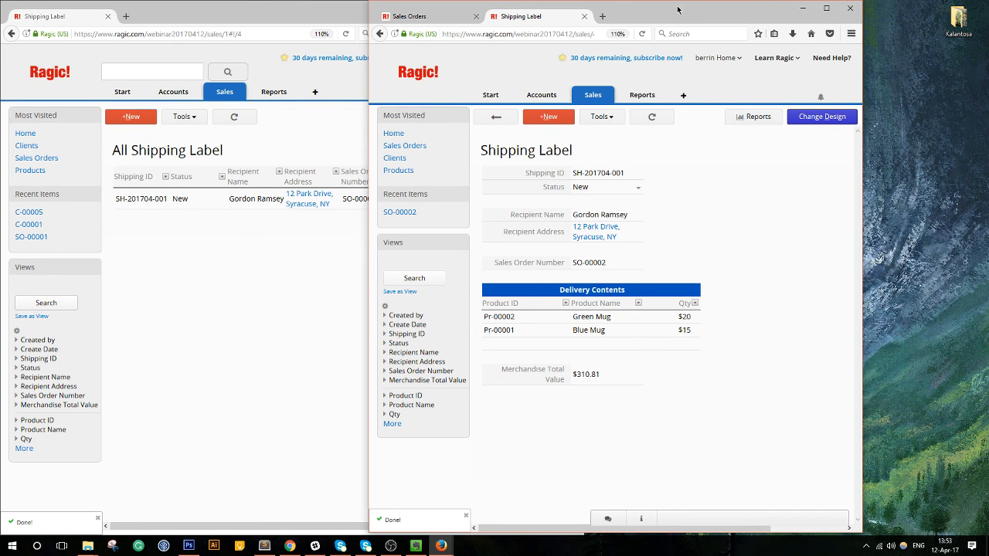
left_click_drag(679, 15, 802, 18)
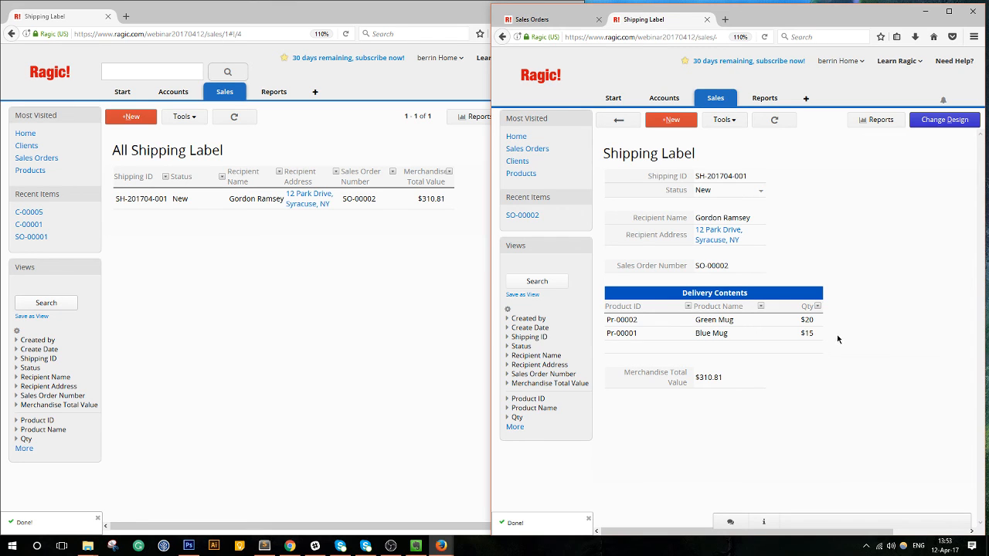
left_click(949, 121)
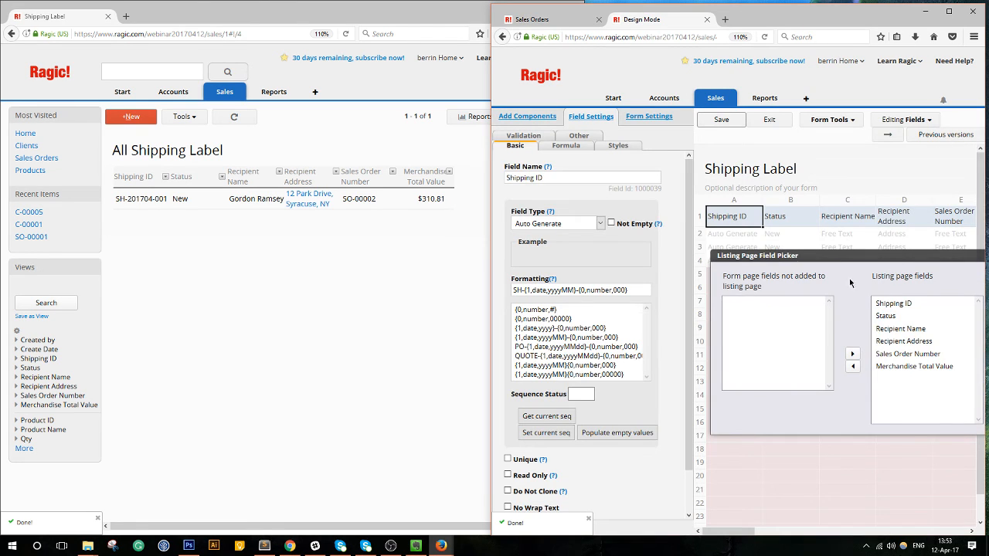
Set the Delivery Contents Qty field to Format Type 0 and save.
left_click(888, 134)
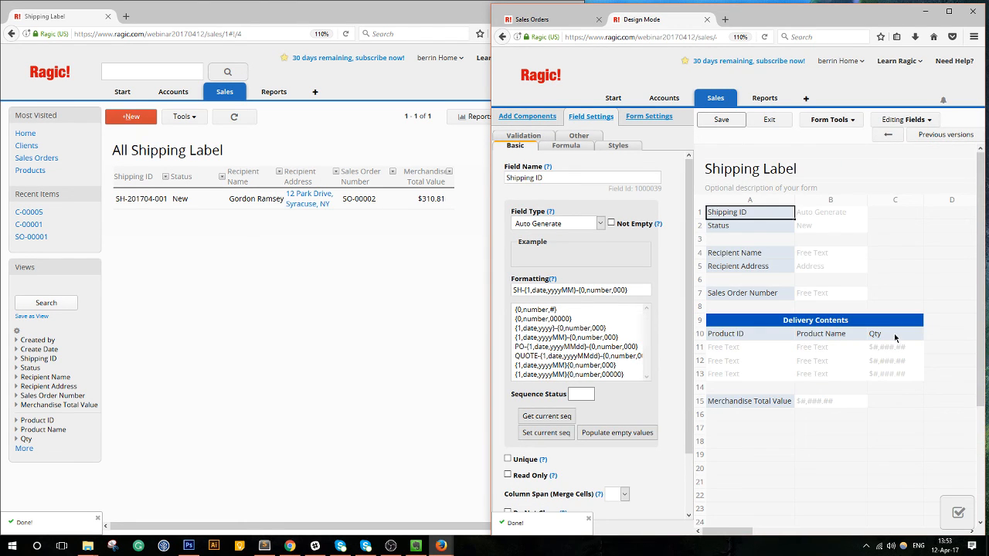
left_click(895, 337)
left_click(573, 327)
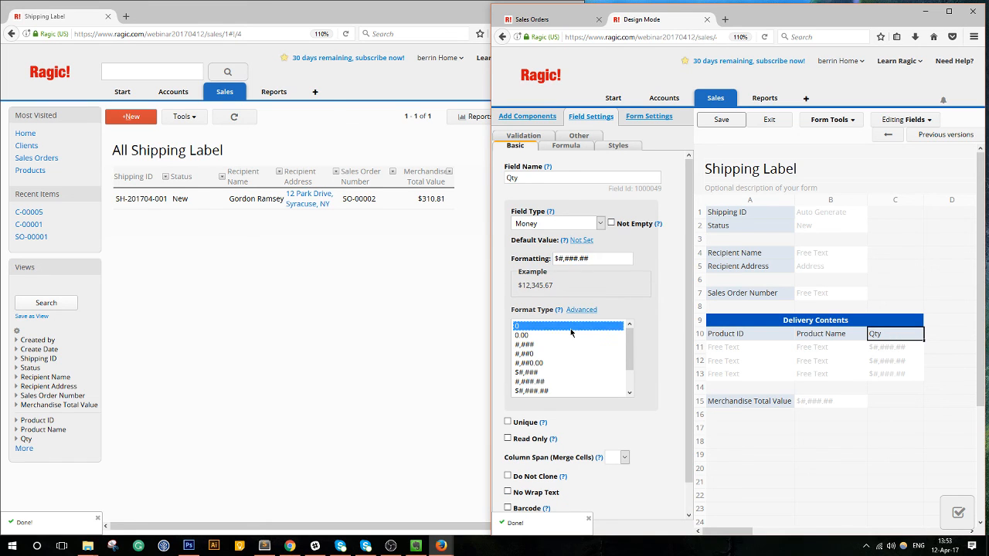
left_click(764, 125)
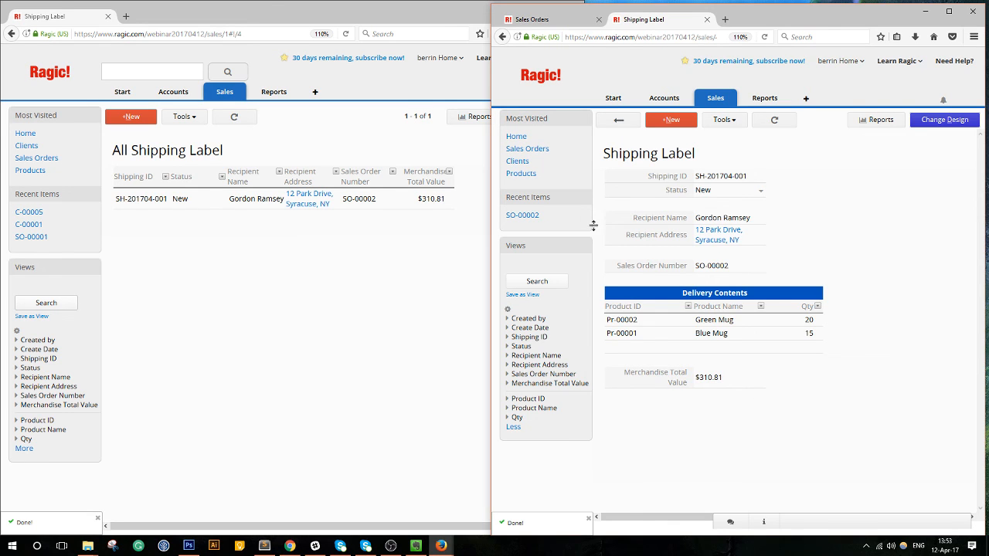
Return to the Shipping Label list and switch to the Sales Orders page.
left_click(619, 120)
left_click(949, 11)
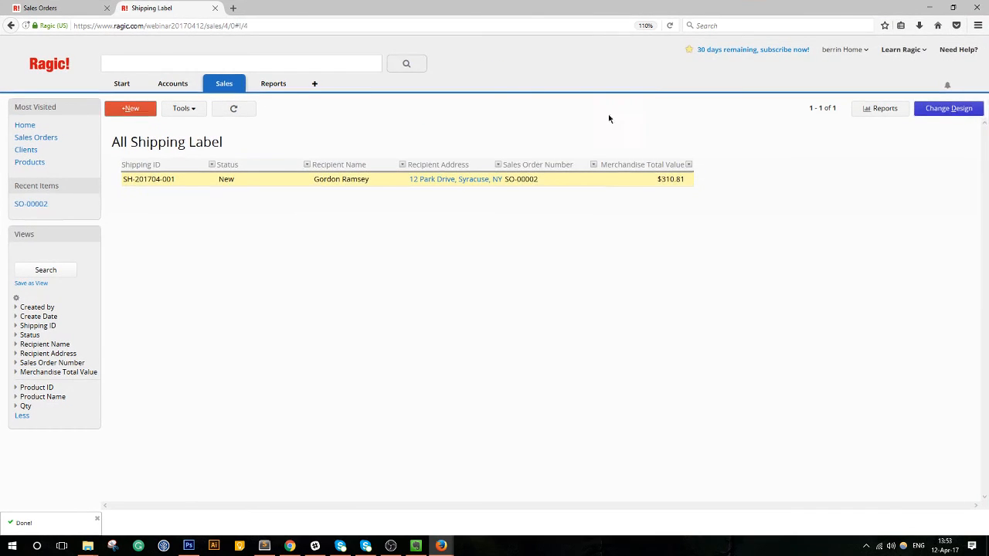
left_click_drag(478, 6, 738, 30)
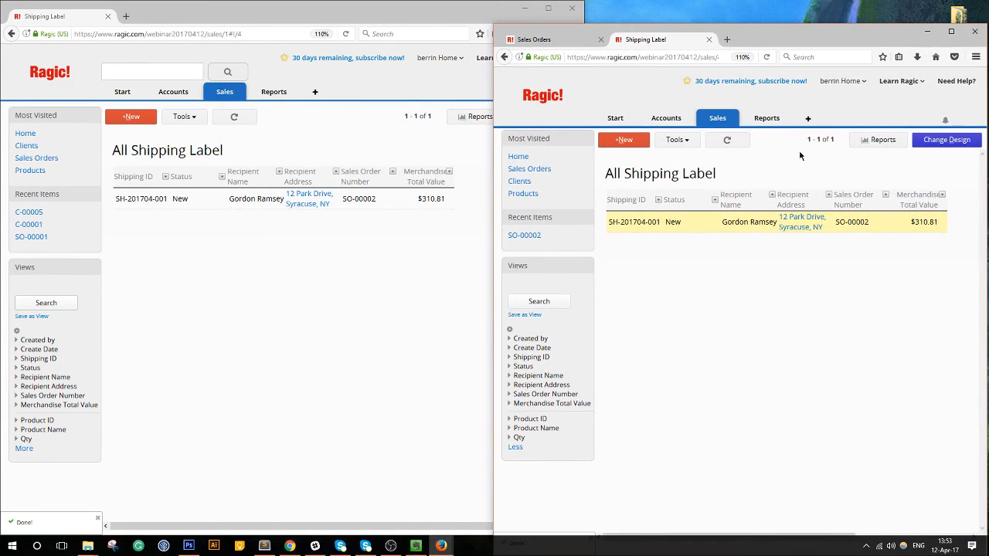
left_click(951, 33)
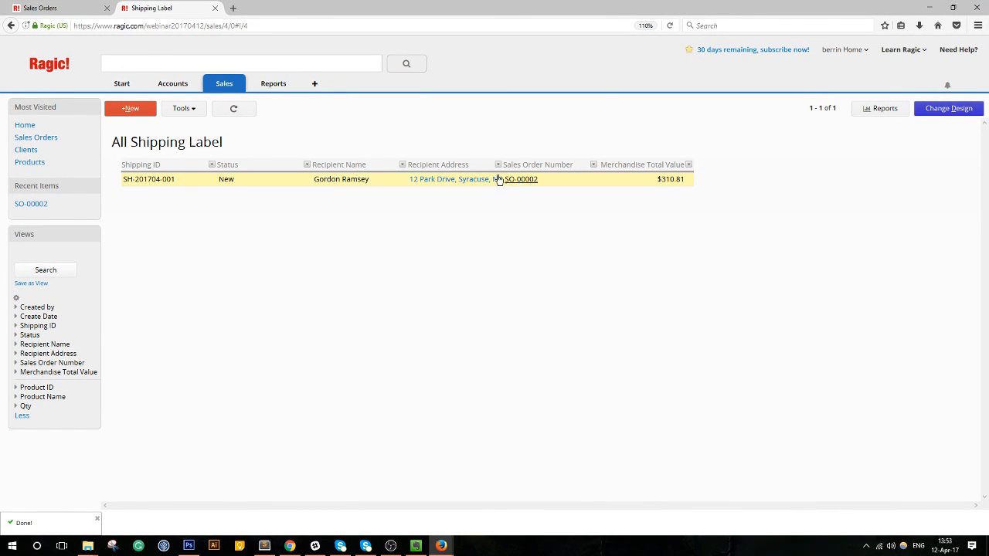
left_click(46, 7)
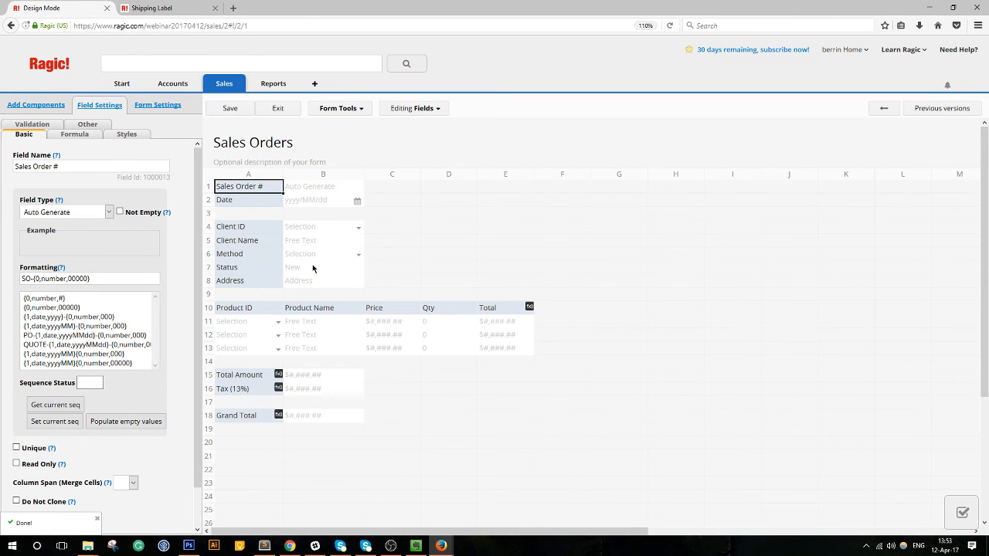
Open the Convert to Shipping Label action from Form Settings > Actions.
left_click(151, 112)
left_click(24, 127)
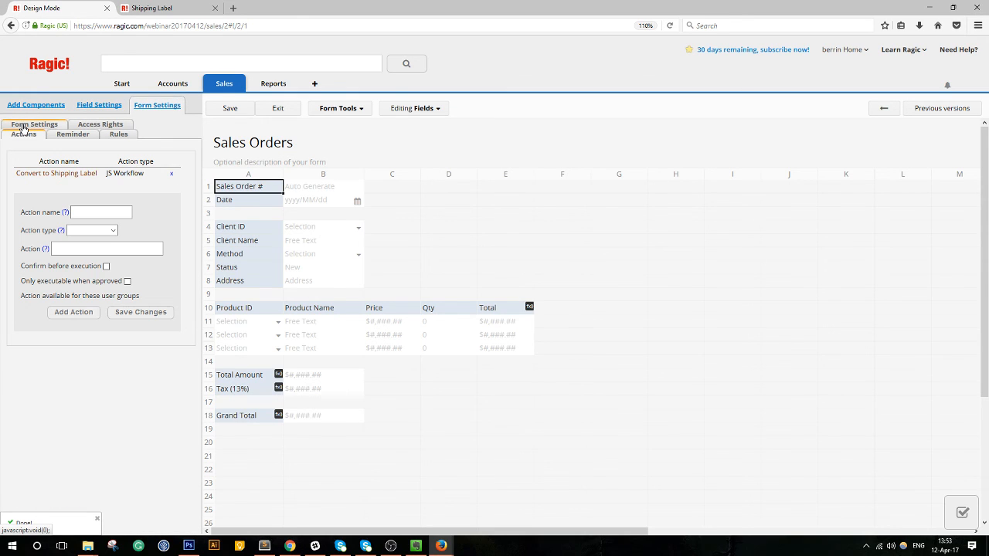
left_click(48, 176)
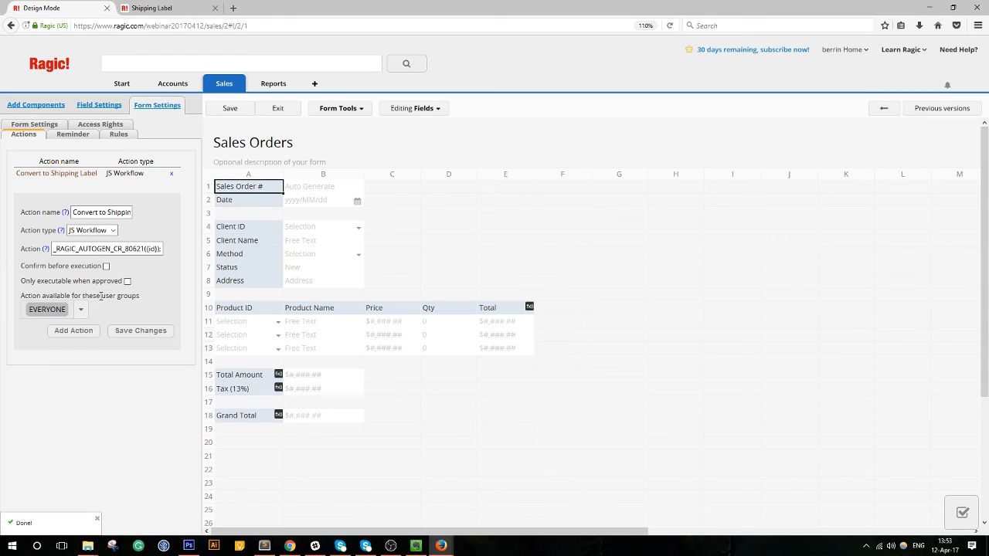
Keep the action available to EVERYONE, review its approval panel, then save and exit design mode.
left_click(81, 312)
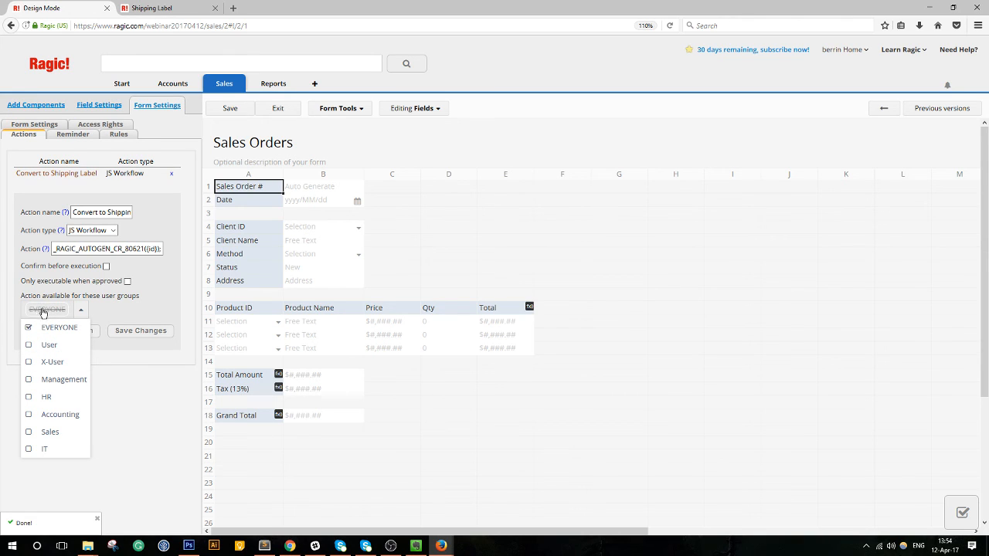
left_click(123, 312)
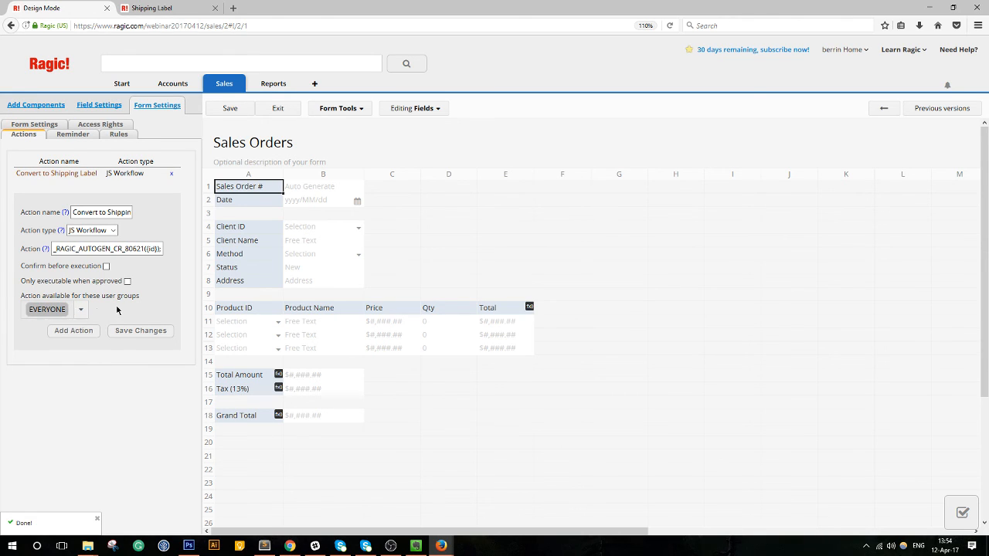
left_click(83, 311)
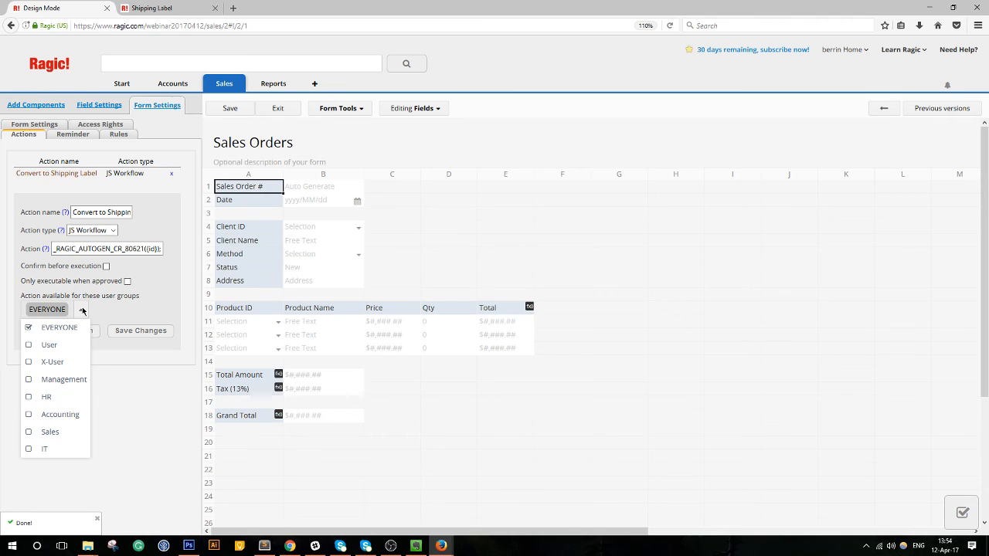
left_click(82, 311)
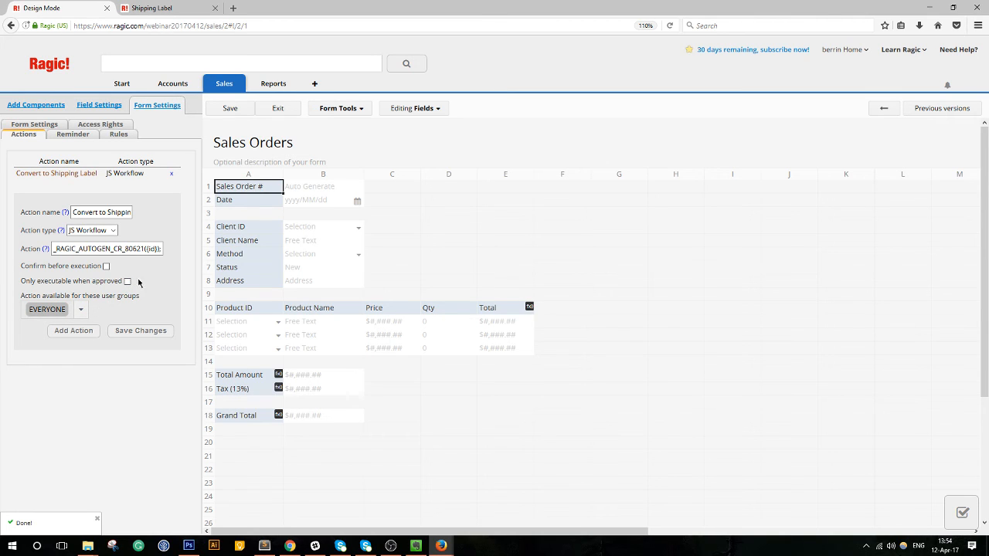
left_click(962, 512)
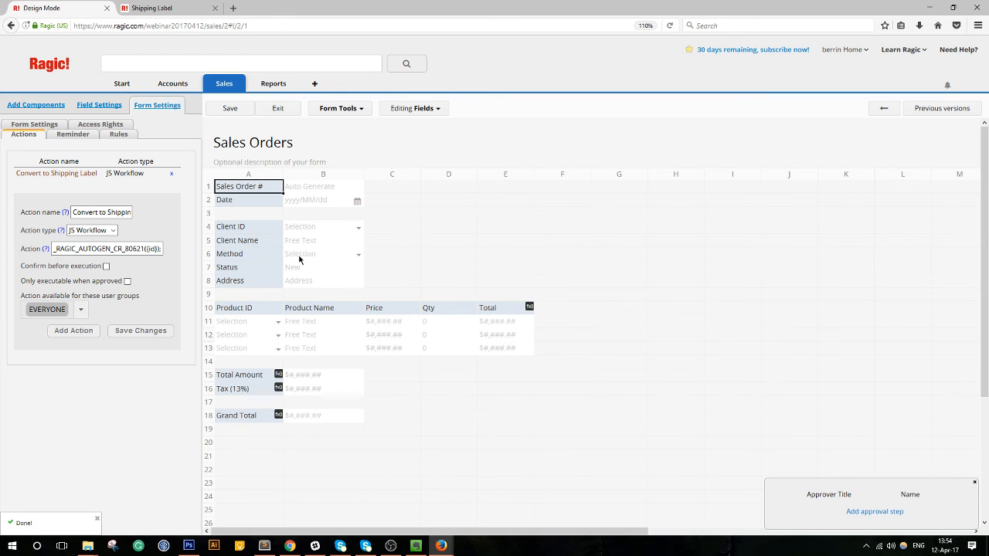
left_click(225, 109)
left_click(277, 108)
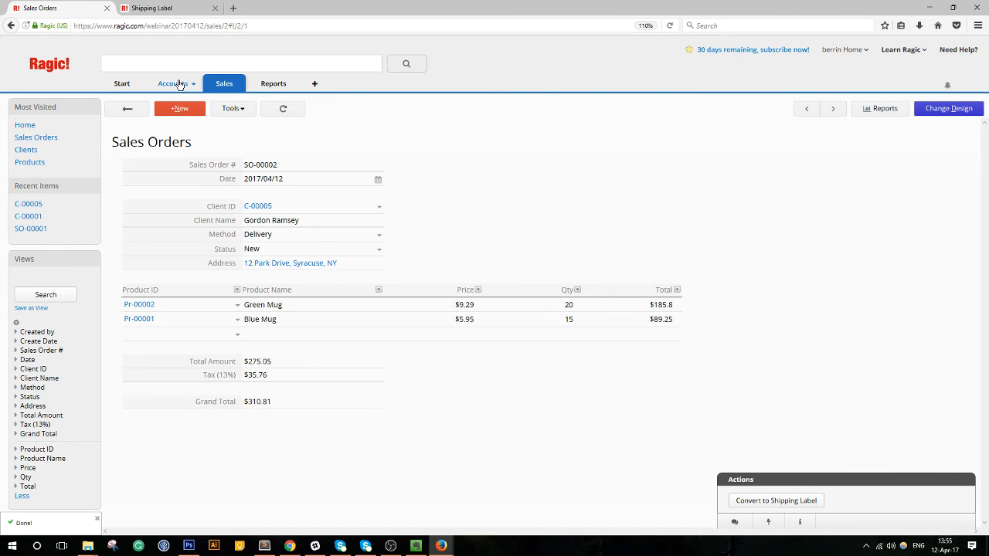
Open the Products sheet in a separate background tab beside sales order SO-00002.
mouse_move(222, 85)
middle_click(226, 106)
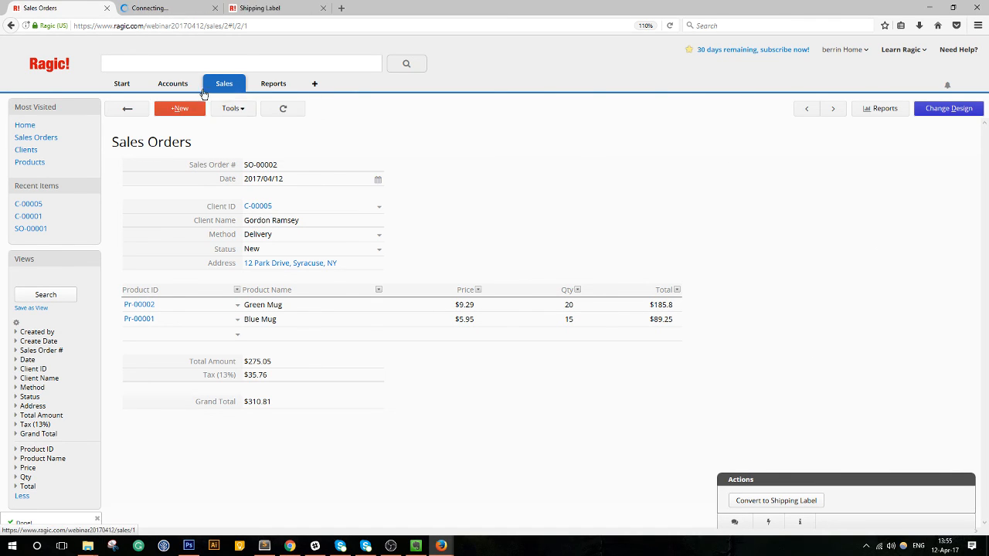
left_click(159, 9)
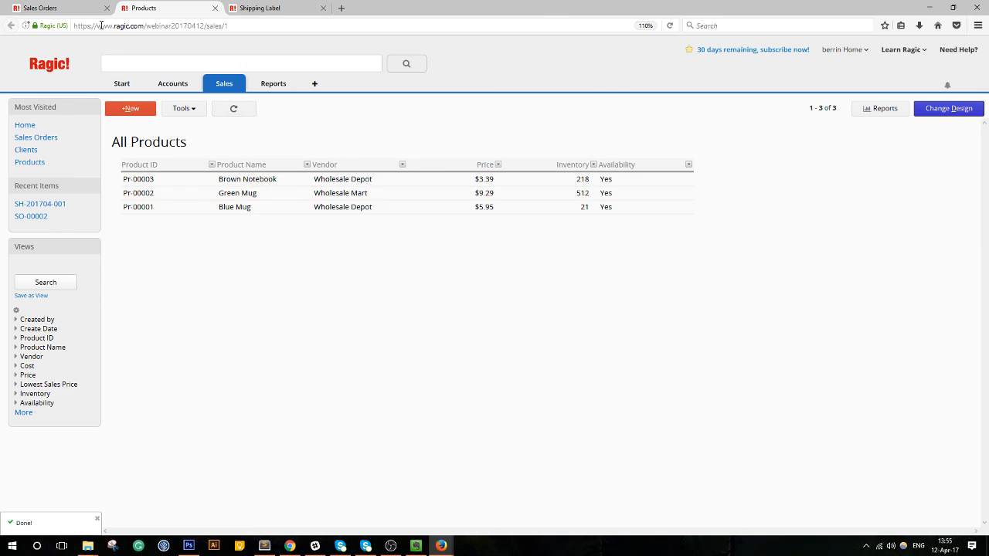
left_click(77, 9)
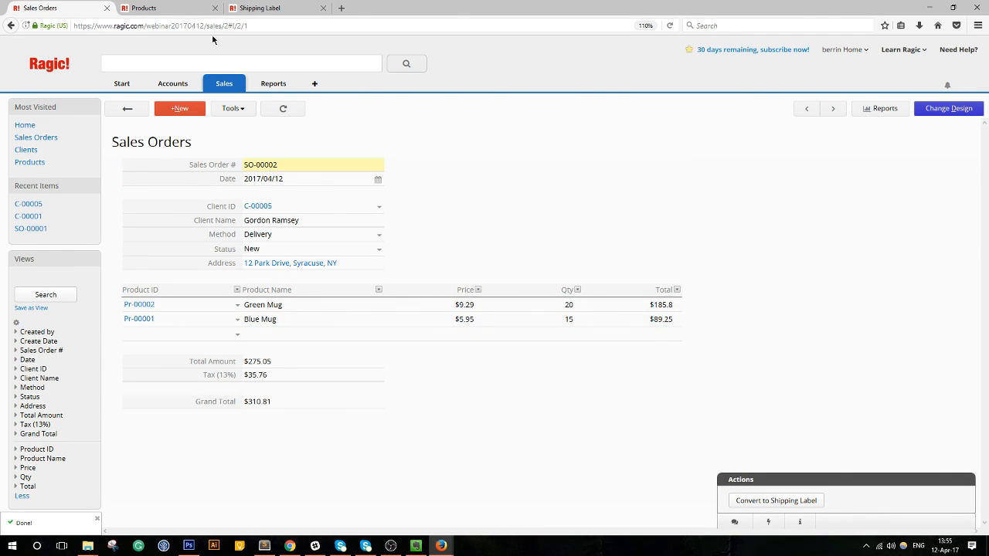
left_click(189, 9)
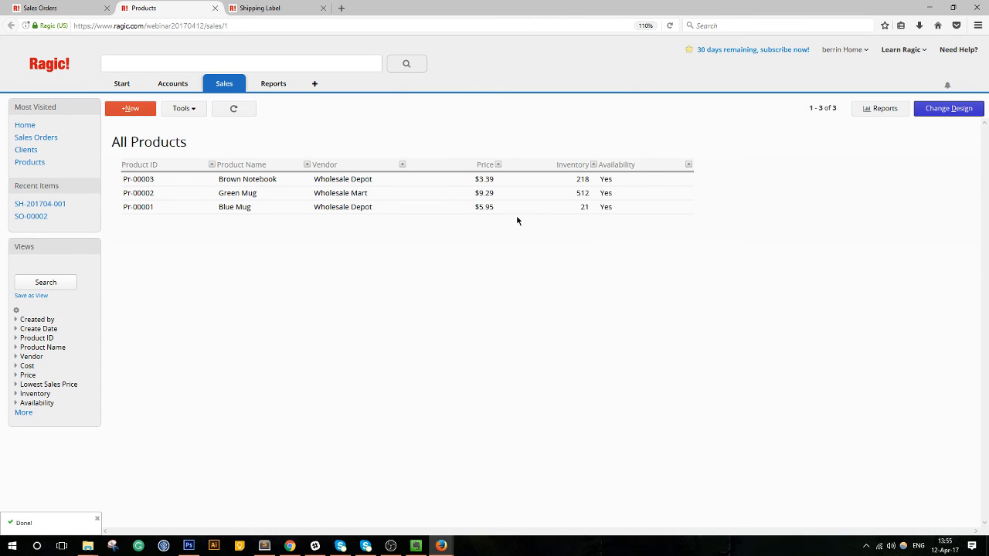
Put the Sales Orders form into design mode, then show the All Products list in the other tab.
left_click(55, 12)
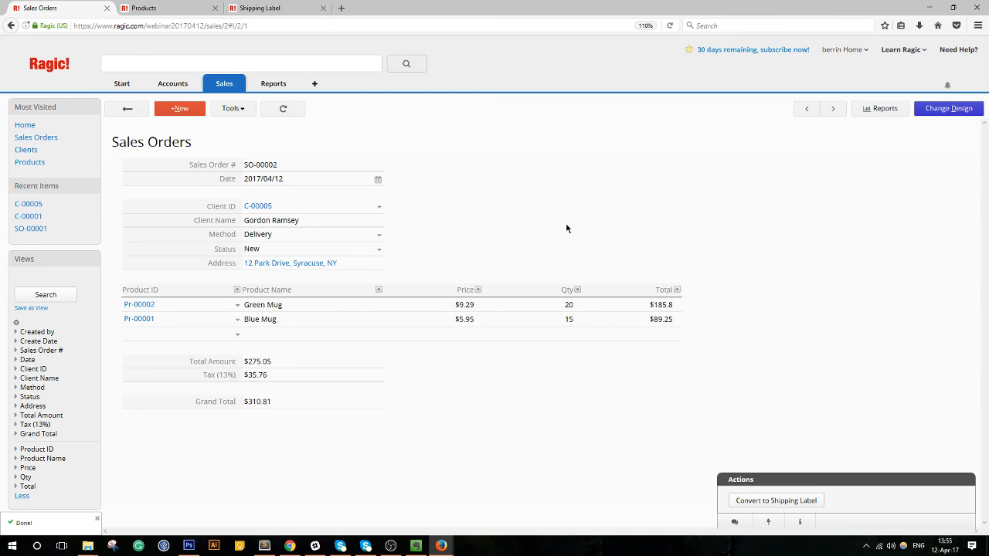
left_click(948, 108)
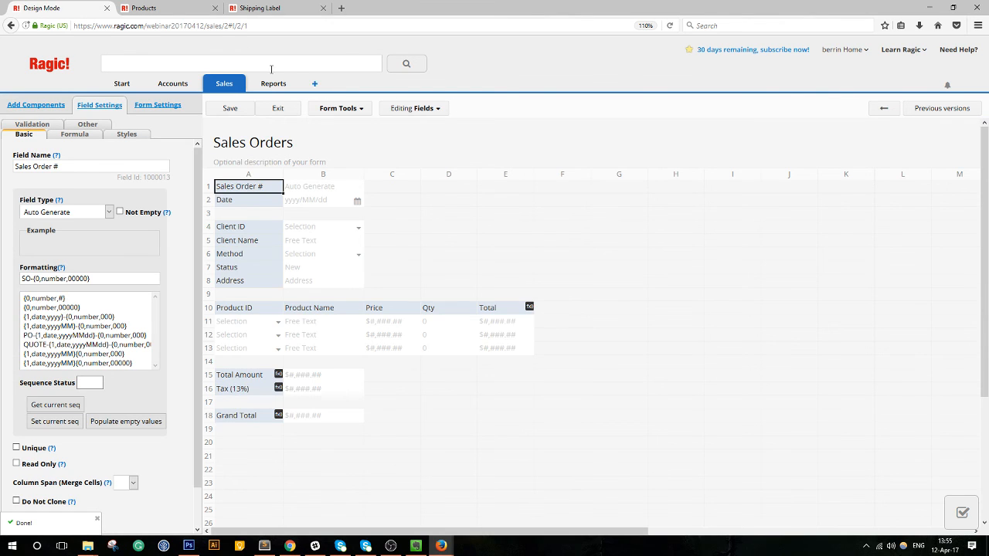
left_click(182, 15)
mouse_move(226, 87)
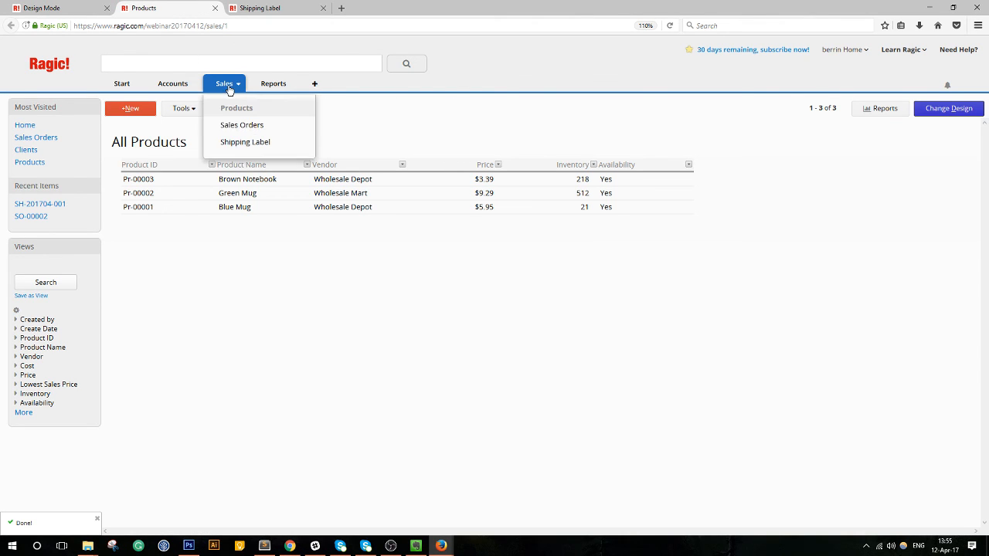
left_click(230, 109)
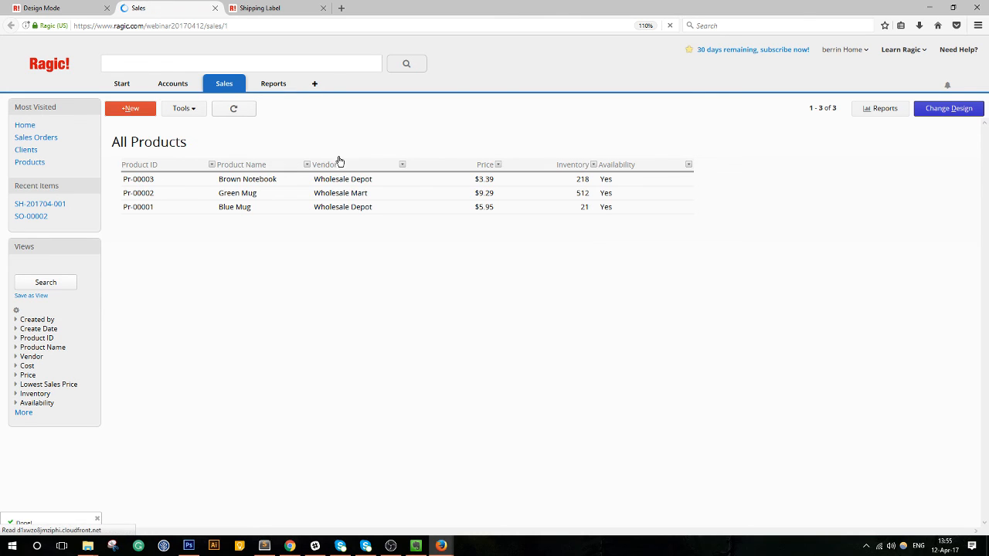
Open the Brown Notebook product record Pr-00003 with Inventory 218 and Availability Yes.
left_click(417, 181)
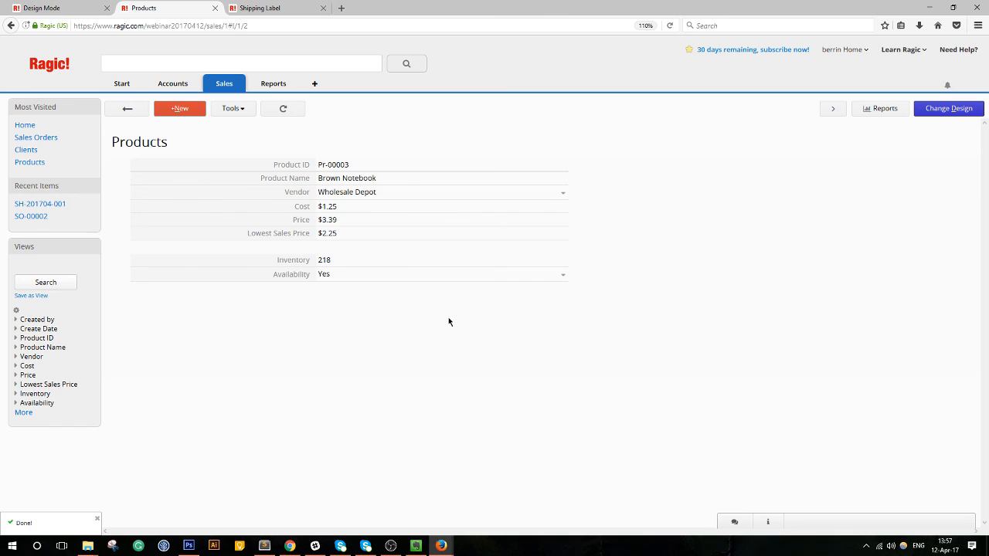
Open sales order SO-00001 ($260.44) in design mode and bring up the Form Tools menu.
left_click(221, 82)
left_click(222, 83)
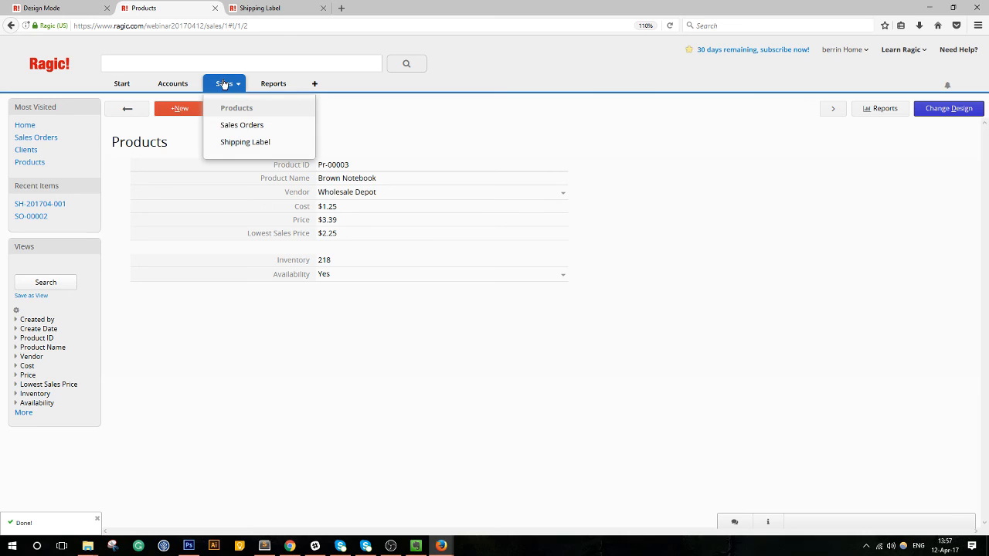
left_click(234, 125)
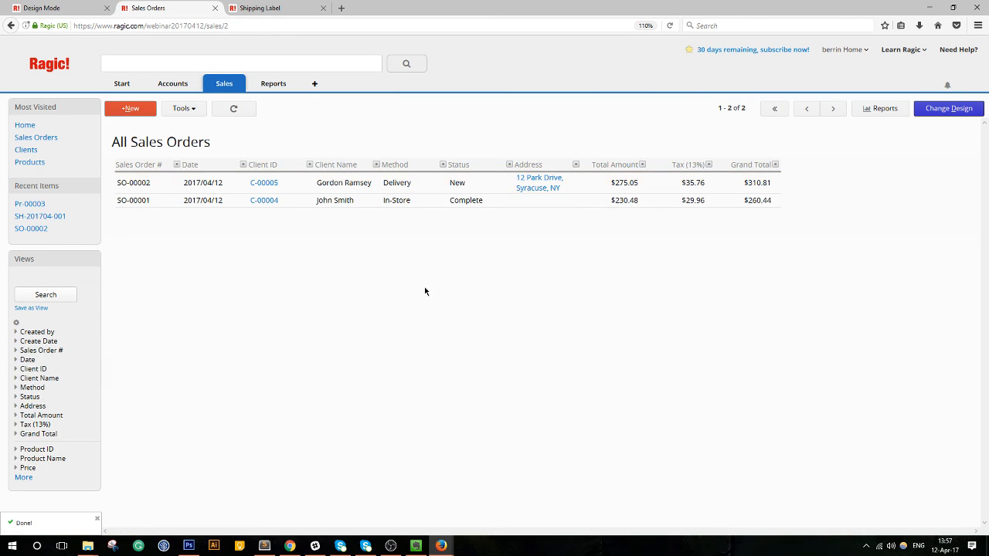
left_click(415, 208)
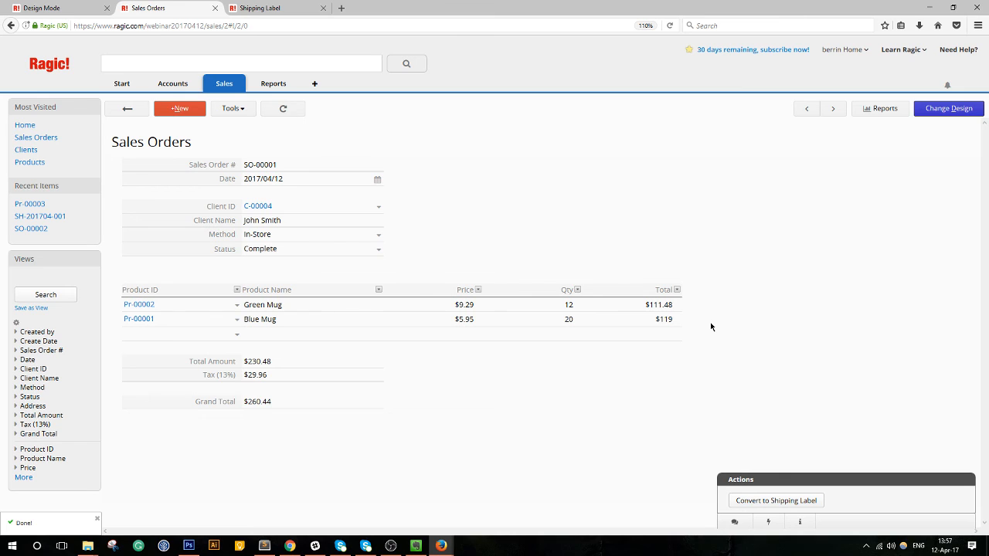
left_click(956, 111)
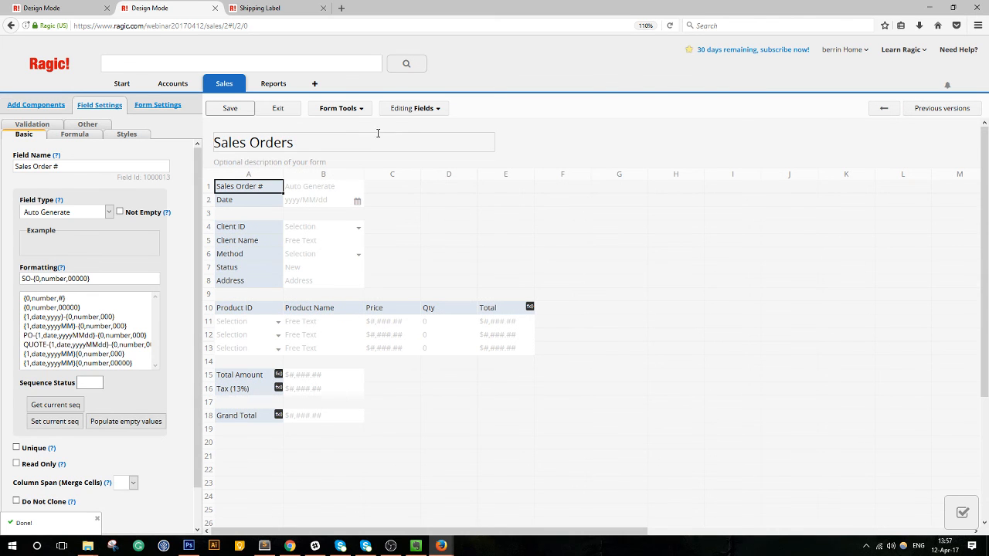
left_click(333, 111)
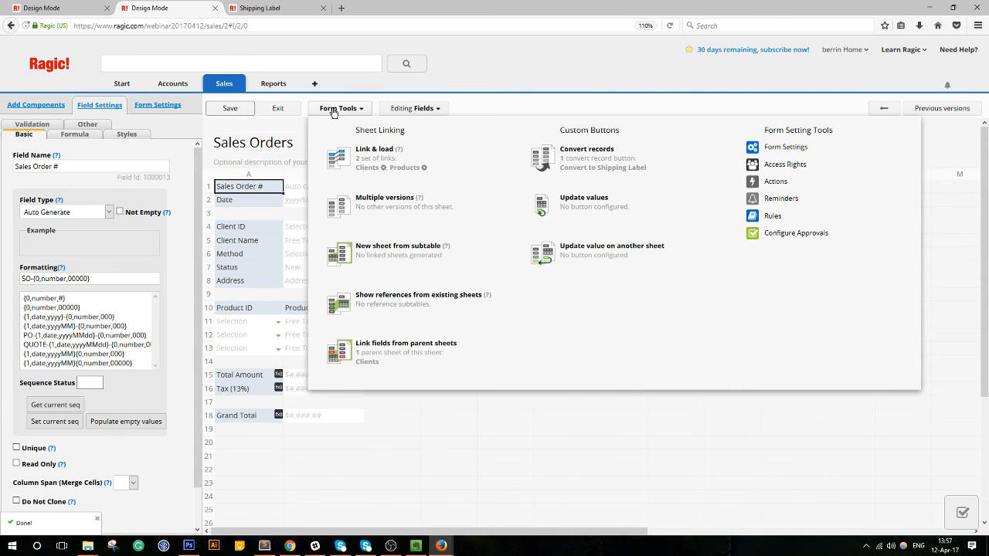
Start an update-value-on-another-sheet rule on Products that subtracts Qty from Inventory.
left_click(595, 258)
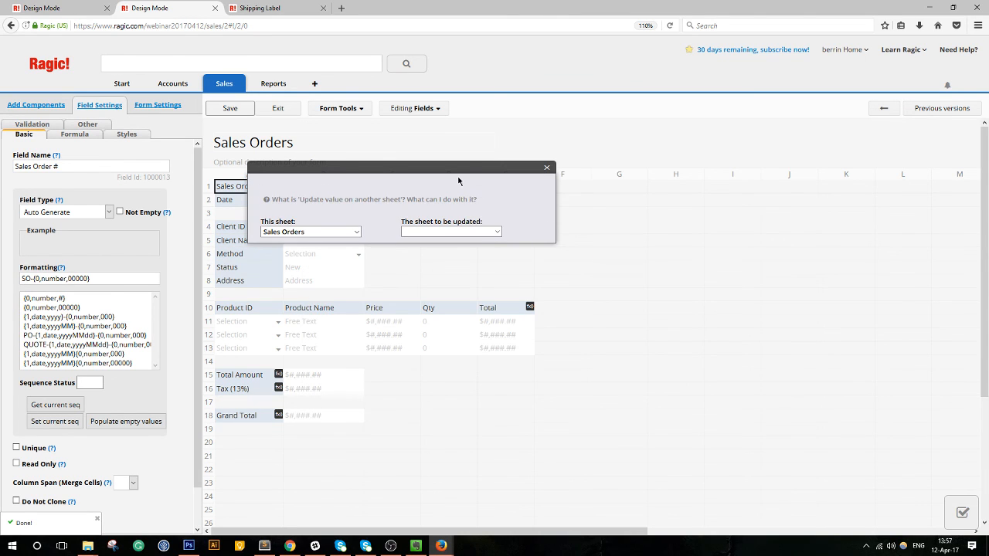
left_click_drag(460, 166, 596, 125)
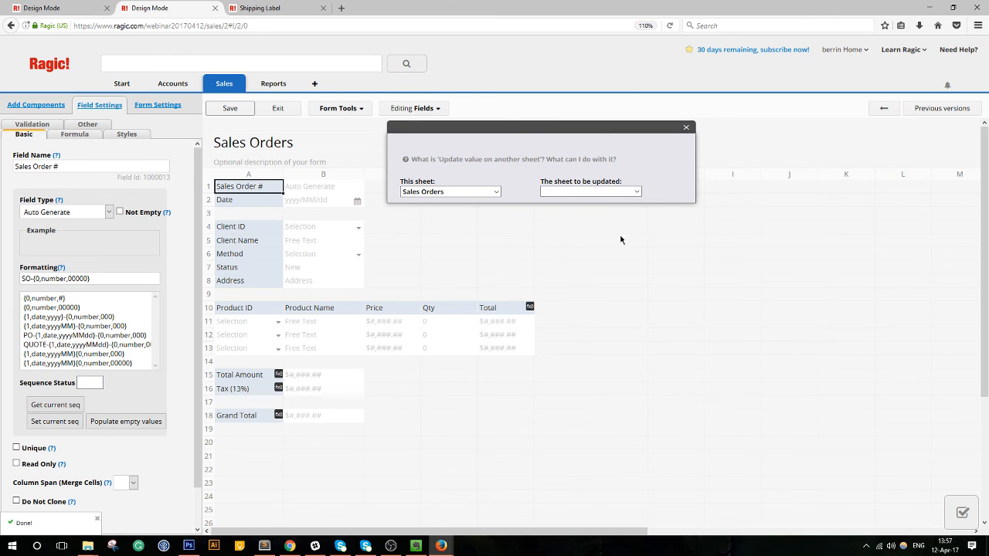
left_click(590, 193)
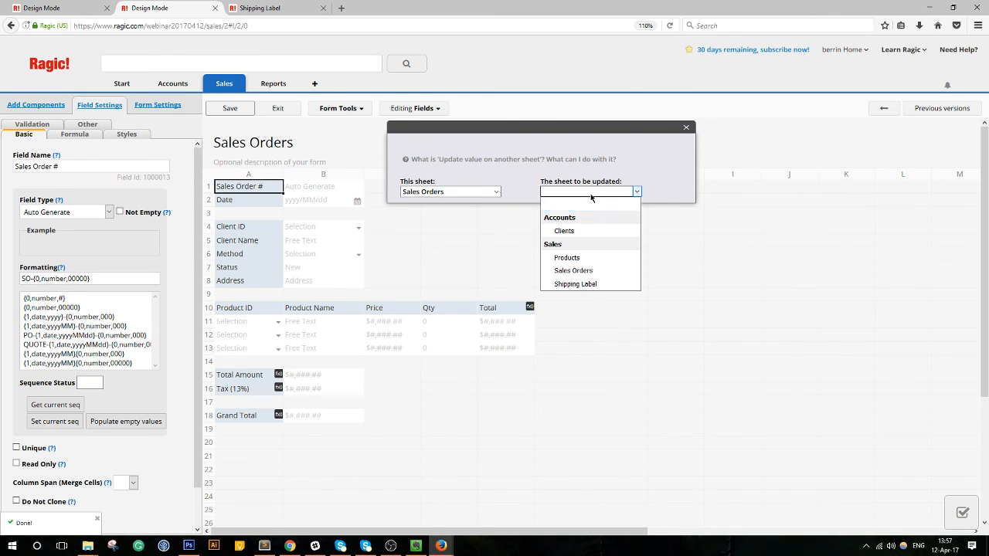
left_click(590, 260)
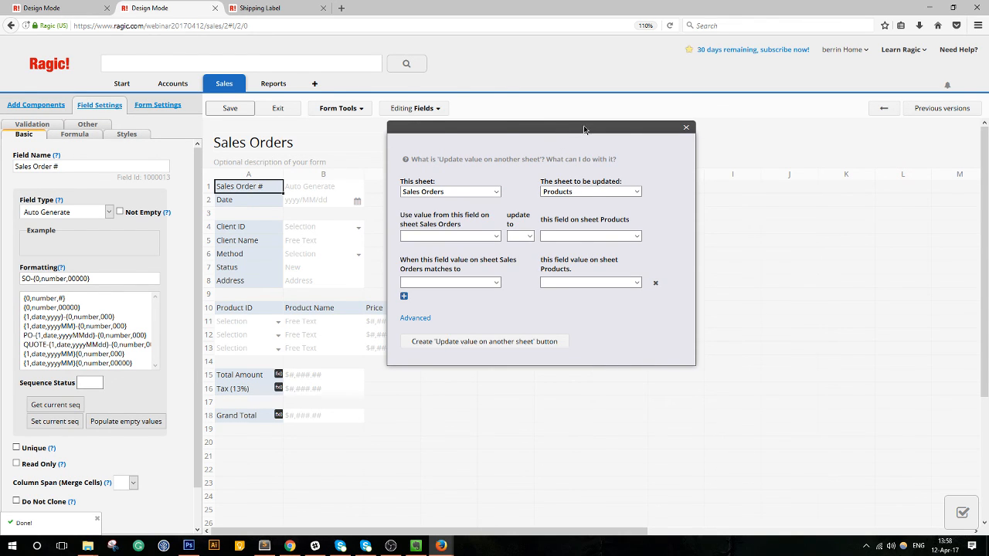
left_click_drag(583, 125, 608, 39)
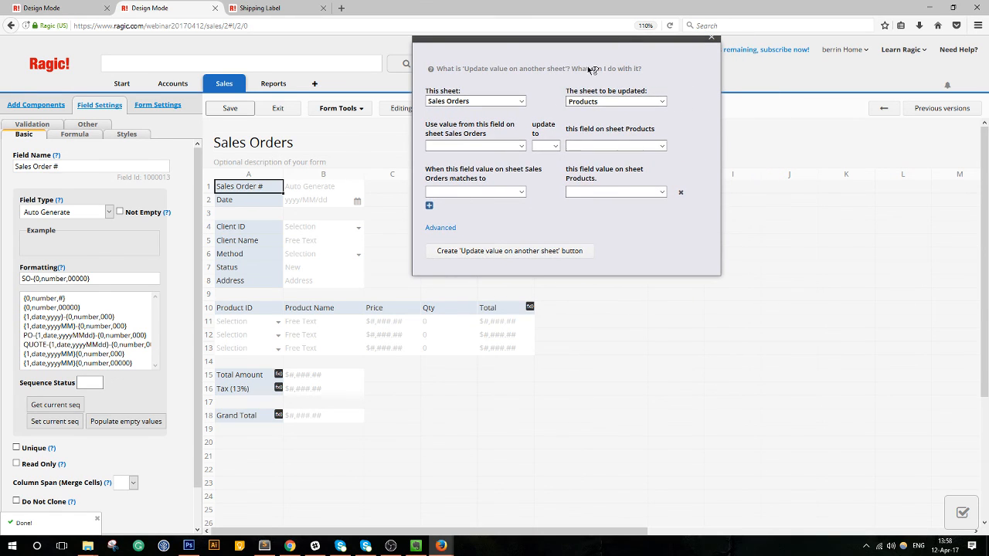
left_click(512, 144)
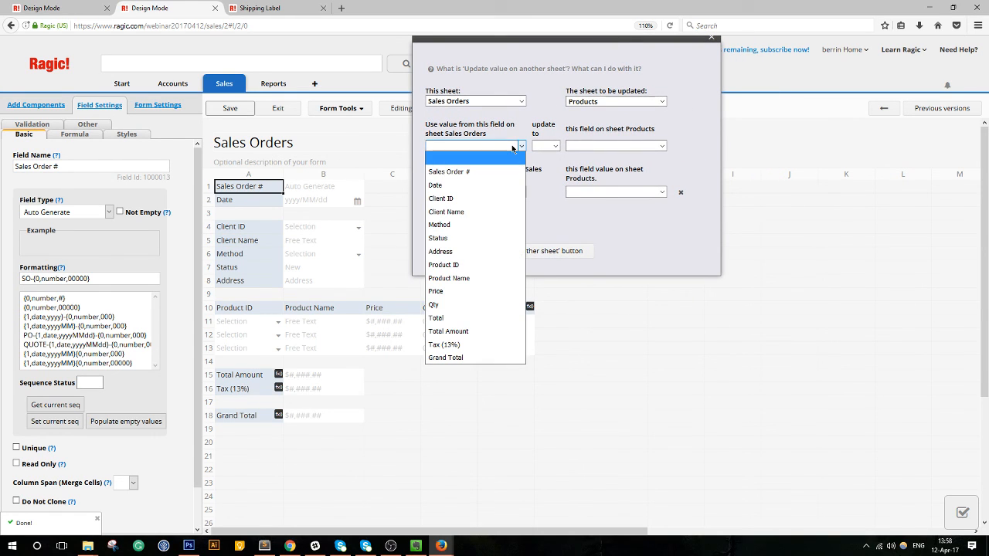
left_click(467, 304)
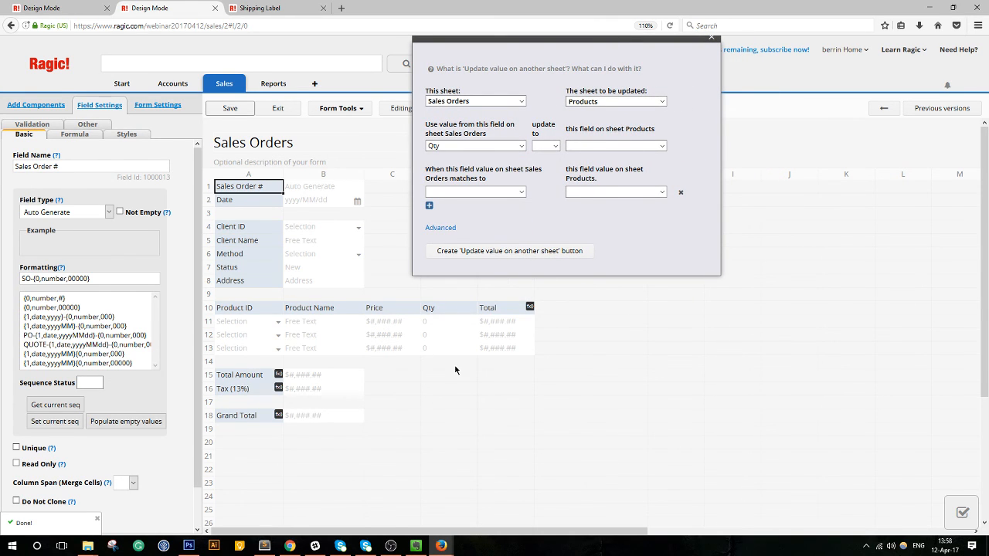
left_click(553, 145)
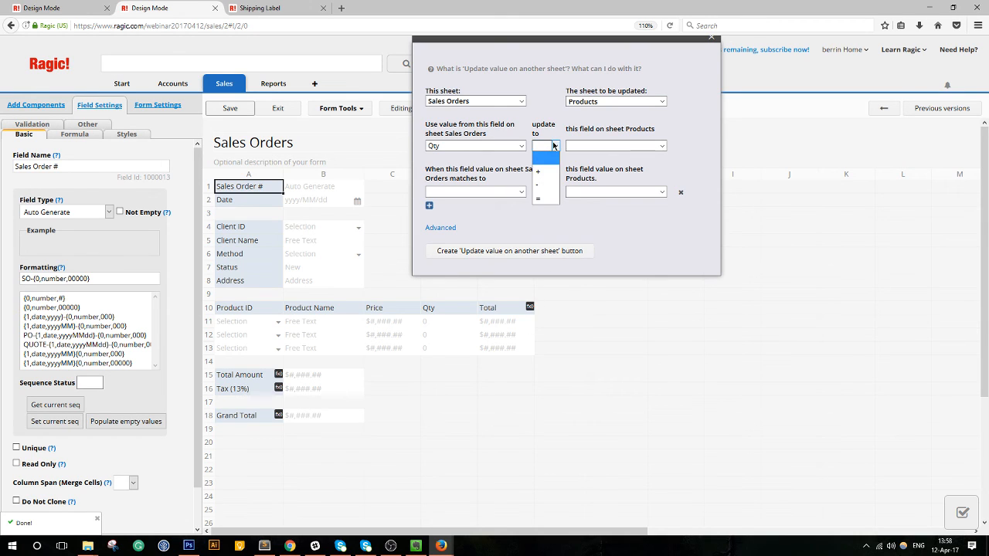
left_click(542, 190)
left_click(614, 145)
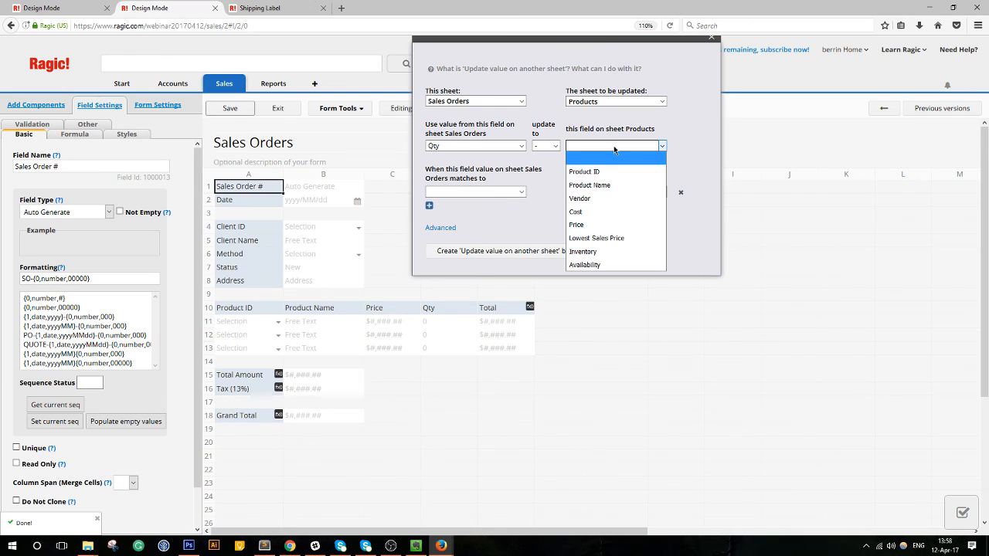
left_click(601, 252)
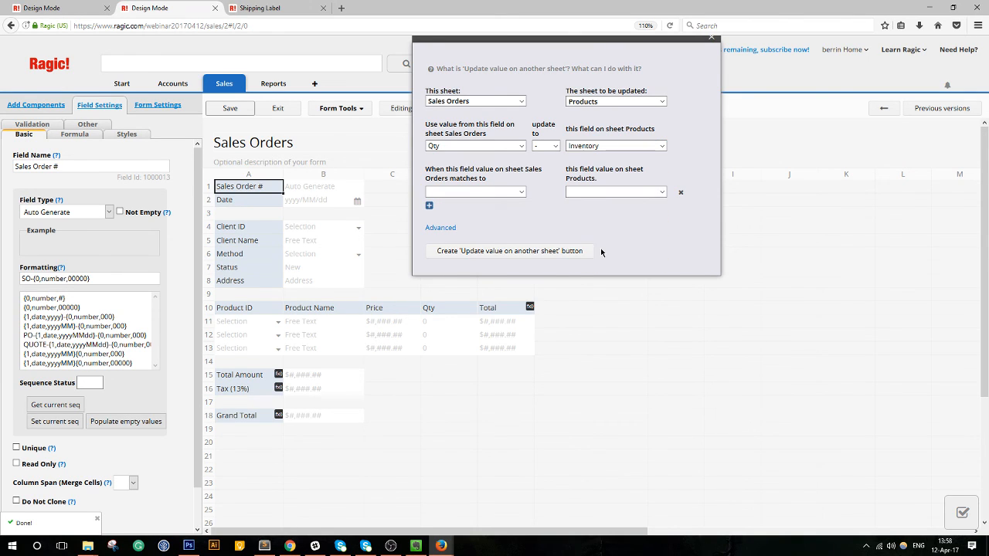
Match sales order Product ID to product Product ID and create the action button.
left_click(517, 194)
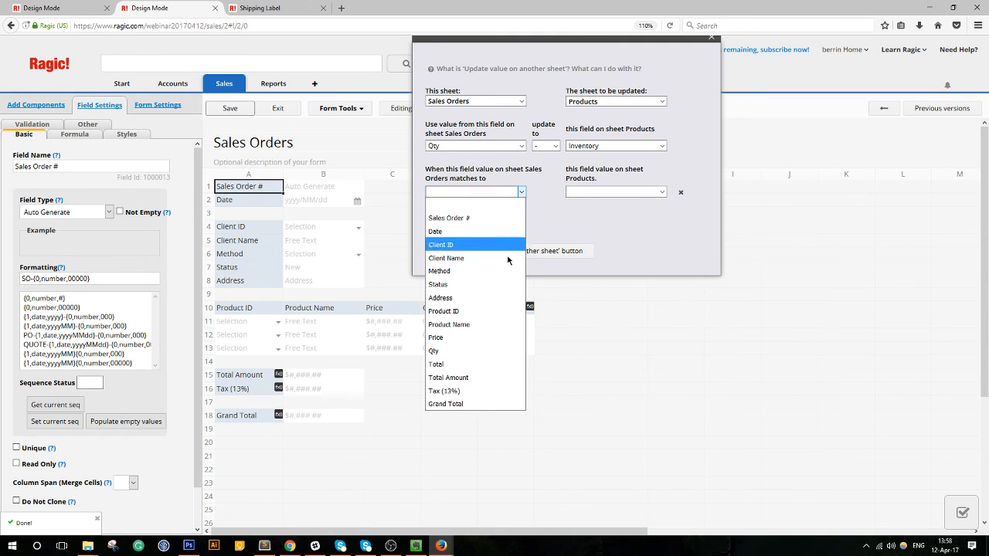
left_click(514, 311)
left_click(607, 189)
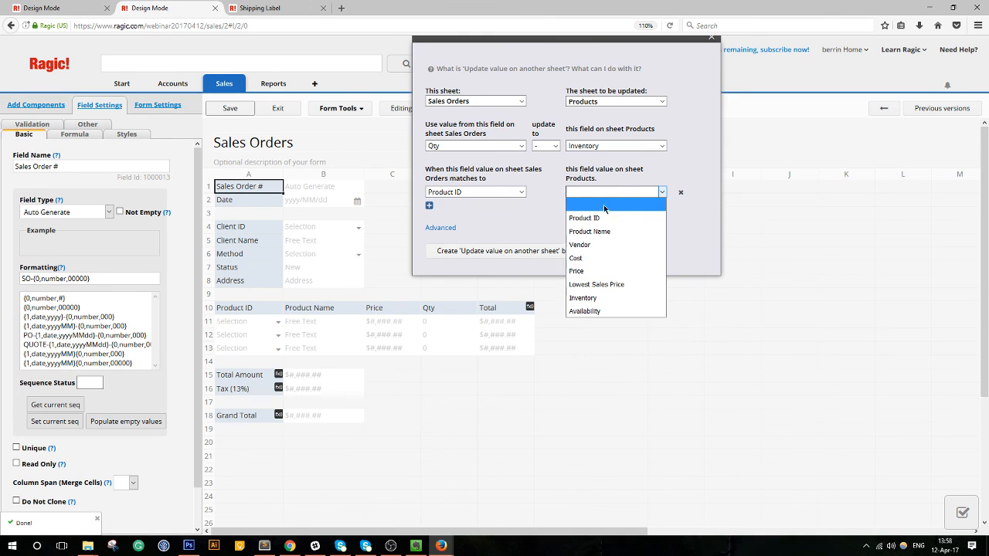
left_click(599, 217)
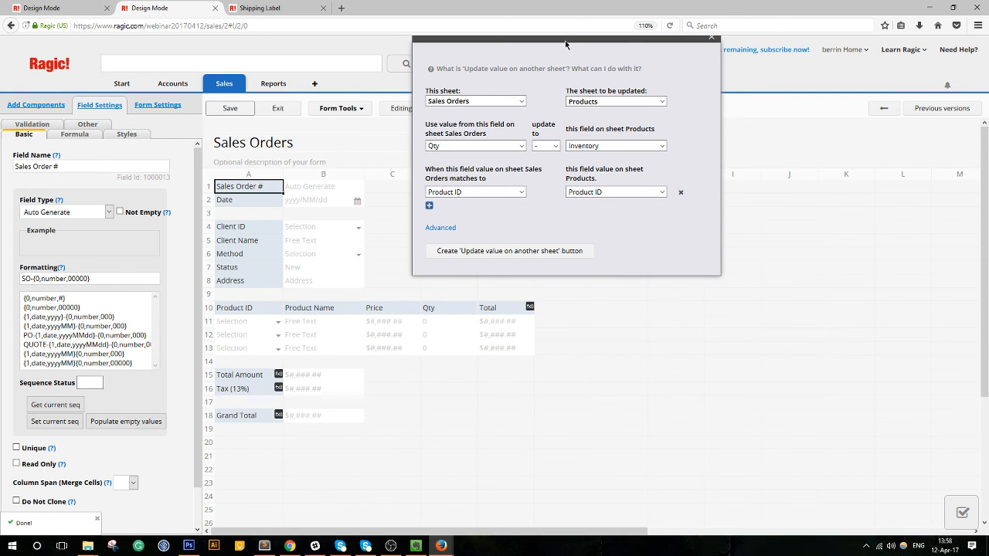
left_click_drag(565, 40, 586, 55)
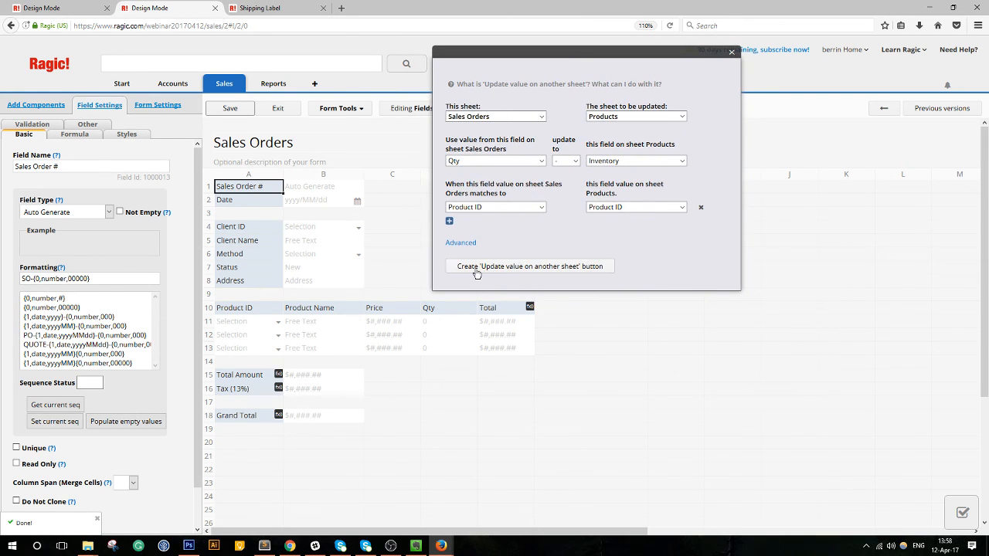
left_click(564, 267)
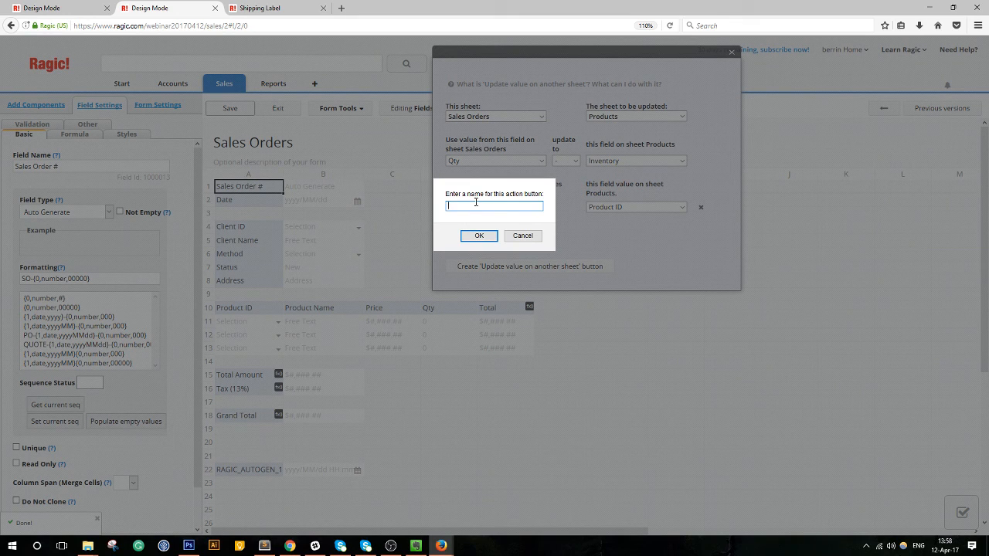
Name the new button 'Update Inventory', dismiss the notice, and save the Sales Orders design.
type("Update Inventory")
left_click(471, 238)
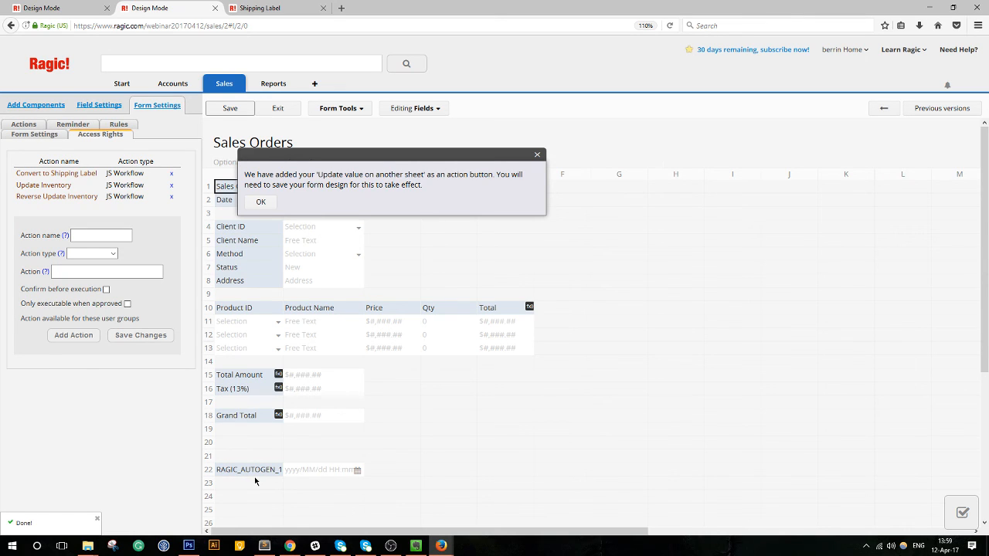
left_click(261, 204)
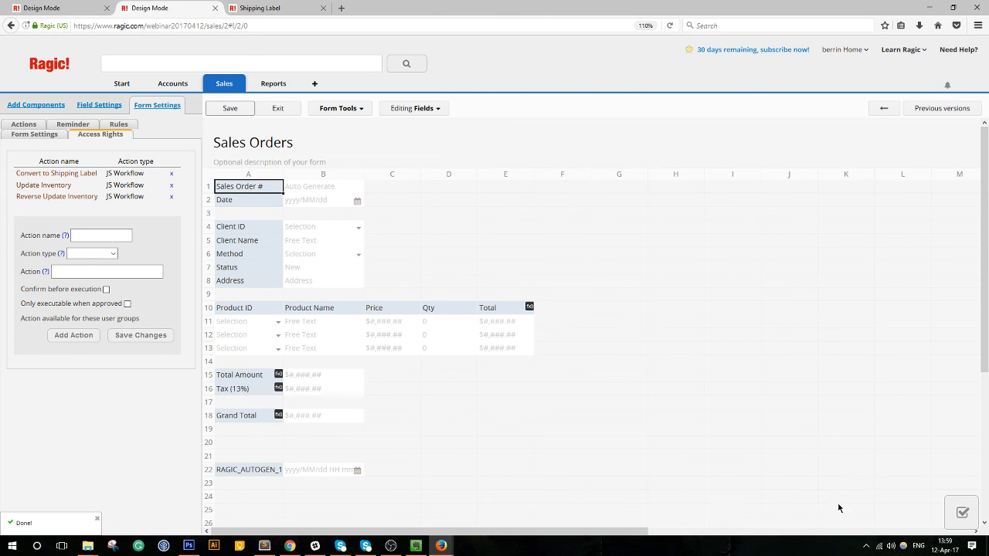
left_click(963, 513)
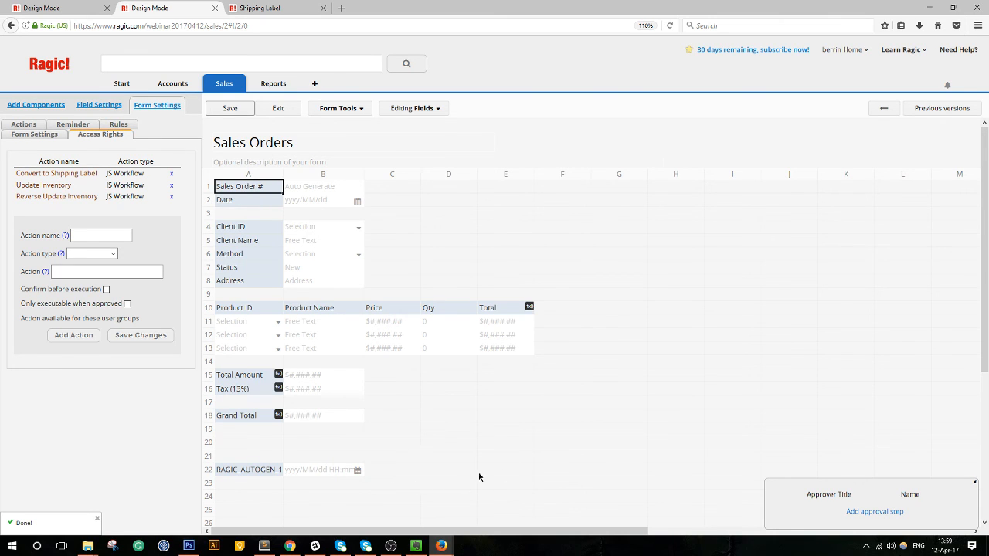
left_click(975, 485)
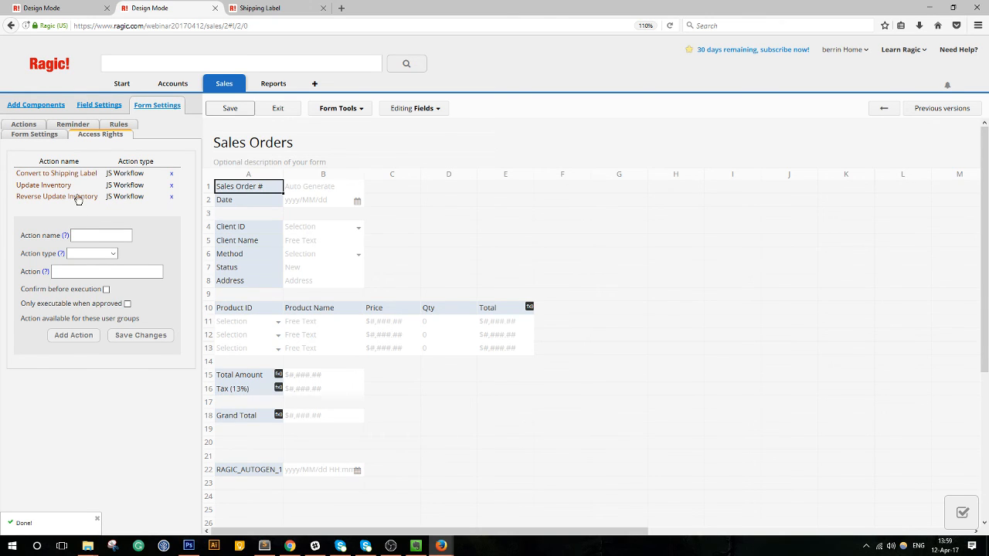
left_click(229, 108)
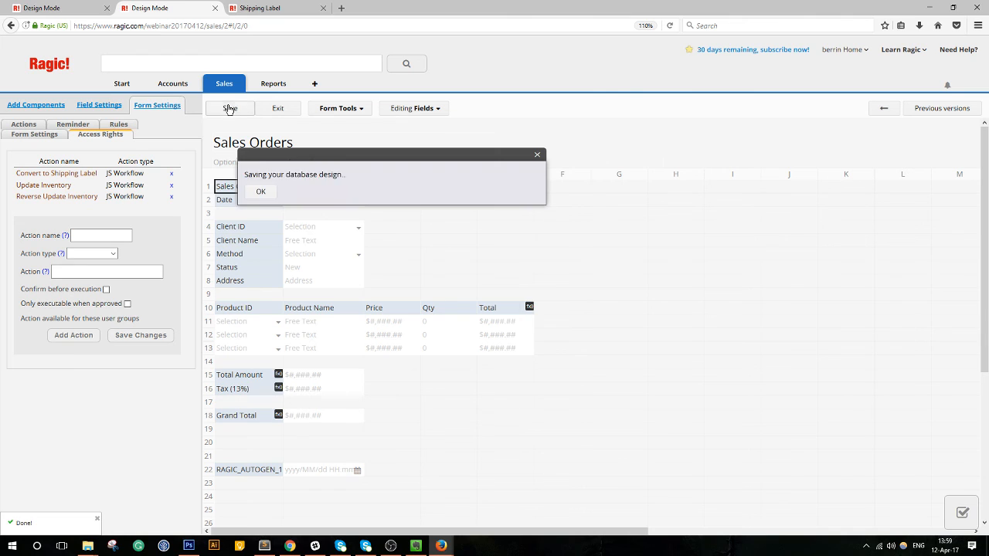
Leave design mode and check the Green Mug and Blue Mug product details for SO-00001.
left_click(287, 109)
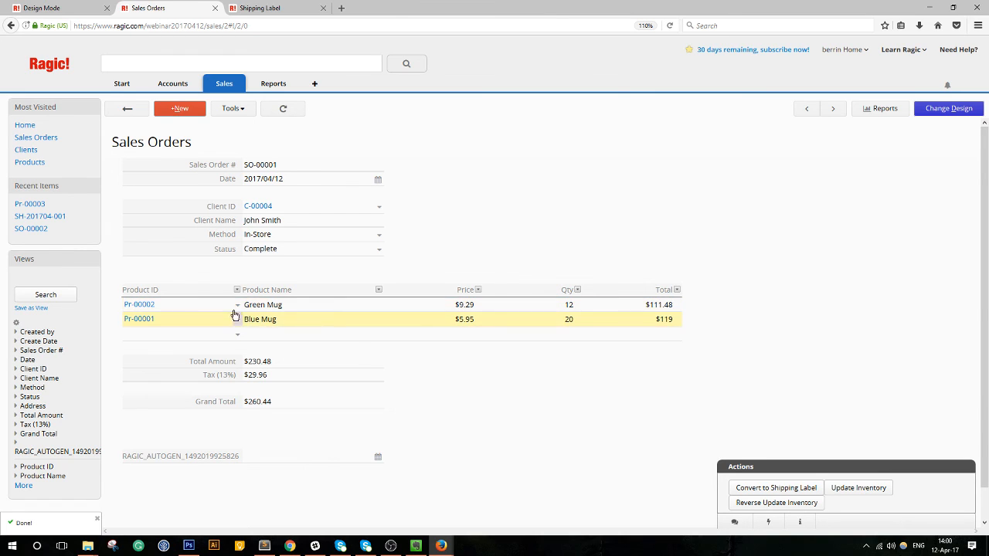
left_click(150, 306)
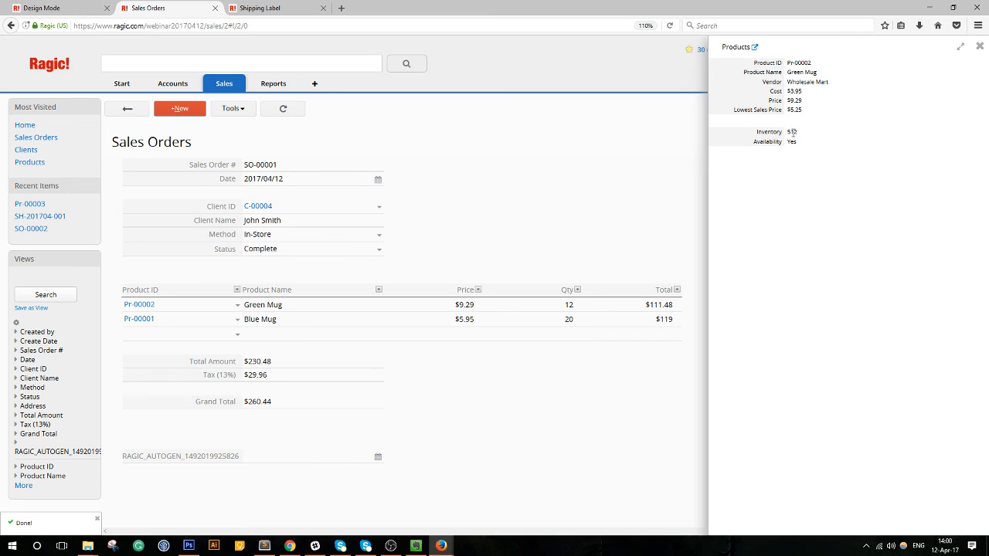
left_click(140, 322)
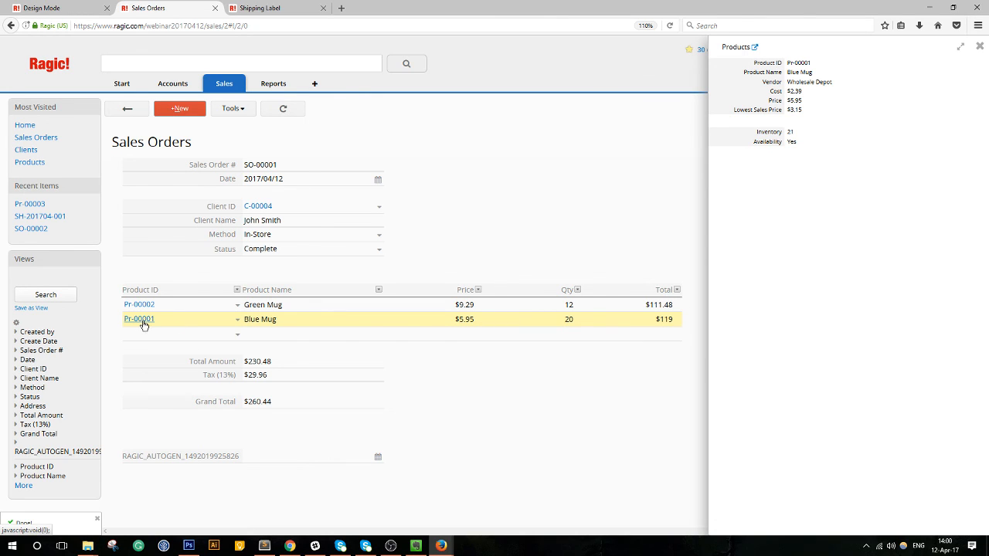
left_click(980, 48)
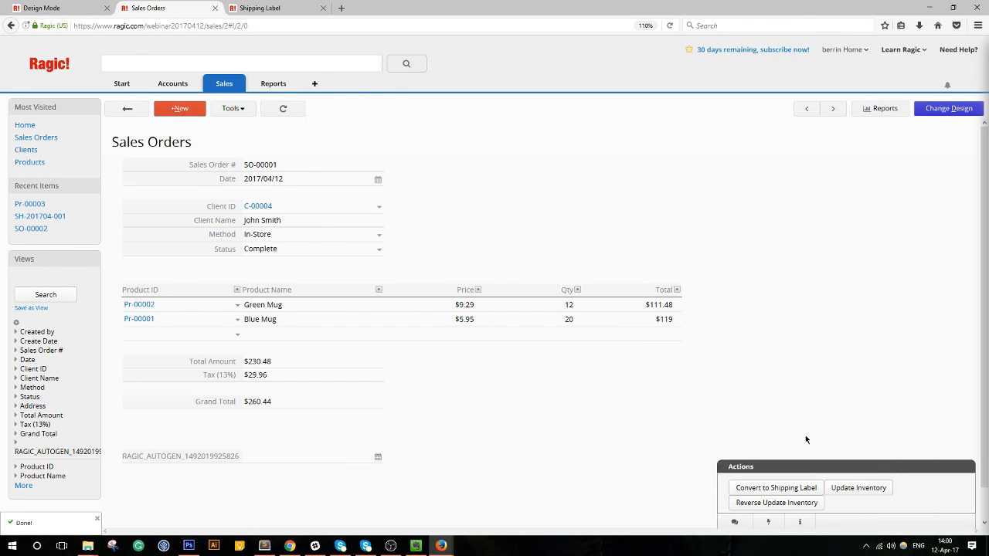
Run Update Inventory on SO-00001 and recheck the Blue Mug's reduced stock.
left_click(862, 489)
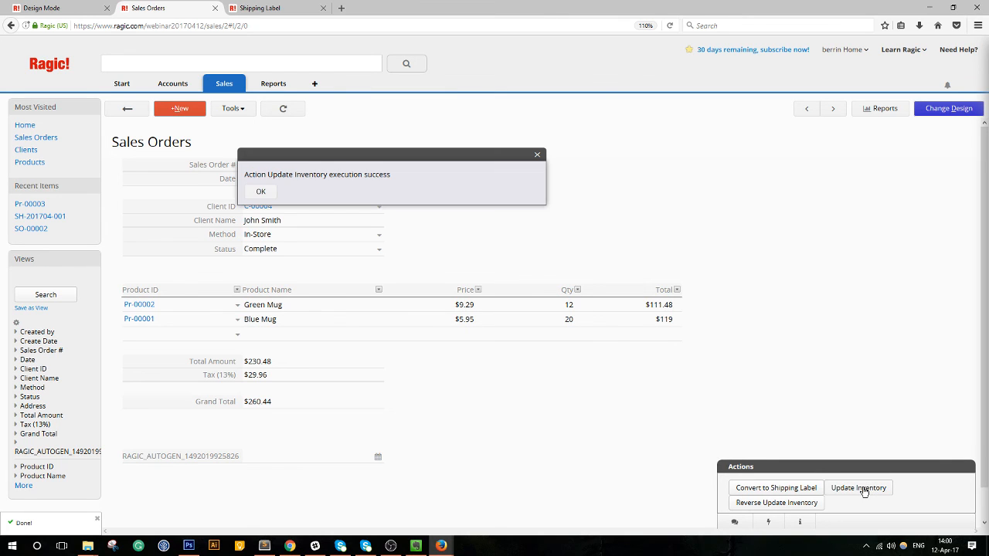
left_click(261, 192)
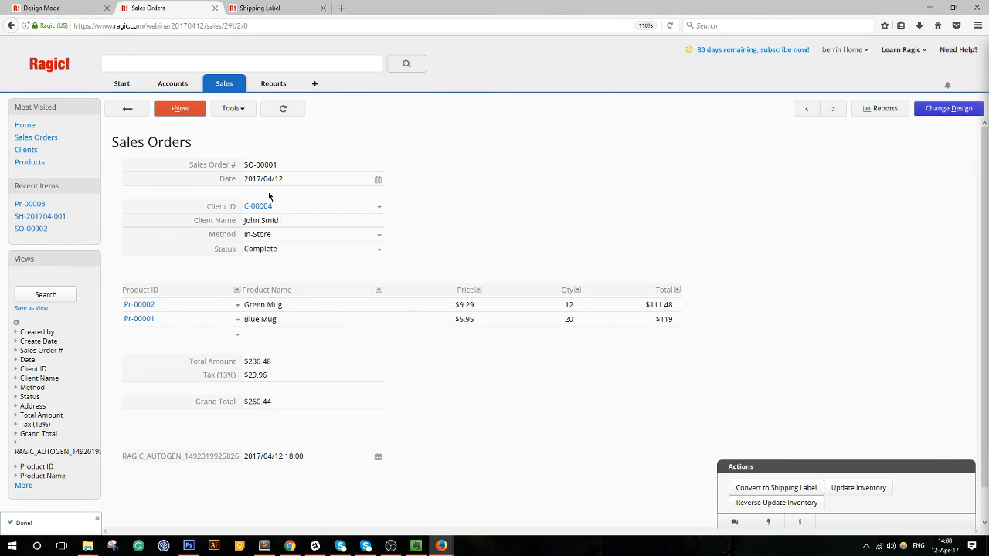
left_click(132, 324)
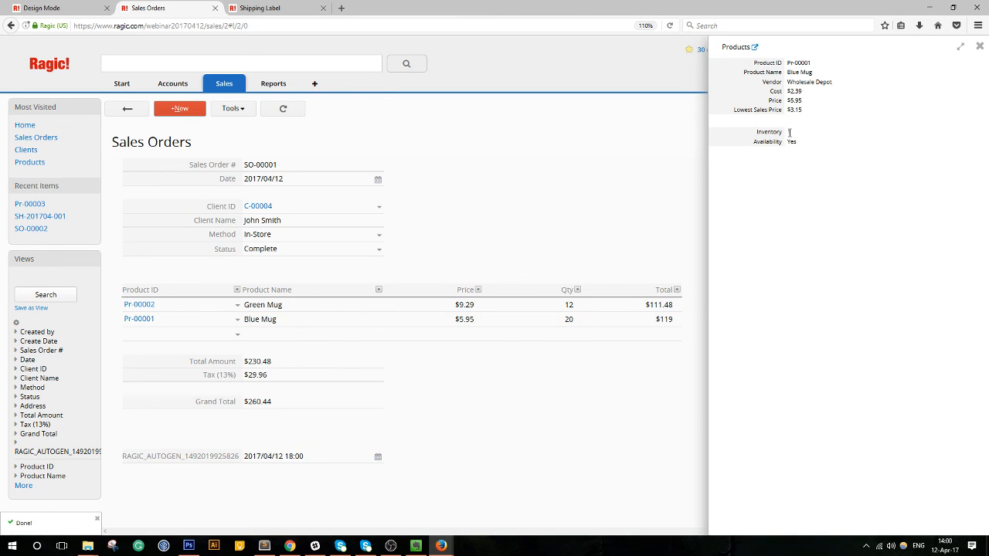
left_click(979, 48)
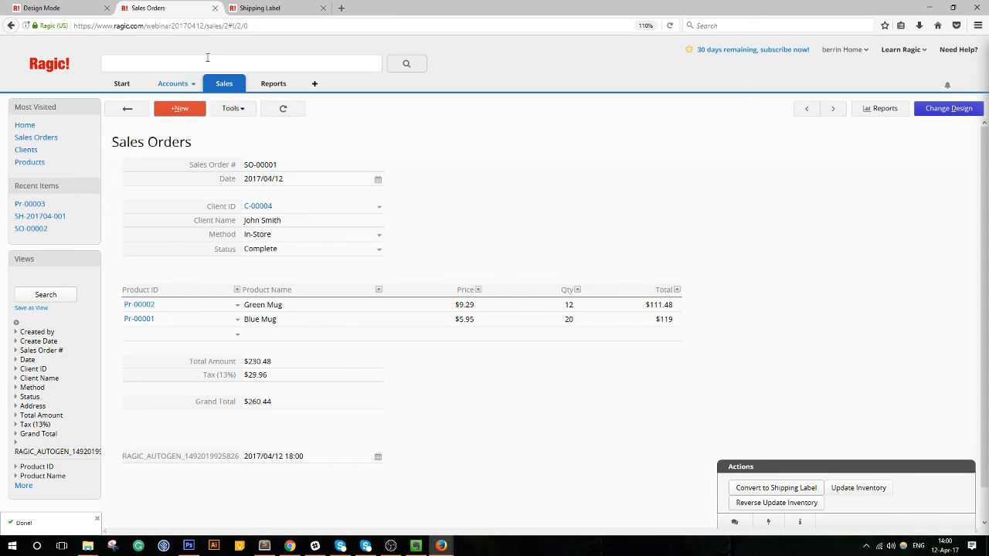
Check the Green Mug and Blue Mug inventories in Products, then open the Products form in design mode.
mouse_move(223, 91)
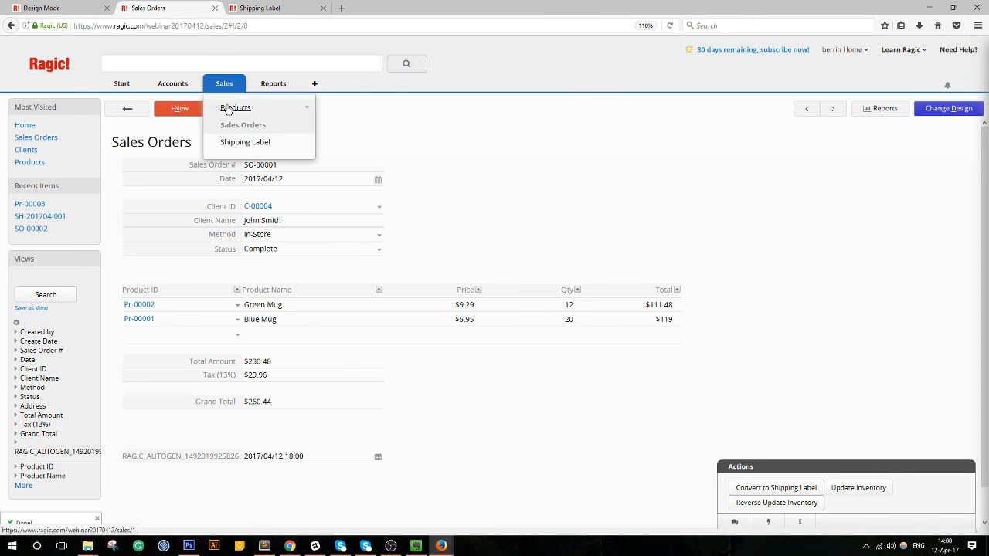
left_click(230, 109)
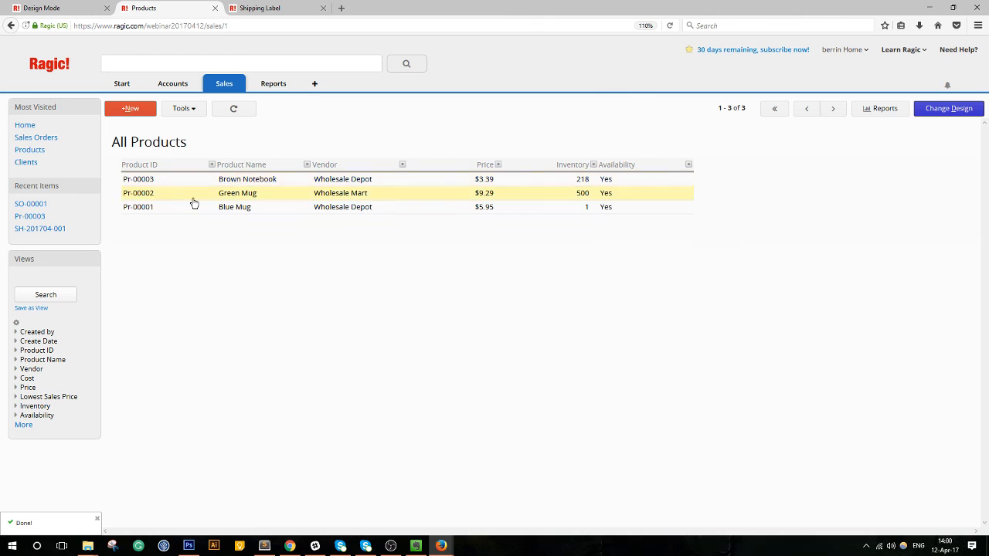
left_click(193, 195)
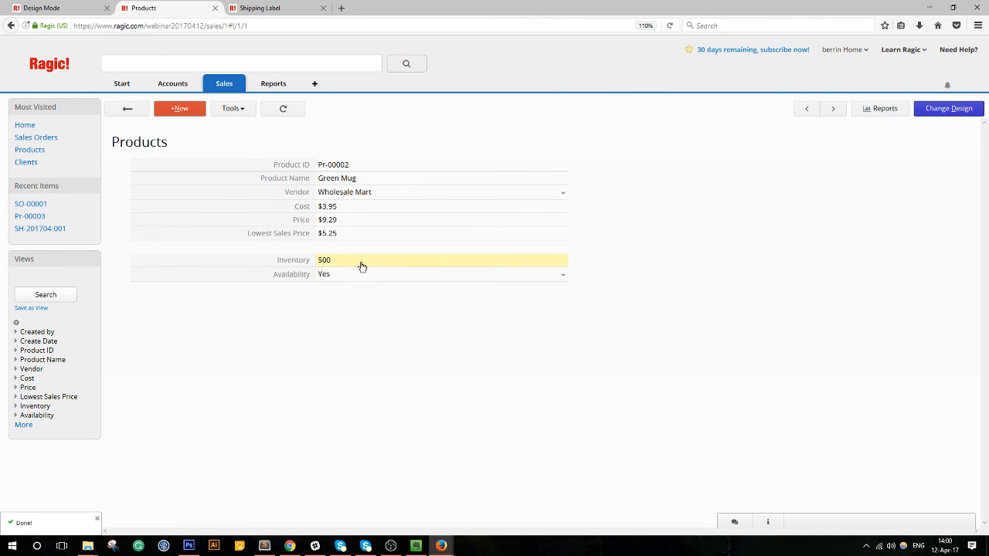
left_click(827, 108)
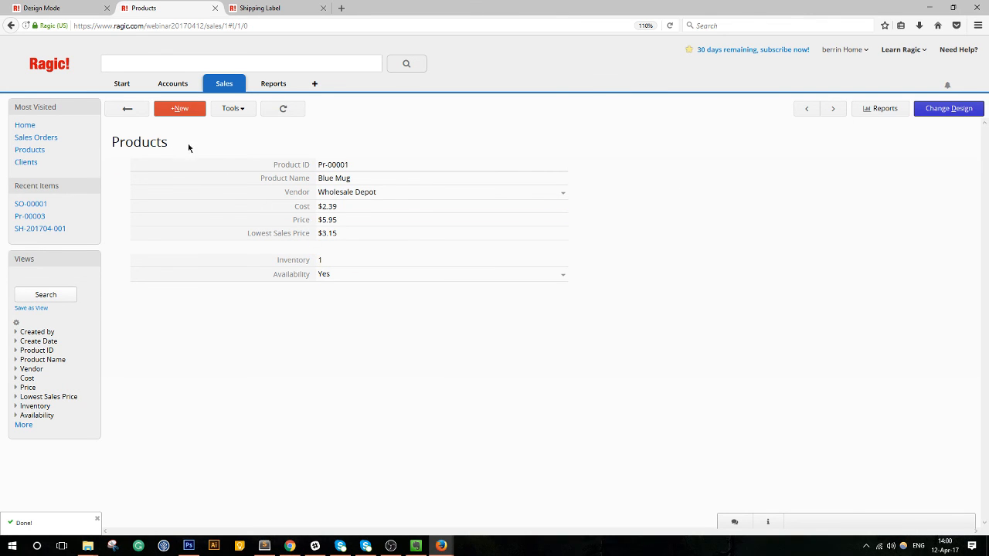
left_click(126, 109)
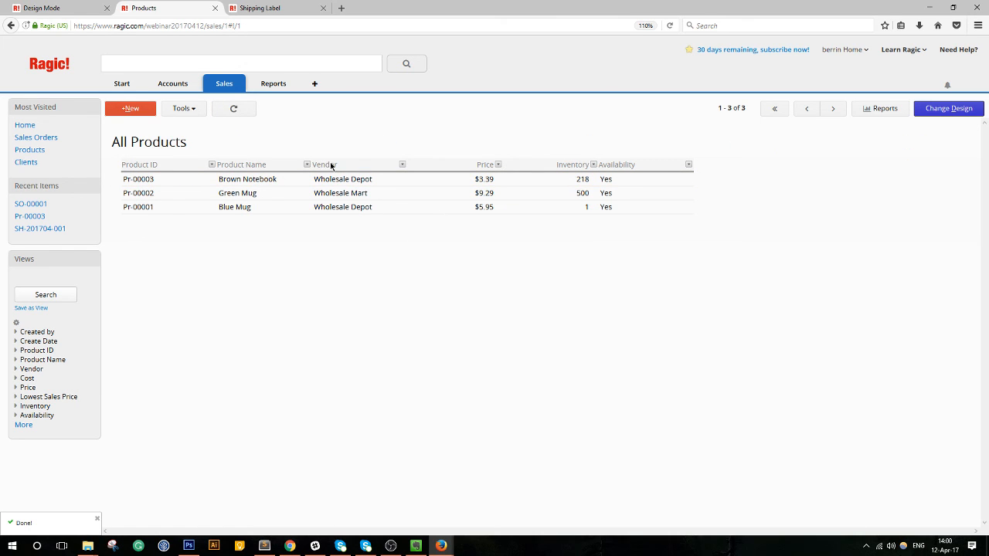
left_click(559, 209)
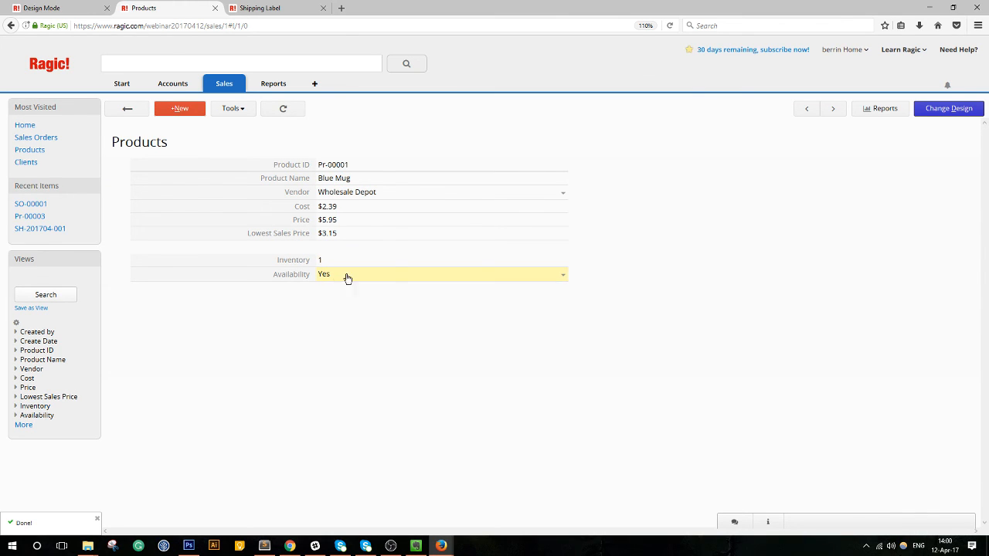
left_click(926, 112)
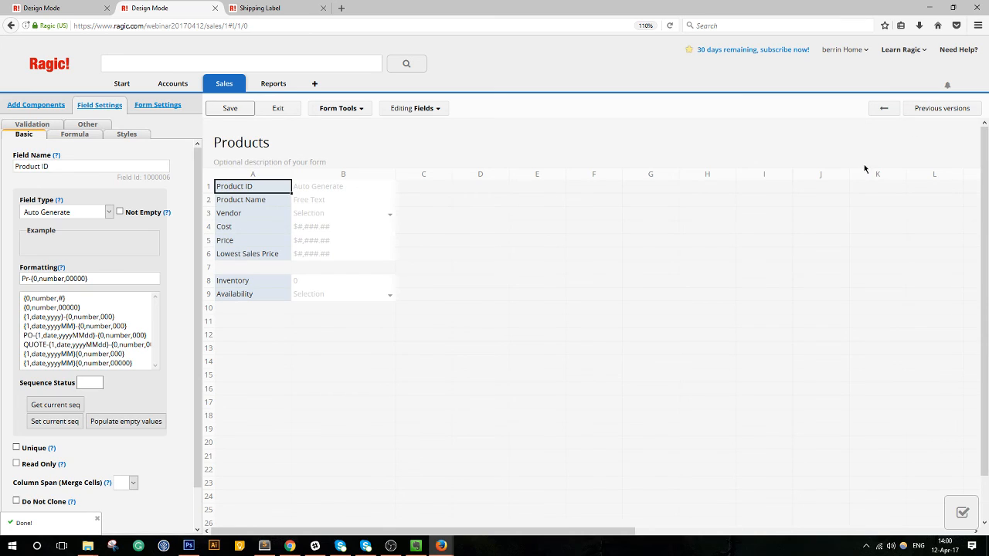
Give the Availability field (A9) the formula IF(A8>1=="Yes","No") and save the Products design.
left_click(254, 298)
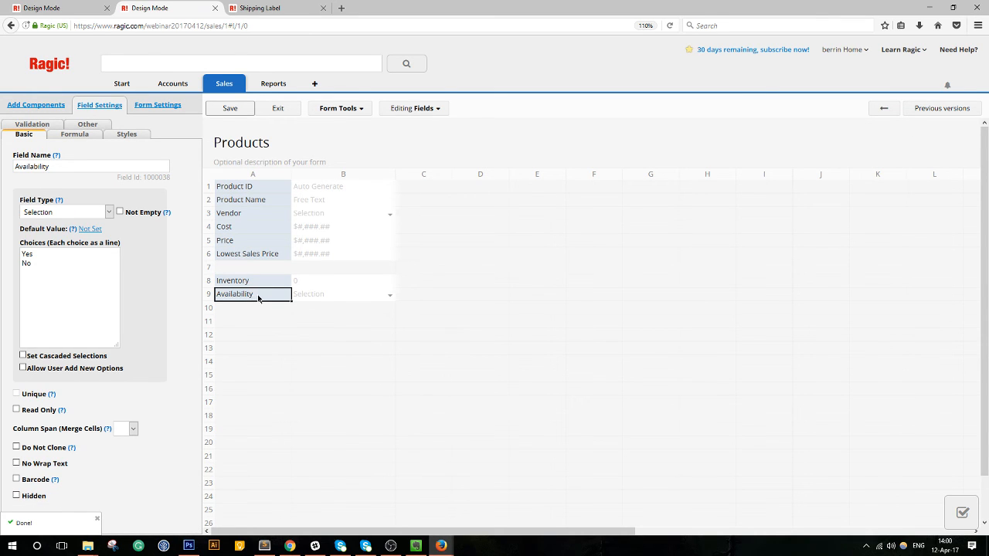
left_click(75, 135)
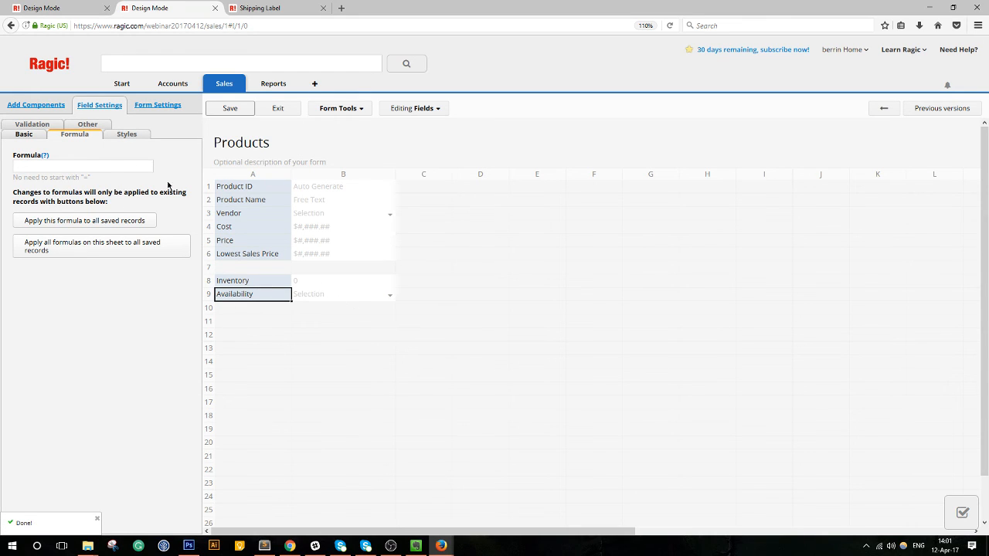
left_click(79, 167)
left_click(34, 136)
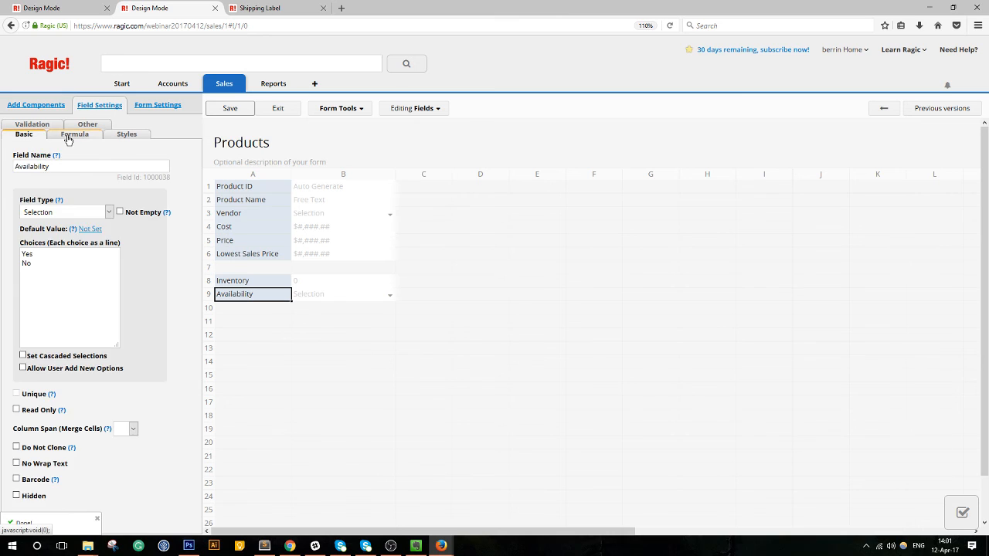
left_click(68, 135)
left_click(34, 164)
type("IF")
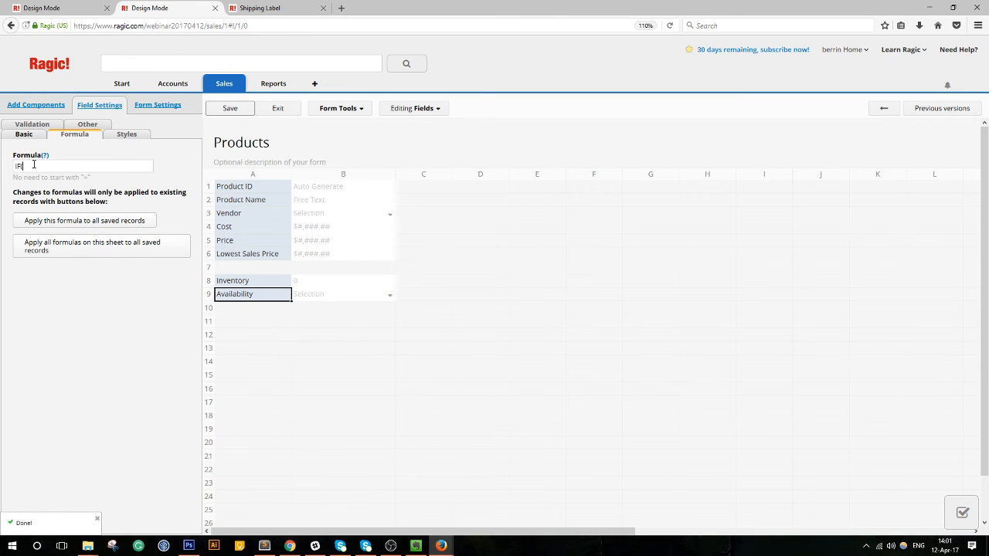
type("(")
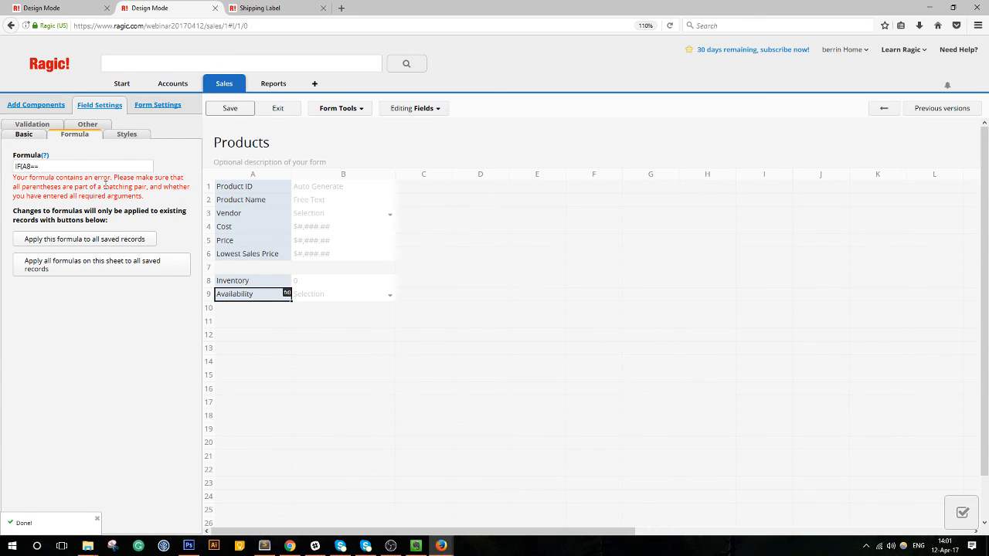
type("A8>")
type("1==\"Yes\",\"No")
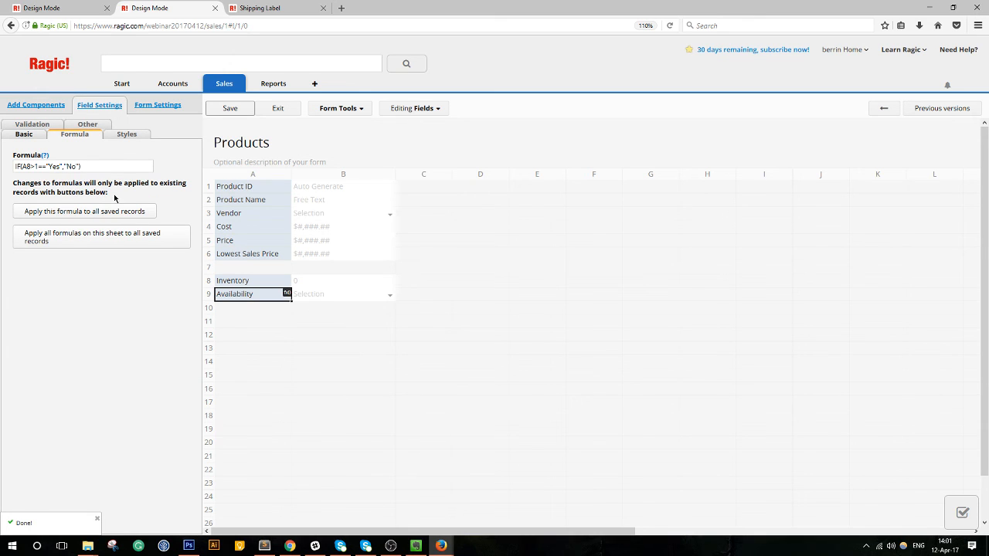
left_click(223, 109)
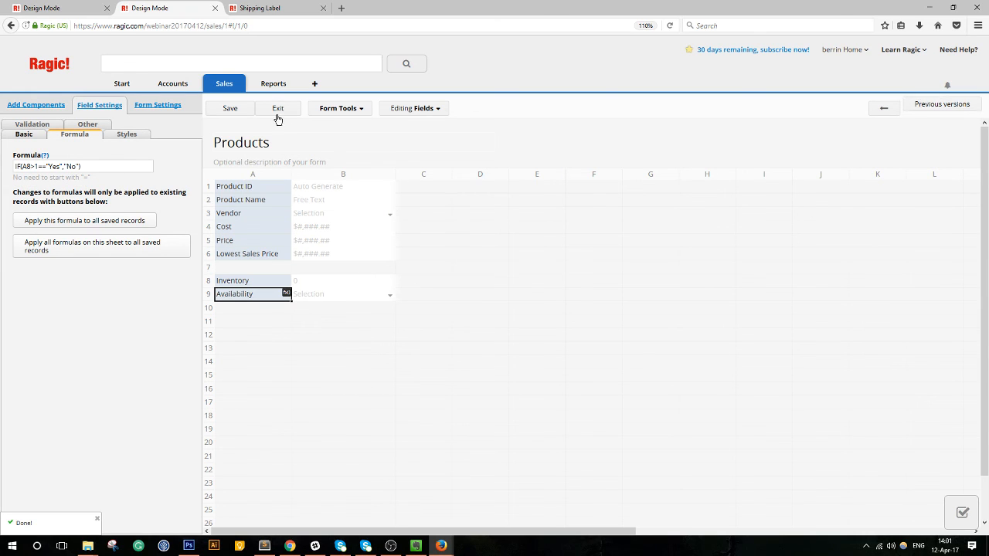
Exit Products design mode and start a new Sales Orders record.
left_click(283, 108)
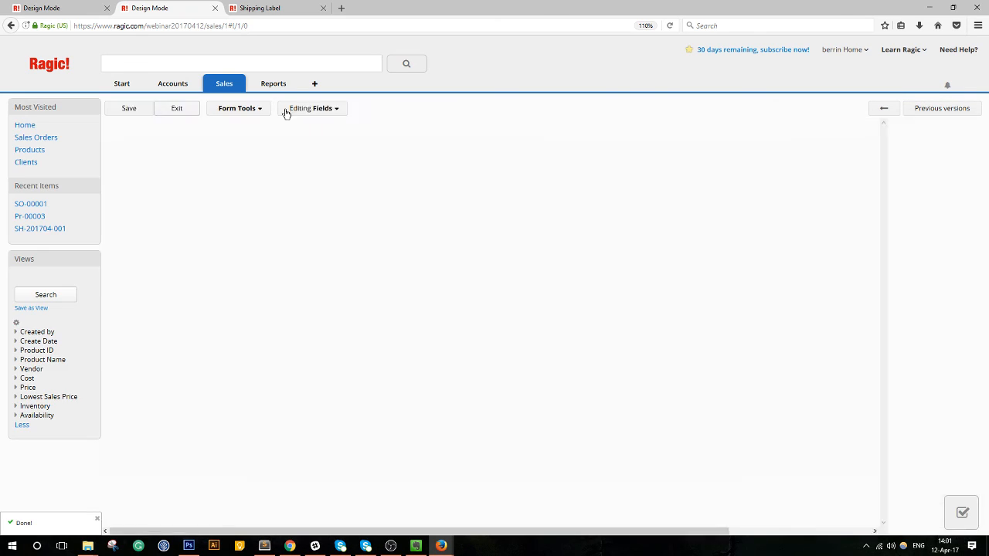
mouse_move(218, 86)
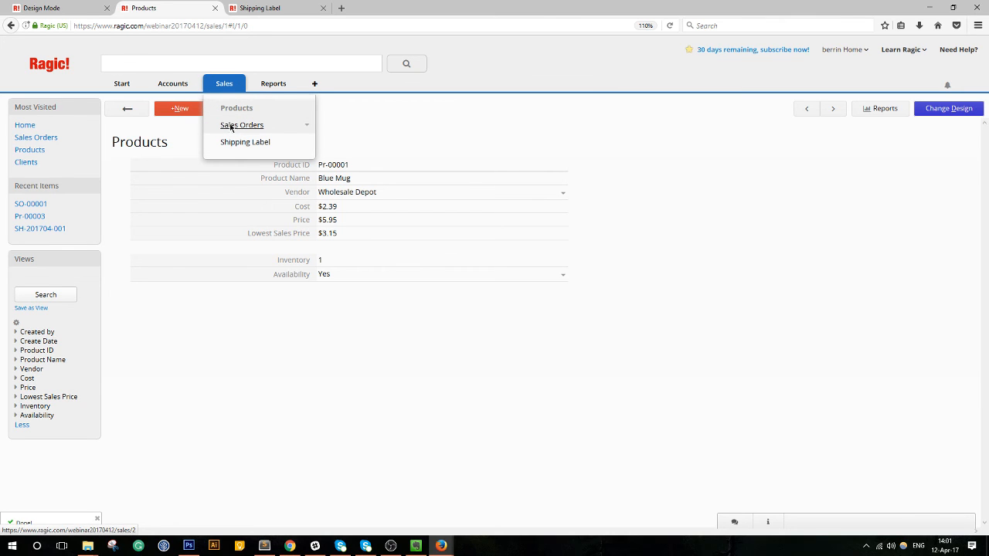
left_click(229, 126)
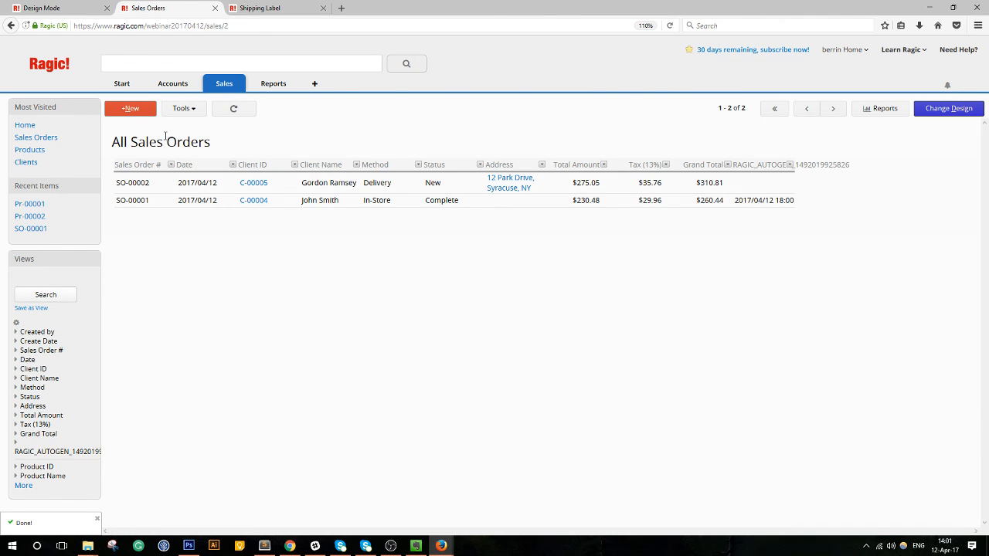
left_click(132, 108)
Enter order date 2017/04/12, a client, and one Blue Mug (Pr-00001), then save the order.
left_click(291, 179)
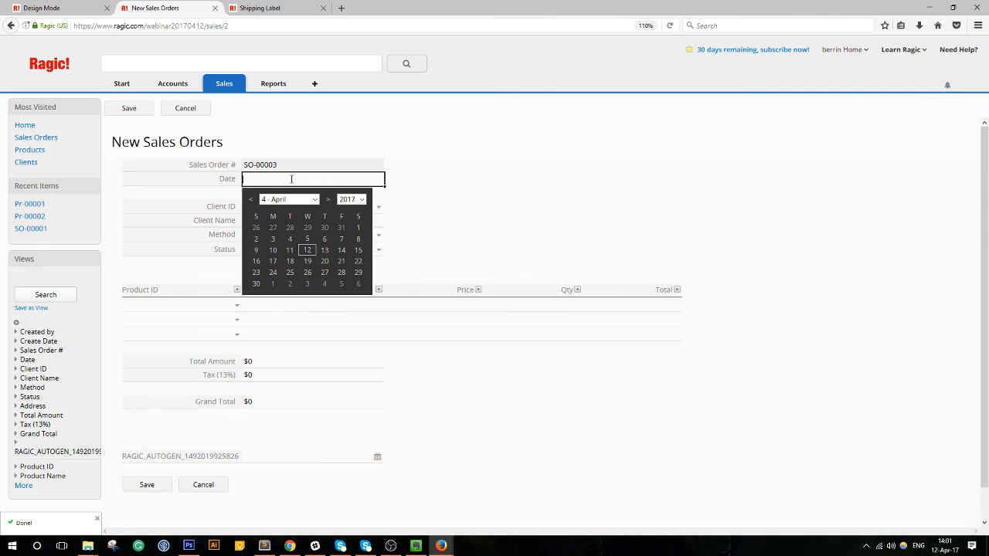
left_click(306, 249)
left_click(285, 210)
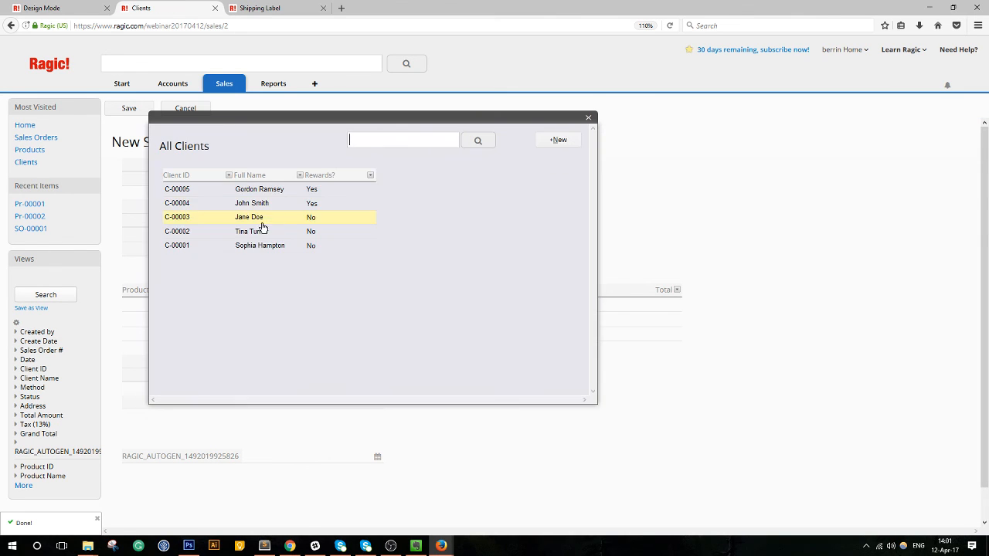
left_click(262, 231)
left_click(230, 288)
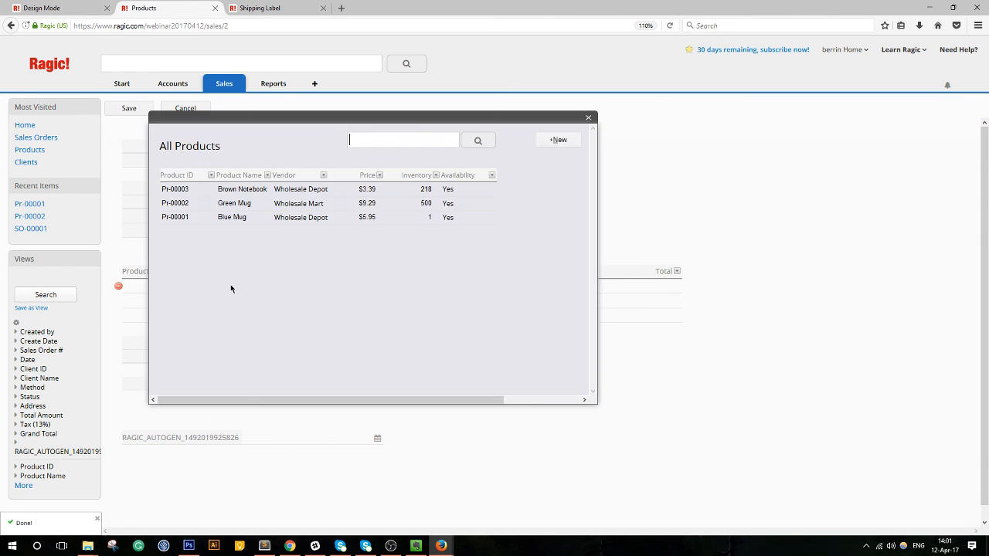
left_click(233, 219)
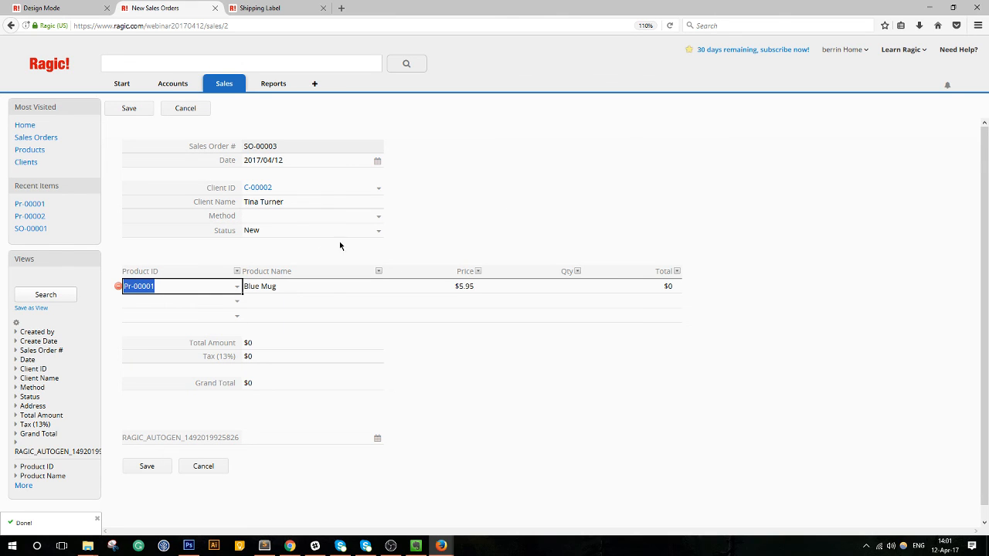
left_click(551, 286)
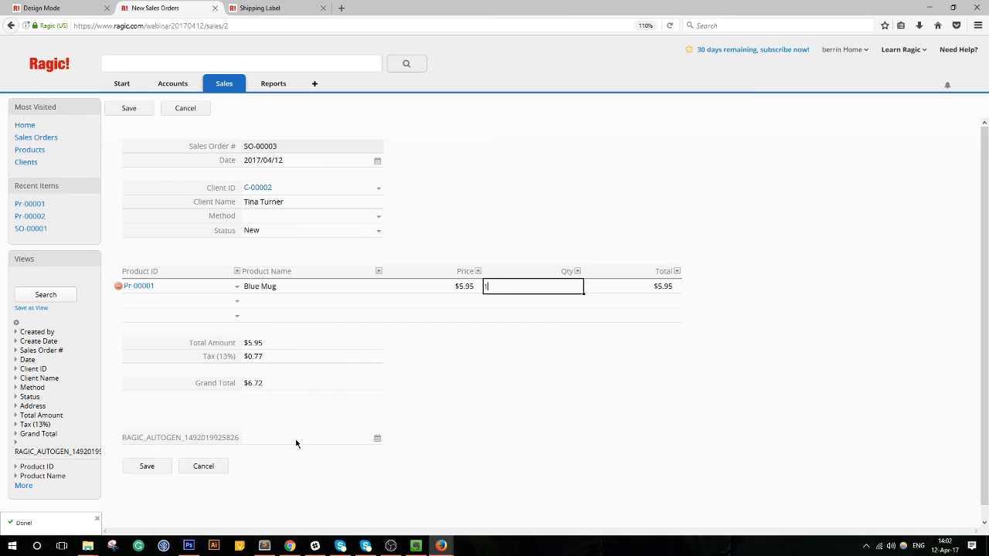
left_click(141, 466)
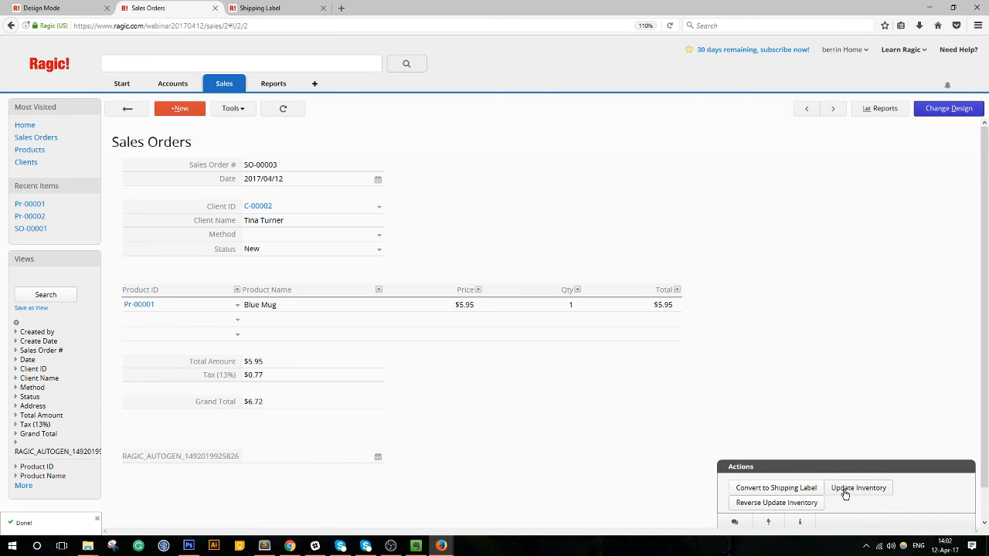
Deduct the sales order's items from inventory, then open the Blue Mug product showing inventory 0.
left_click(848, 492)
left_click(283, 191)
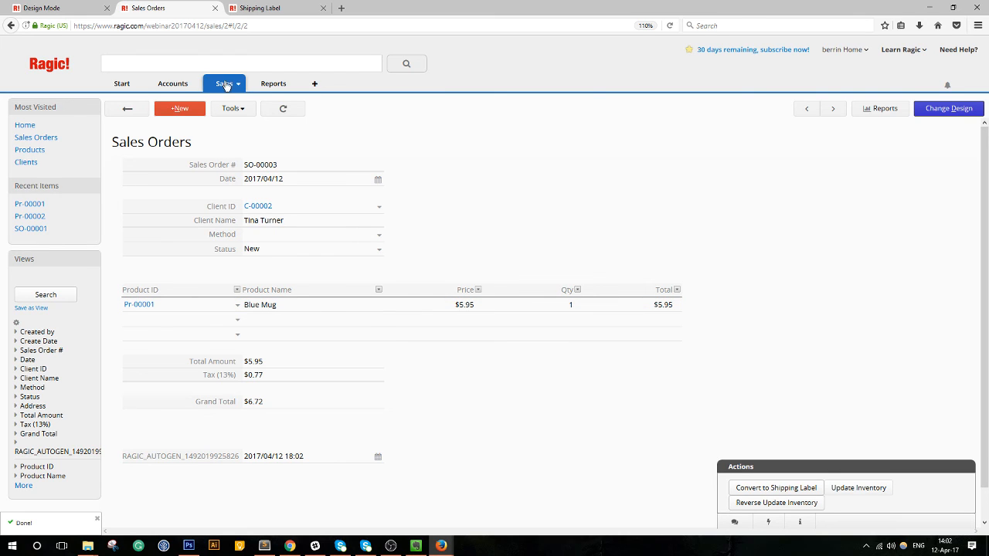
mouse_move(228, 85)
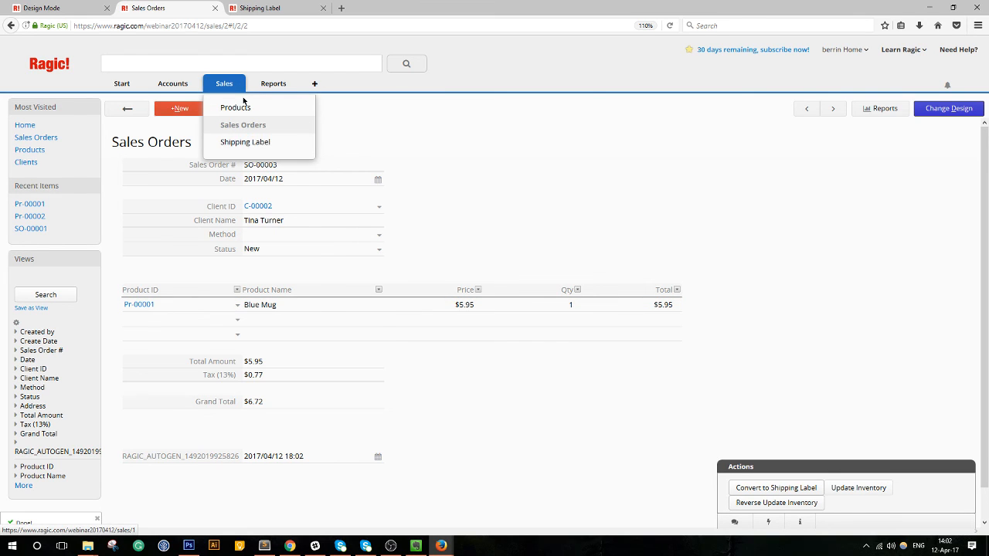
left_click(231, 108)
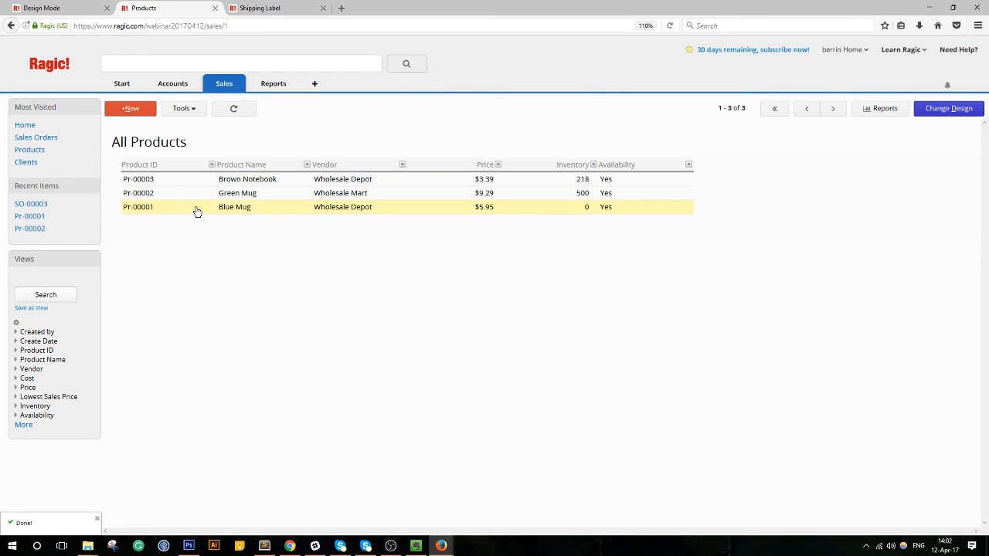
left_click(203, 209)
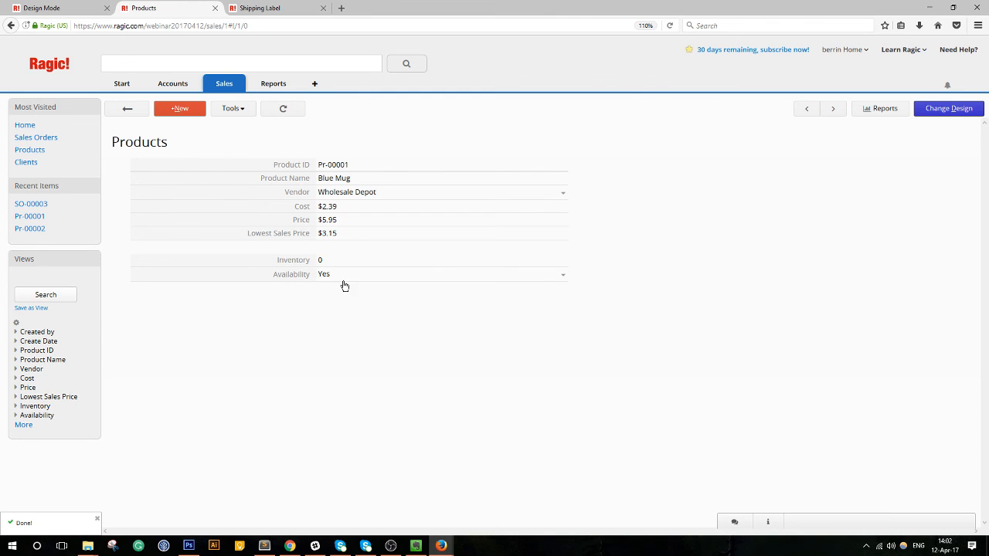
Check the Availability formula and recalculate it for all saved Products records.
left_click(962, 108)
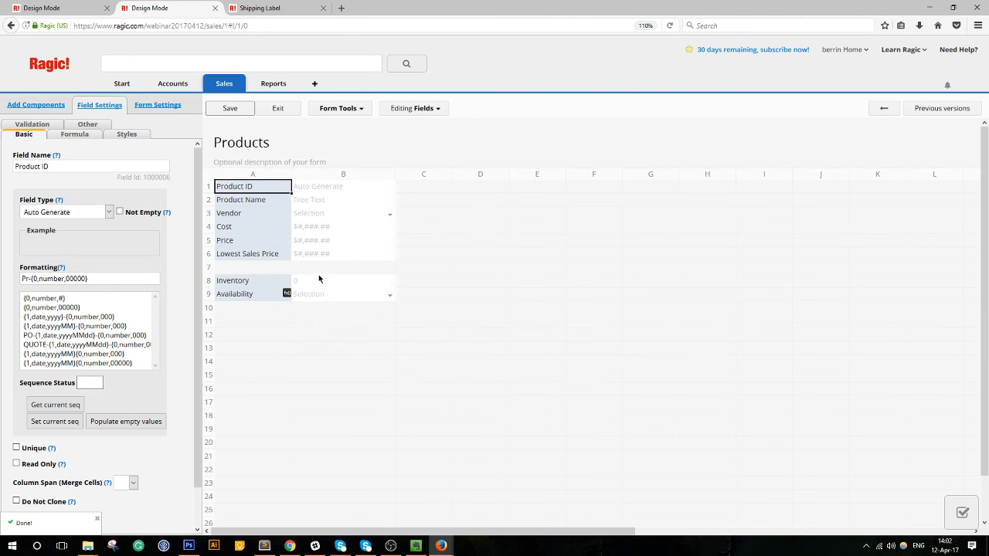
left_click(252, 295)
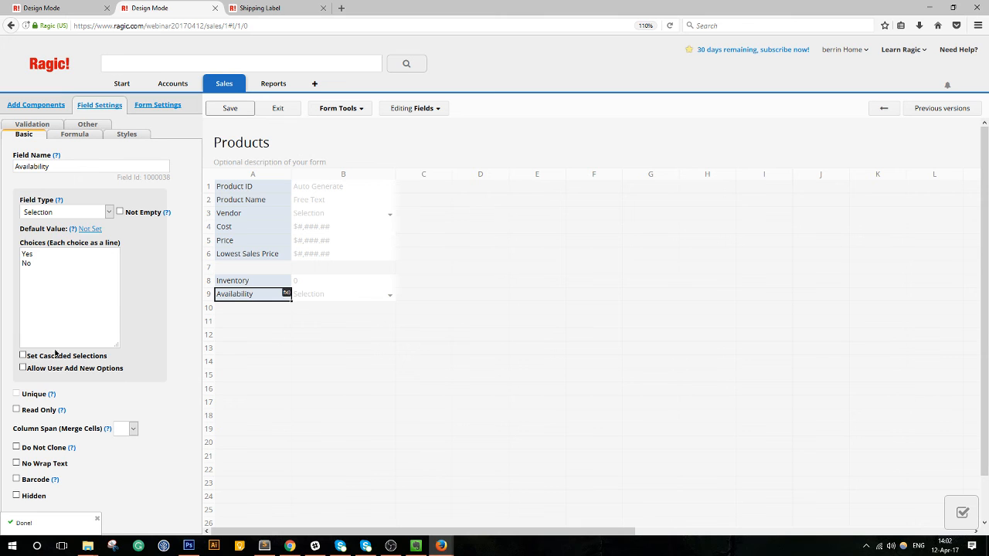
left_click(83, 136)
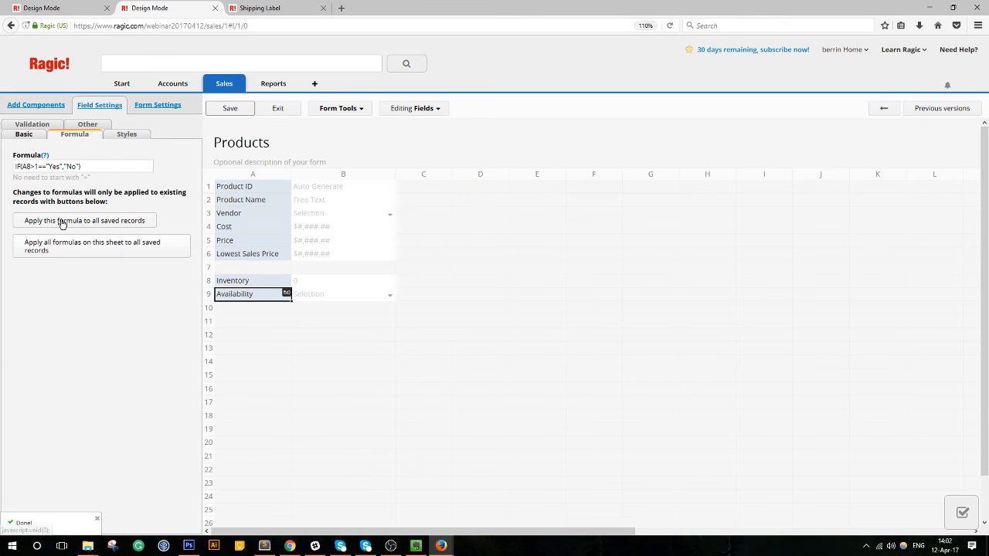
left_click(61, 222)
left_click(636, 239)
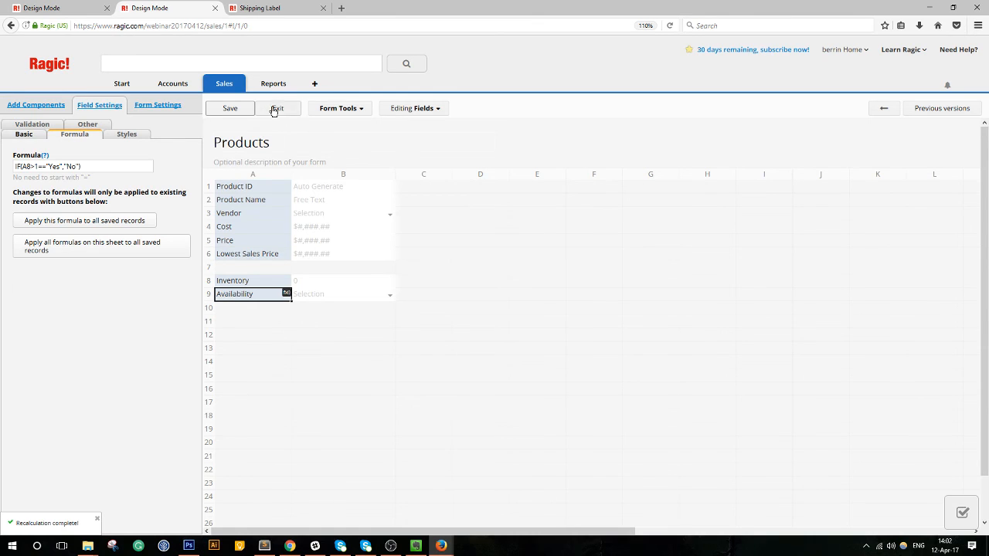
left_click(275, 108)
Correct the Availability formula to IF(A8>1,"Yes","No") by replacing == with a comma, and save.
left_click(949, 108)
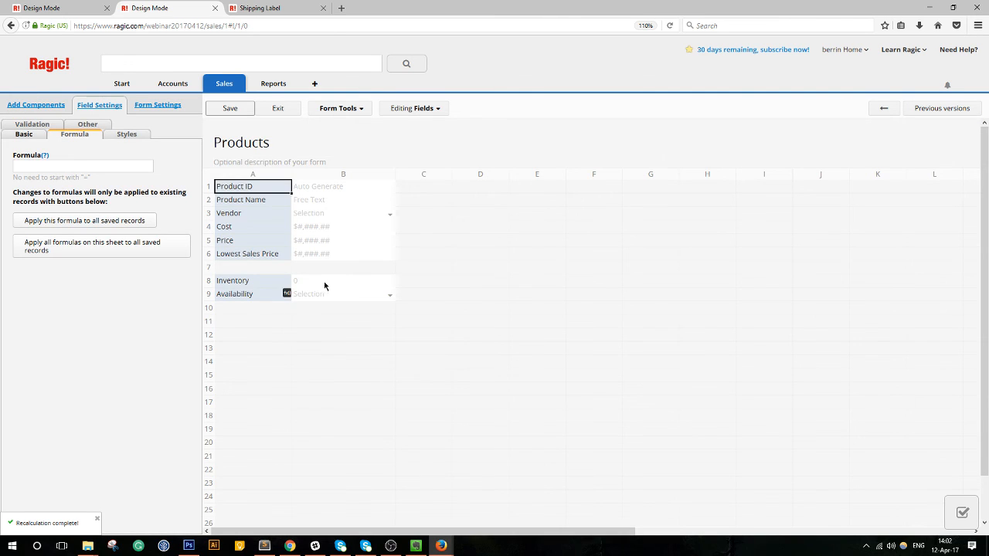
left_click(267, 297)
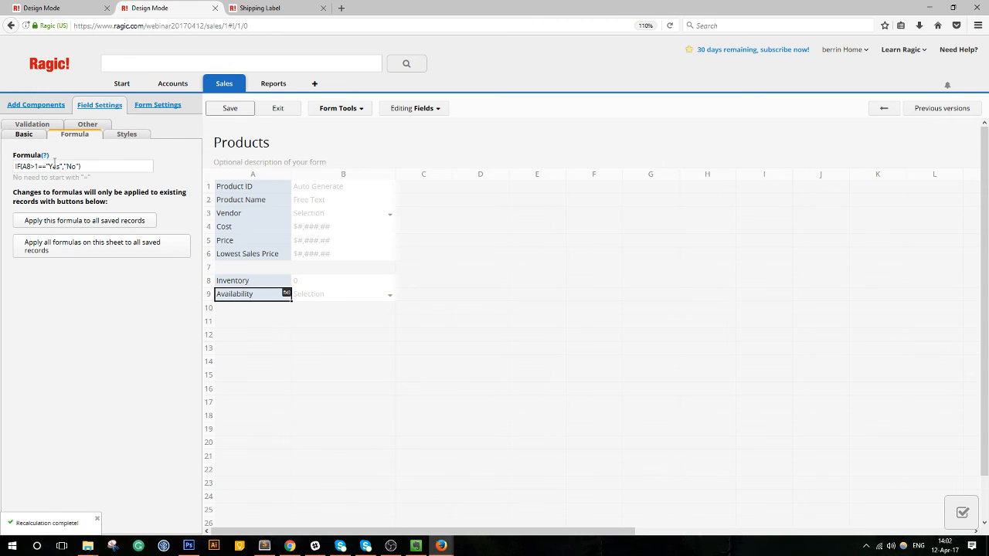
key("BackSpace")
key("BackSpace")
type(",")
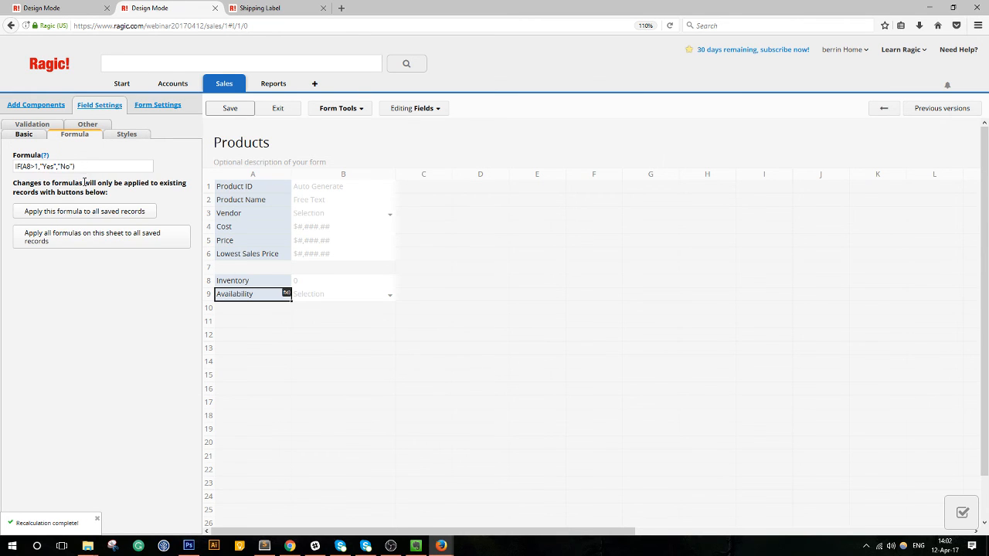
left_click(236, 107)
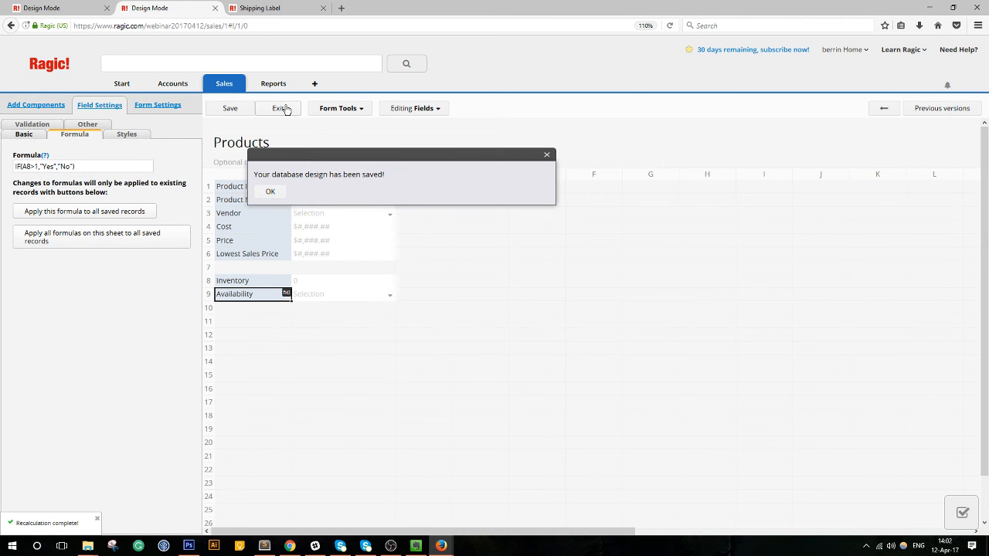
left_click(283, 108)
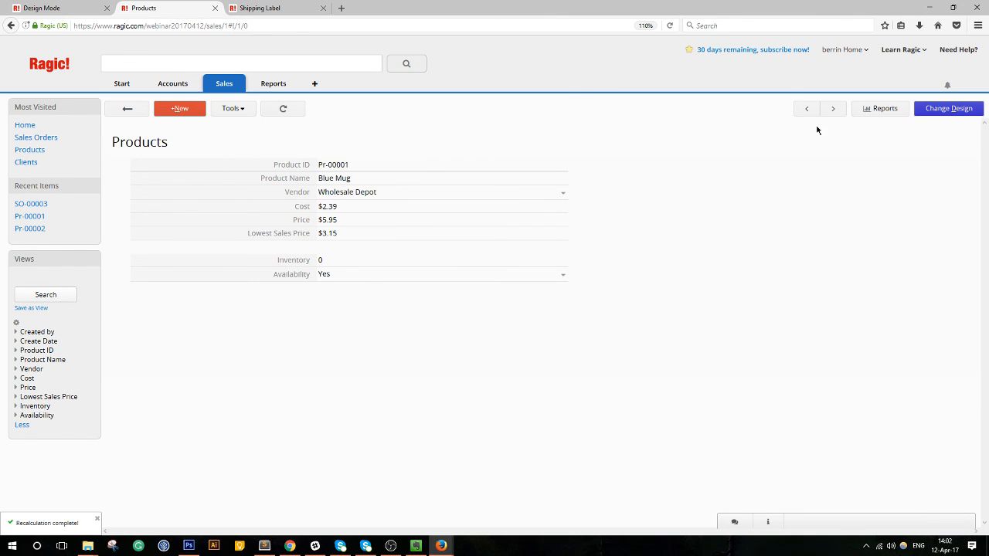
Reapply the corrected Availability formula to all saved records and save the design.
left_click(944, 113)
left_click(245, 295)
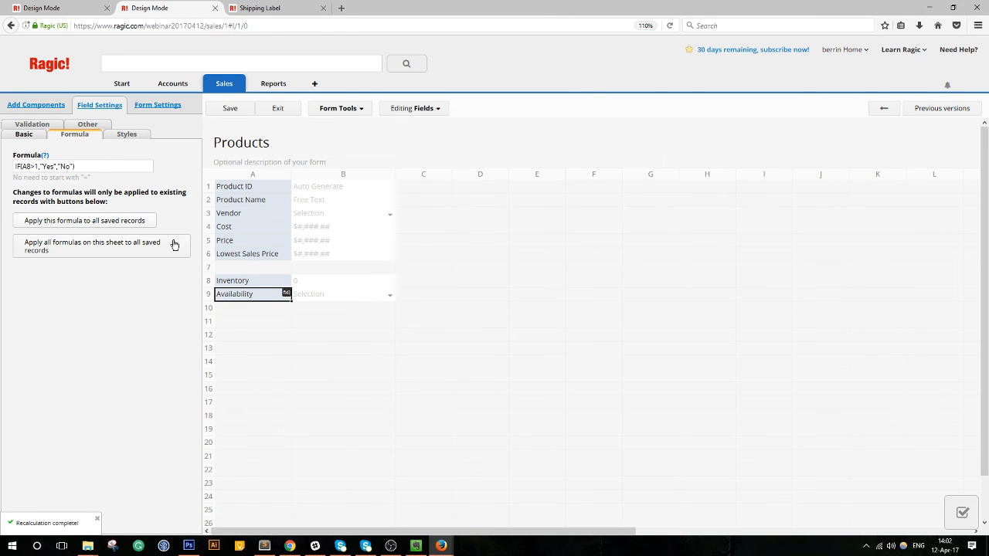
left_click(112, 221)
left_click(648, 237)
left_click(230, 108)
left_click(278, 110)
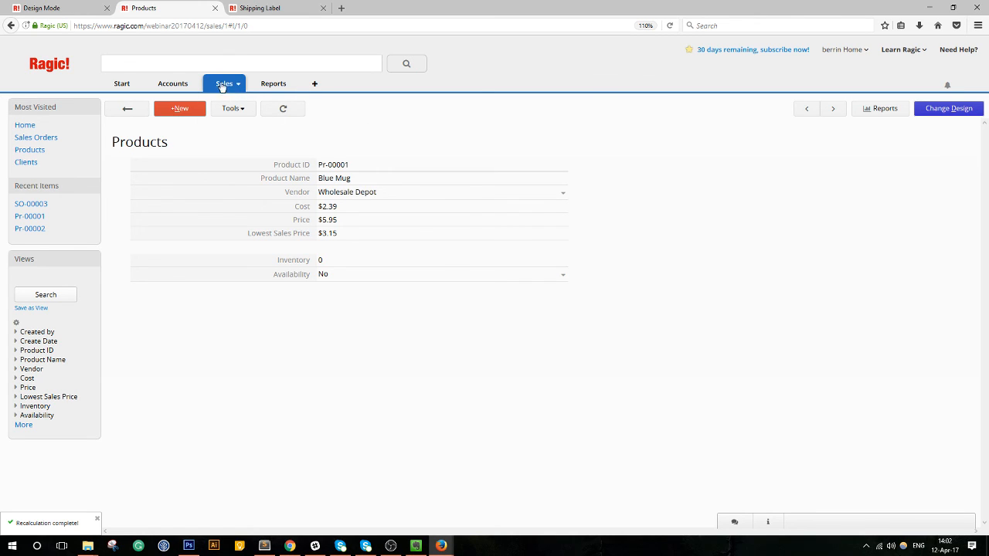
Start a new sheet from the Sales tab's options menu, named Purchase Order.
mouse_move(222, 86)
left_click(239, 88)
left_click(270, 98)
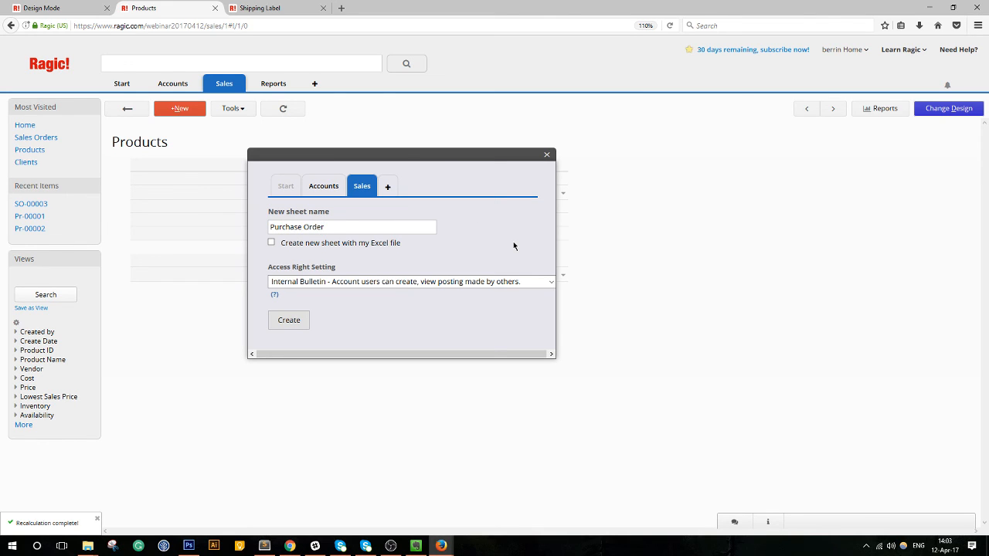
Create the Purchase Order sheet with PO #, Date and Vendor fields, widening columns A and B.
left_click(289, 320)
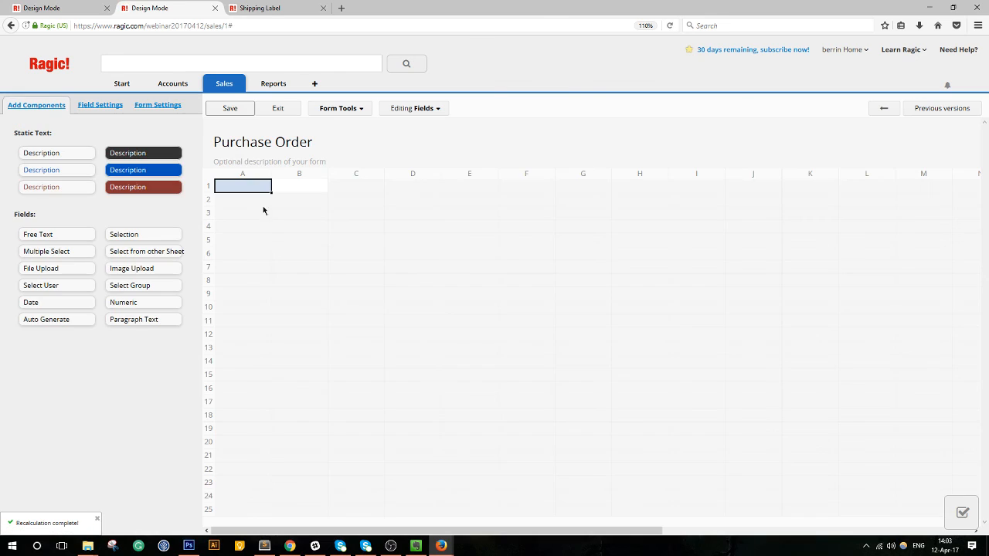
type("PO #")
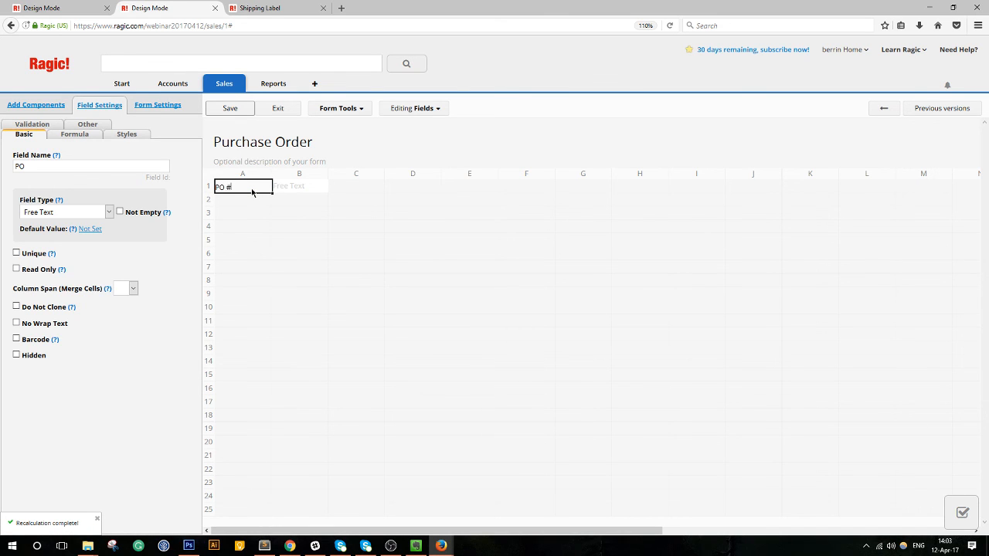
key("Return")
type("P")
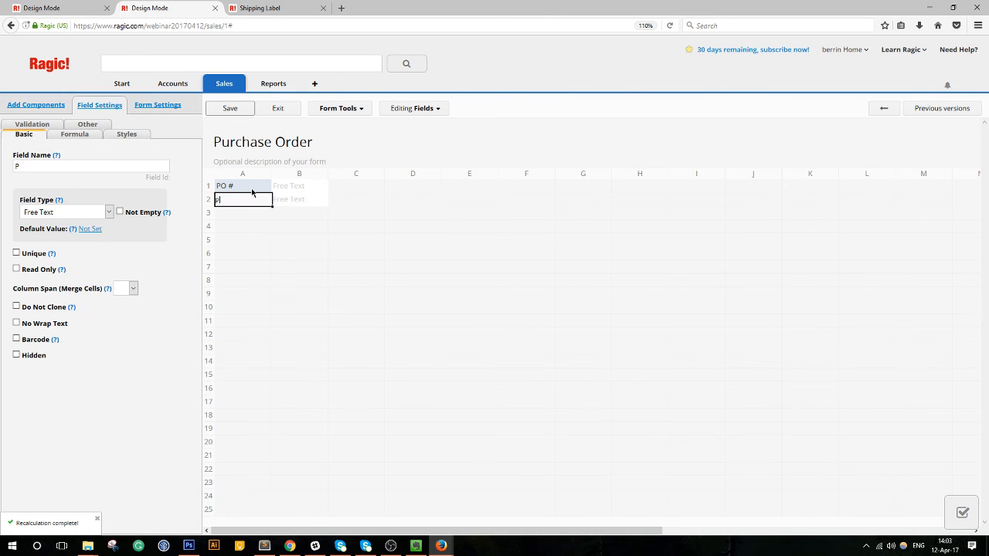
type("ate")
key("Return")
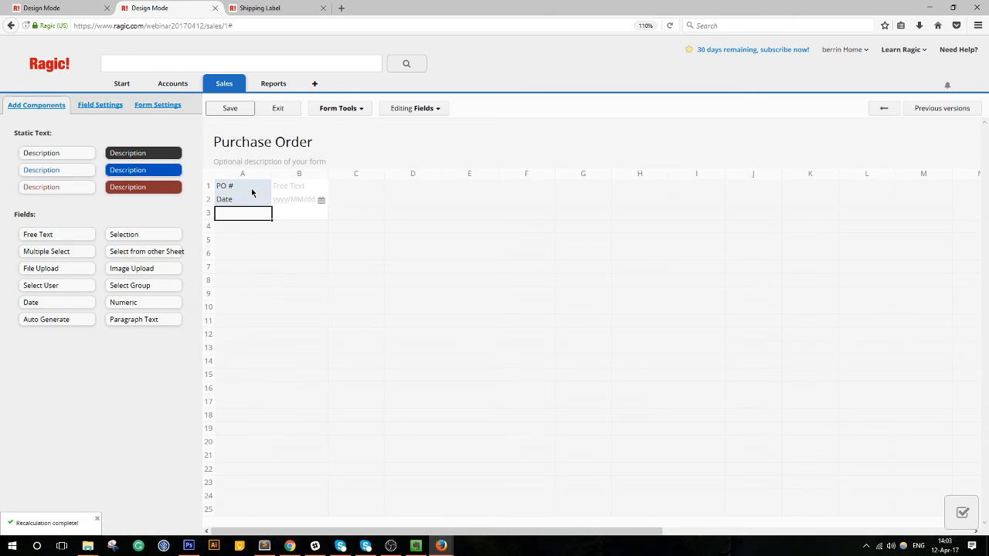
type("Vendor")
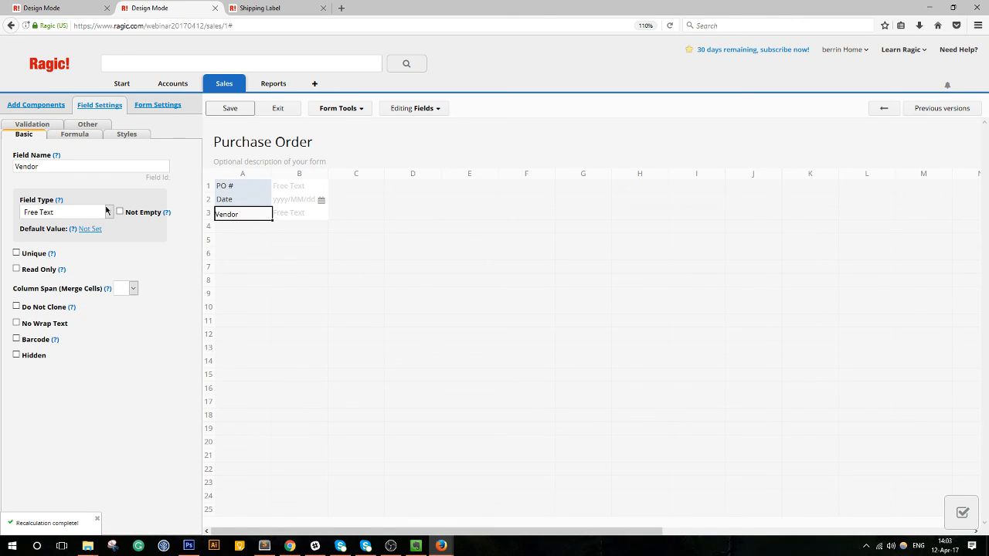
left_click(87, 212)
left_click_drag(272, 171, 284, 173)
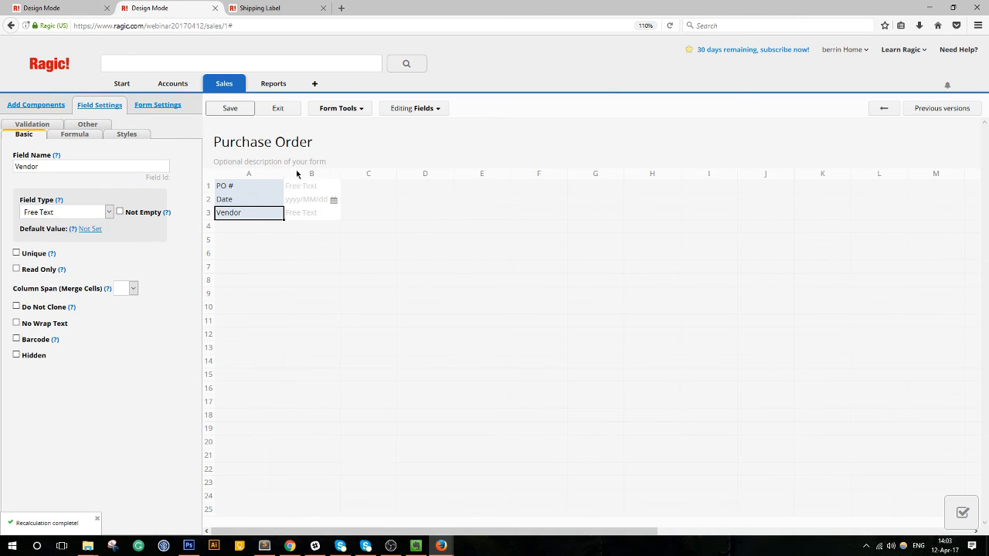
left_click_drag(346, 173, 378, 175)
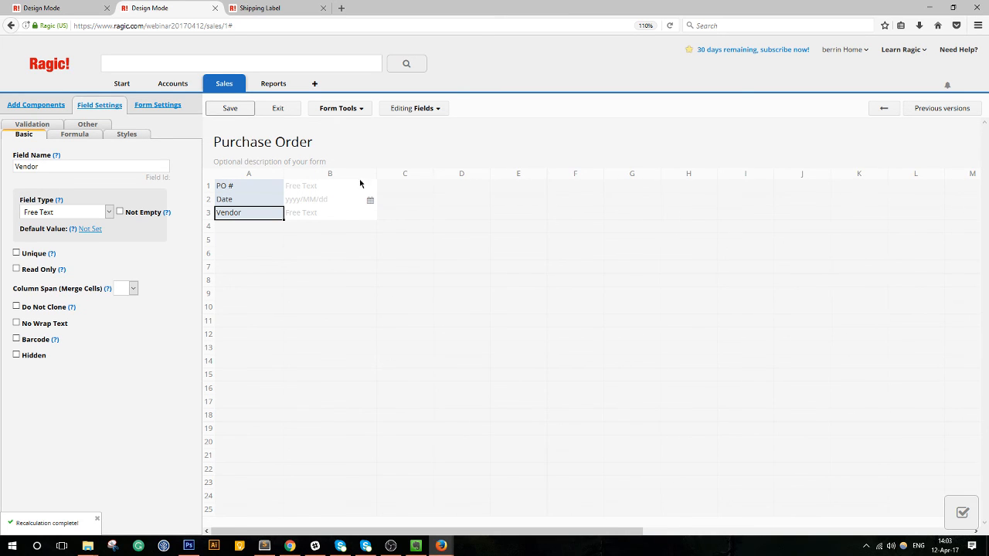
left_click(241, 229)
Make PO # auto-generate in the format PO-{1,date,yyyyMM}-{0,number,000}.
left_click(240, 187)
left_click(108, 212)
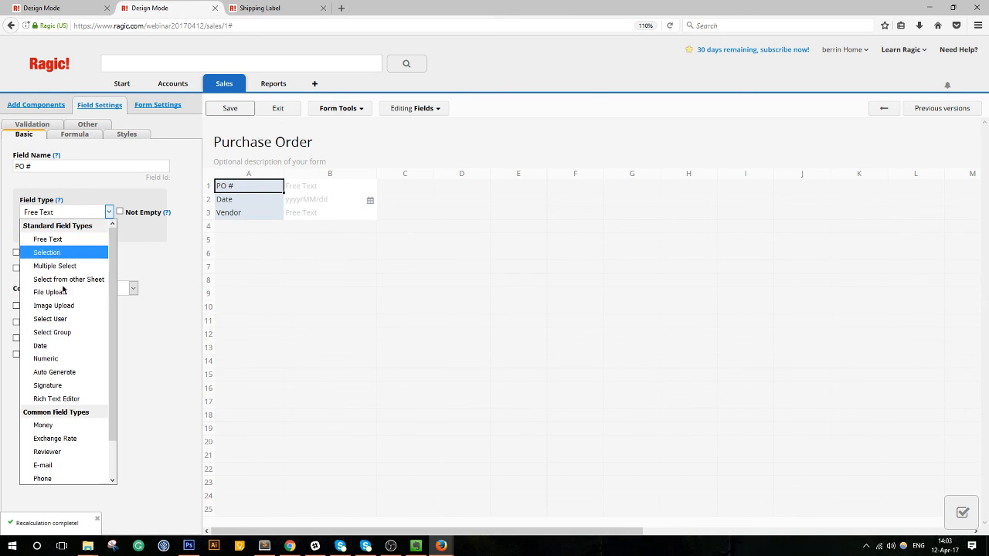
left_click(46, 372)
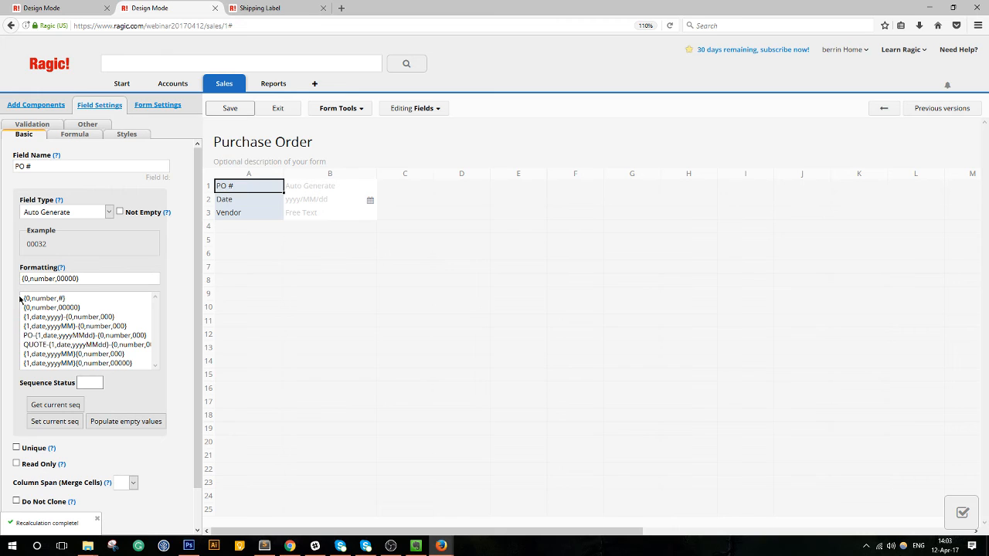
left_click(28, 335)
left_click(265, 226)
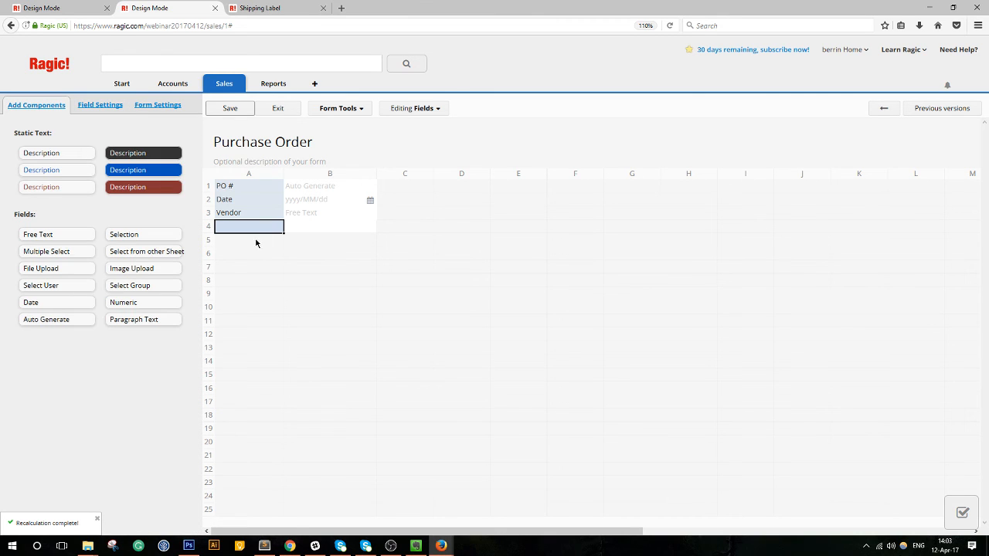
left_click(239, 191)
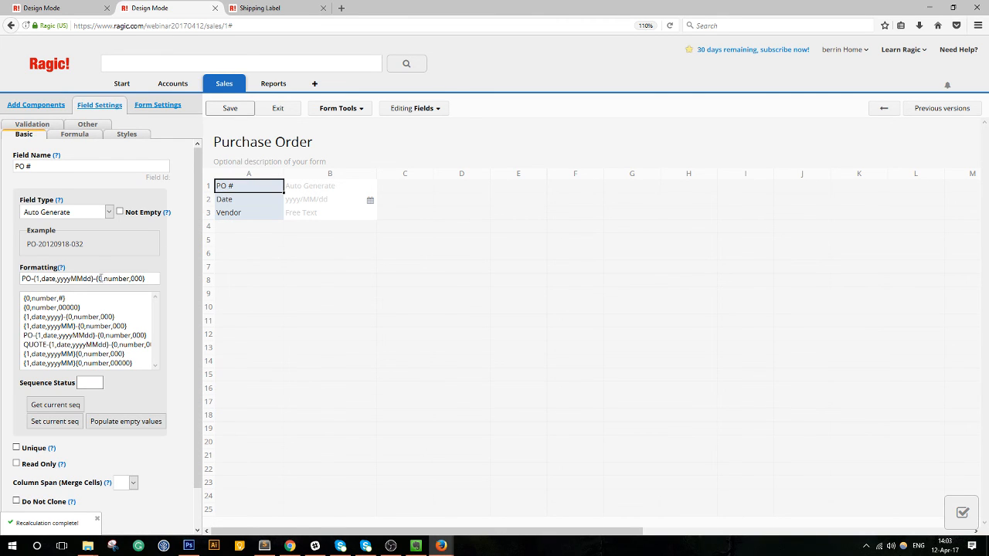
key("BackSpace")
key("BackSpace")
key("BackSpace")
left_click(260, 226)
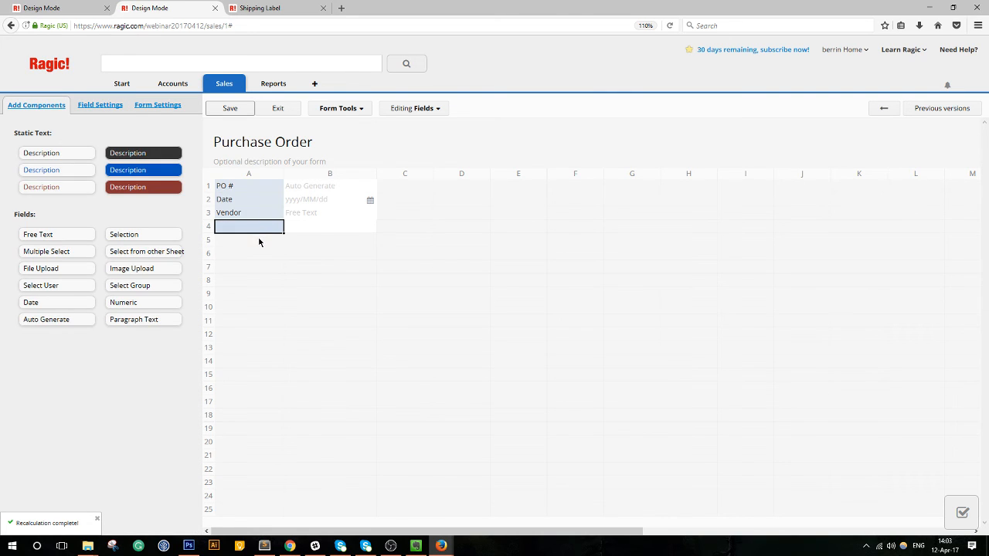
Add Product ID, Product Name and Qty columns in A5:C5, with Qty formatted as whole numbers.
left_click(256, 244)
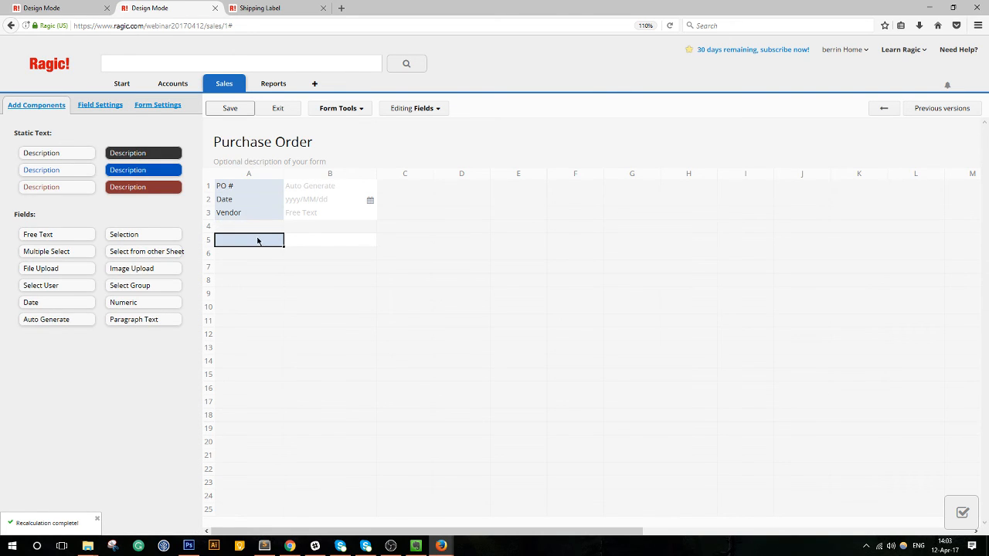
type("I")
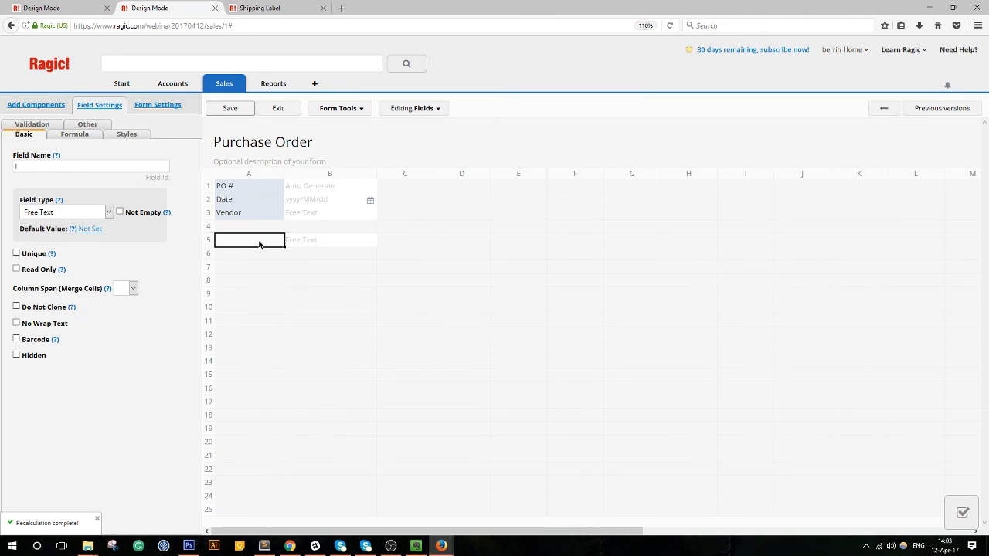
type("Prodcuct ID")
key("Tab")
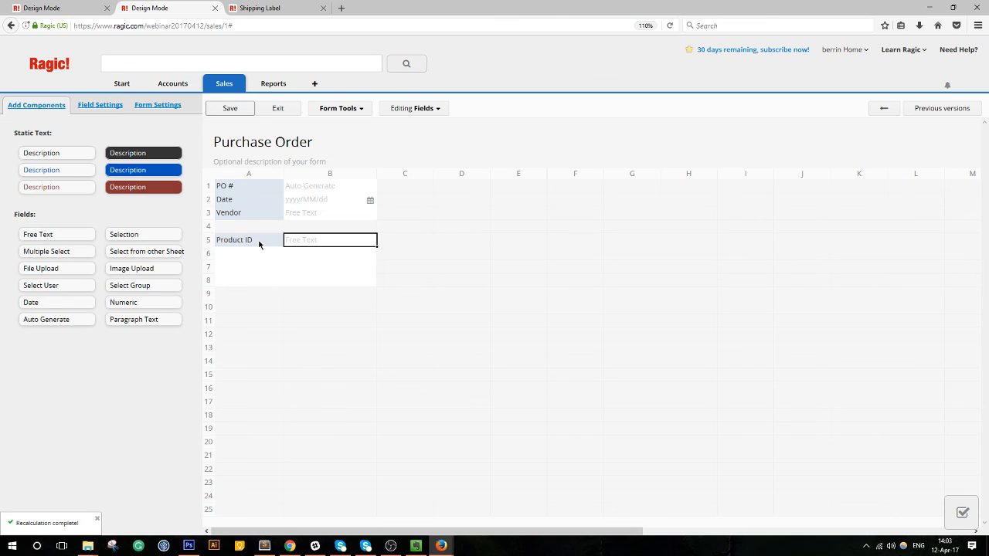
type("Produc")
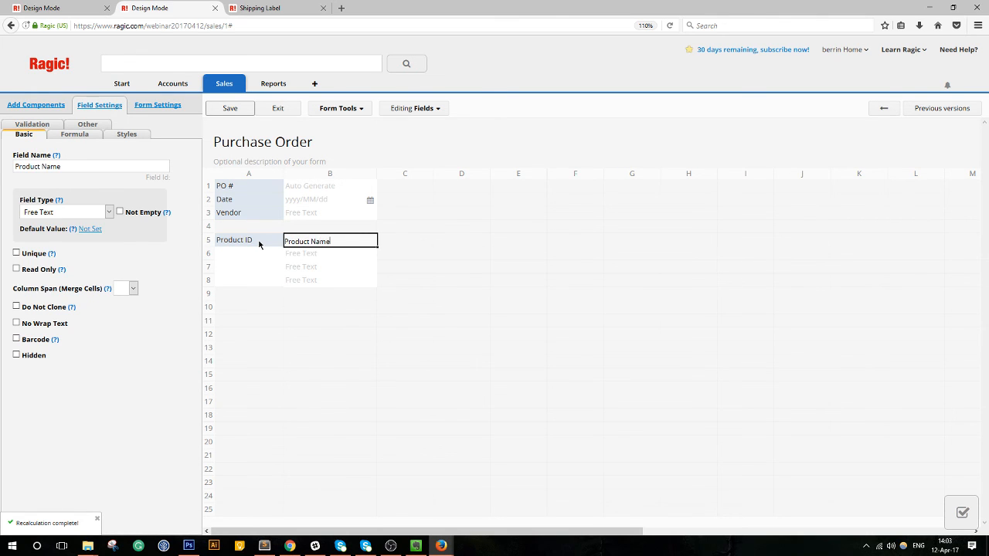
type("t Name")
key("Tab")
type("Qty")
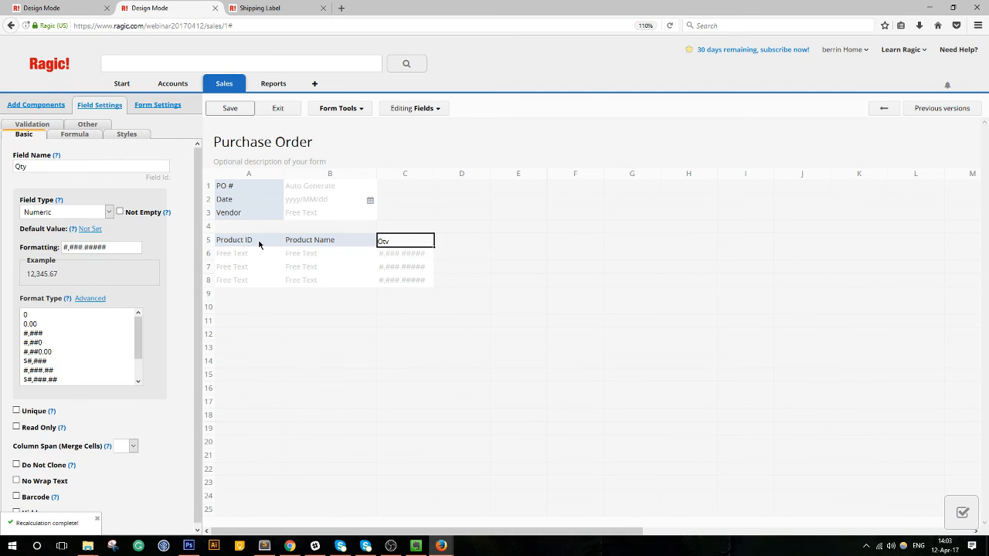
key("Tab")
left_click(390, 238)
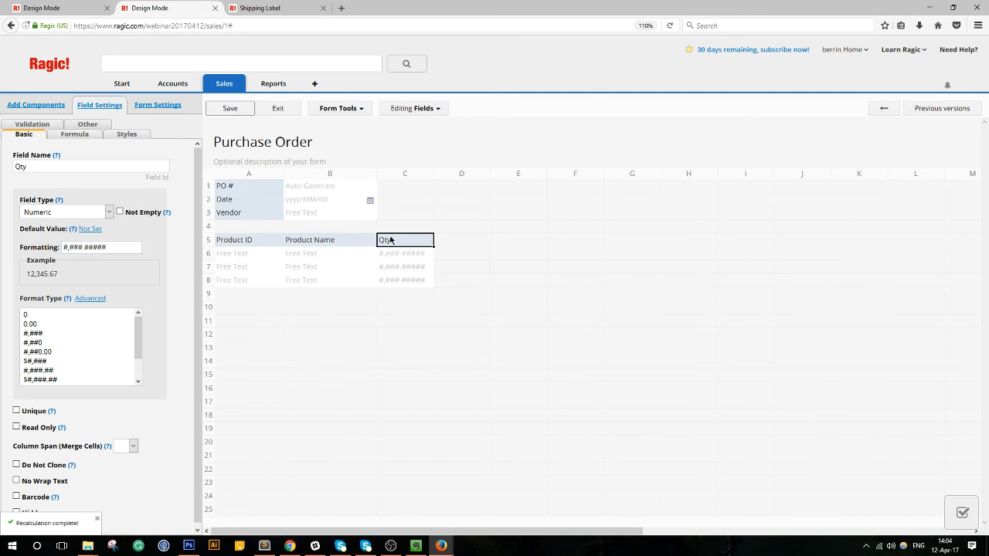
left_click(47, 316)
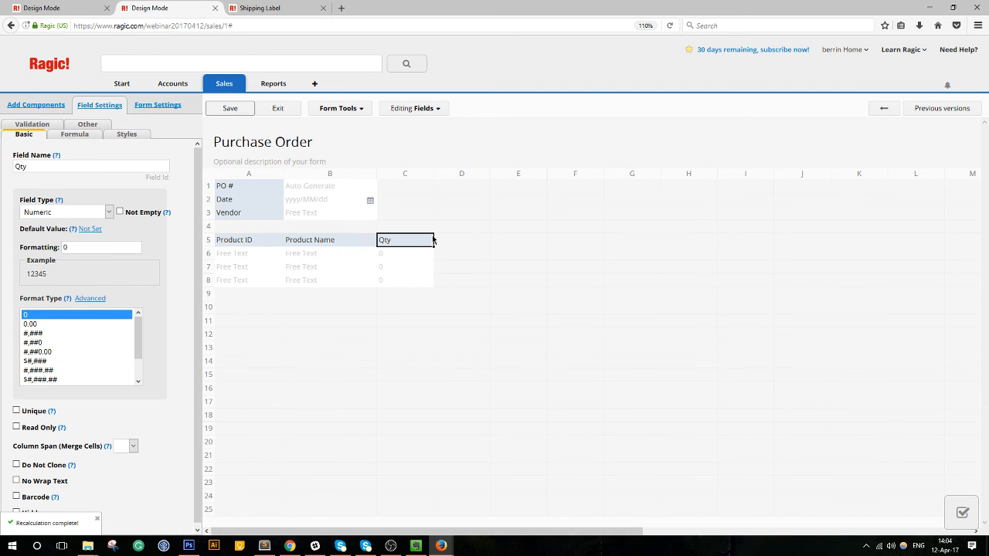
left_click(464, 242)
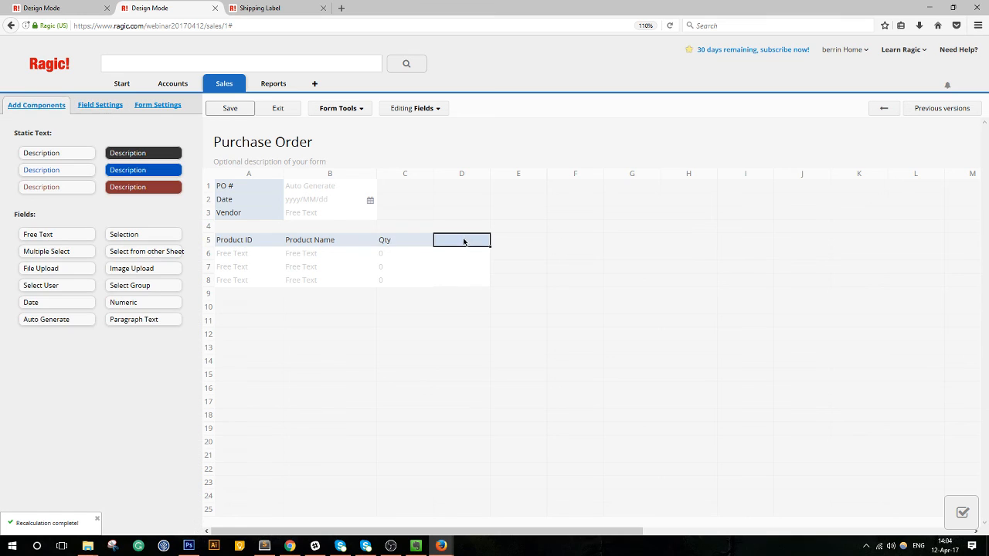
Save the Purchase Order design, then open the Brown Notebook product record.
left_click(228, 109)
left_click(329, 113)
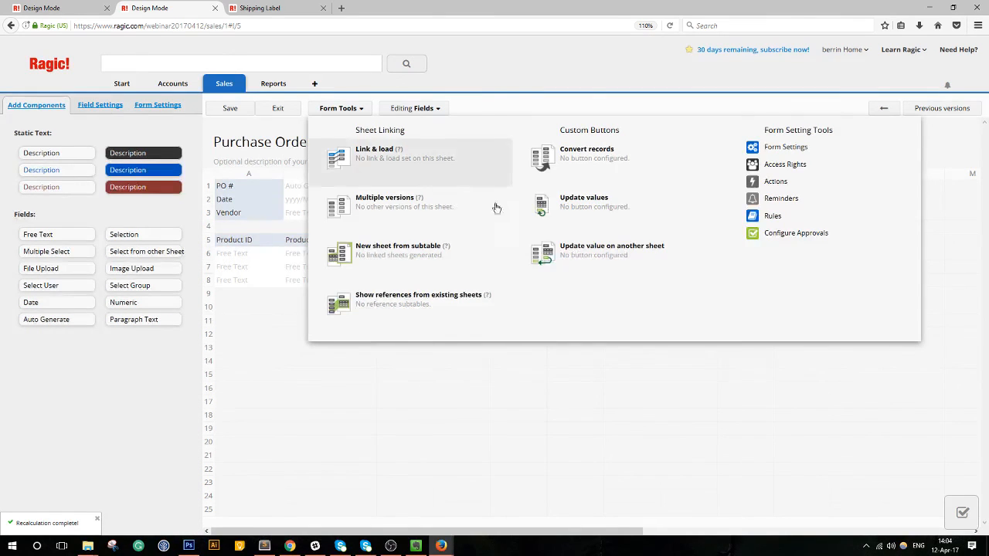
left_click(285, 113)
left_click(249, 10)
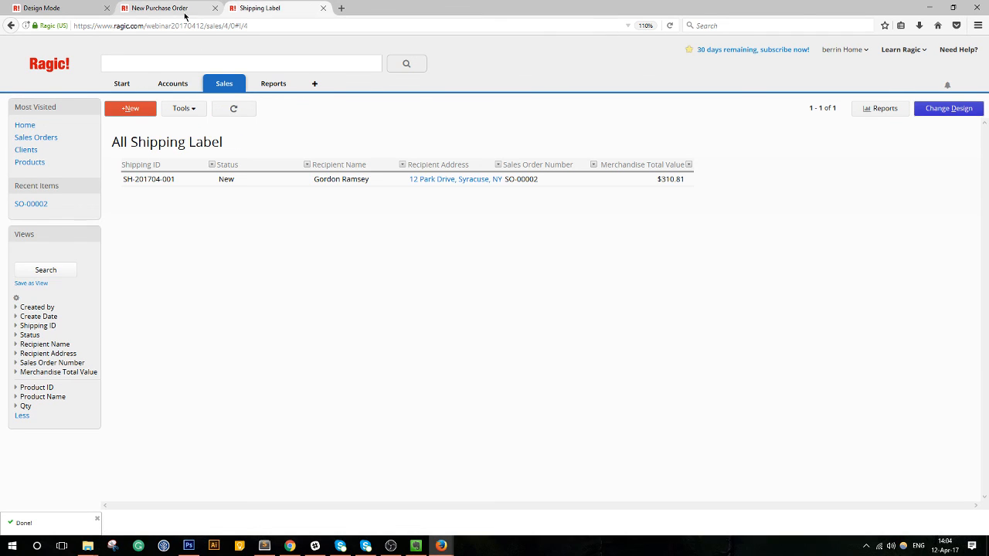
left_click(159, 8)
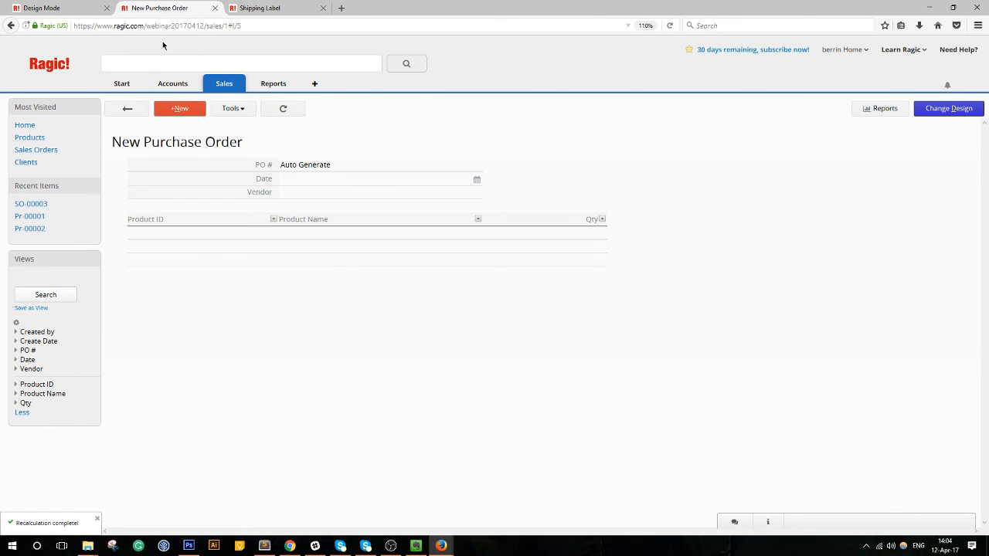
mouse_move(228, 86)
left_click(237, 109)
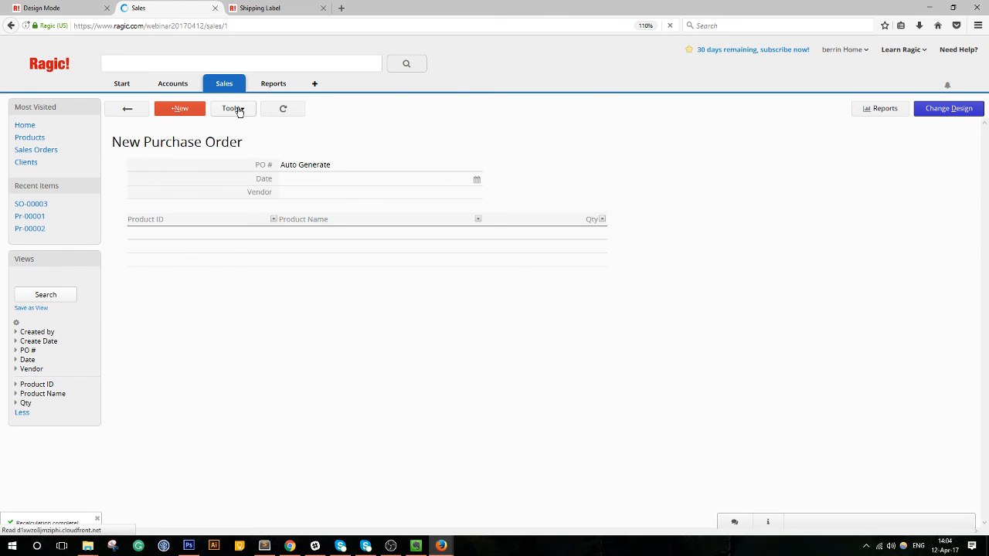
left_click(298, 178)
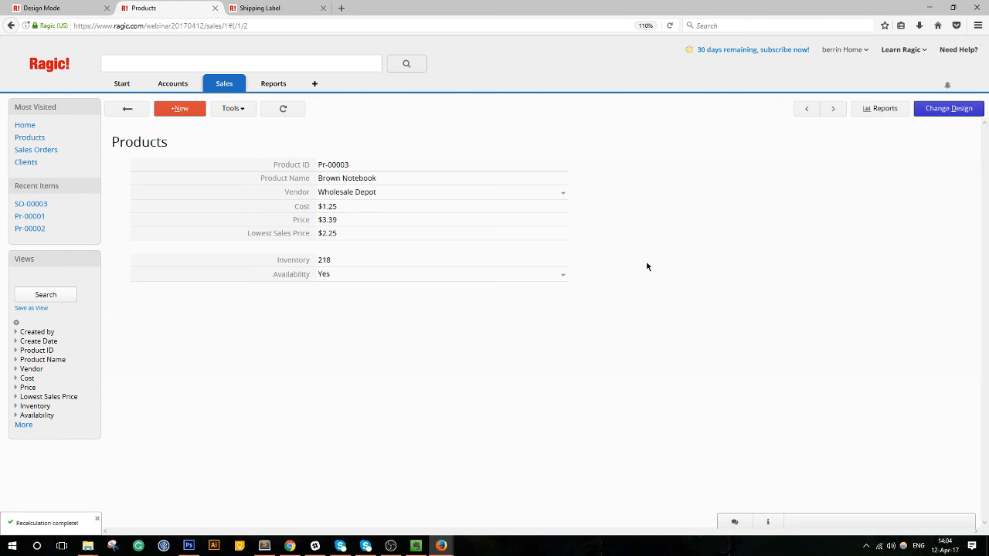
Start a convert-records button on Products targeting the Purchase Order sheet.
left_click(969, 109)
left_click(340, 108)
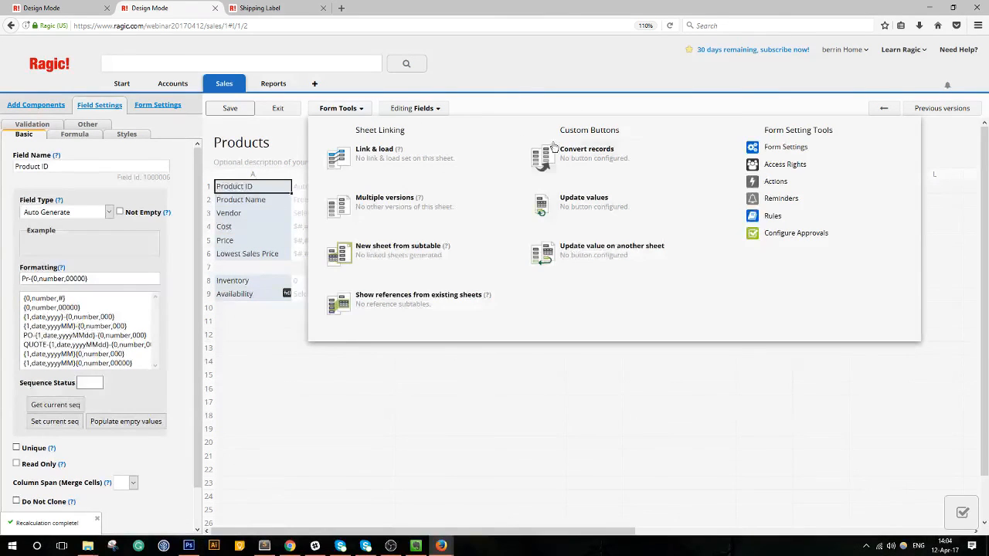
left_click(572, 152)
left_click(314, 190)
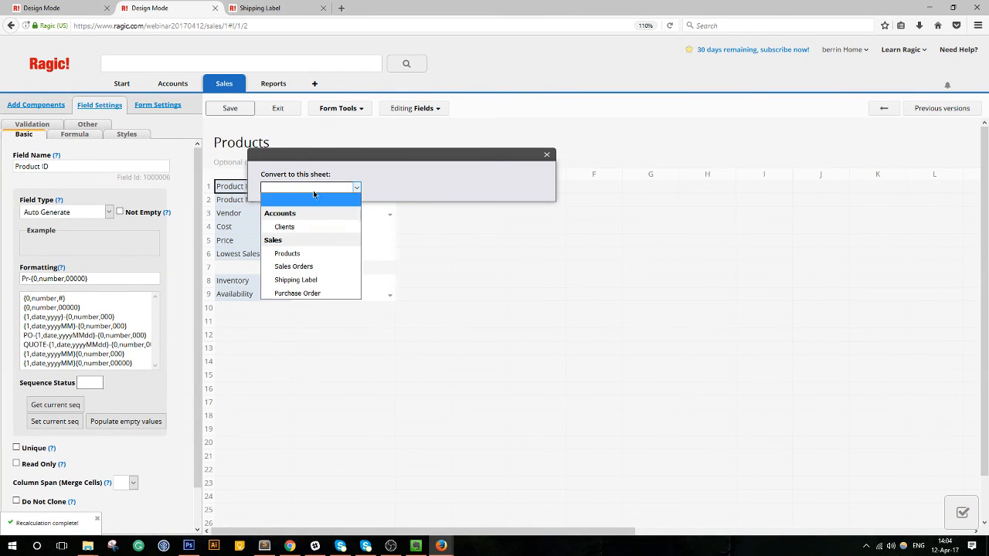
left_click(298, 294)
Map the product's Vendor and Product ID to Purchase Order's Vendor and item Product ID.
left_click(326, 222)
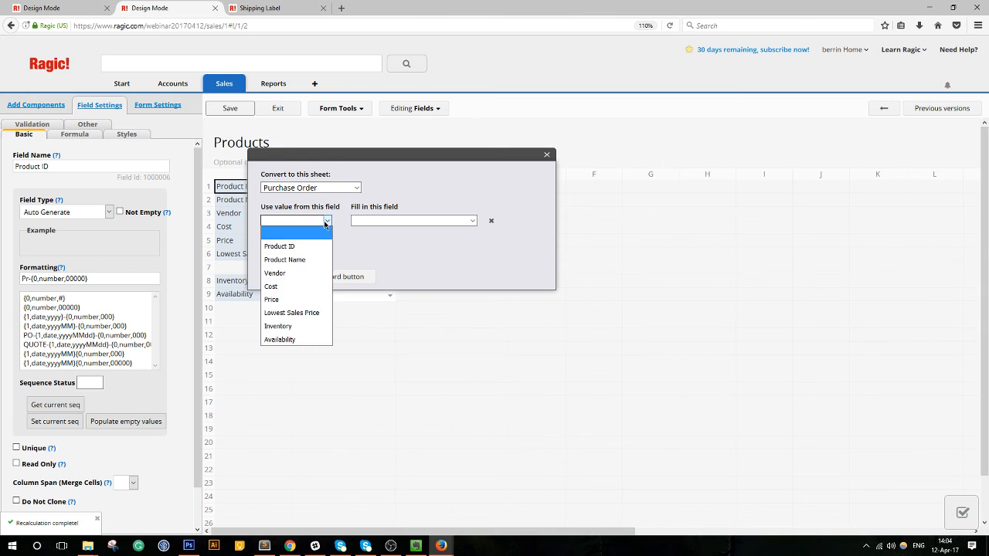
left_click(413, 221)
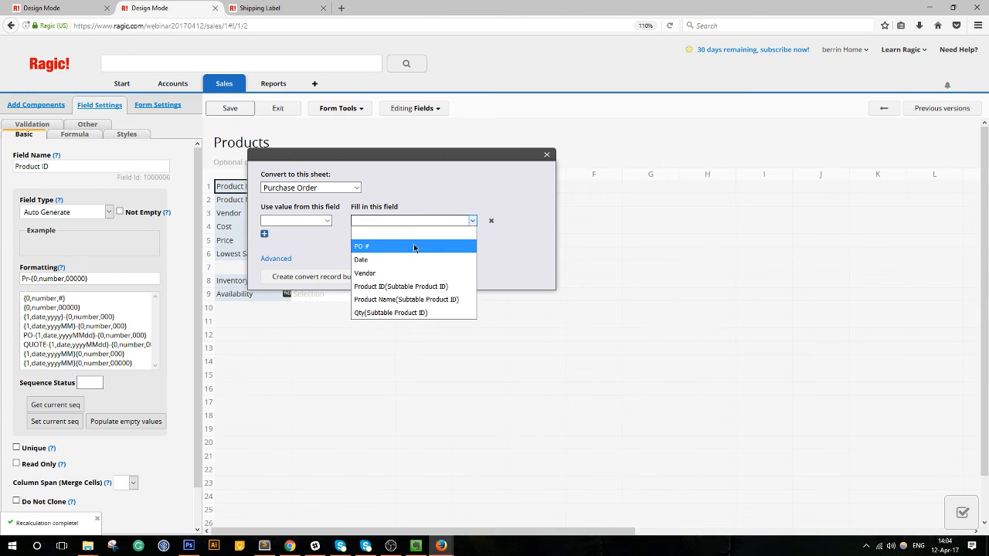
left_click(414, 272)
left_click(317, 221)
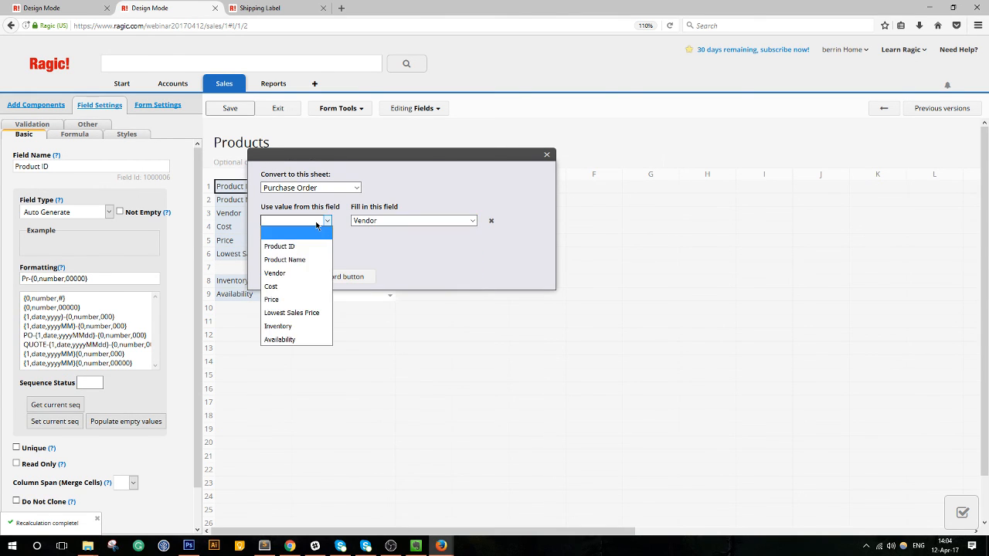
left_click(304, 274)
left_click(264, 233)
left_click(421, 235)
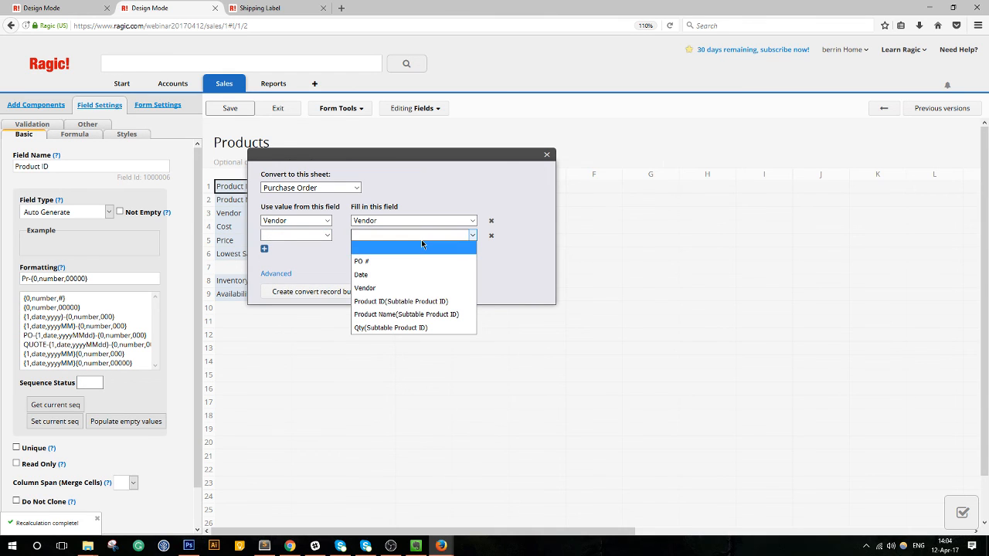
left_click(401, 302)
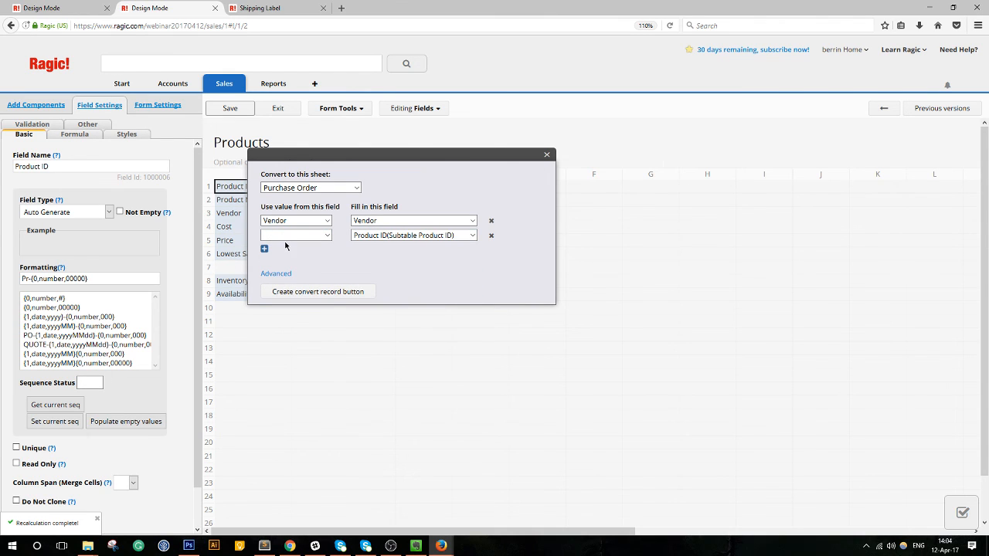
left_click(287, 236)
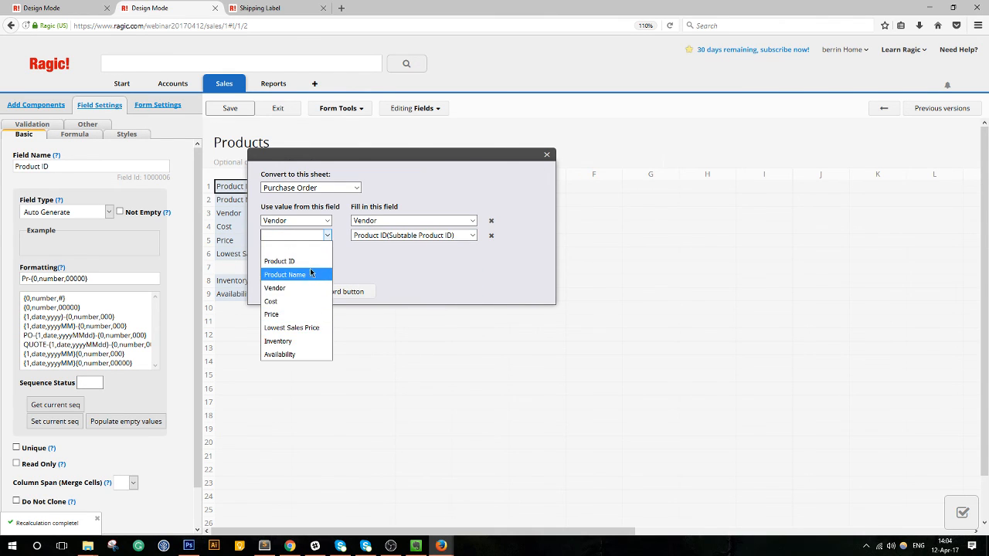
left_click(292, 262)
Map Product Name to the item Product Name, then add and remove a Qty mapping row.
left_click(264, 249)
left_click(390, 250)
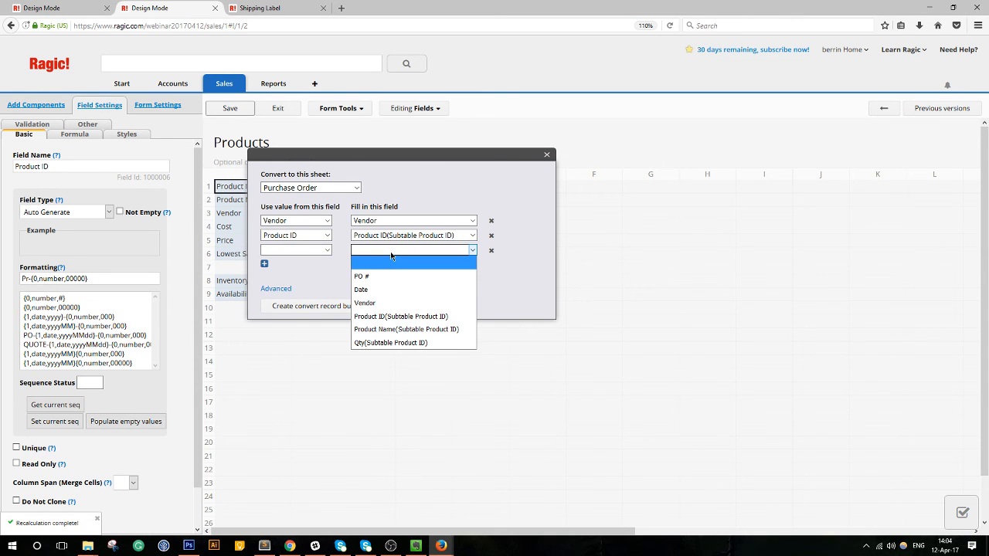
left_click(368, 329)
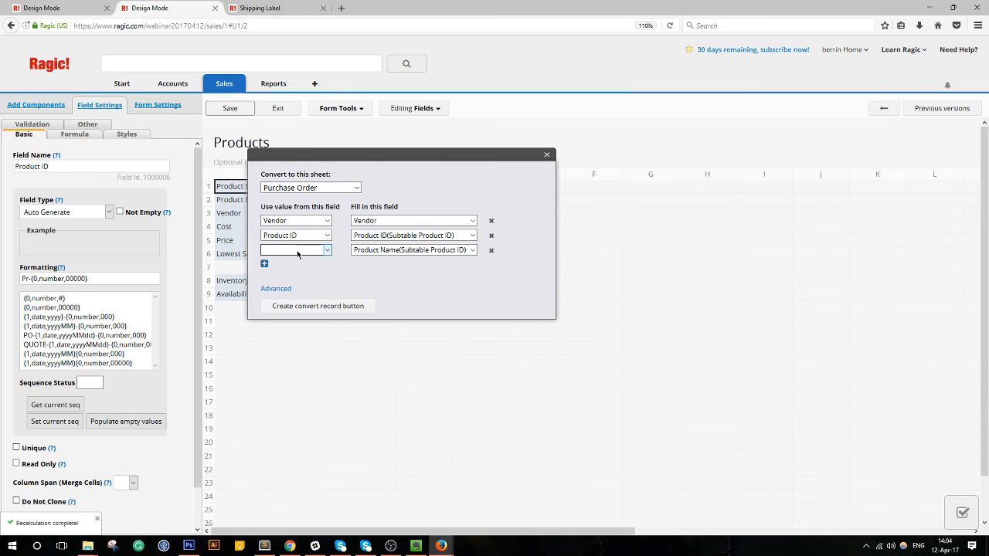
left_click(326, 250)
left_click(285, 289)
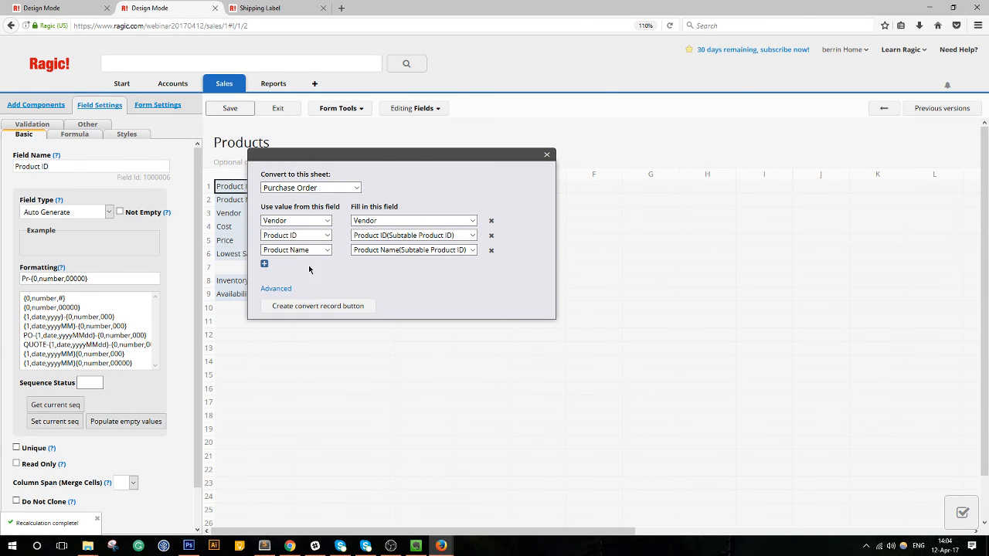
left_click(264, 264)
left_click(426, 265)
left_click(402, 357)
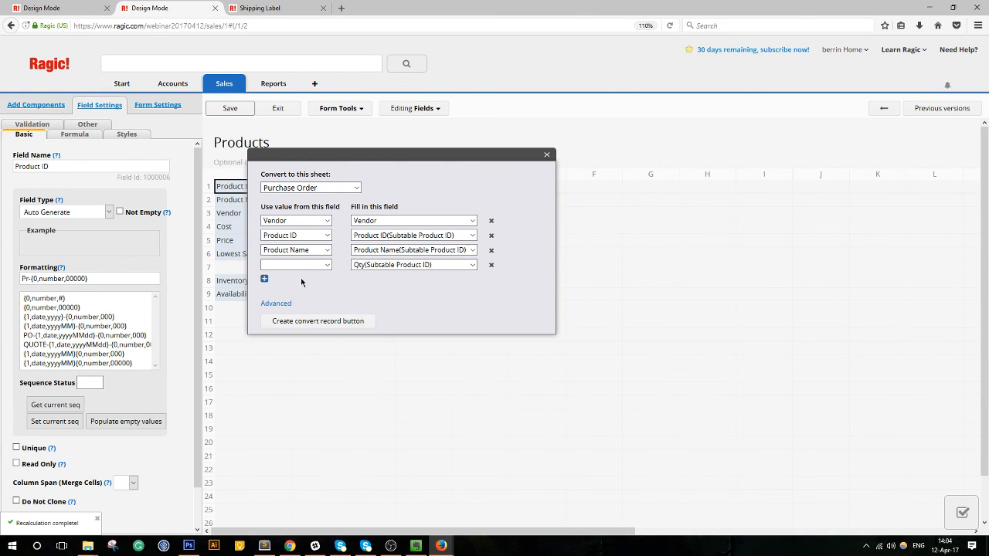
left_click(309, 268)
left_click(401, 265)
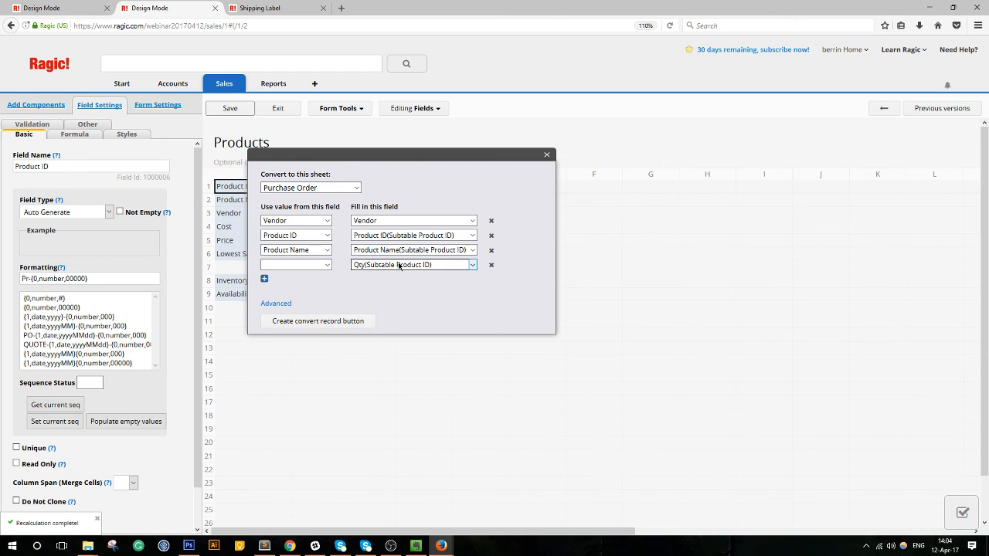
left_click(401, 265)
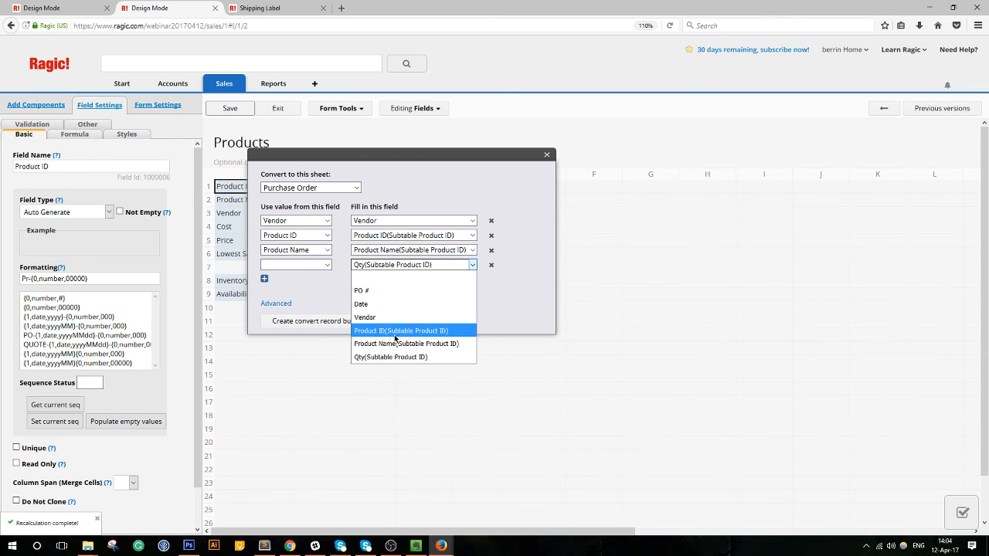
left_click(528, 305)
left_click(491, 265)
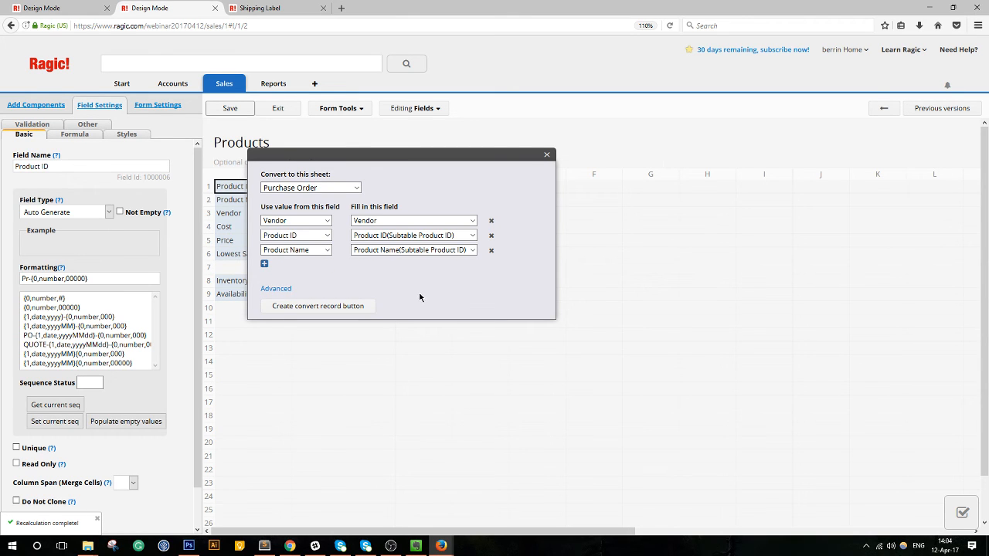
Try creating the conversion button, dismiss the Product ID error, and save the Products design.
left_click(353, 307)
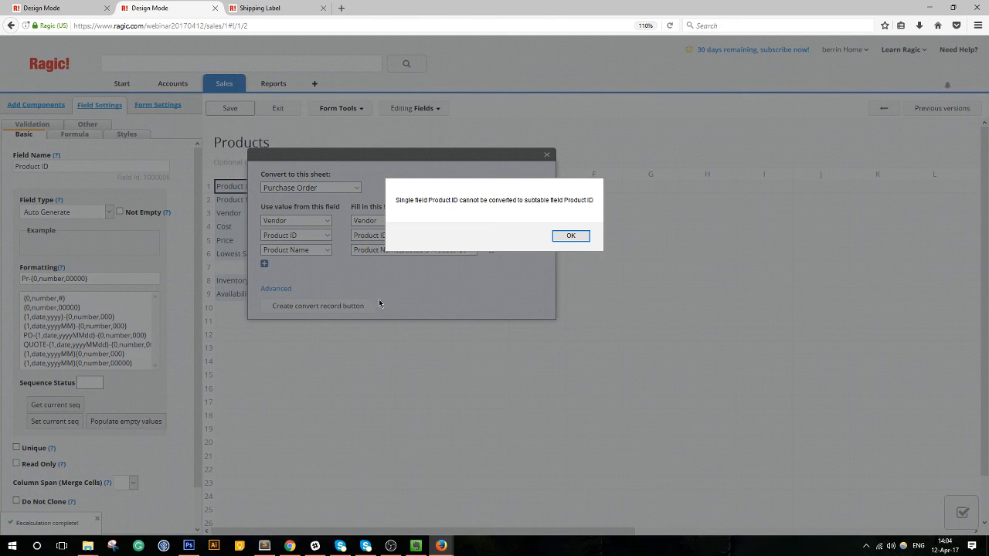
left_click(577, 237)
left_click(417, 235)
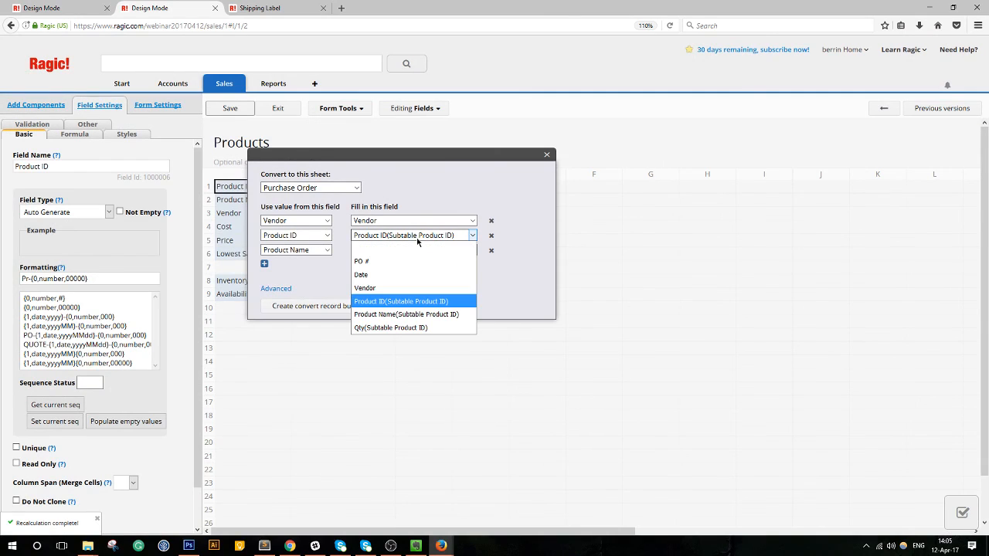
left_click(417, 242)
left_click_drag(418, 156, 580, 143)
left_click(248, 109)
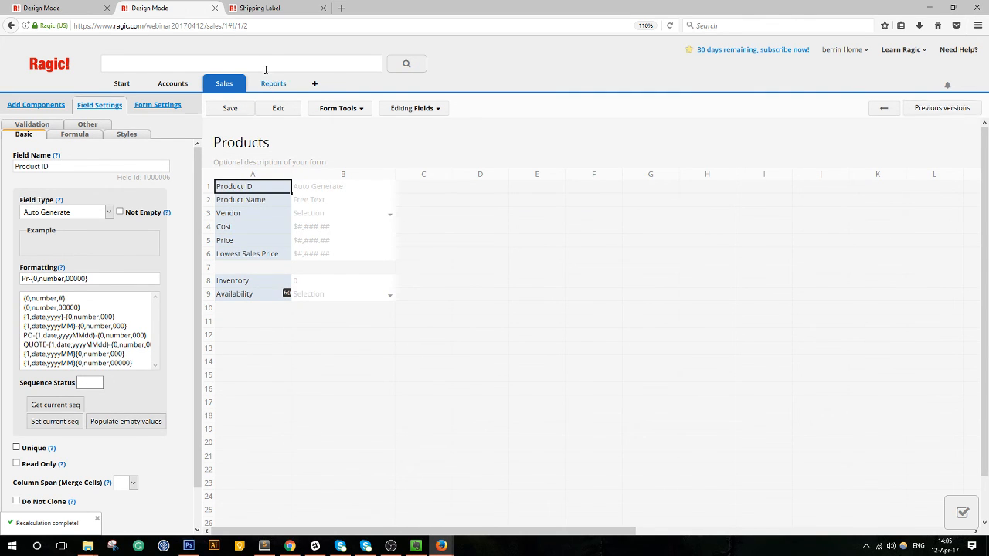
After checking a Shipping Label record and reloading, open the Purchase Order form in design mode.
left_click(259, 9)
left_click(254, 177)
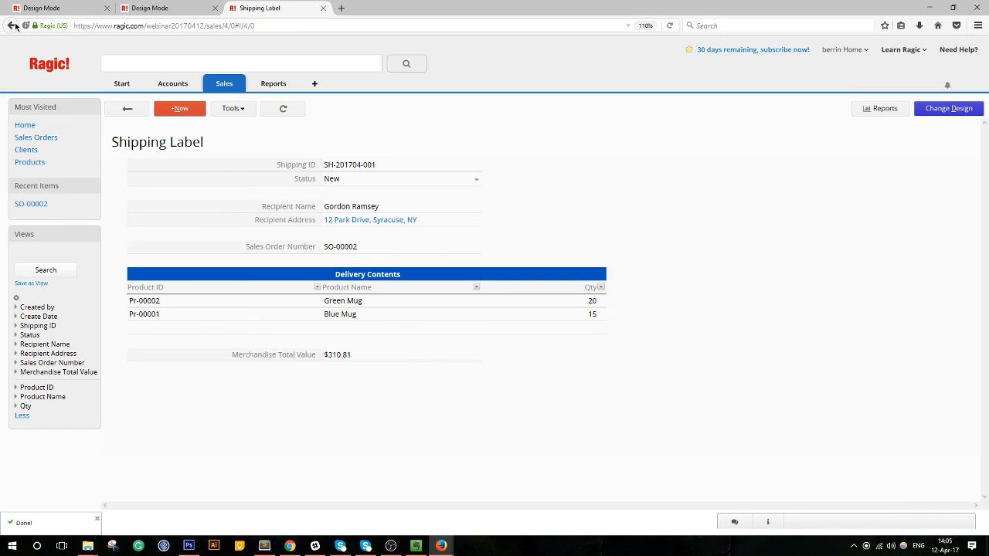
key("ctrl+f")
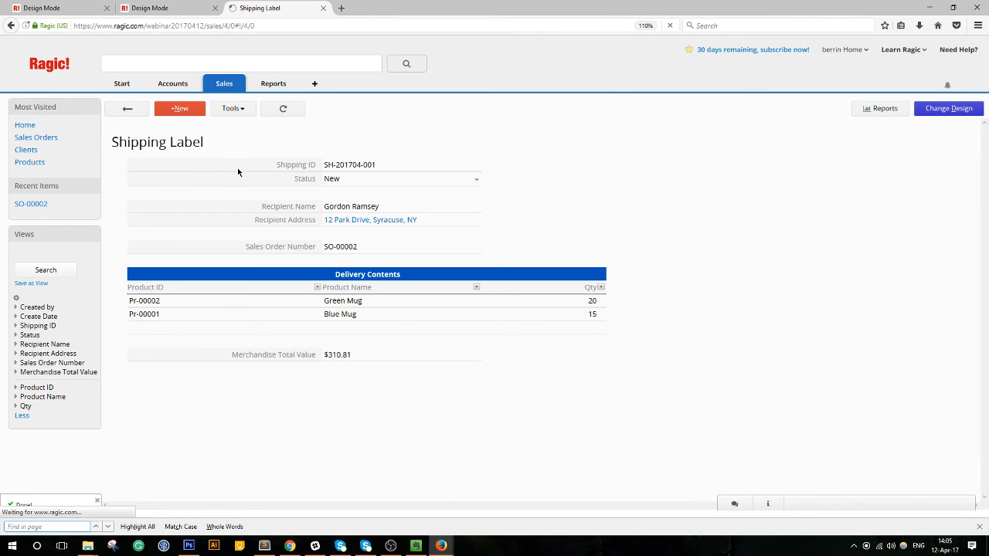
key("F5")
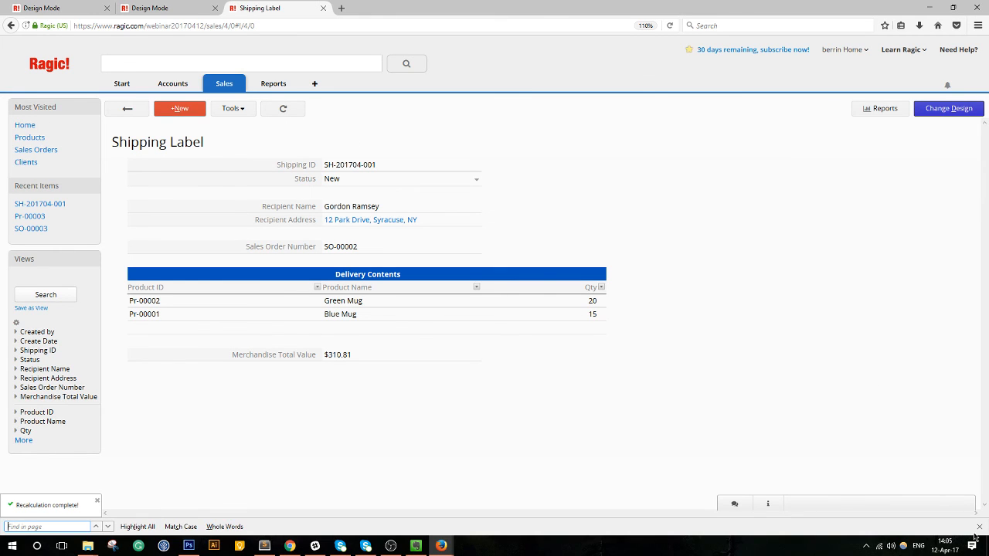
left_click(979, 526)
mouse_move(221, 89)
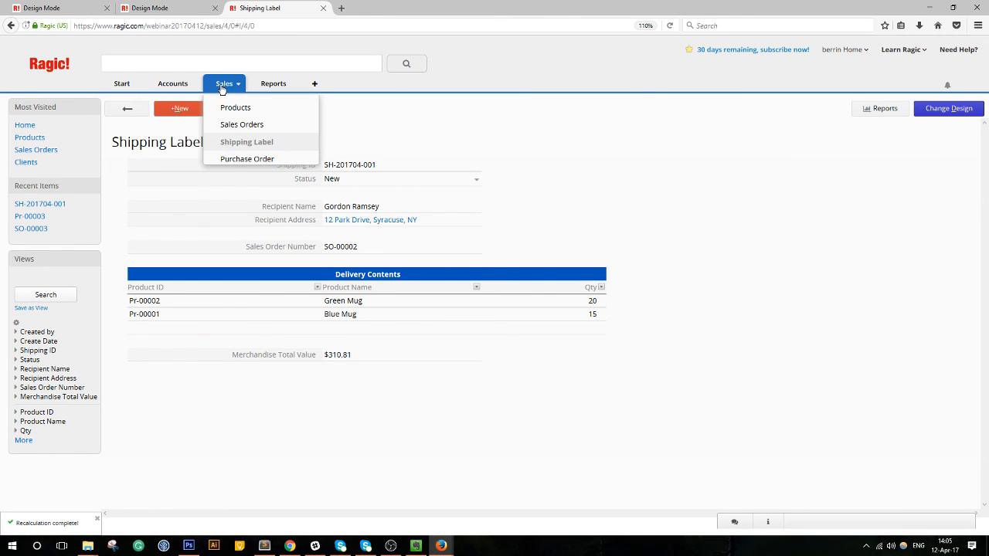
left_click(226, 159)
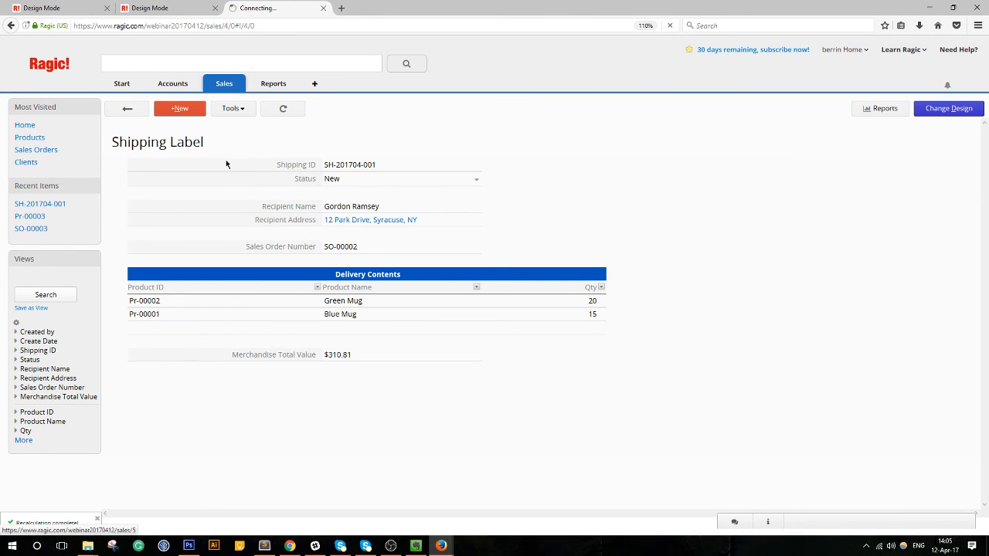
left_click(935, 112)
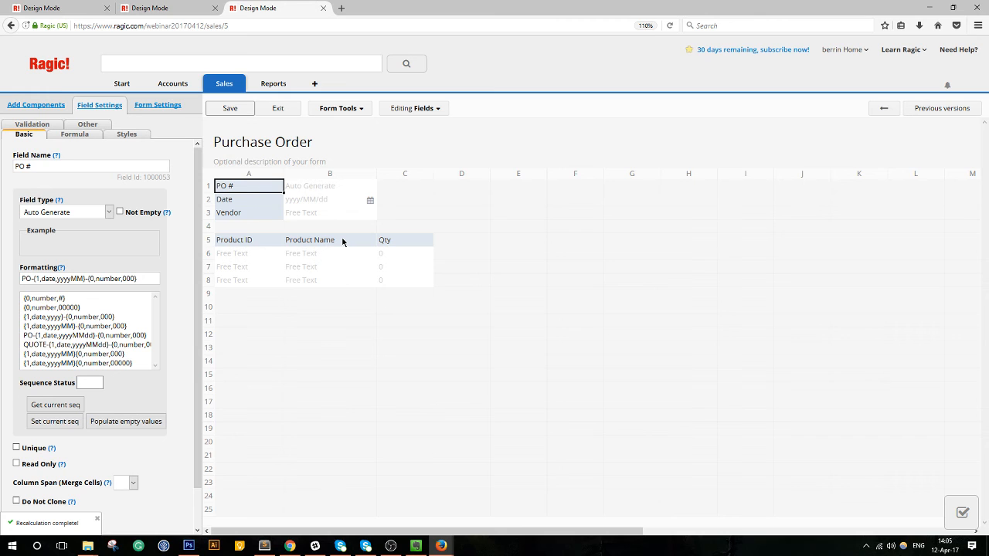
Delete the Product Name field from the Purchase Order subtable.
left_click_drag(342, 242, 340, 328)
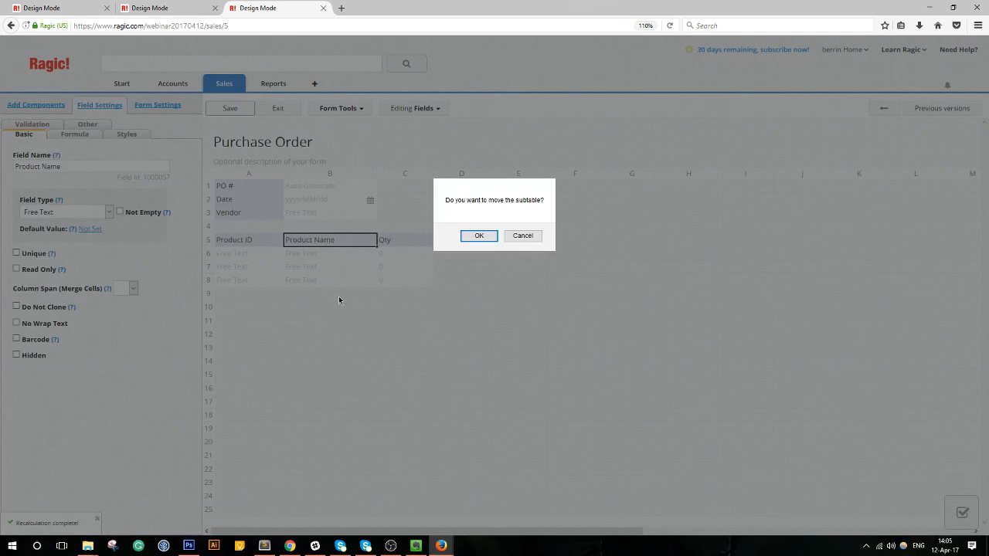
left_click(489, 240)
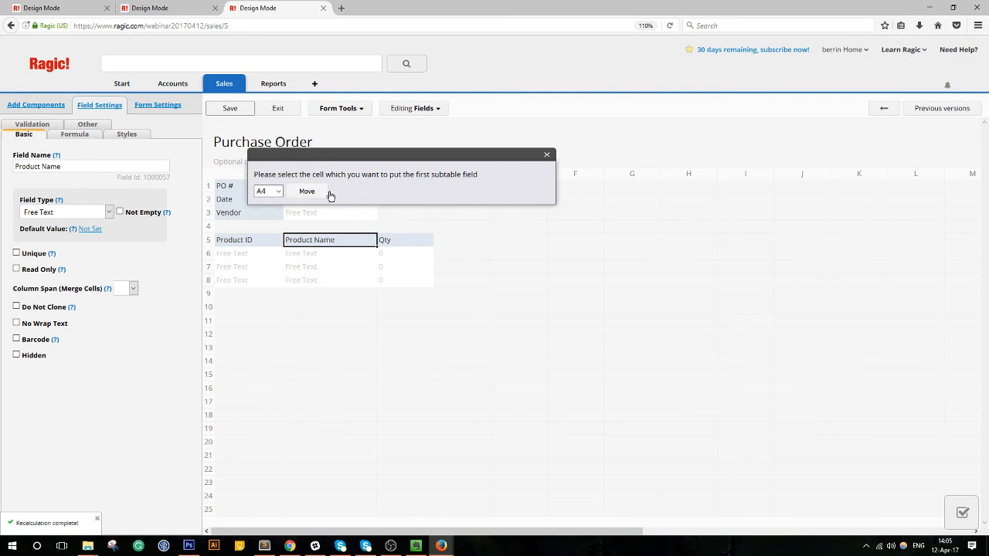
left_click(547, 157)
key("Delete")
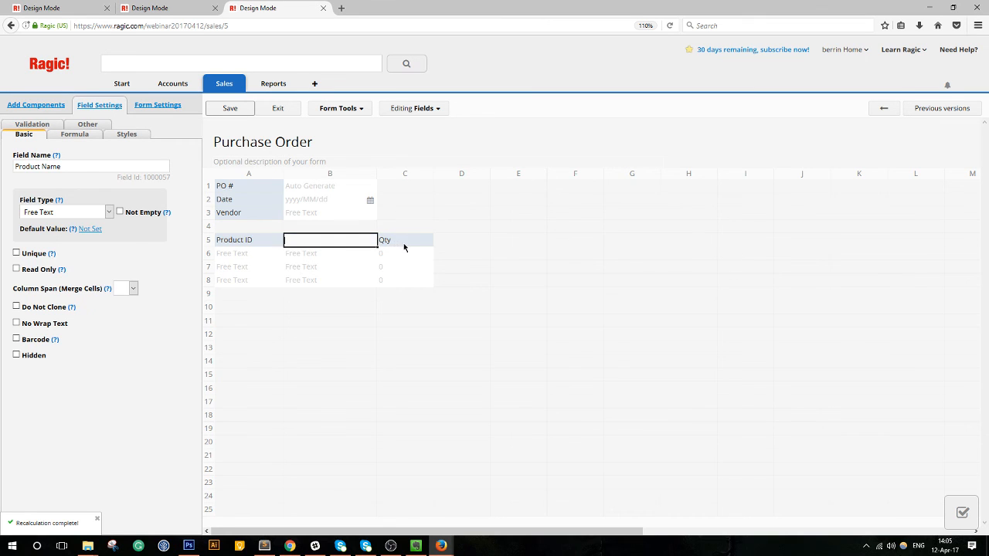
left_click(295, 297)
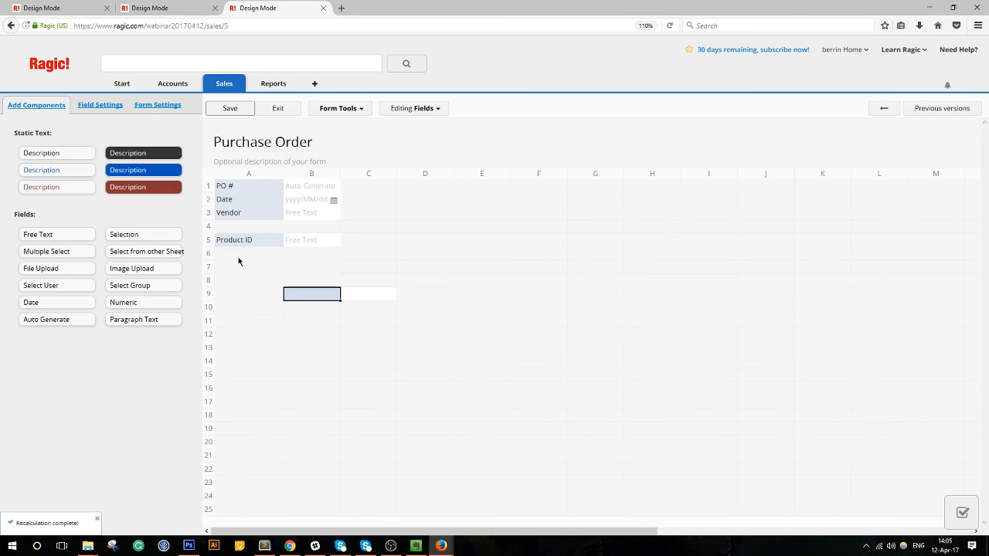
Add Product Name and Qty fields in A6 and A7, widen column A, and save the design.
left_click(239, 257)
type("Produ")
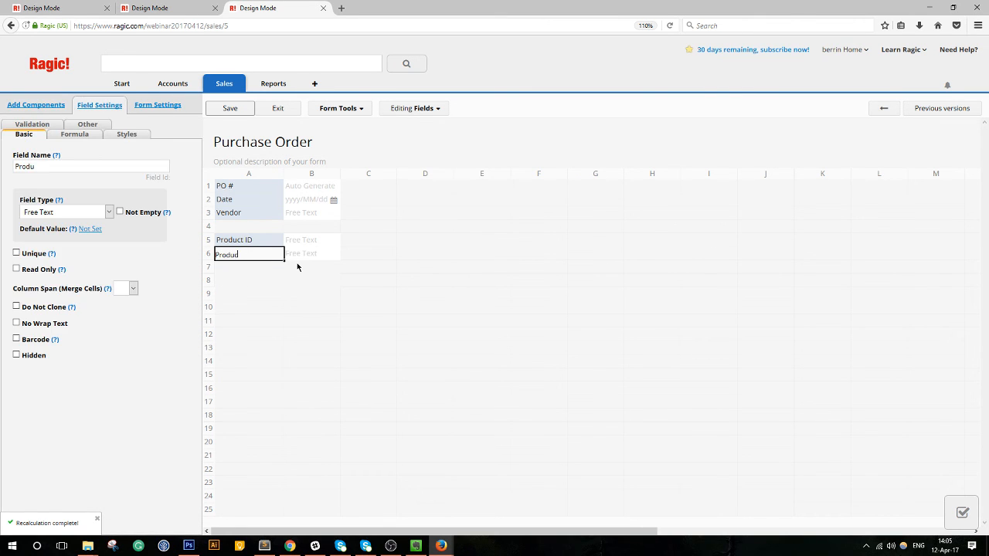
type("ct Name")
key("Return")
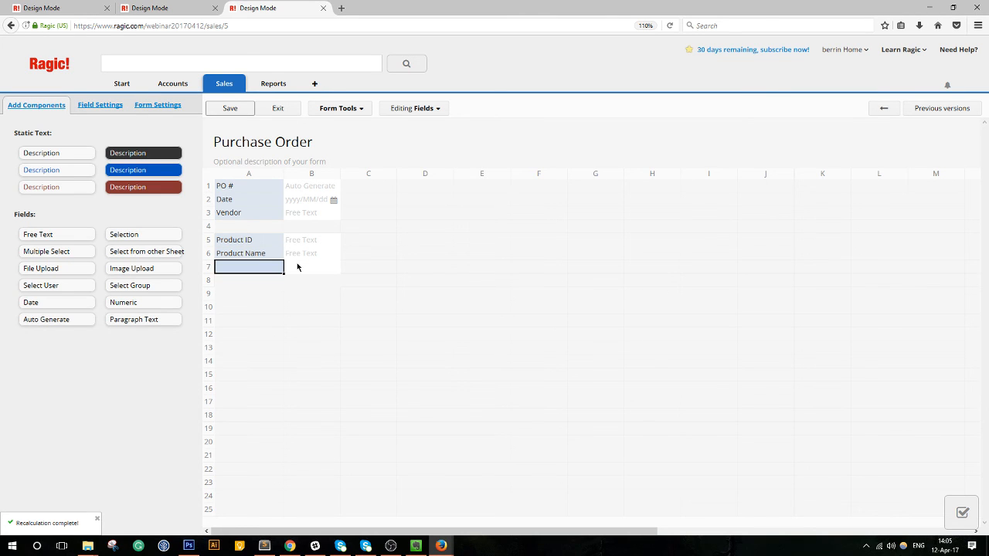
type("Qty")
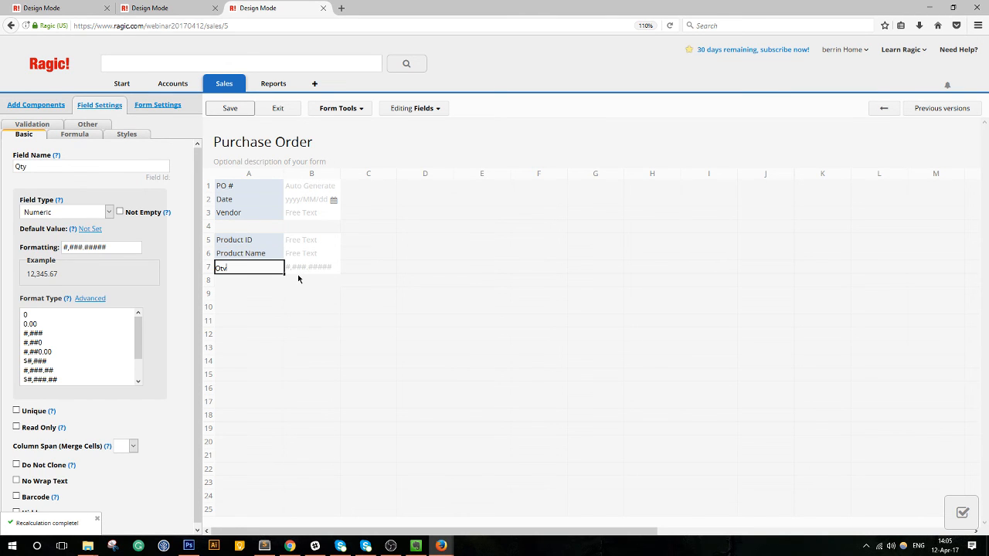
left_click(282, 177)
left_click_drag(281, 177, 295, 177)
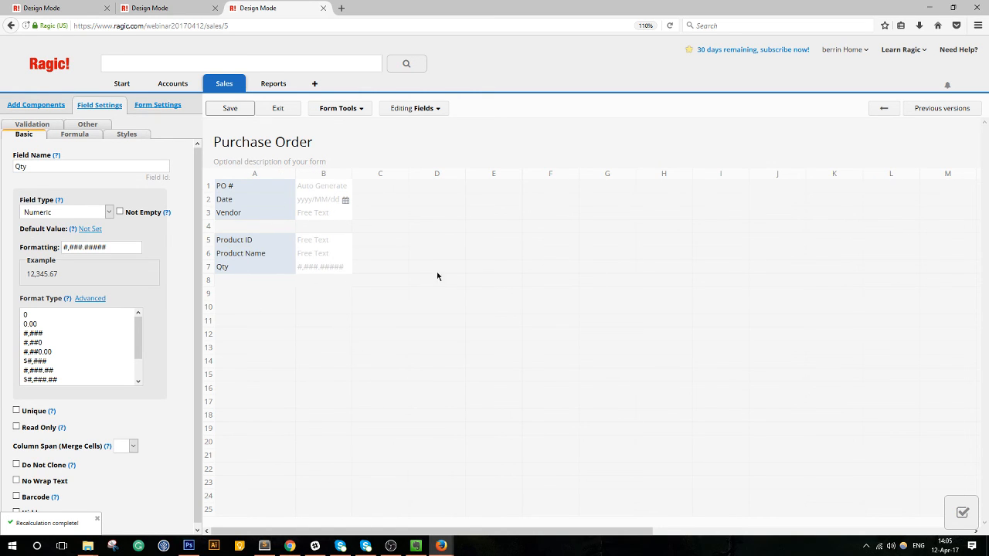
left_click(236, 108)
left_click(277, 112)
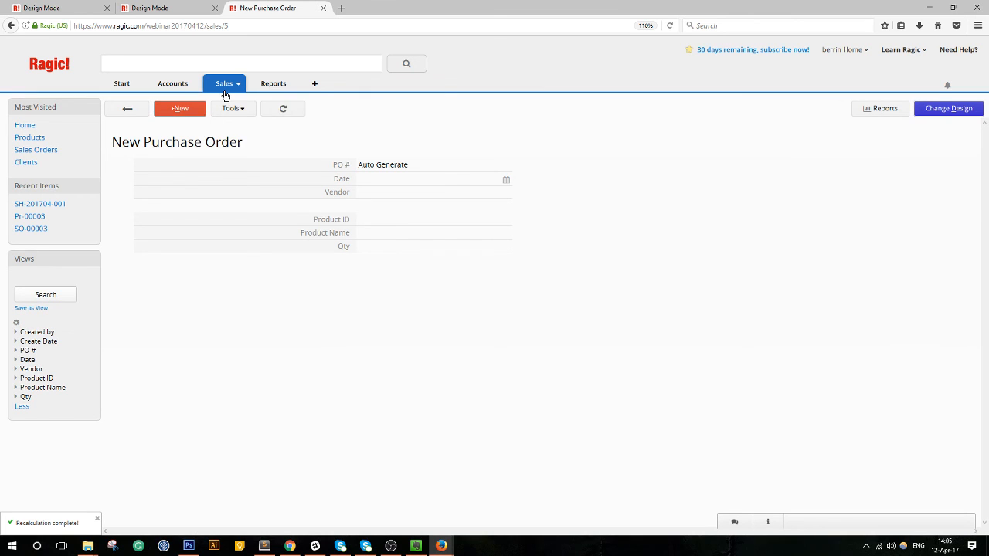
Close the Products design page without saving and switch to the Sales Orders design page.
left_click(170, 6)
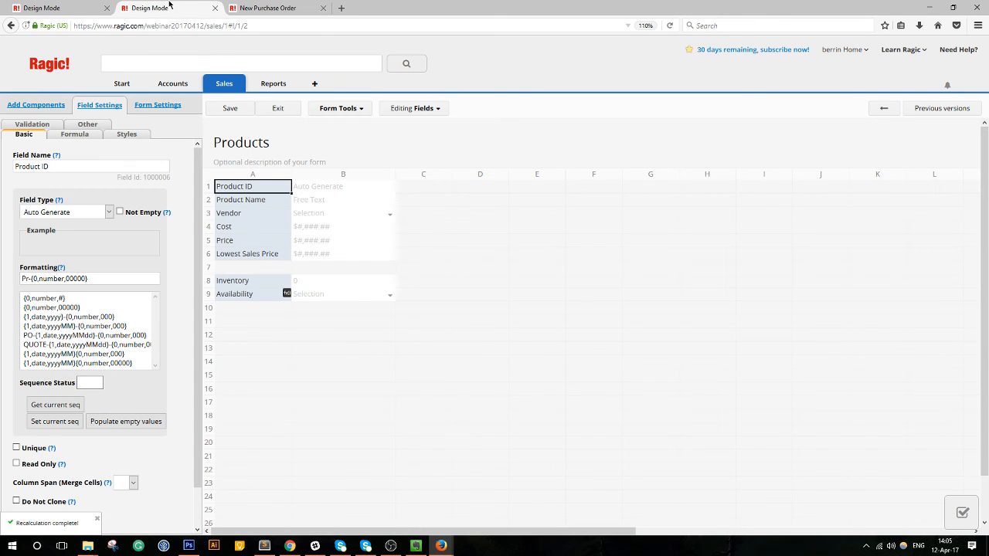
left_click(214, 8)
left_click(558, 236)
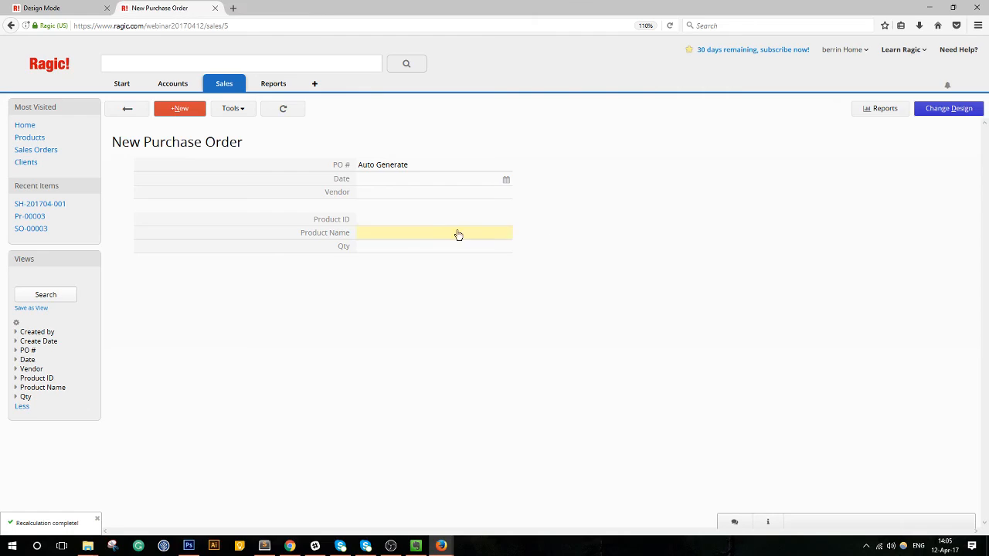
left_click(68, 9)
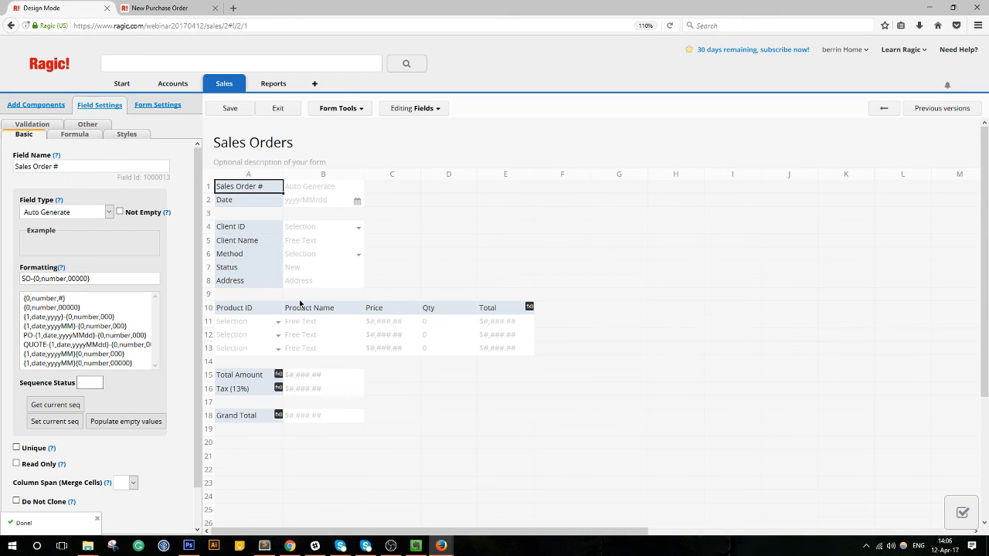
Exit the Sales Orders design, check the Products list, then open the Purchase Order form's design.
left_click(277, 109)
mouse_move(217, 90)
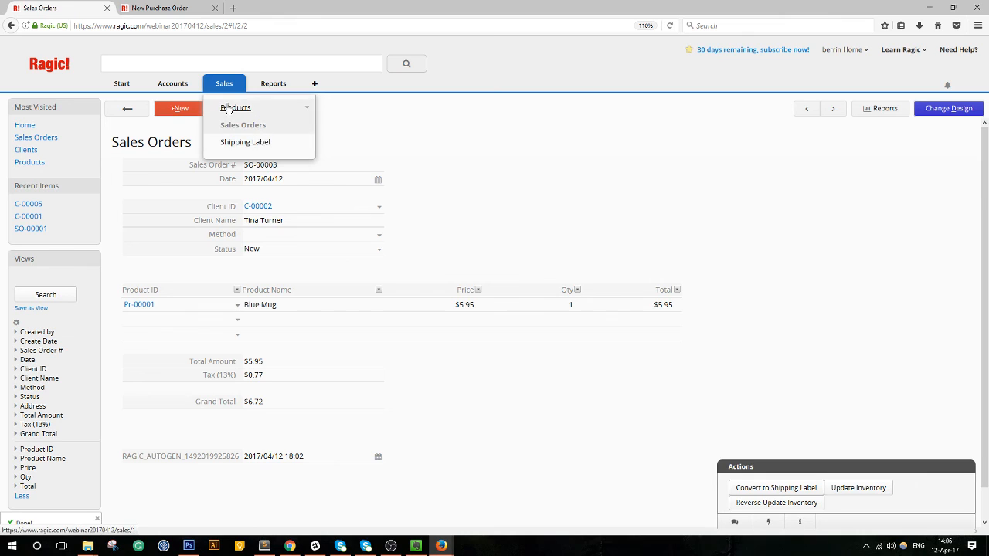
left_click(228, 107)
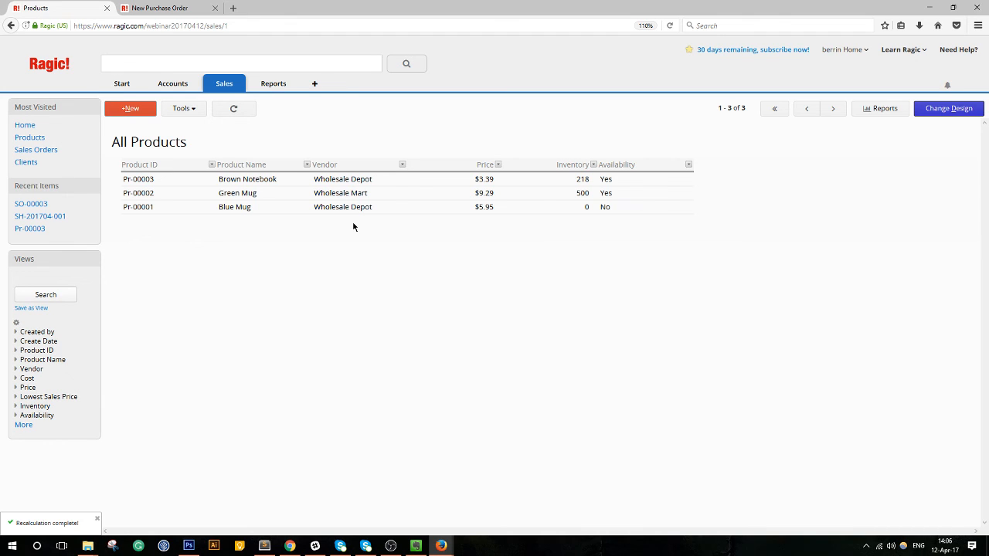
left_click(159, 7)
left_click(935, 108)
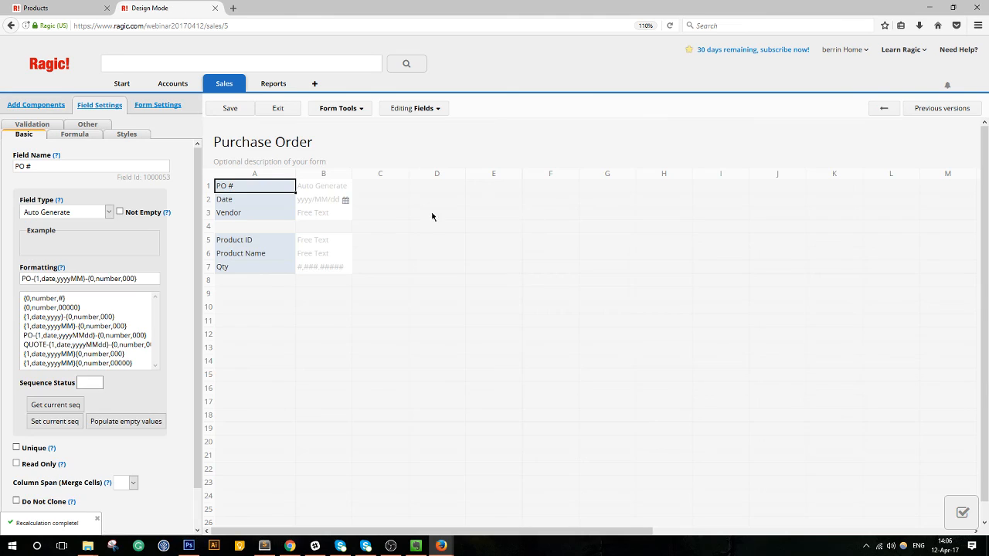
Rearrange the row 5 fields and delete the separate Product Name and Qty fields.
left_click(252, 255)
left_click_drag(253, 258, 570, 267)
left_click_drag(436, 241, 332, 251)
left_click_drag(247, 246, 379, 244)
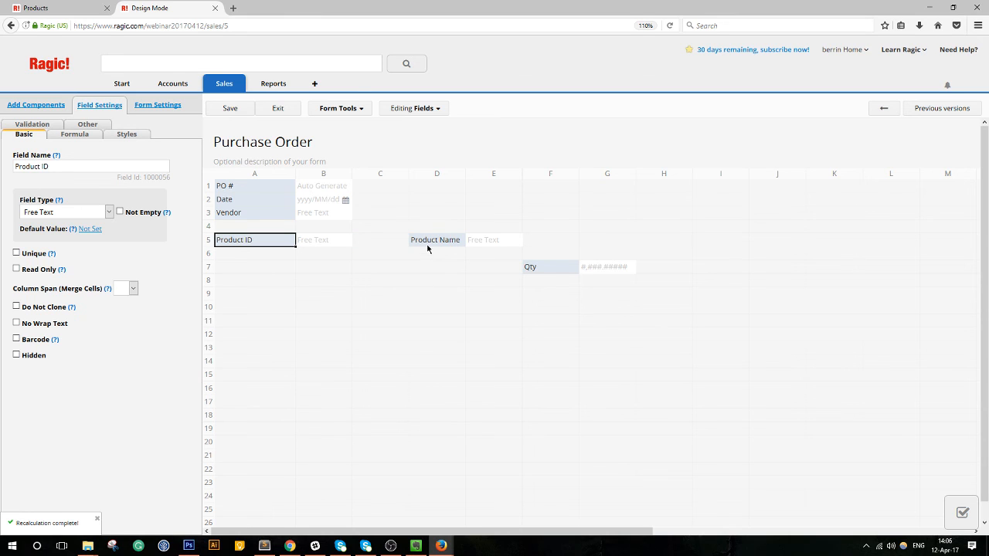
left_click(431, 246)
key("Delete")
left_click(530, 267)
key("Delete")
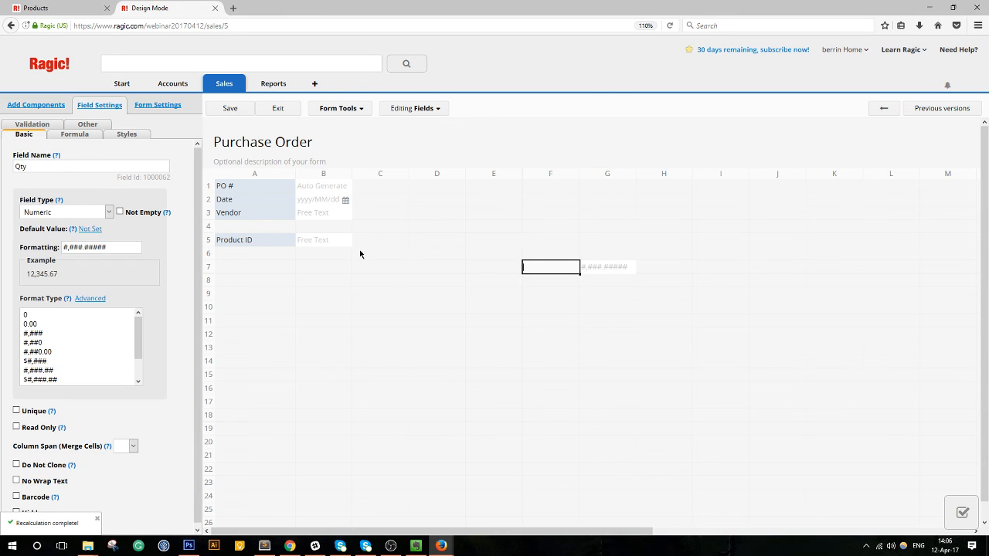
Enter a 'Product Name' header in cell B5 and save the Purchase Order design.
left_click(341, 246)
type("Product Name")
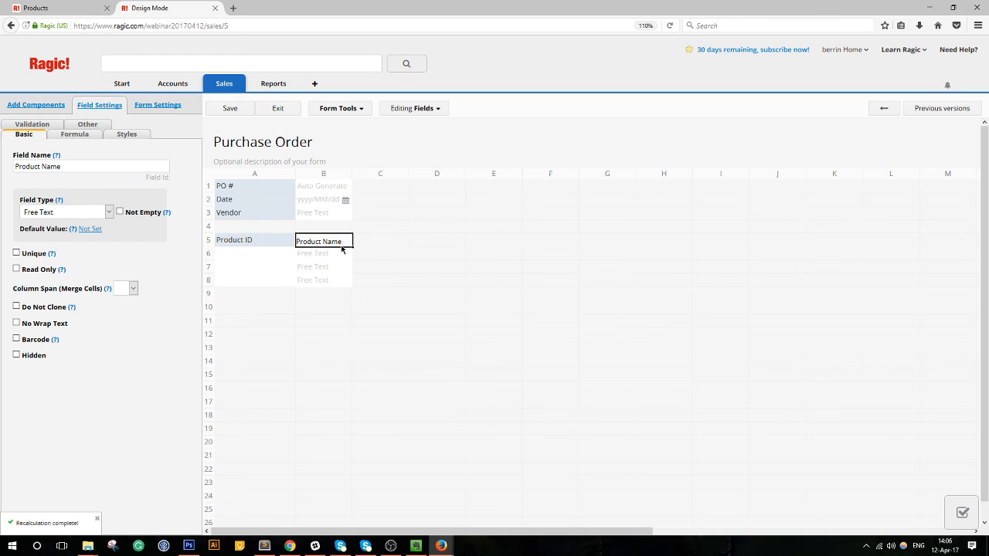
key("Tab")
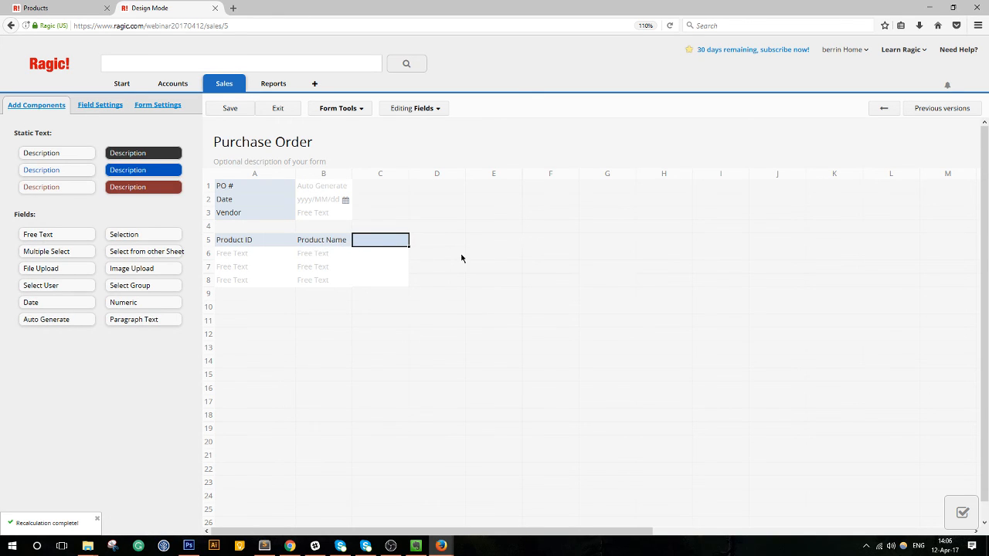
left_click(338, 244)
left_click(251, 243)
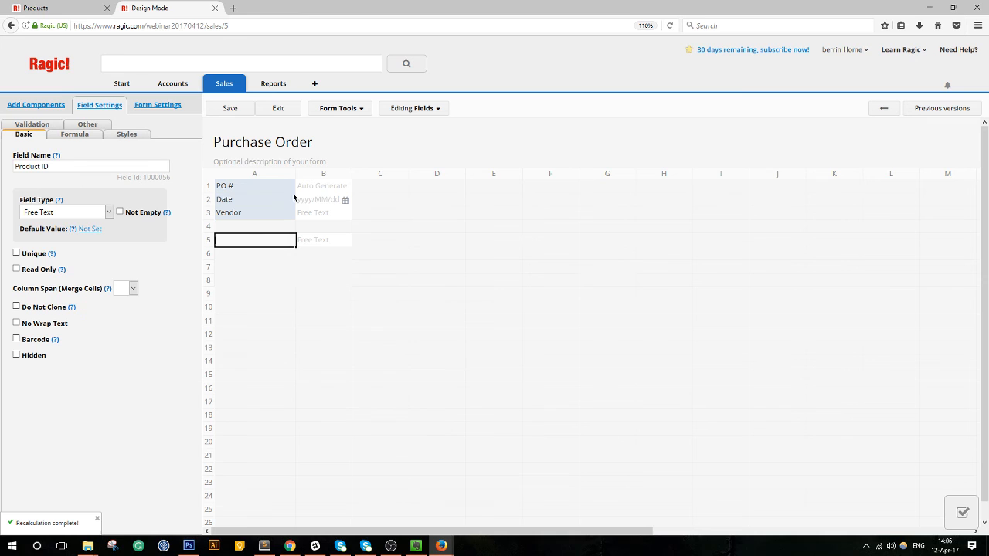
left_click(229, 108)
left_click(343, 109)
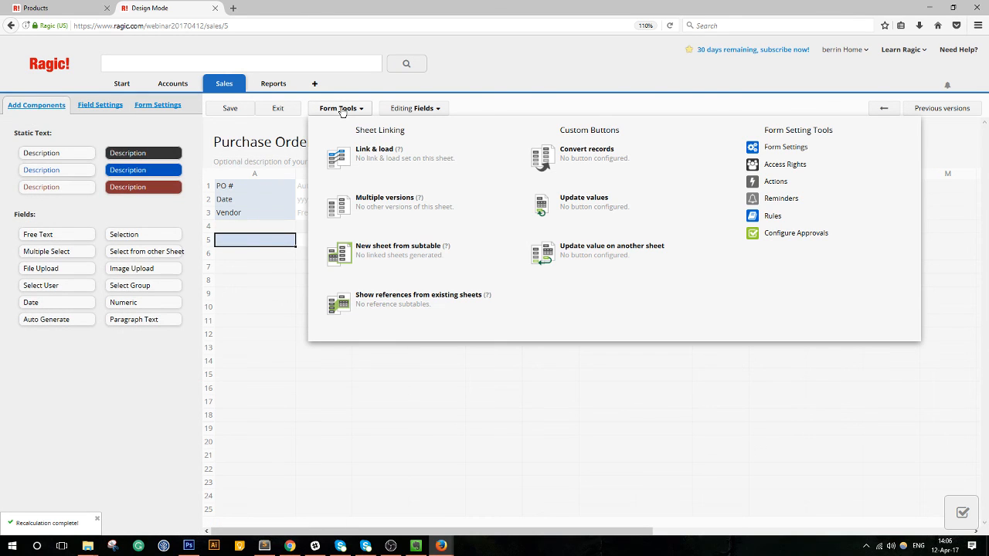
Link the Purchase Order's Product ID field to the Products sheet and save the design.
left_click(391, 168)
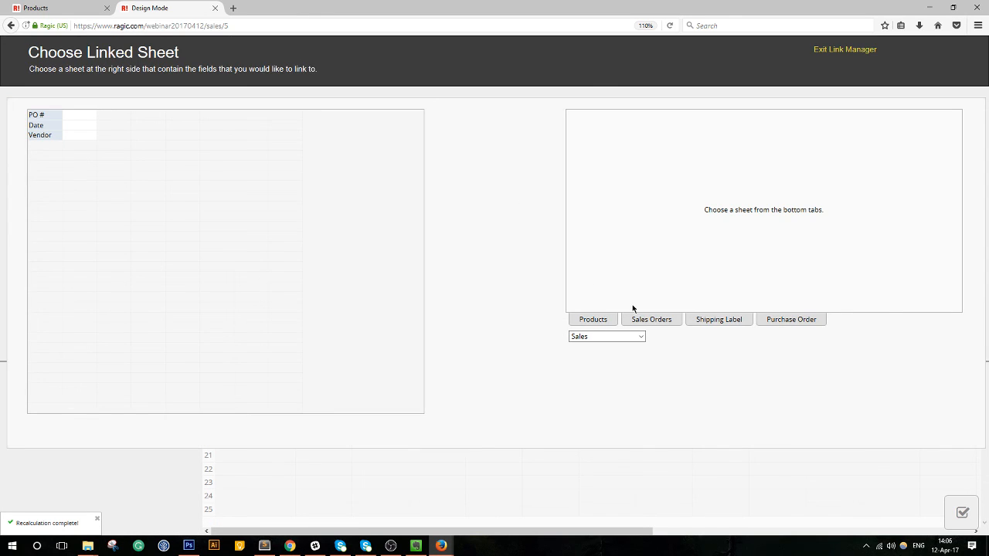
left_click(592, 320)
left_click(591, 116)
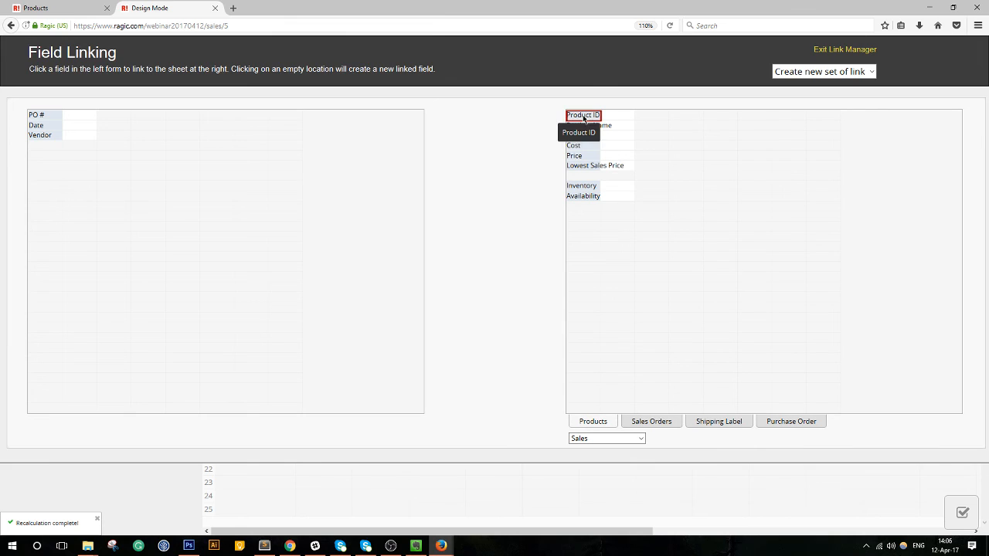
left_click(85, 155)
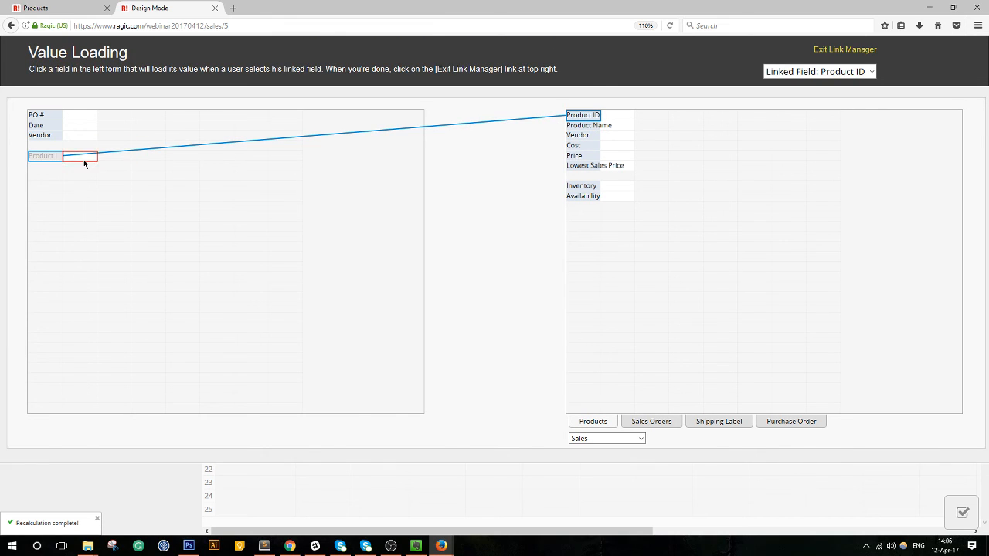
left_click(91, 159)
left_click(578, 129)
left_click(834, 49)
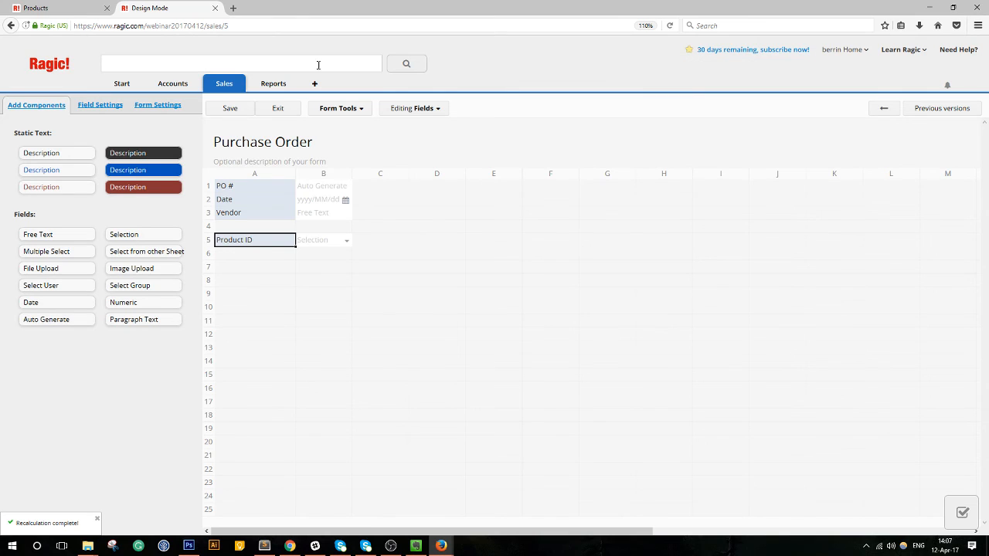
left_click(230, 109)
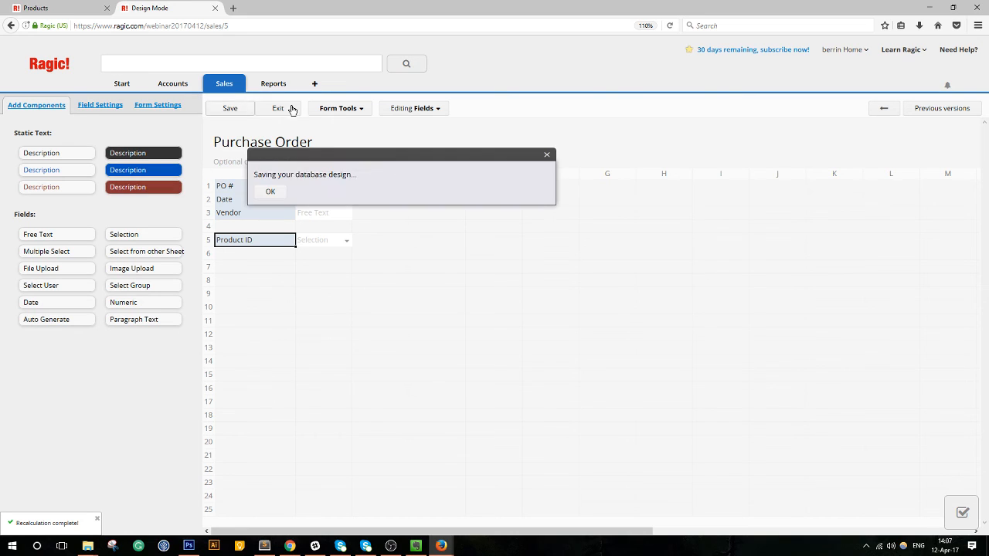
Set Product Name to load from the Products sheet into the cell beside Product ID.
left_click(348, 108)
left_click(368, 170)
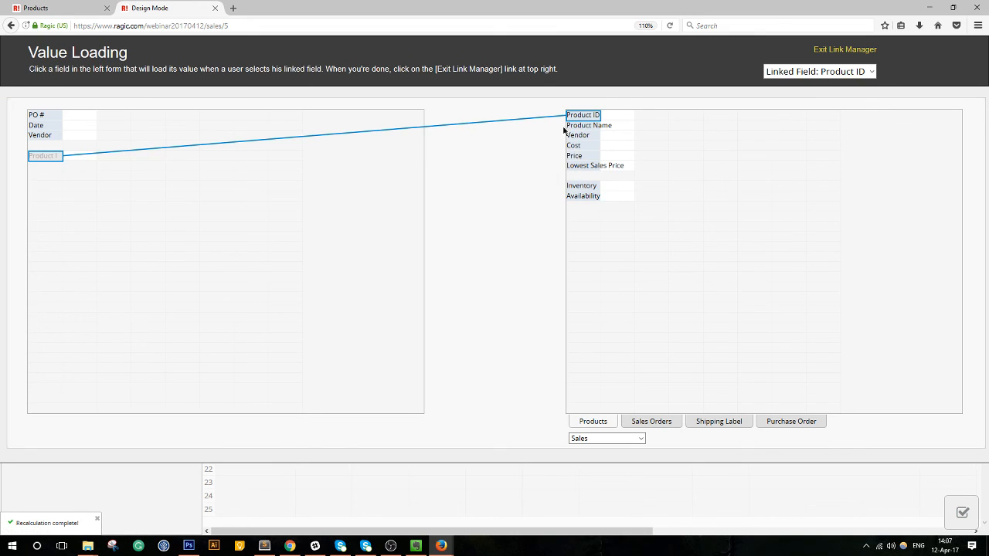
left_click(80, 155)
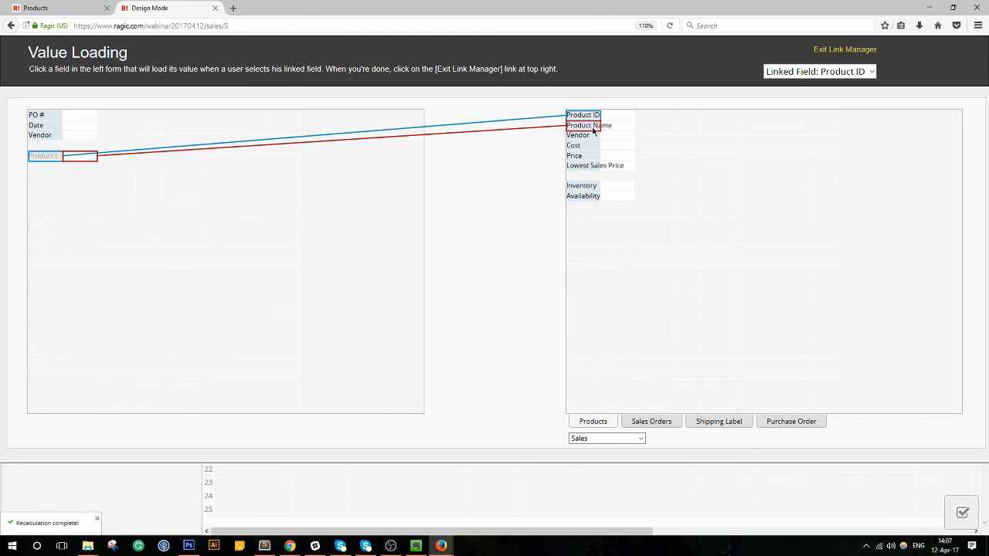
left_click(588, 126)
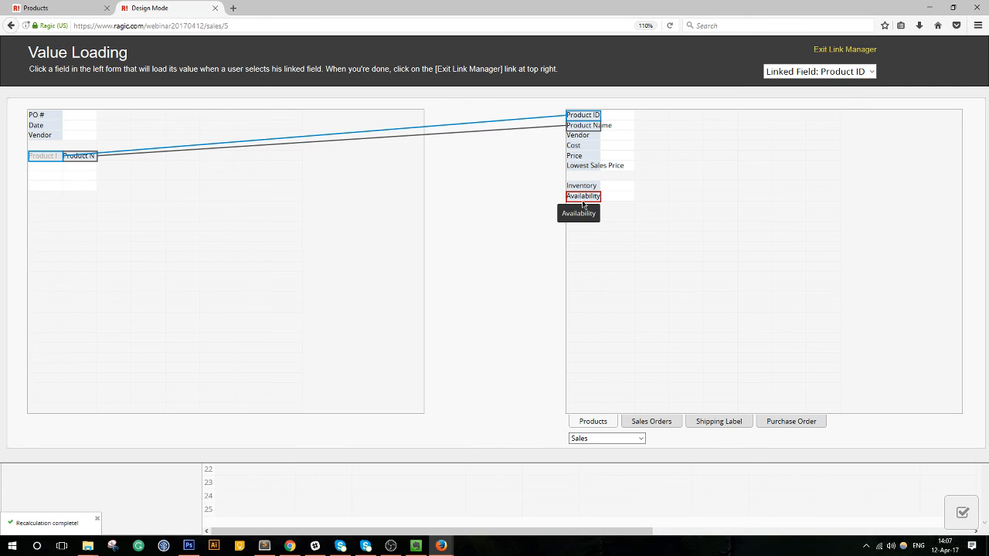
left_click(831, 51)
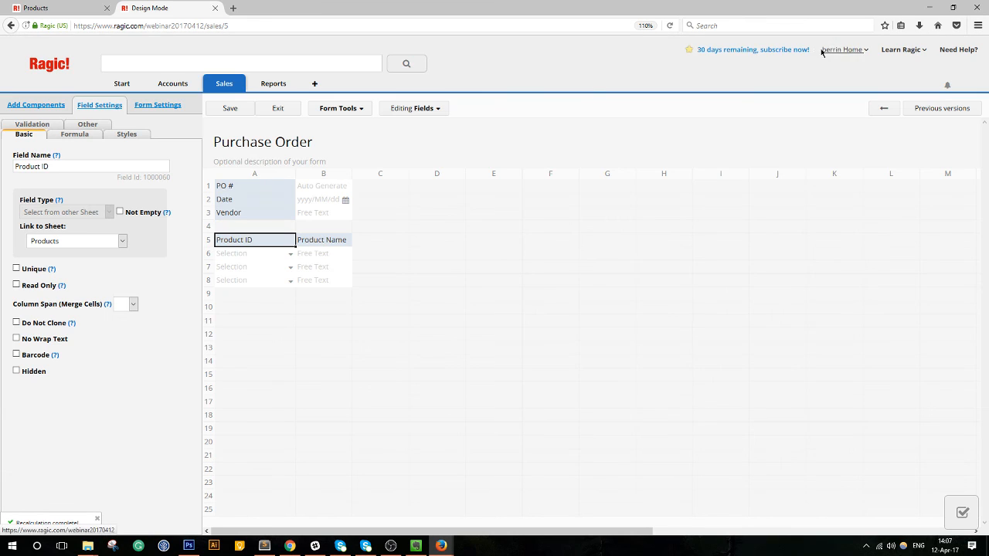
Save the Purchase Order design and open the Products form in Design Mode.
left_click(230, 108)
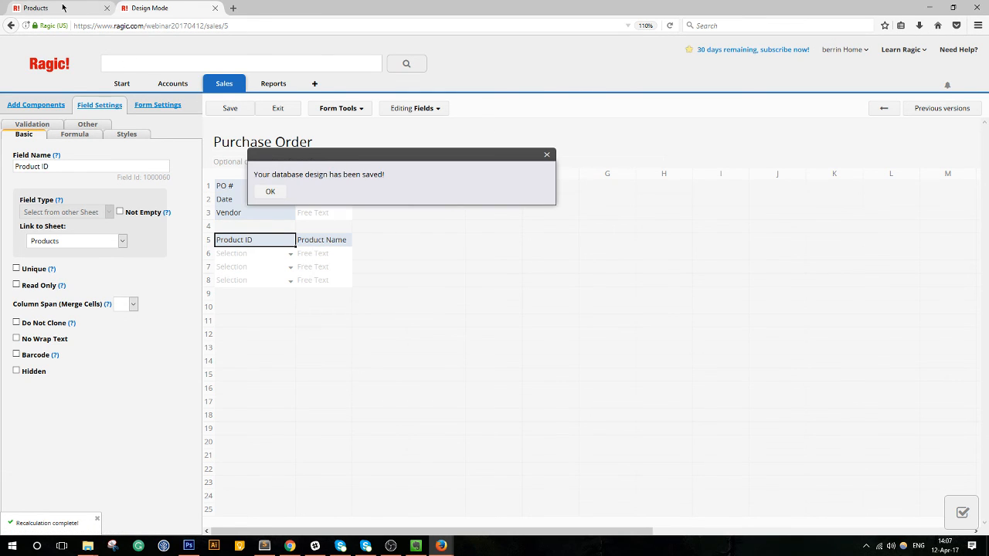
left_click(65, 8)
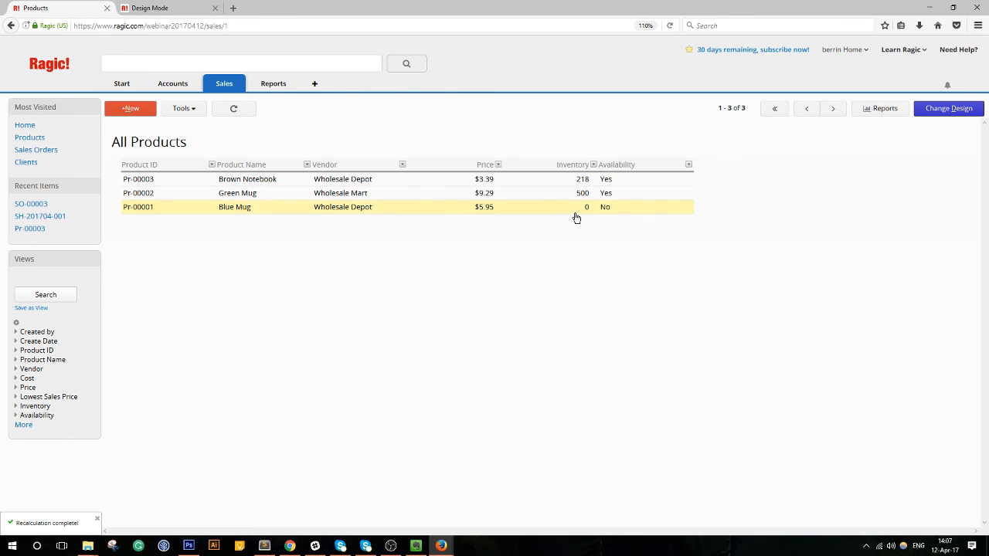
left_click(949, 108)
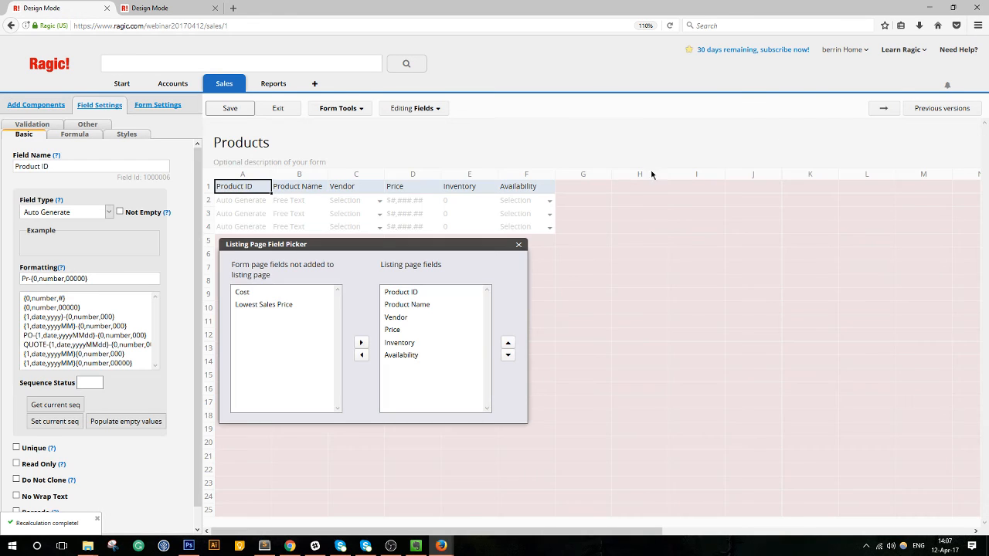
left_click(278, 108)
left_click(947, 107)
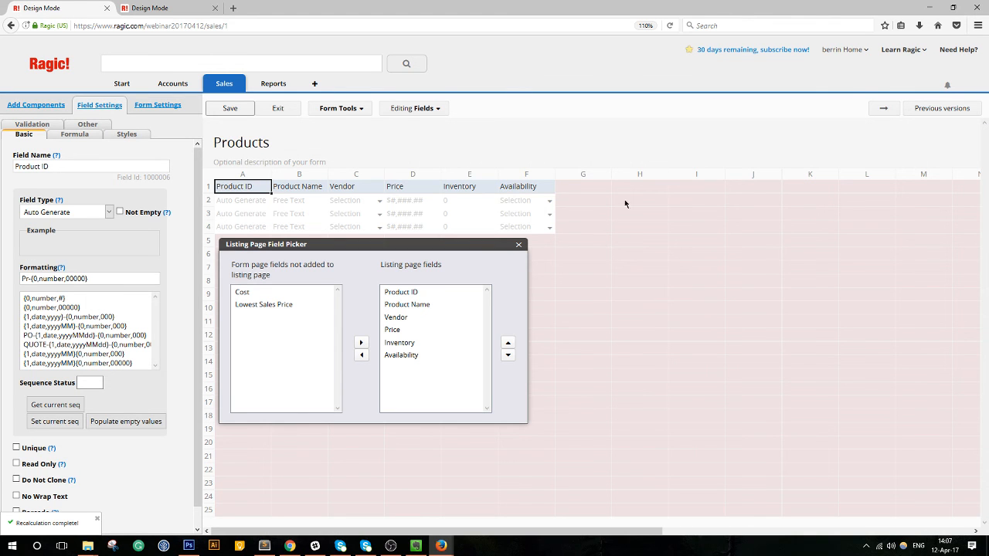
Add 'Low' to the Availability choices, save, and reopen the Products design from the Brown Notebook record.
left_click(517, 192)
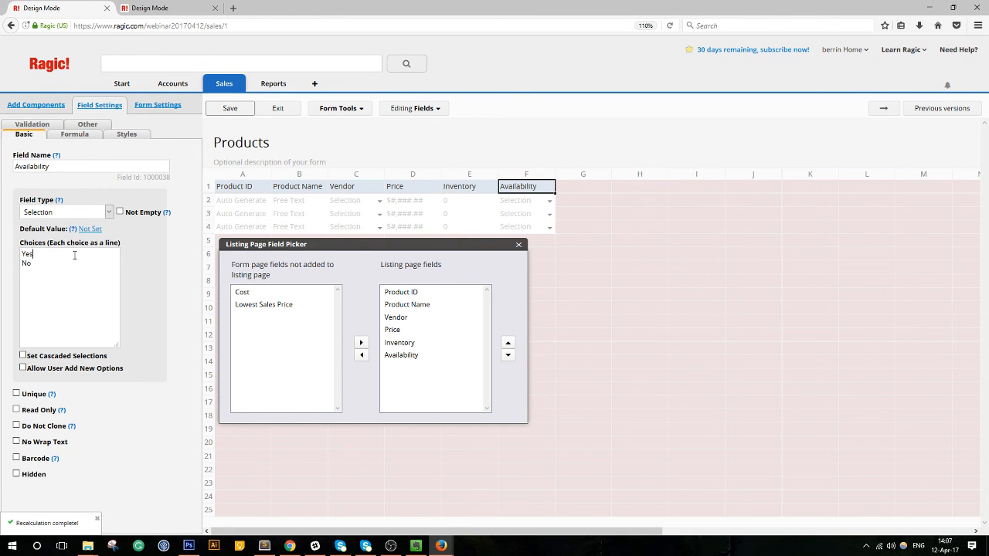
key("Return")
type("Low")
left_click(229, 108)
left_click(278, 108)
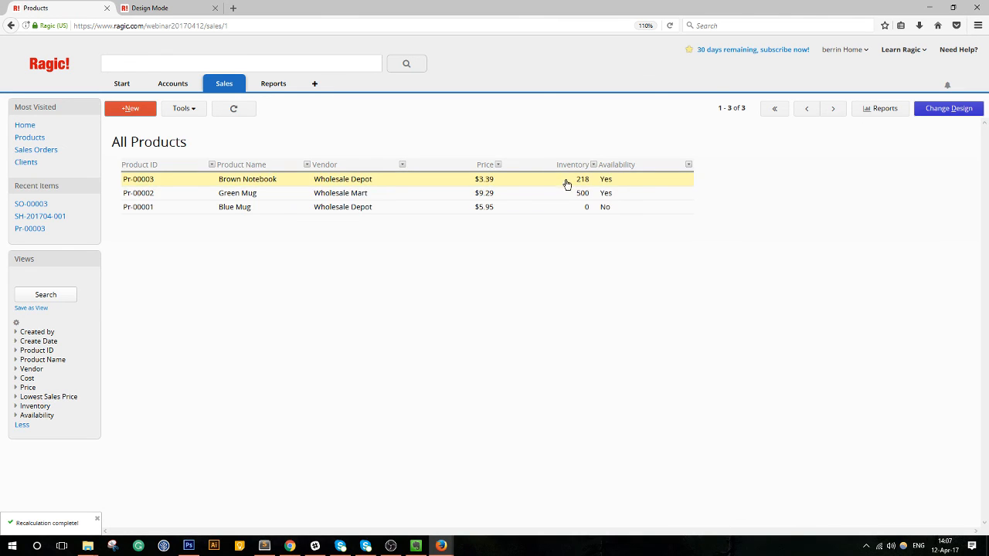
left_click(567, 184)
left_click(949, 108)
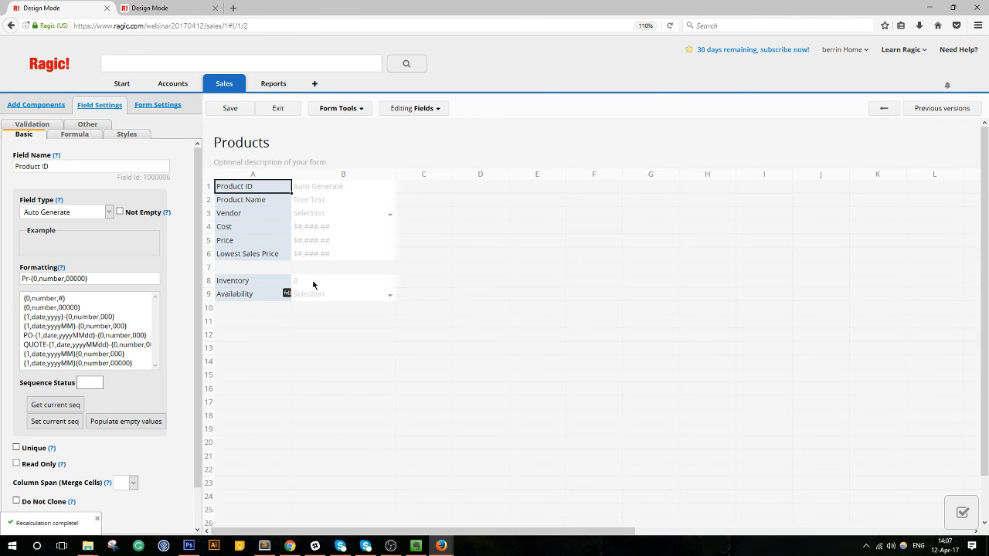
Change the Availability formula to IF(A8<20,"Low",), dropping the Yes and No results.
left_click(238, 296)
left_click(74, 134)
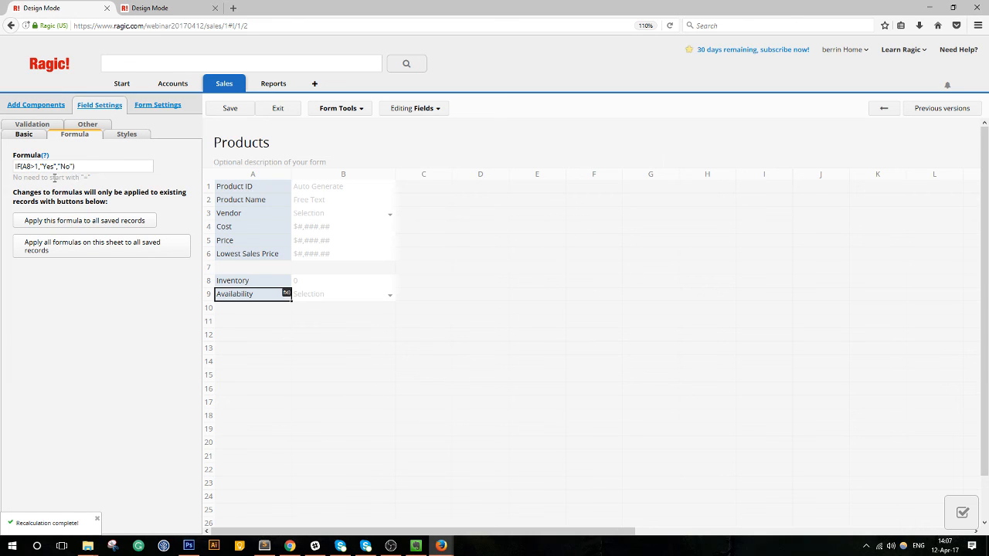
key("BackSpace")
key("BackSpace")
type("<2")
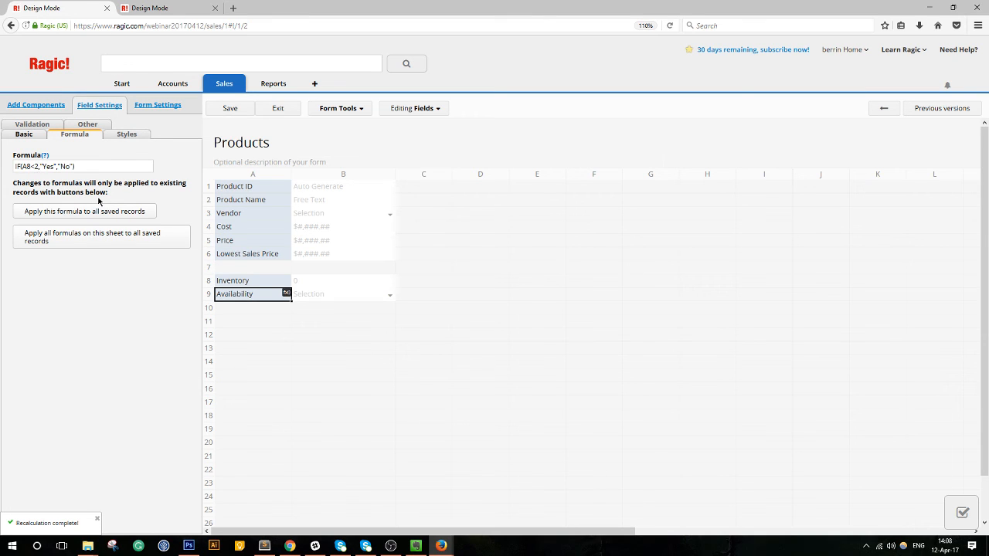
type("0")
key("BackSpace")
key("BackSpace")
key("BackSpace")
type("Low")
key("BackSpace")
key("BackSpace")
Search the web for 'formulas Ragic' in a new browser tab.
left_click(232, 8)
type("form")
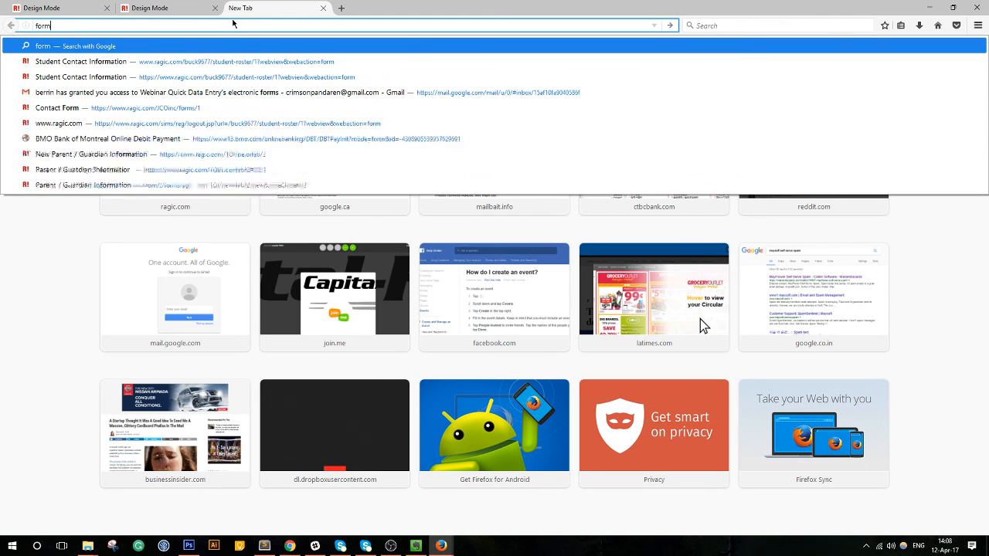
type("ulas Ragic")
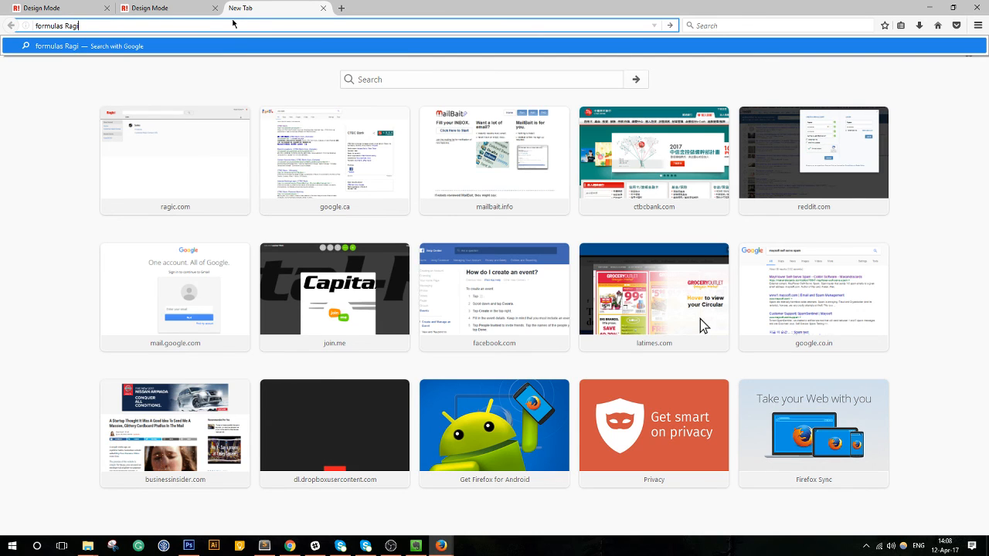
key("Return")
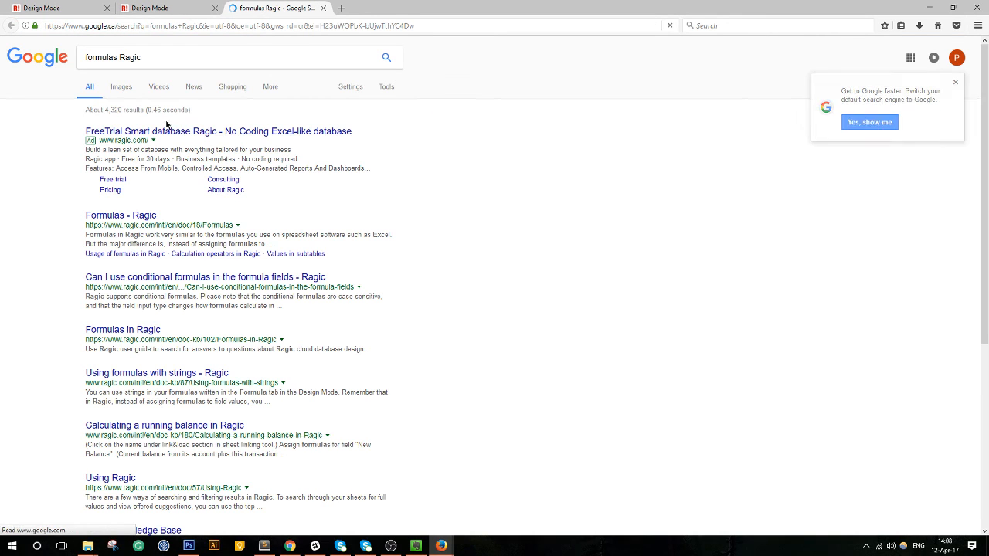
Open the 'Formulas - Ragic' help page on the right half beside the design window.
left_click(128, 216)
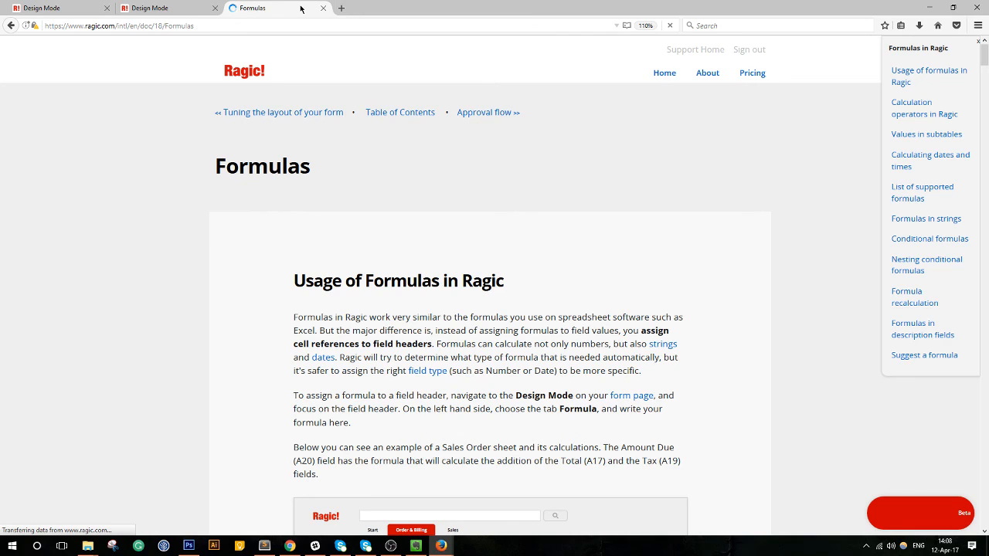
left_click_drag(565, 4, 988, 108)
left_click(201, 111)
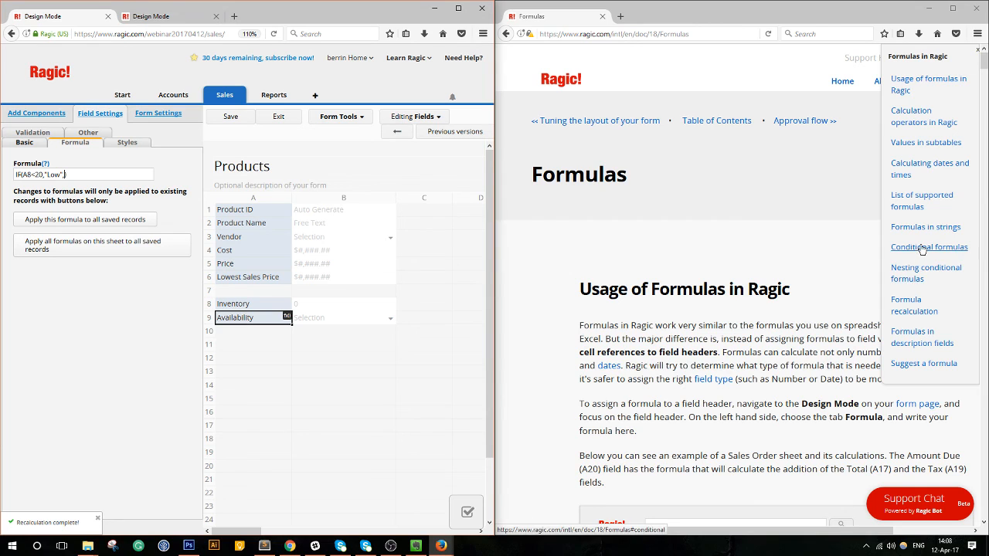
Jump to the Conditional formulas section and read through the IF syntax.
left_click(910, 270)
scroll(819, 377, "down", 4)
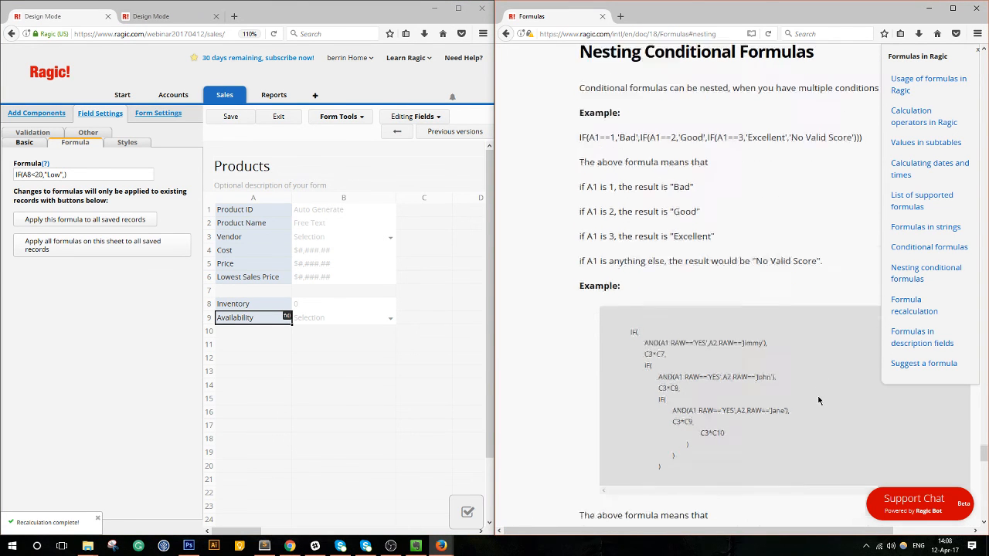
scroll(815, 375, "down", 5)
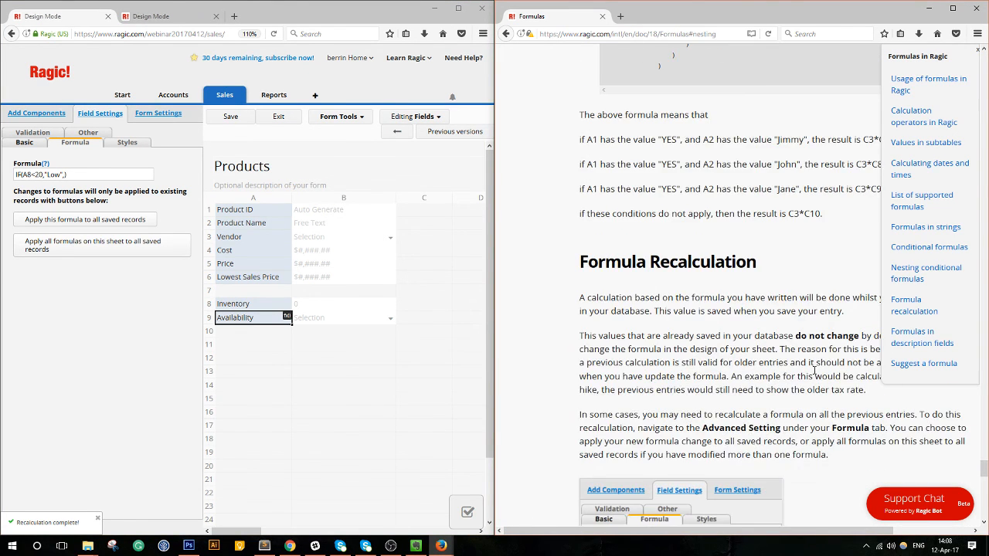
scroll(815, 375, "down", 3)
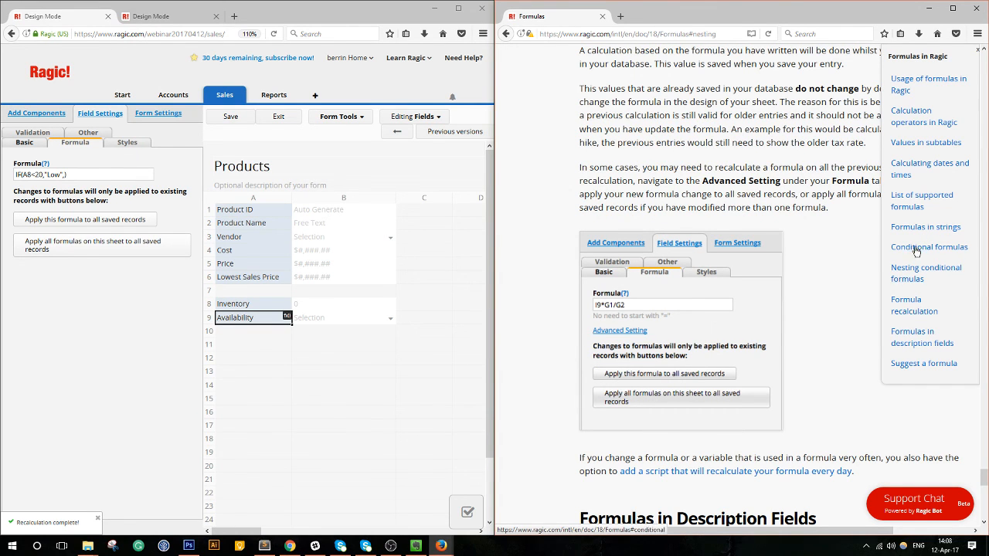
left_click(916, 247)
scroll(811, 310, "down", 7)
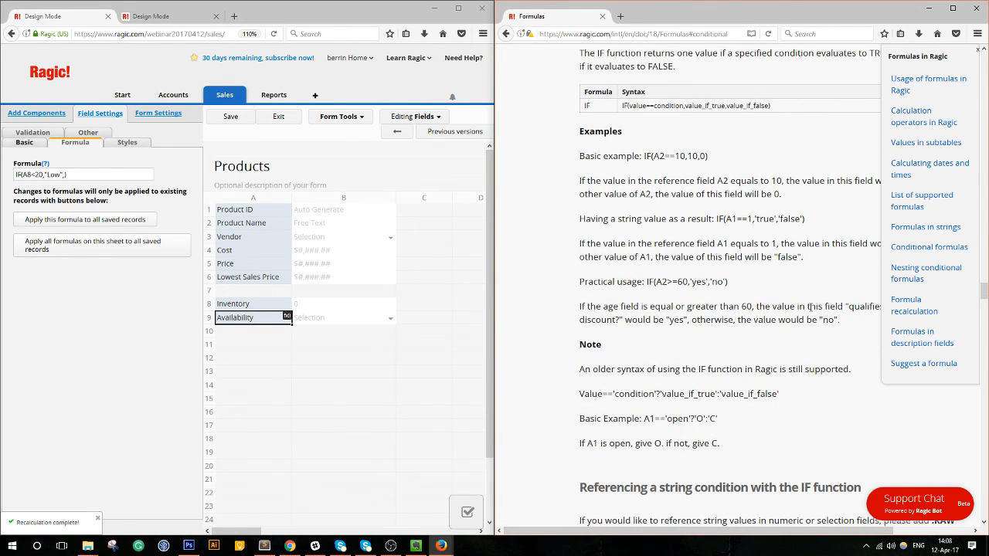
scroll(809, 307, "down", 3)
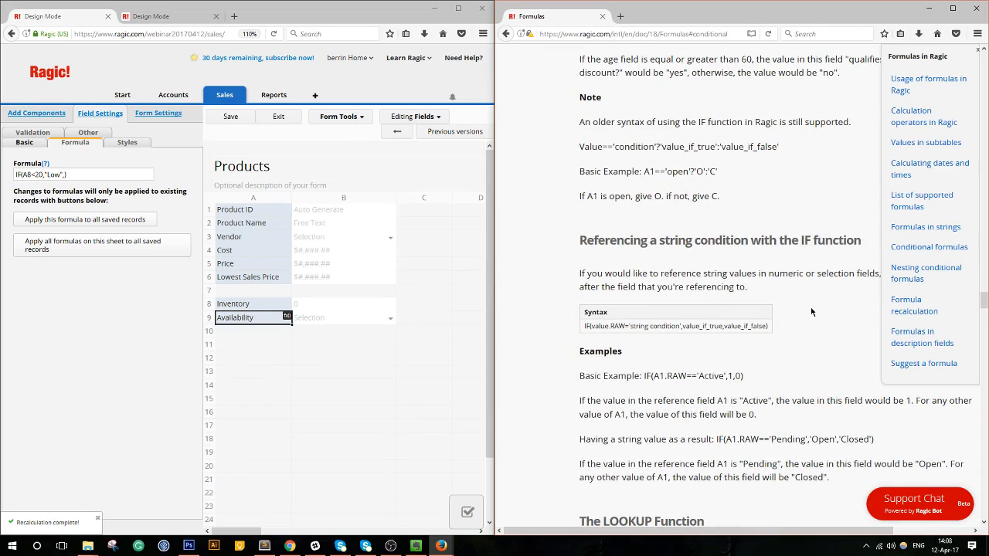
scroll(811, 312, "down", 3)
Scroll the help page past COUNTIF and SUMIF, then back up to the LOOKUP section.
scroll(811, 312, "down", 3)
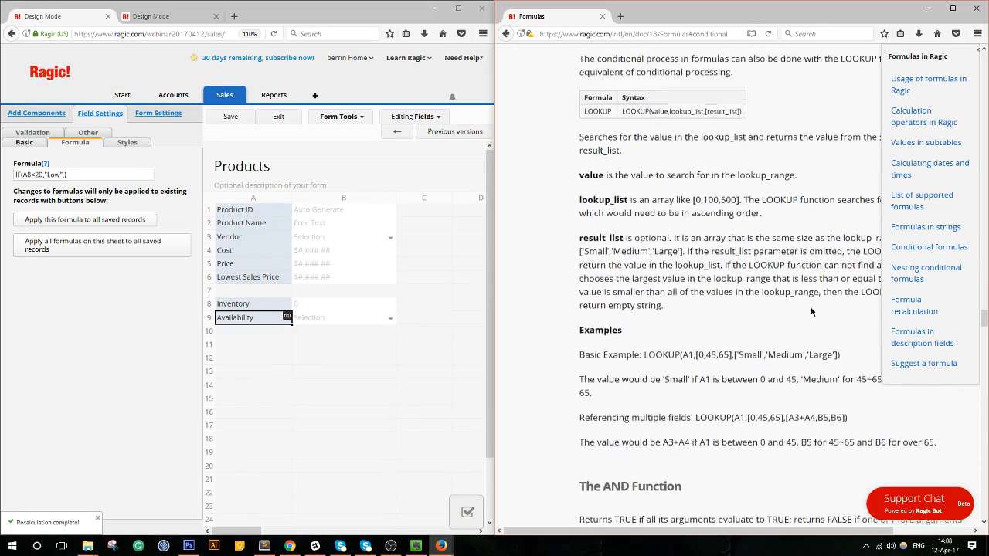
scroll(811, 311, "down", 3)
scroll(810, 309, "down", 3)
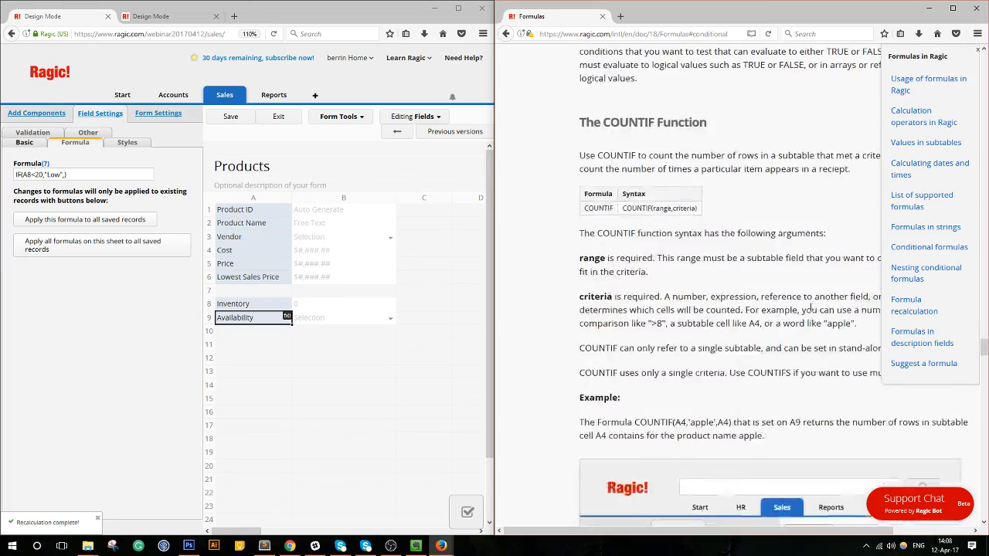
scroll(811, 309, "down", 5)
scroll(811, 310, "down", 8)
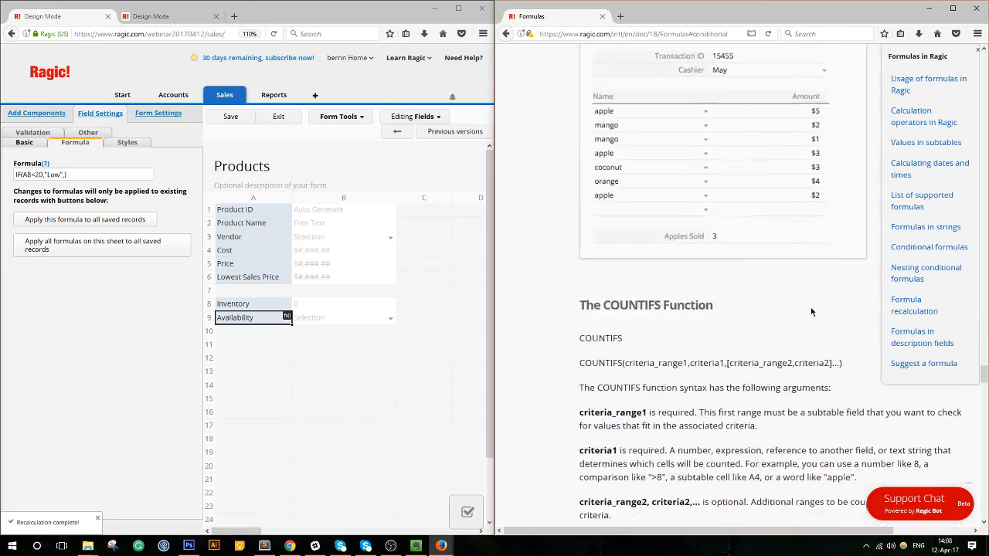
scroll(810, 311, "down", 5)
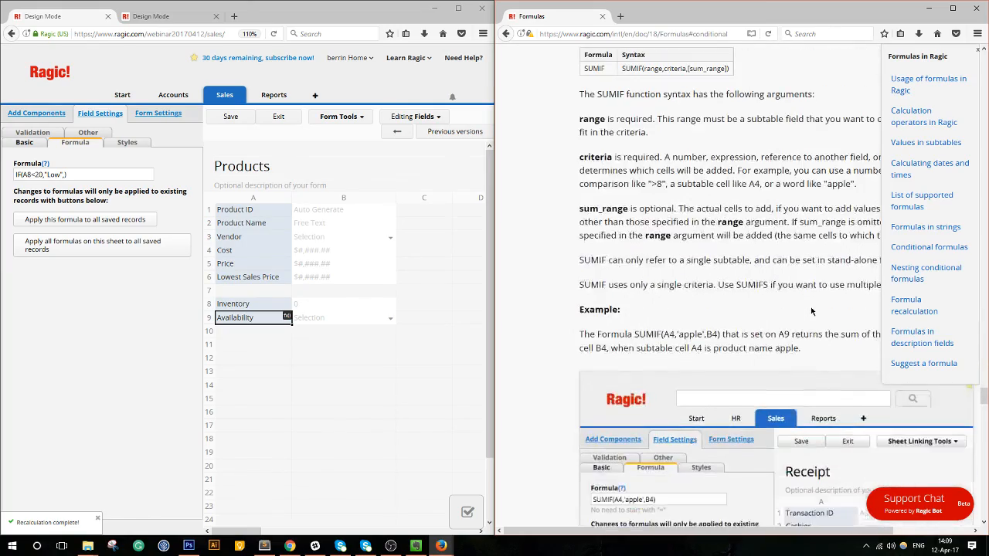
scroll(811, 311, "up", 20)
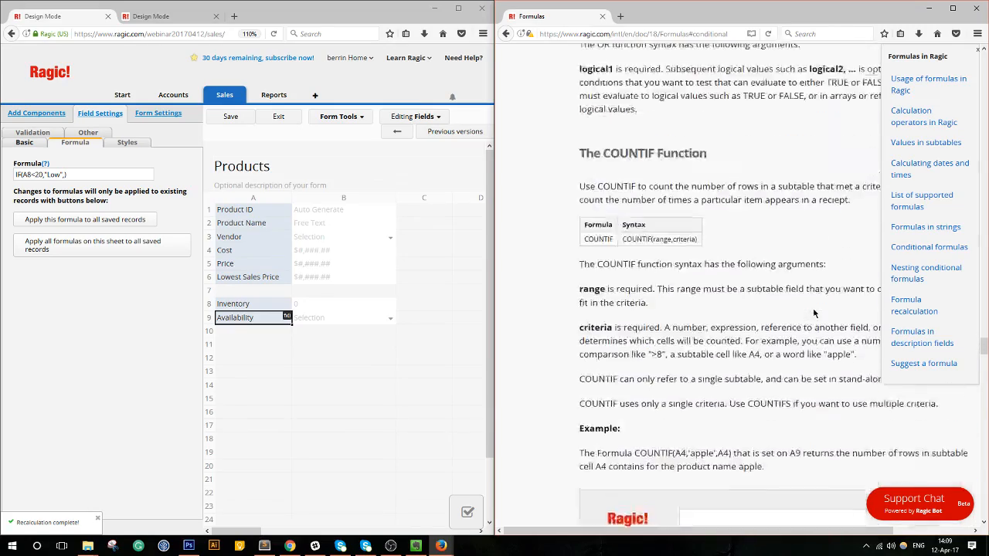
scroll(813, 312, "up", 3)
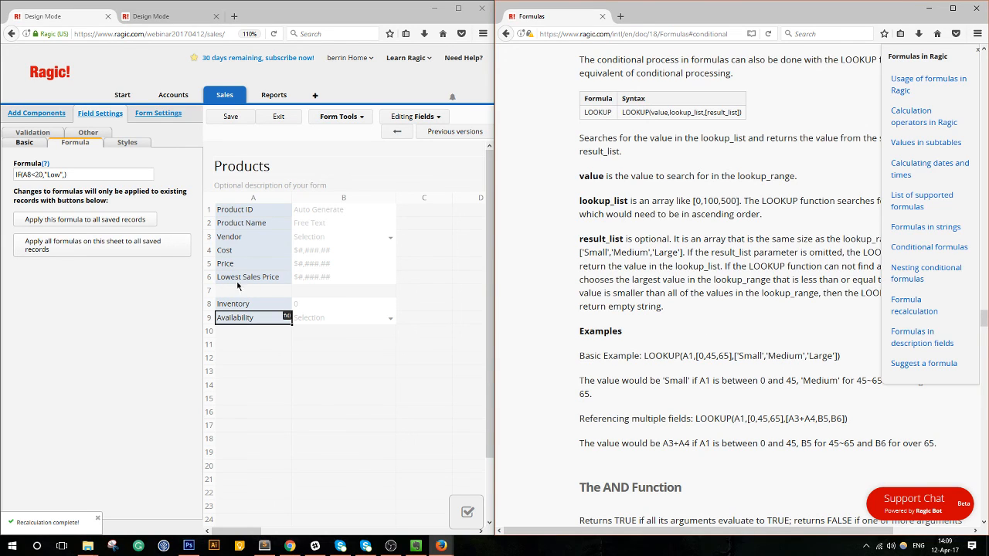
Clear the Availability formula and enter LOOKUP(A8,[0,5,20] with breakpoints 0, 5 and 20.
left_click(90, 173)
key("ctrl+a")
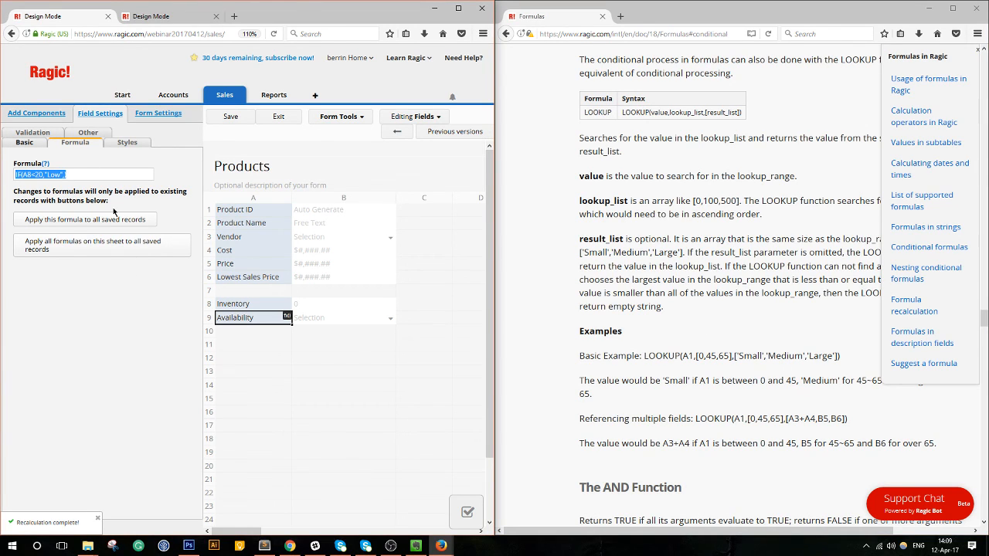
key("BackSpace")
type("LOOKUP(A8")
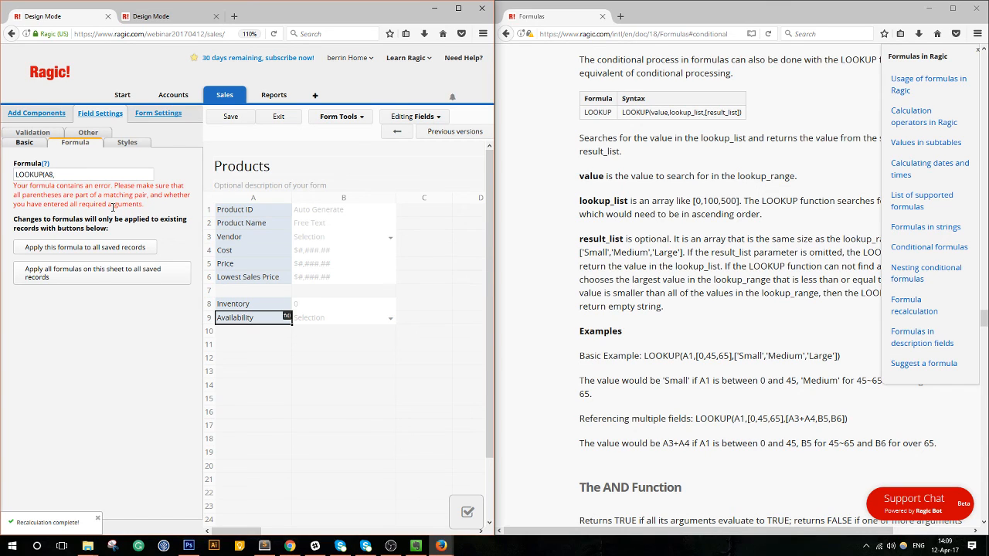
type(",[0")
type(",20")
key("BackSpace")
key("BackSpace")
type("5")
type("20")
type(",")
key("BackSpace")
type("]")
Add the result list ['No','Low','Yes'] to finish the LOOKUP and save the Products design.
type("'")
type("'")
key("BackSpace")
type("'No','Low','Yes'])")
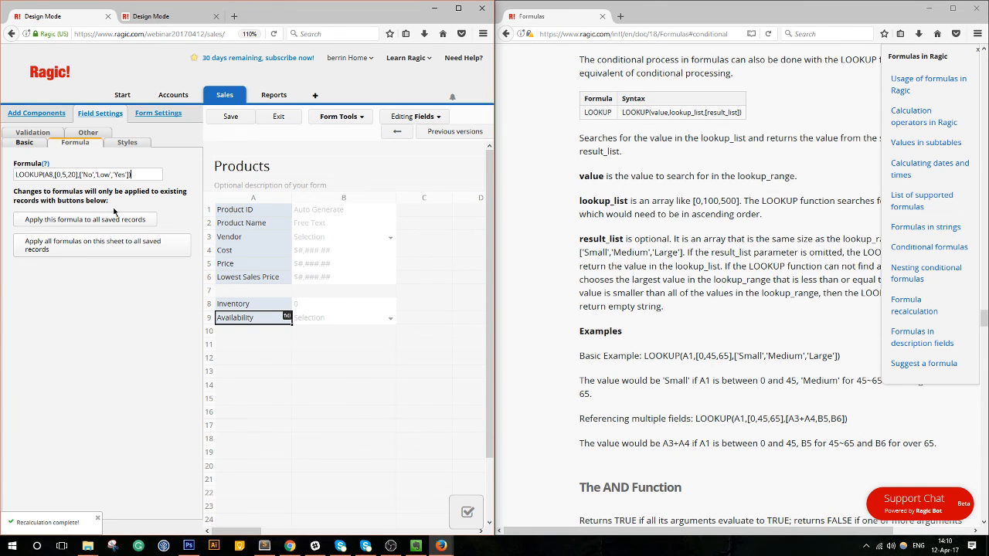
left_click(234, 120)
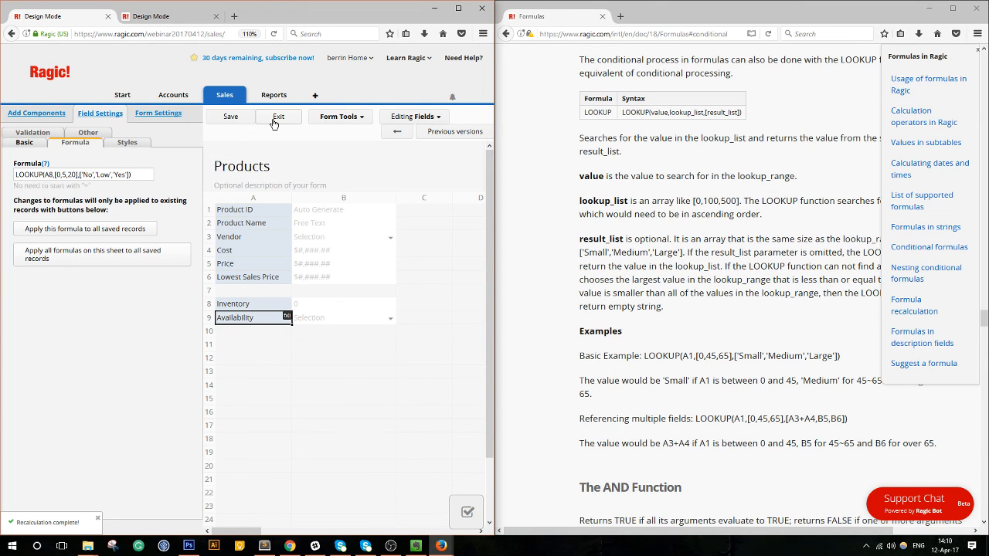
Recalculate all saved records with the new formula and return to the All Products list.
left_click(108, 232)
left_click(317, 241)
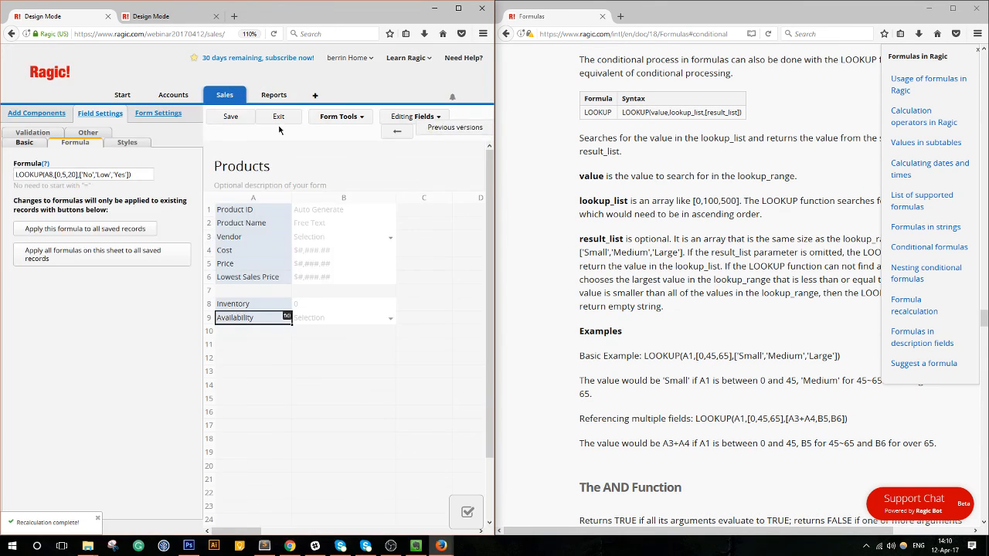
left_click(278, 119)
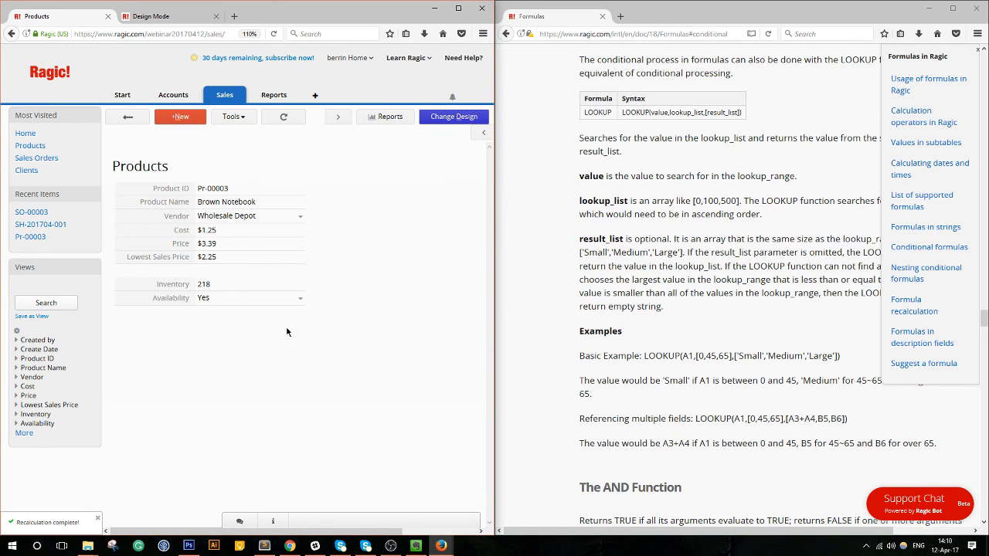
left_click(130, 120)
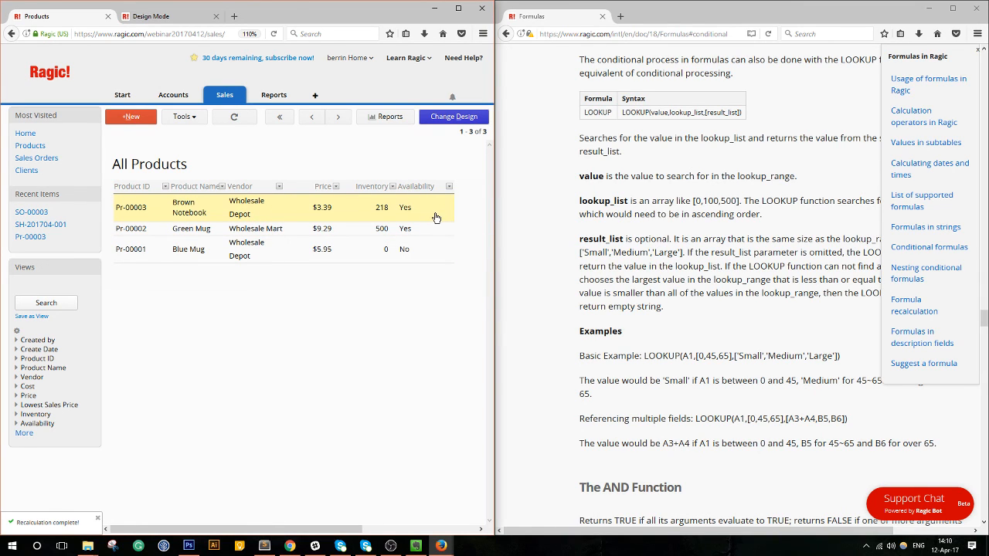
Type 6 into Blue Mug's Inventory, then cancel the edit and return to the product list.
left_click(416, 231)
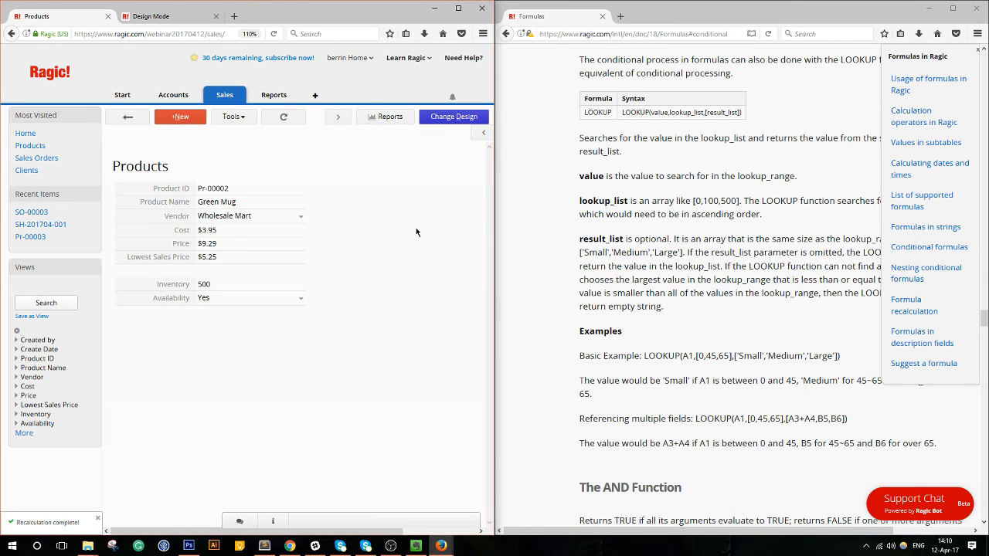
left_click(339, 122)
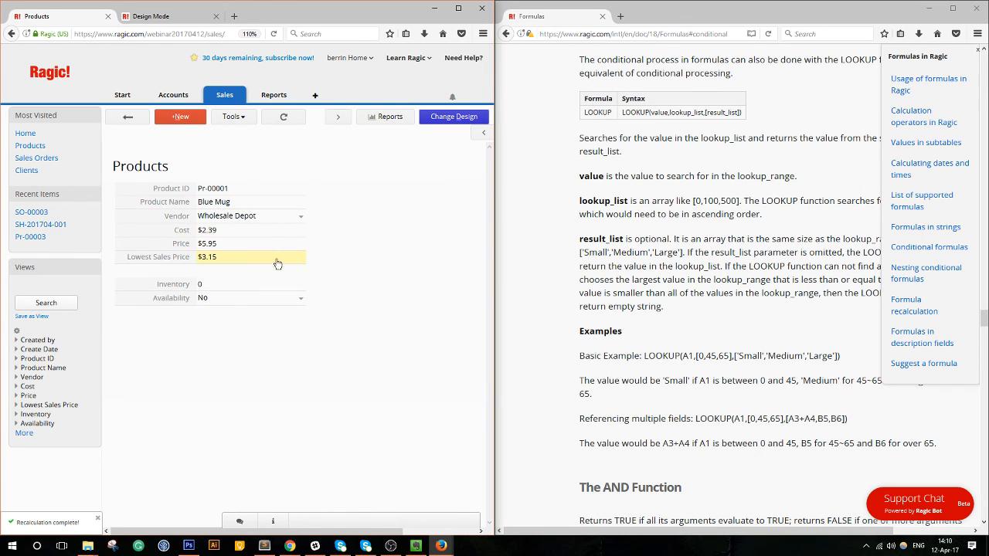
left_click(253, 286)
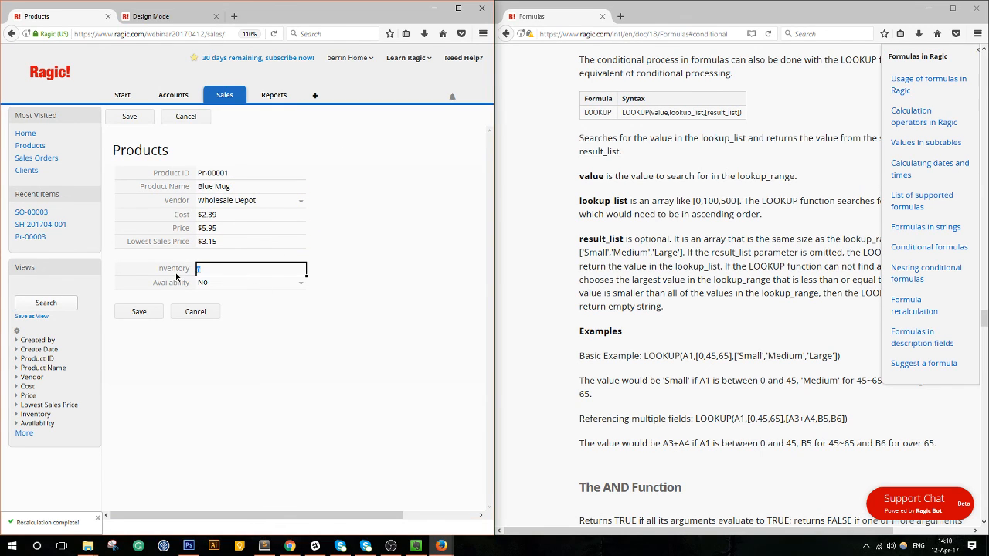
type("6")
left_click(214, 313)
left_click(259, 241)
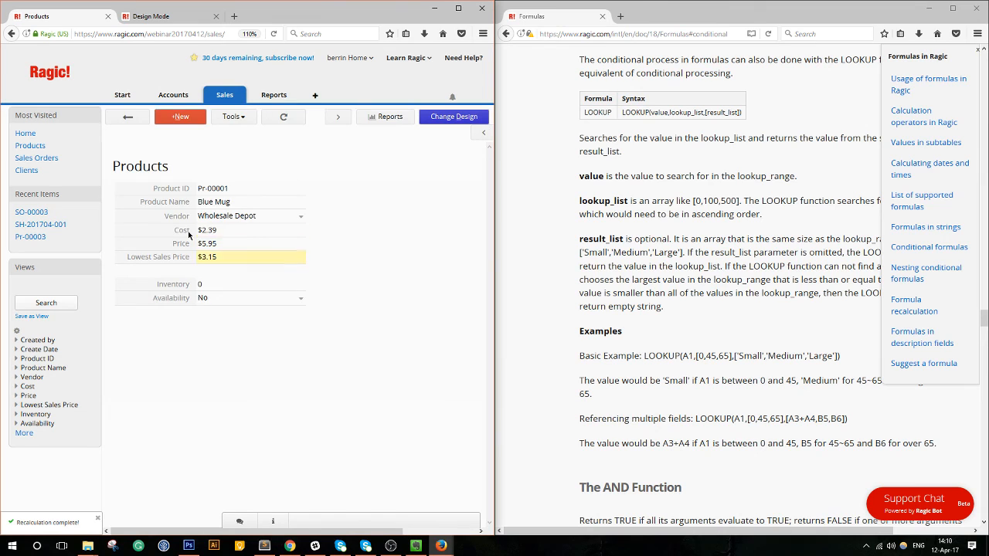
left_click(129, 117)
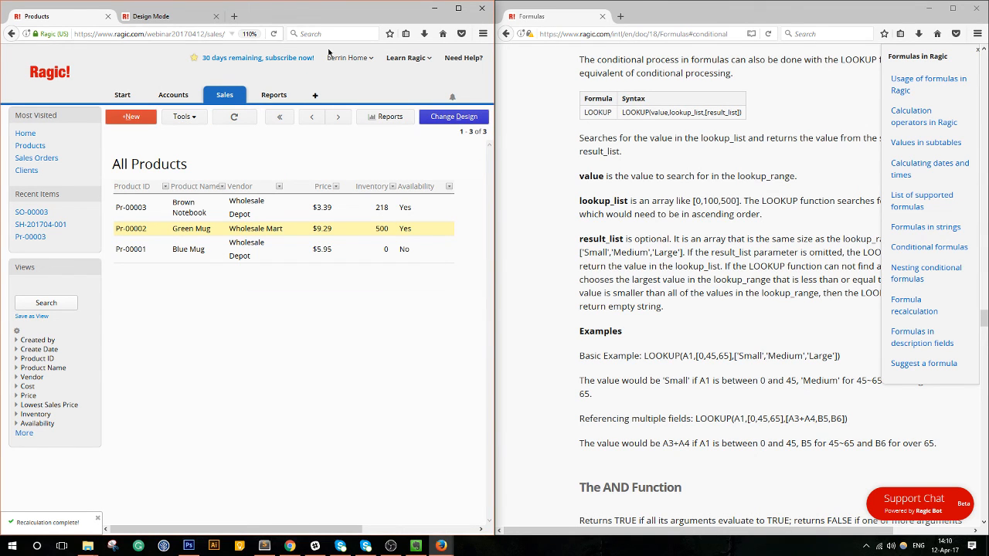
left_click(458, 8)
Reenter the Purchase Order form's Design Mode and review its Form Tools menu.
left_click(156, 7)
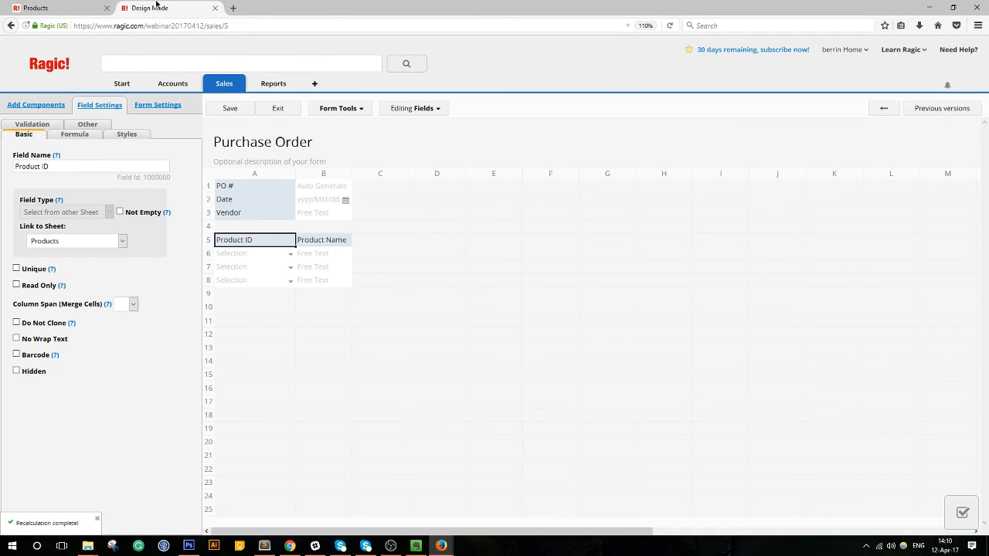
left_click(271, 113)
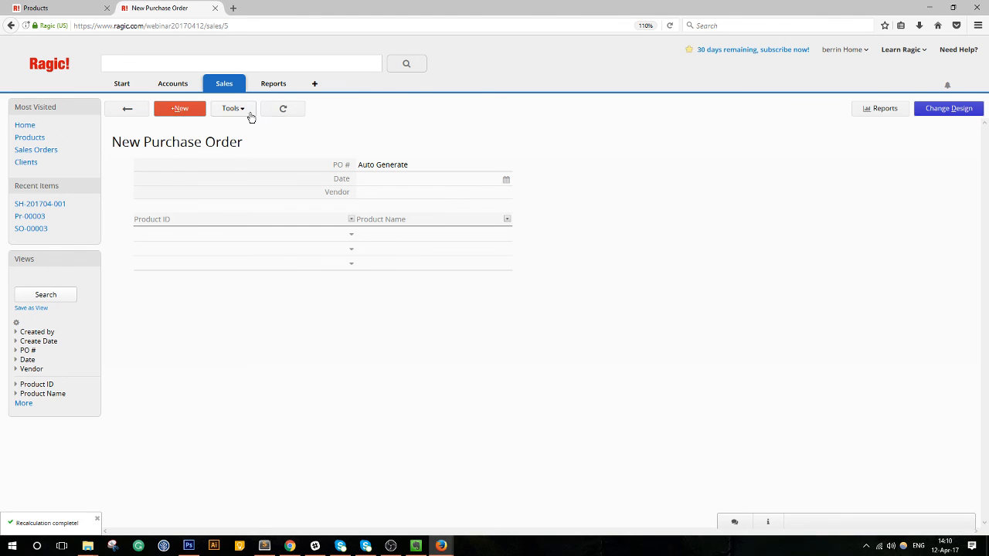
left_click(962, 112)
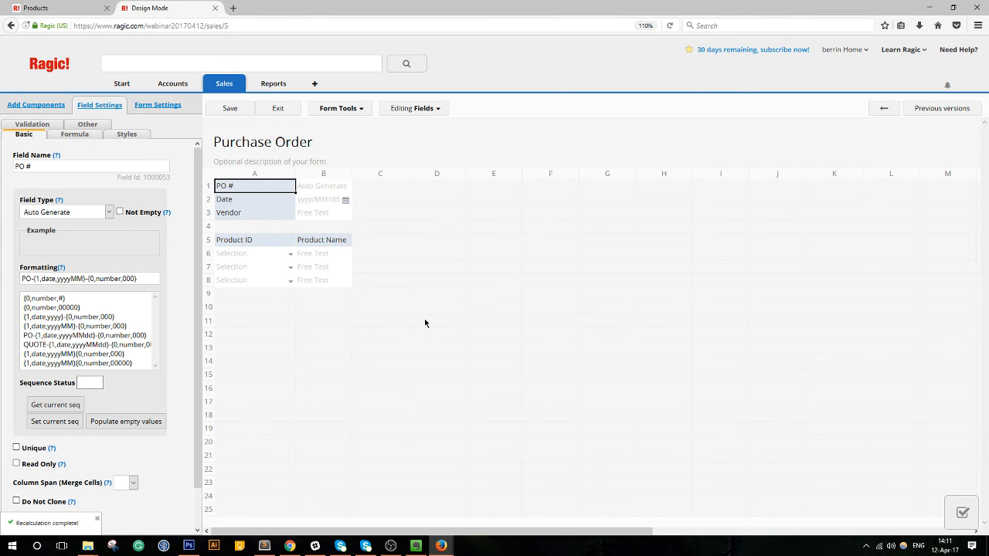
left_click(361, 109)
mouse_move(316, 108)
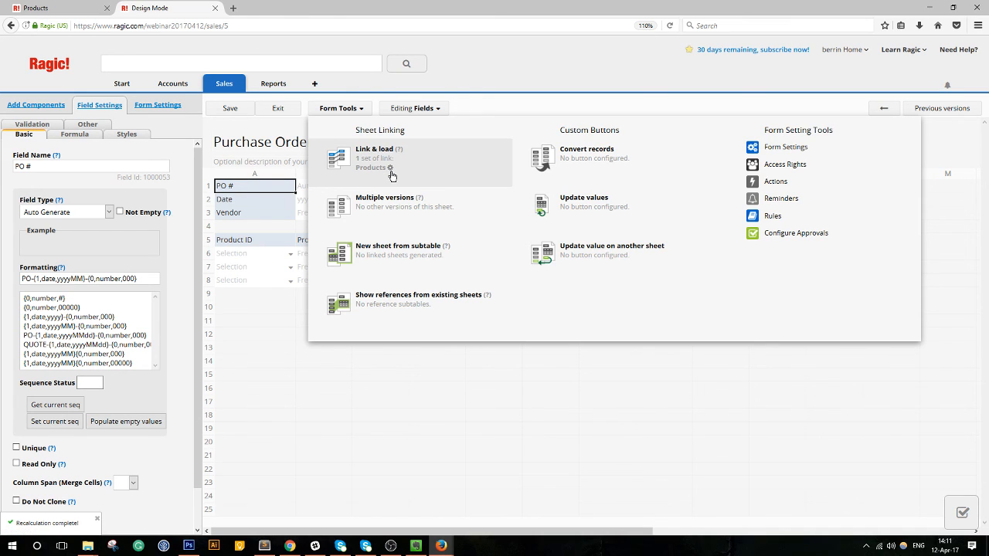
left_click(355, 115)
left_click(355, 114)
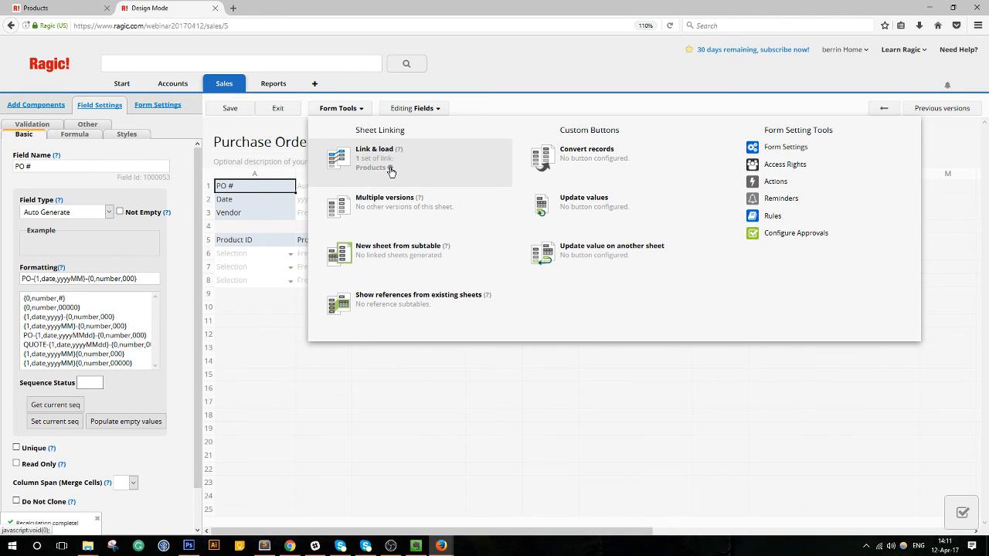
Add a Product ID dynamic filter matching the Products Vendor to this form's Vendor.
left_click(390, 170)
left_click_drag(398, 157, 626, 150)
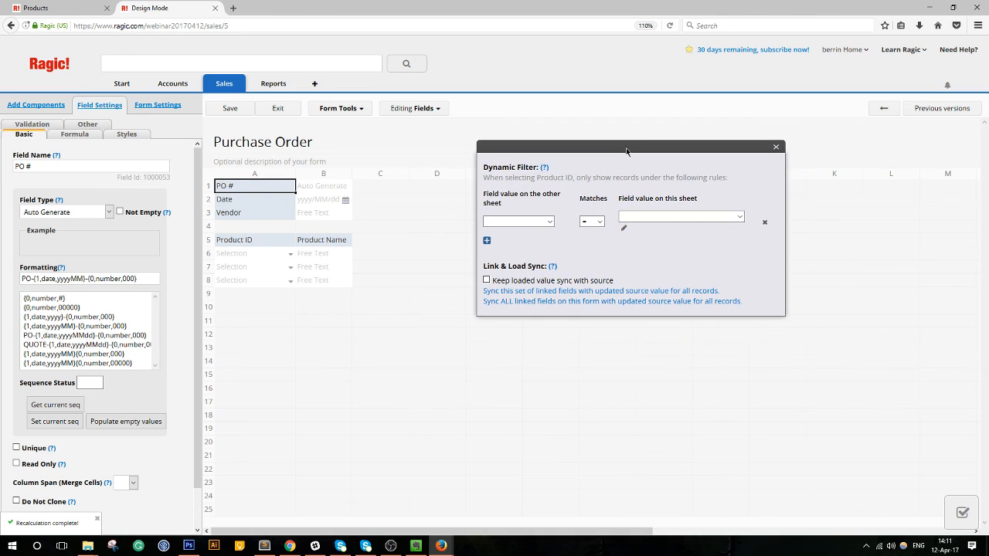
left_click(543, 222)
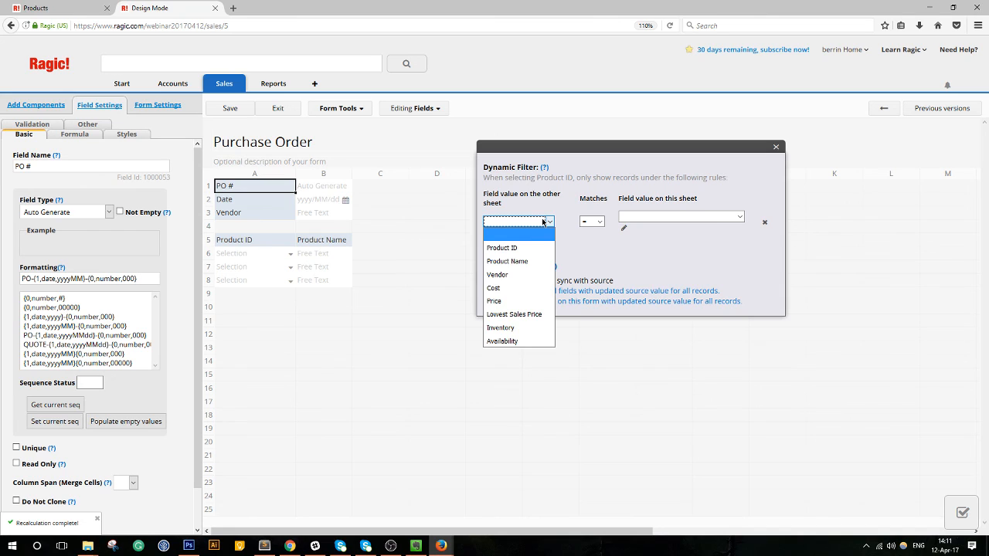
left_click(510, 275)
left_click(665, 222)
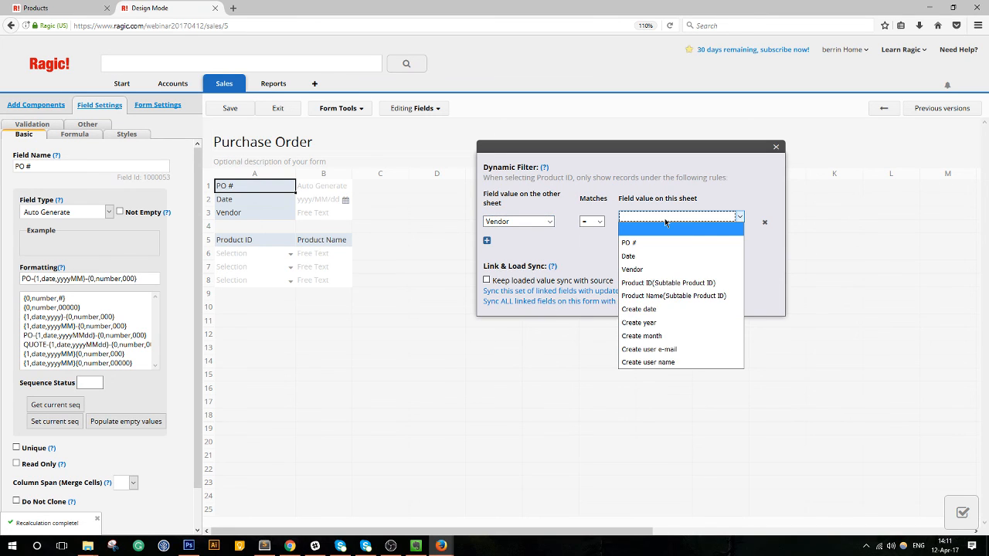
left_click(655, 269)
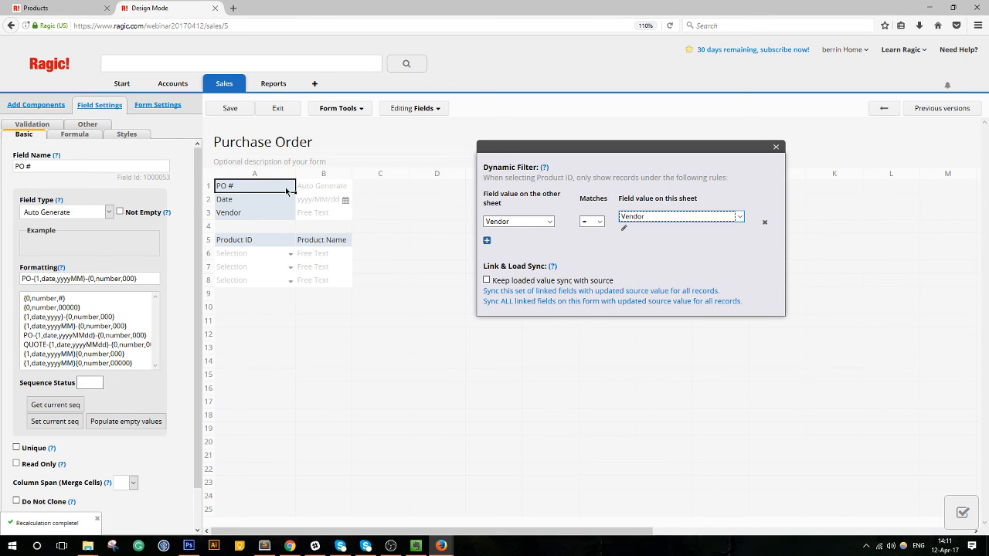
Add a second filter condition requiring Availability to equal the fixed value No.
left_click(487, 243)
left_click(535, 247)
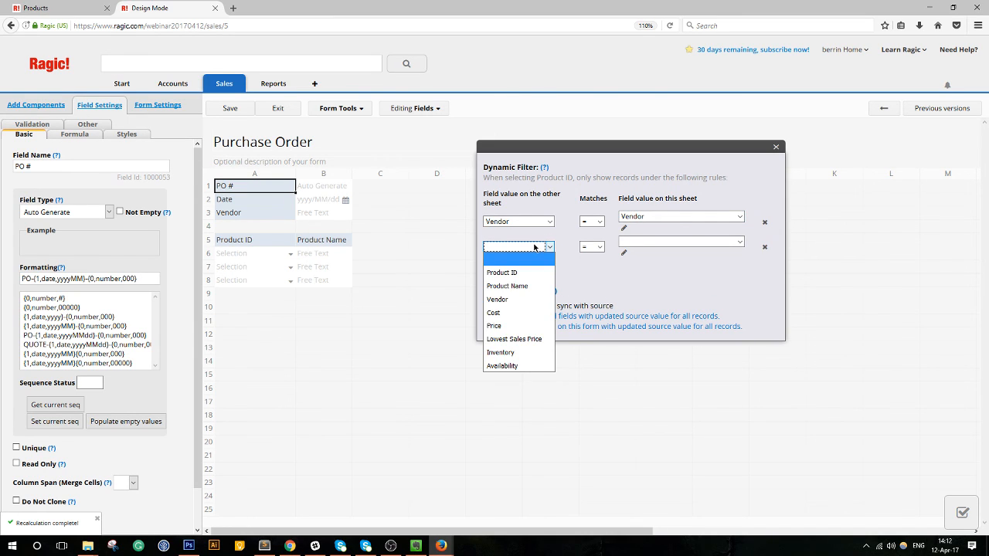
left_click(527, 365)
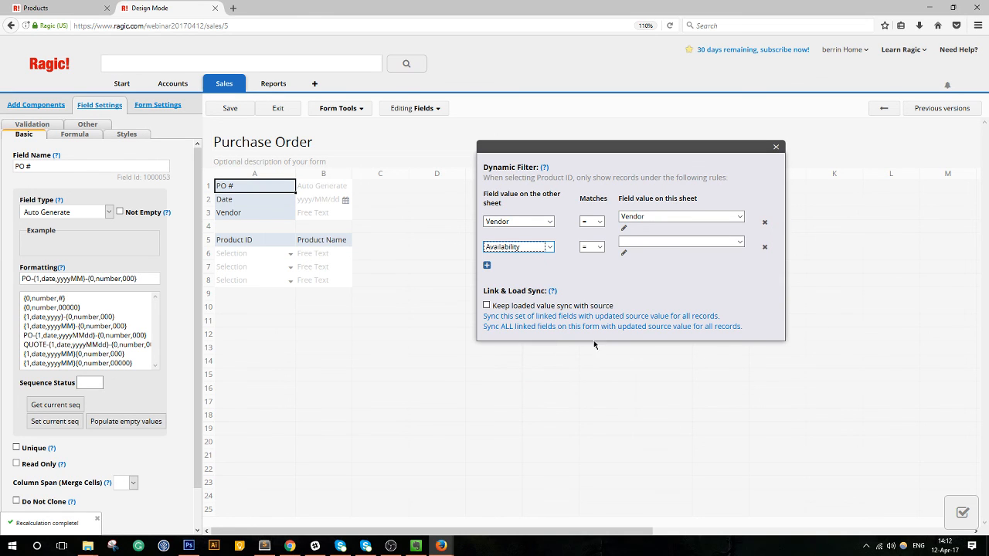
left_click(642, 244)
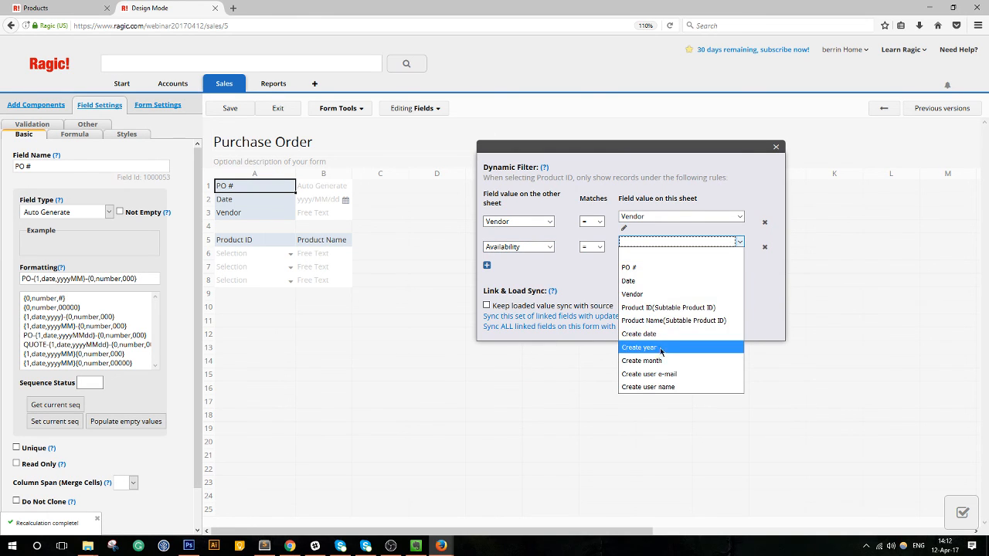
left_click(641, 260)
left_click(589, 248)
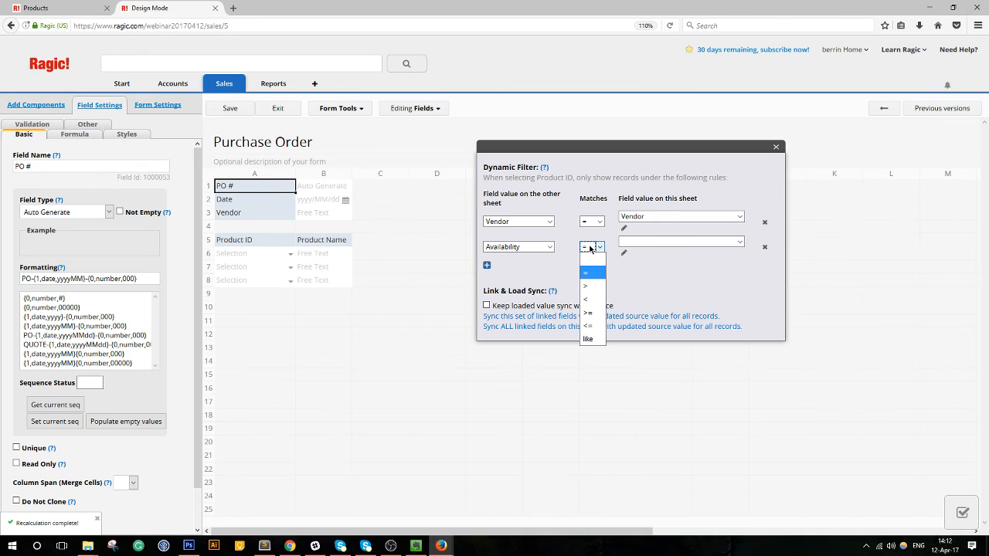
left_click(623, 253)
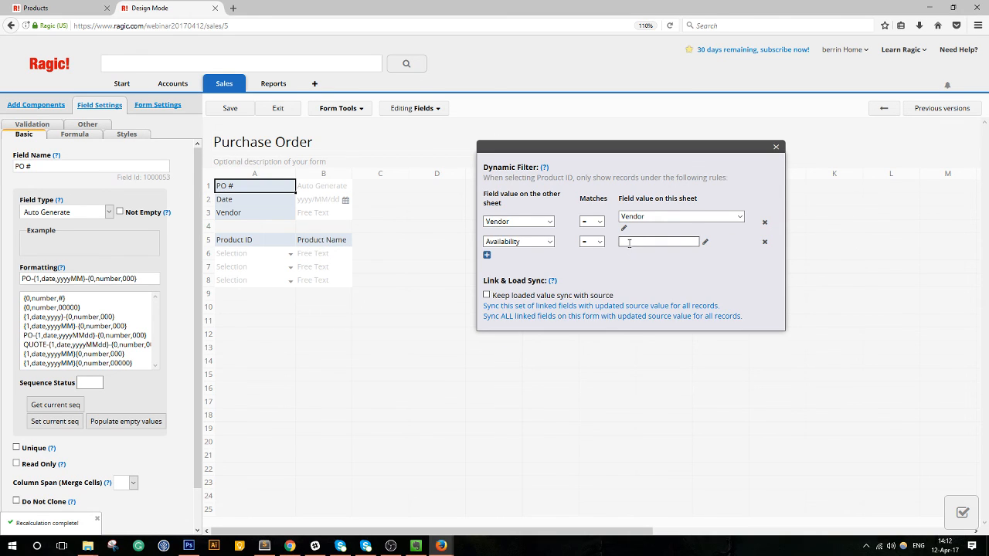
type("No")
Add a third Availability condition with a fixed value for Low.
left_click(487, 254)
left_click(524, 261)
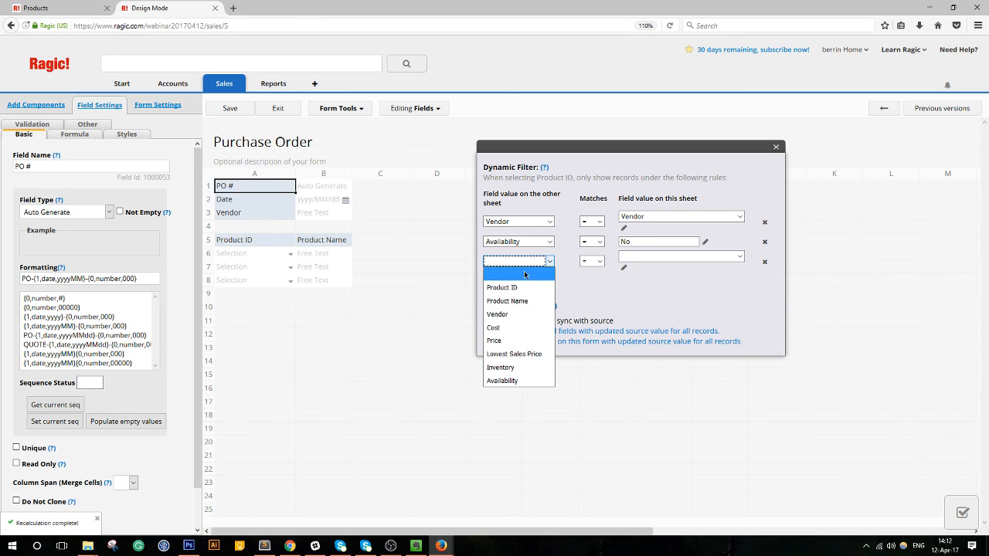
left_click(506, 380)
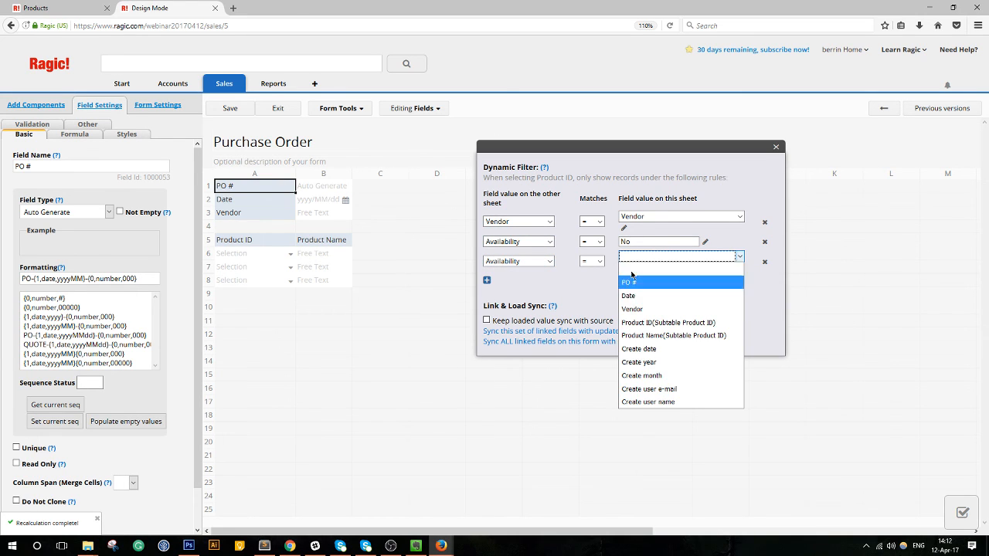
left_click(628, 268)
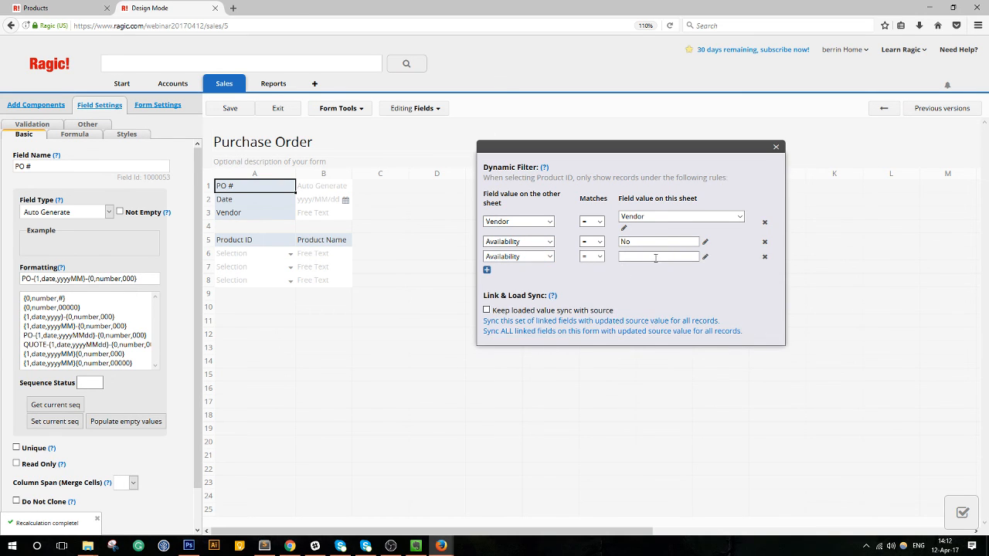
left_click(657, 257)
Save and exit the Purchase Order design, then detach Products into its own window.
left_click(236, 109)
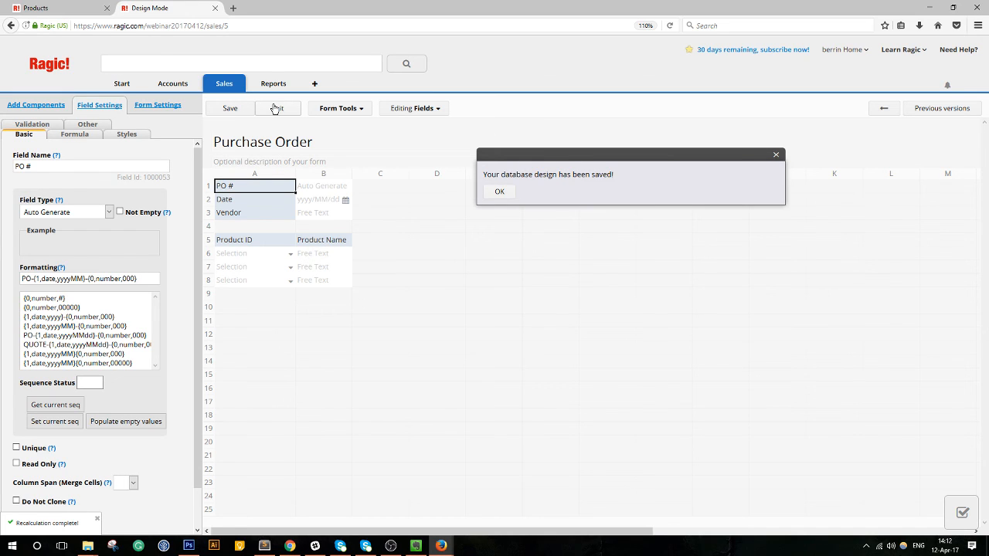
left_click(276, 109)
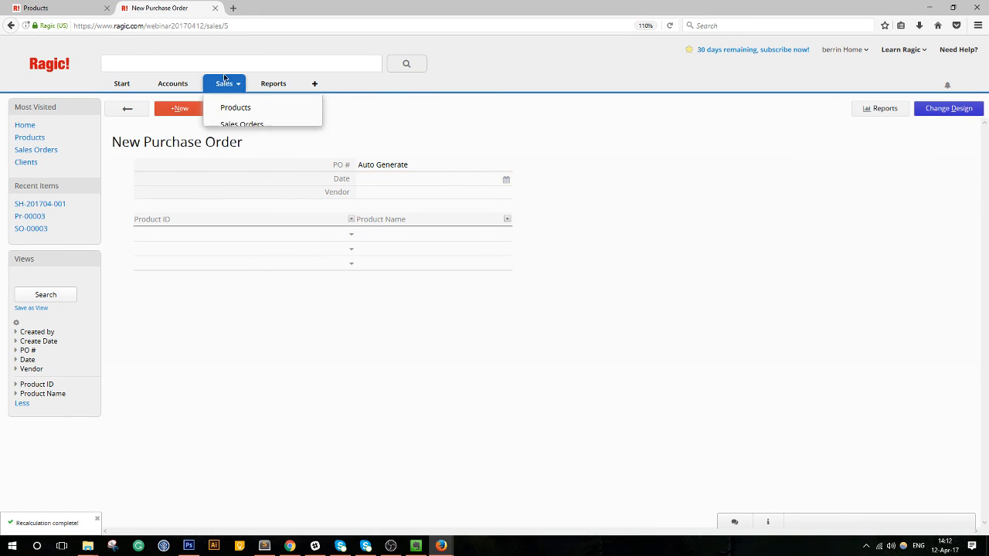
left_click_drag(66, 8, 228, 306)
Tile Products right and the purchase order left, check Blue Mug, then list all sales orders.
left_click_drag(190, 7, 986, 159)
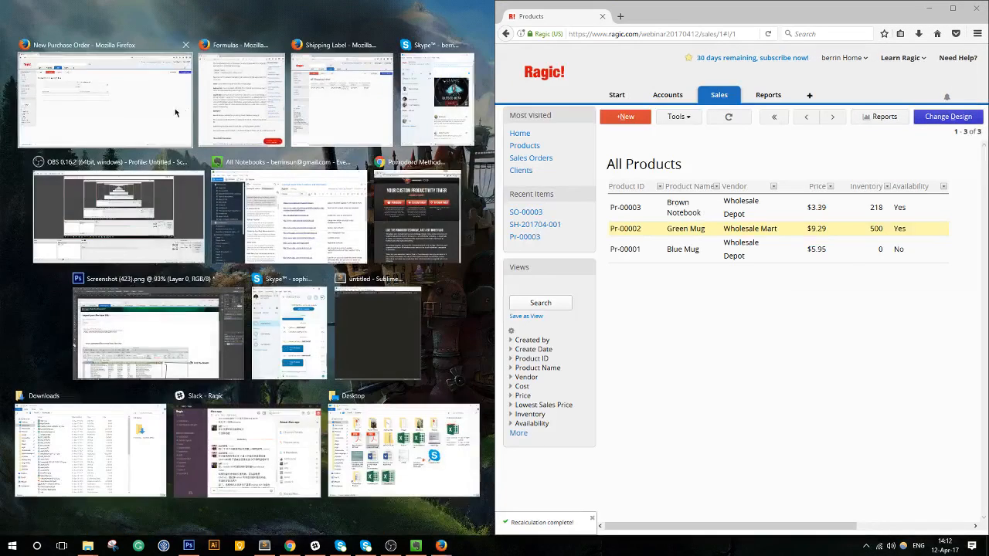
left_click(89, 110)
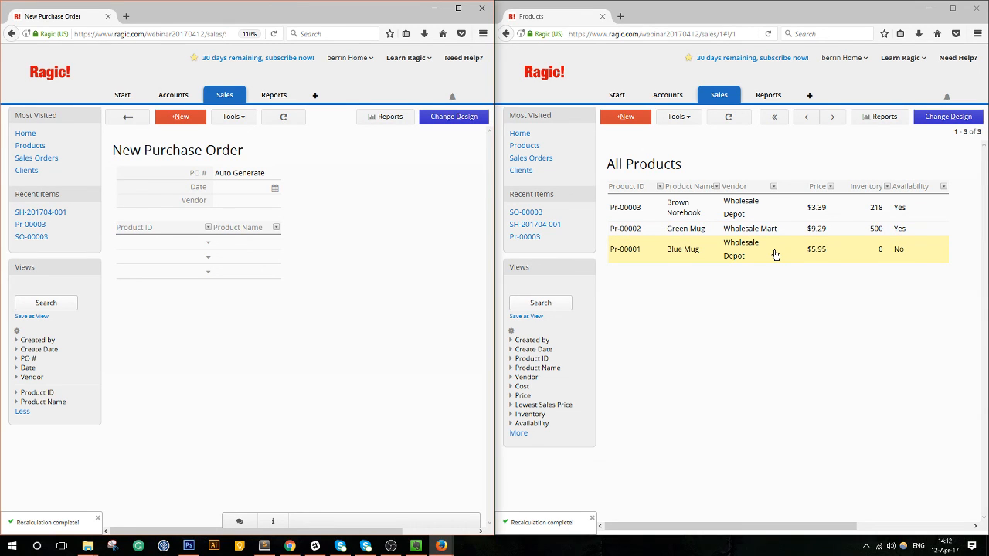
left_click(837, 254)
left_click(626, 122)
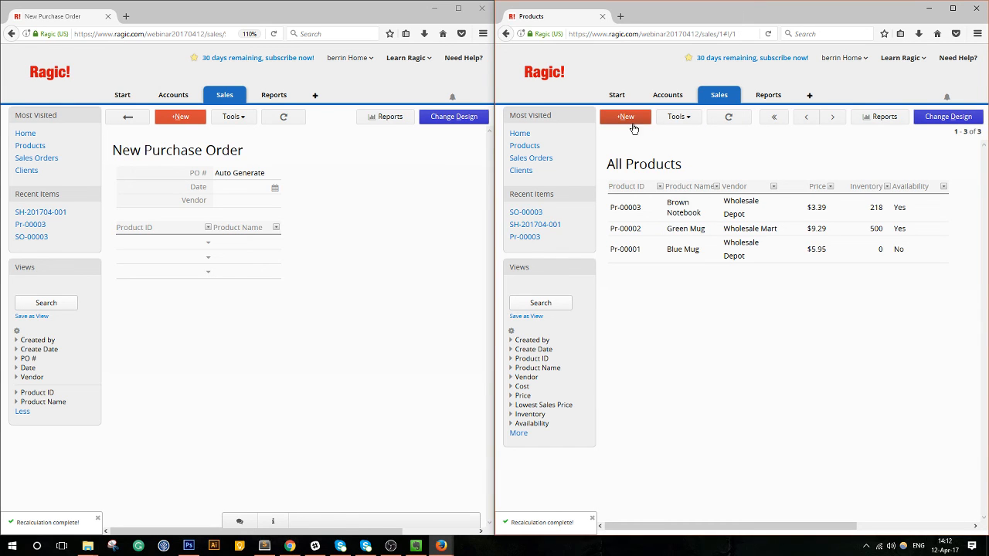
mouse_move(720, 95)
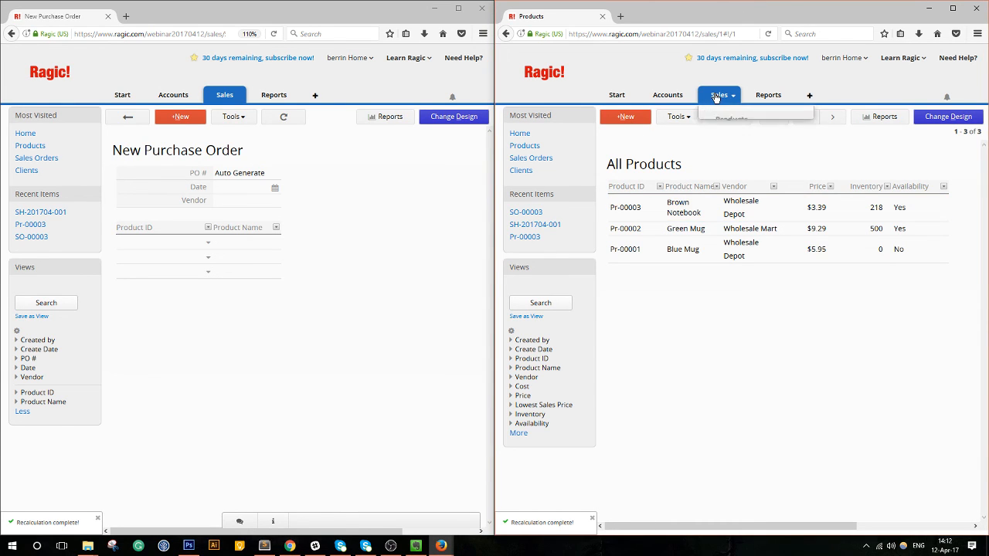
left_click(721, 136)
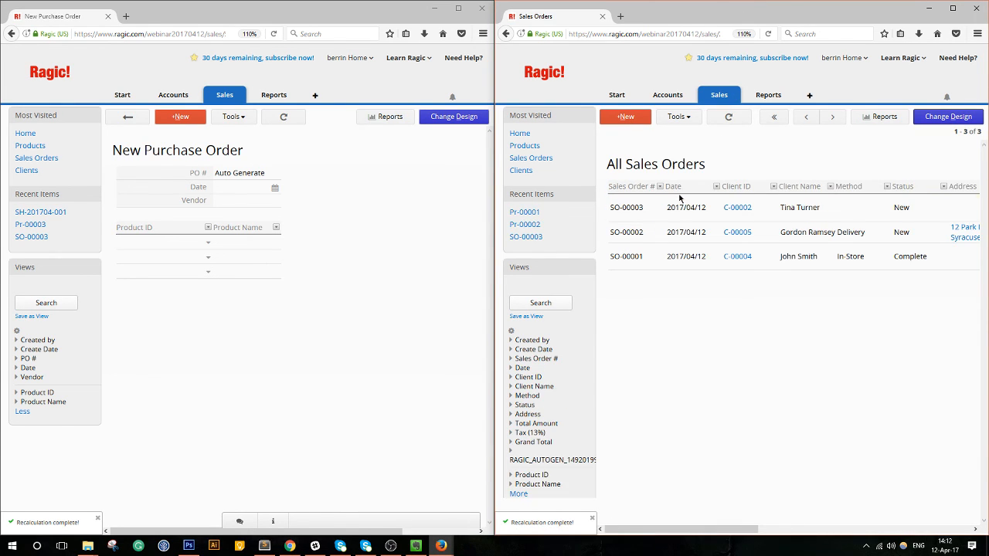
Start a new sales order dated today for client C-00003 with method In-Store.
left_click(627, 117)
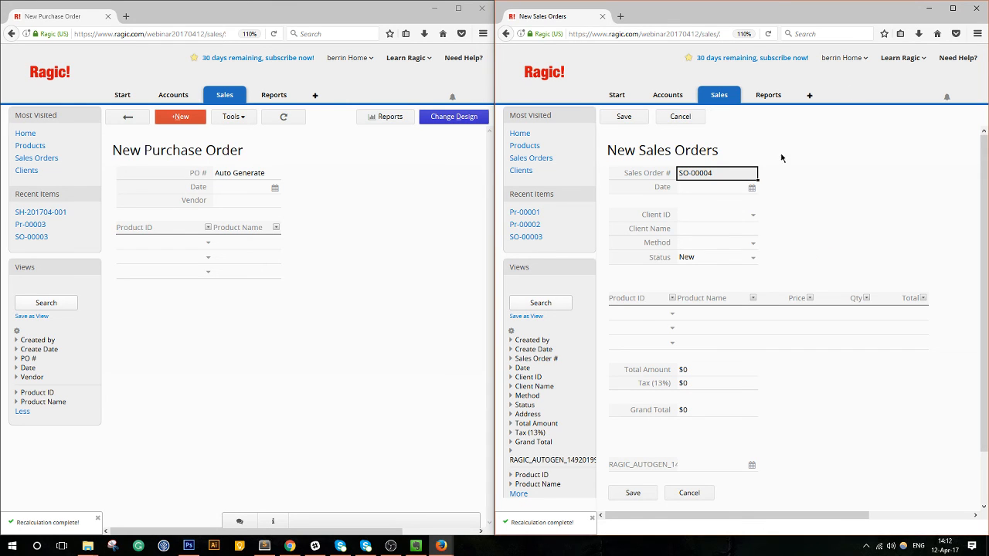
left_click(724, 189)
left_click(744, 262)
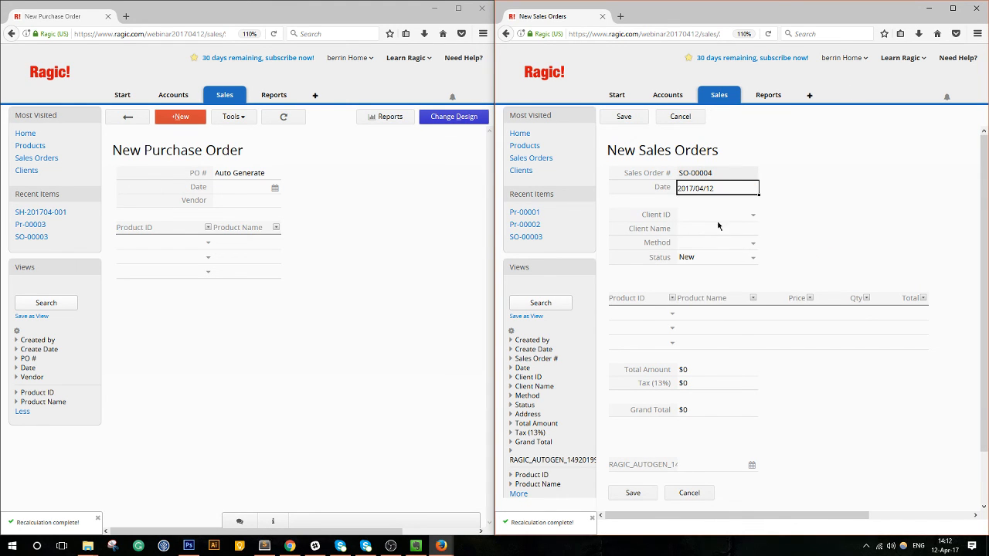
left_click(718, 216)
left_click(714, 235)
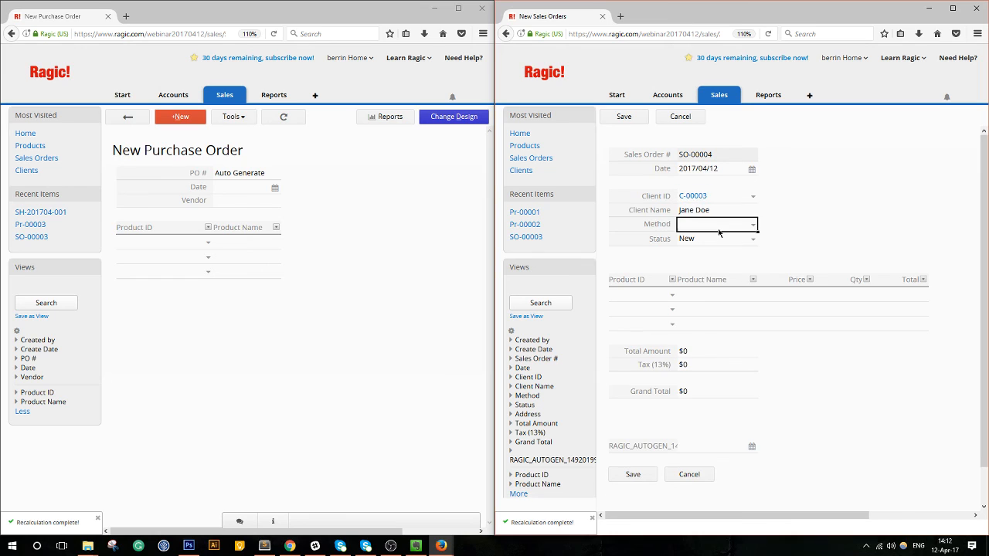
left_click(718, 229)
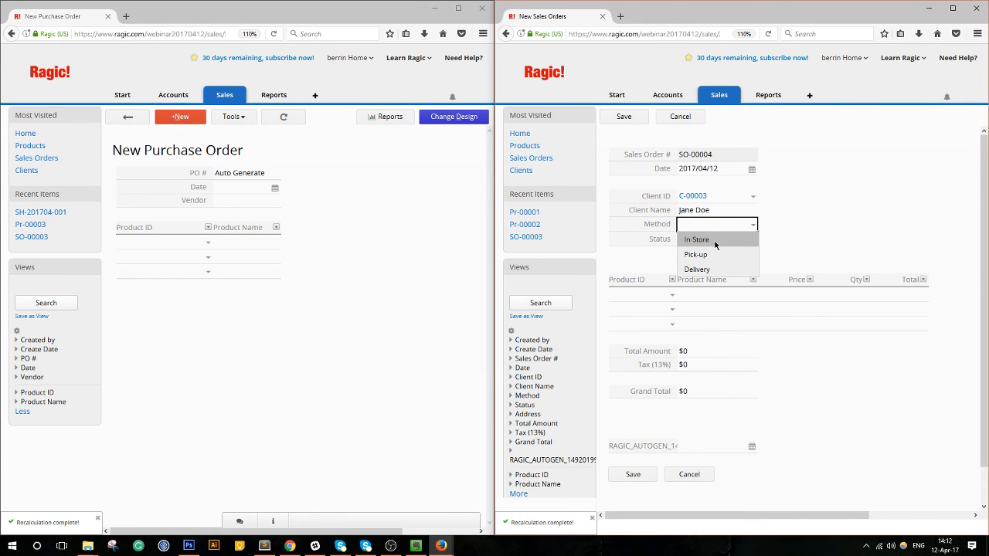
left_click(716, 241)
Add 215 Brown Notebooks (Pr-00003), save order SO-00004, and run Update Inventory.
left_click(659, 297)
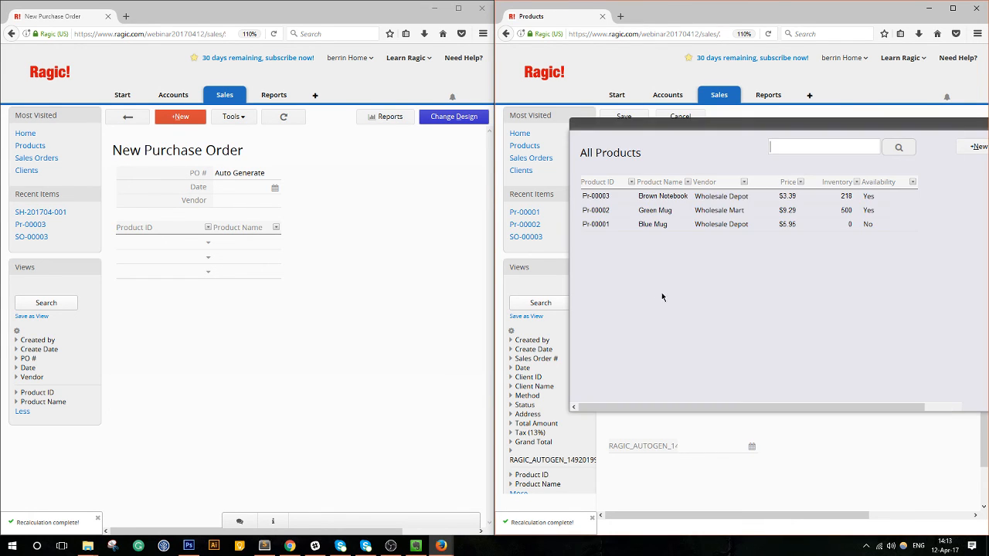
left_click(773, 200)
left_click(845, 294)
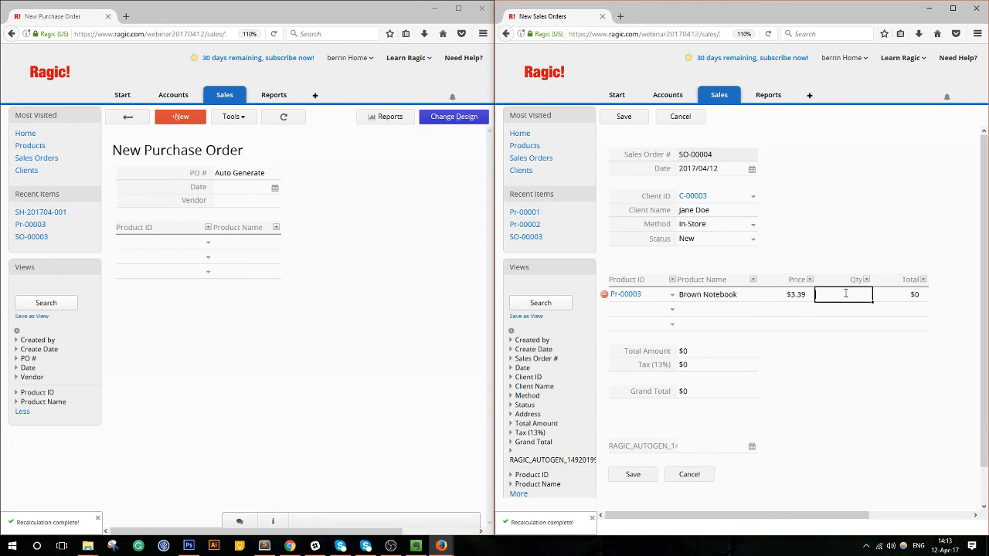
type("215")
left_click(733, 448)
left_click(633, 475)
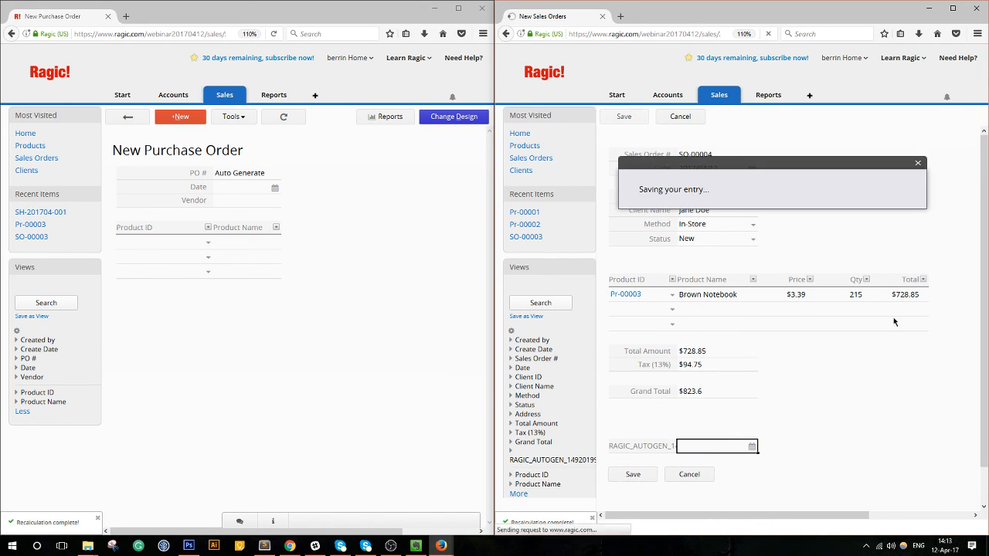
left_click(835, 489)
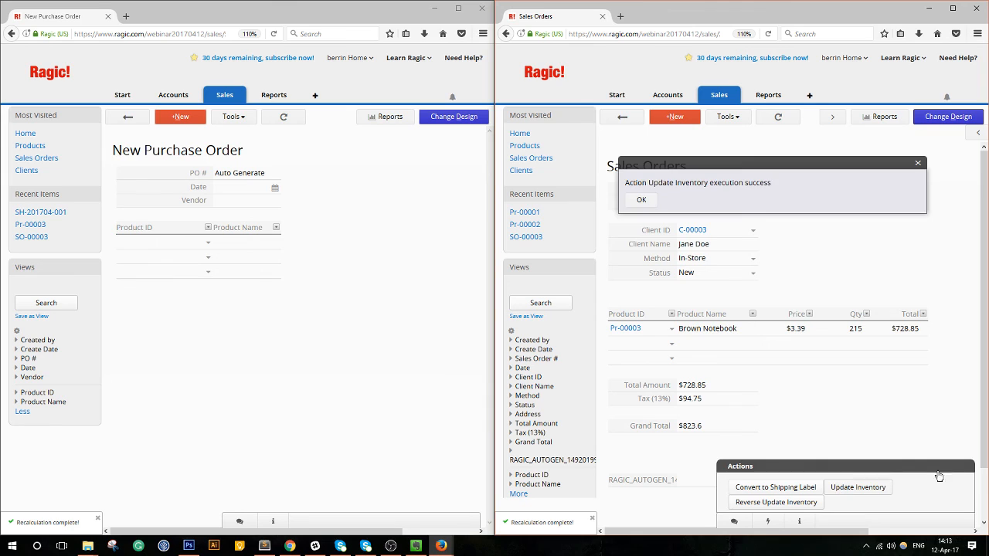
Dismiss the inventory message and open the Brown Notebook product's form design.
left_click(642, 199)
mouse_move(721, 99)
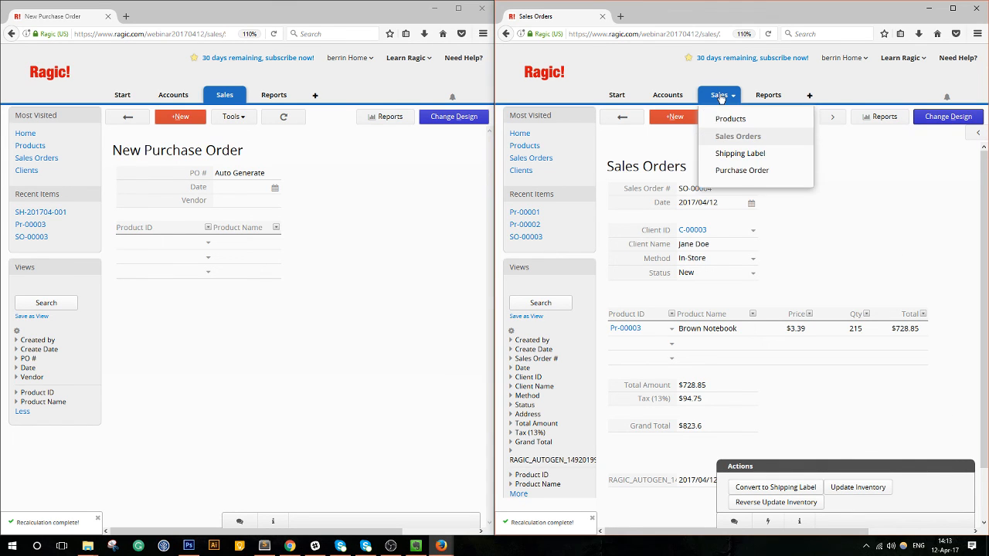
left_click(730, 118)
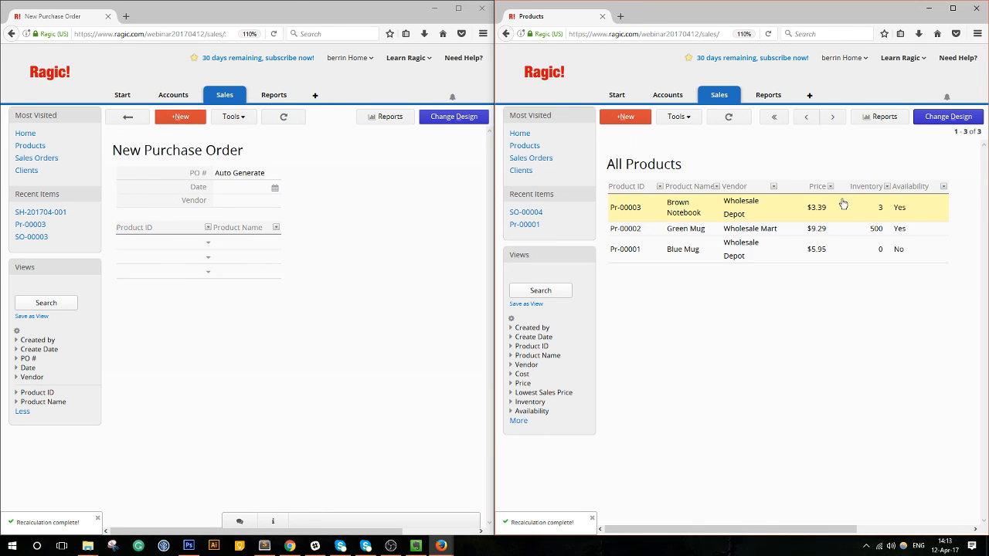
left_click(819, 207)
left_click(948, 118)
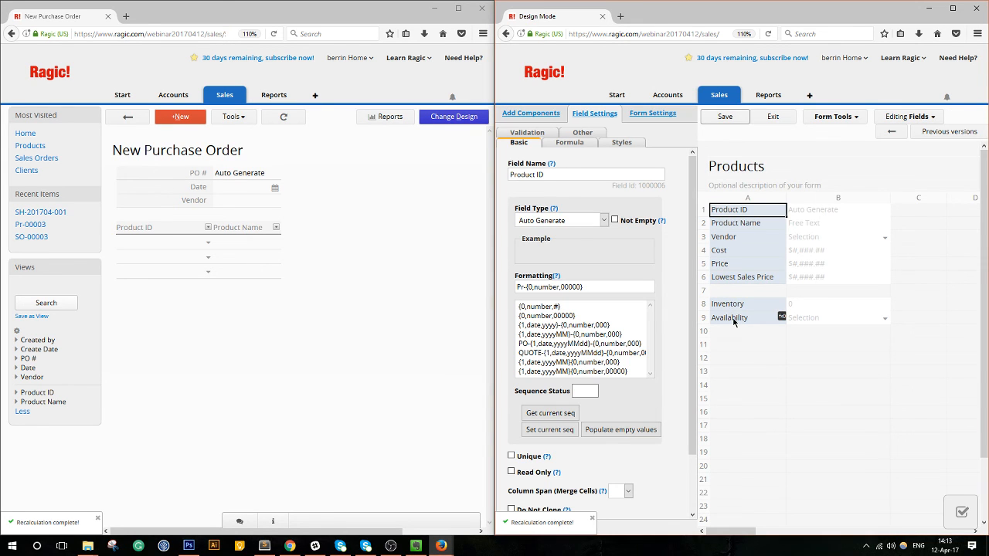
Reapply the Availability formula to all saved product records and leave design mode.
left_click(733, 318)
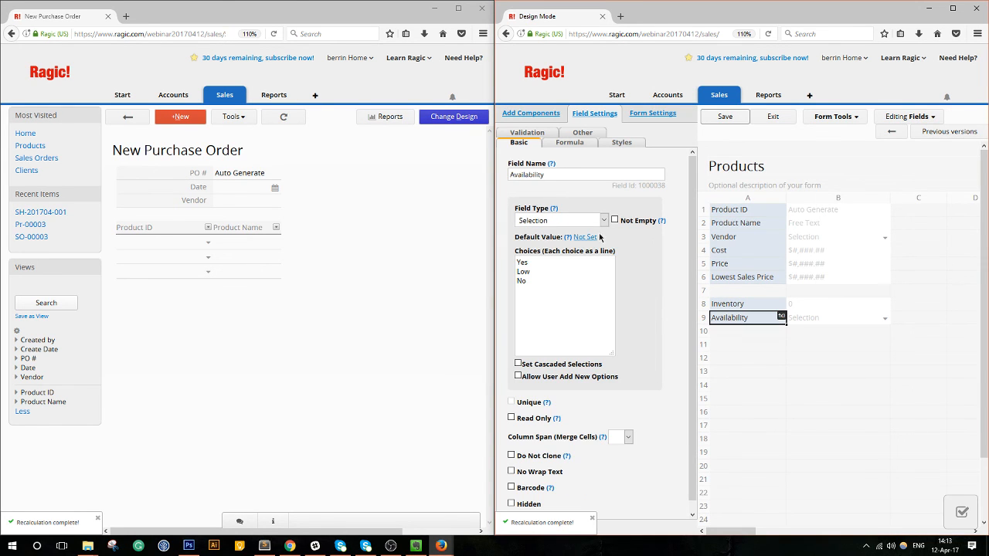
left_click(568, 144)
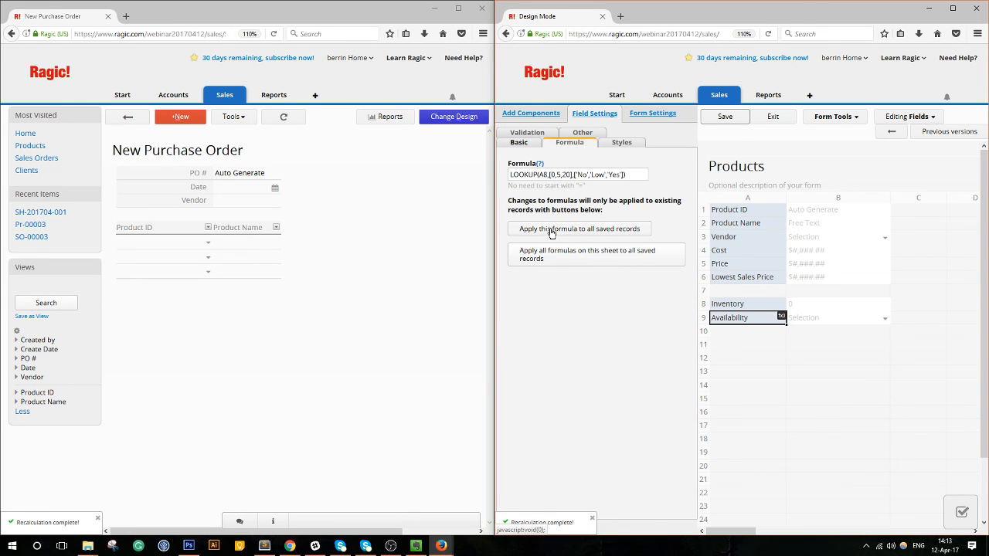
left_click(551, 231)
left_click(813, 241)
left_click(773, 117)
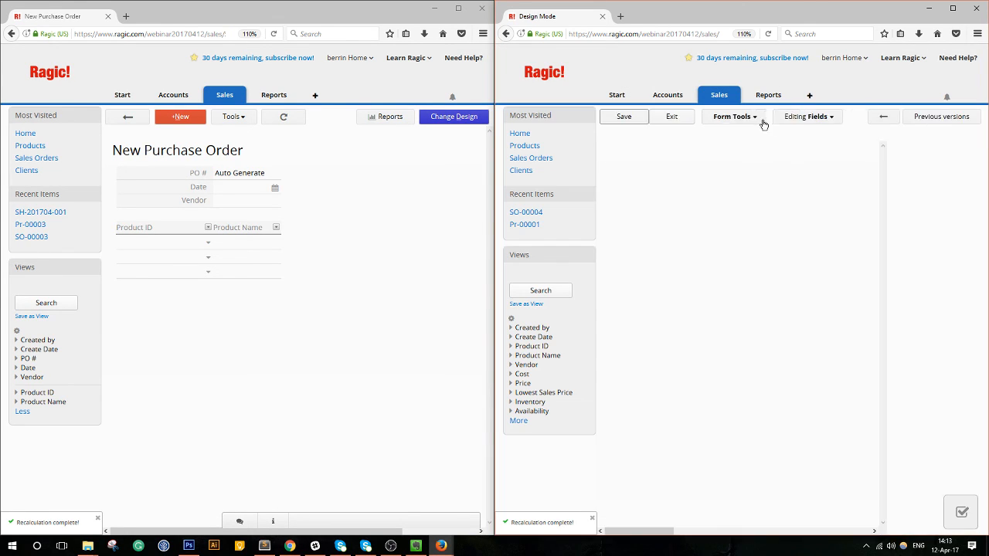
Reload All Products so Brown Notebook shows inventory 3 with Availability No.
left_click(640, 121)
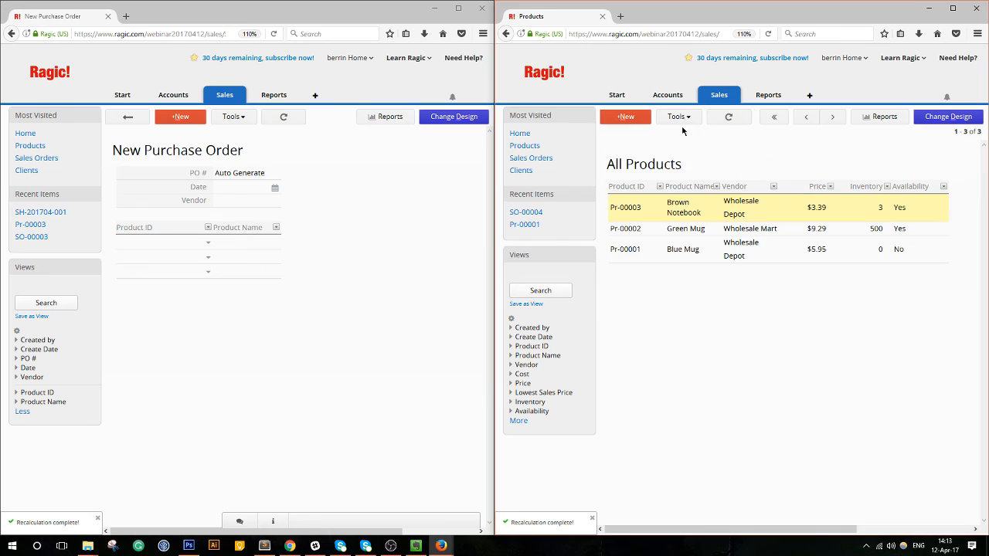
mouse_move(717, 96)
left_click(728, 117)
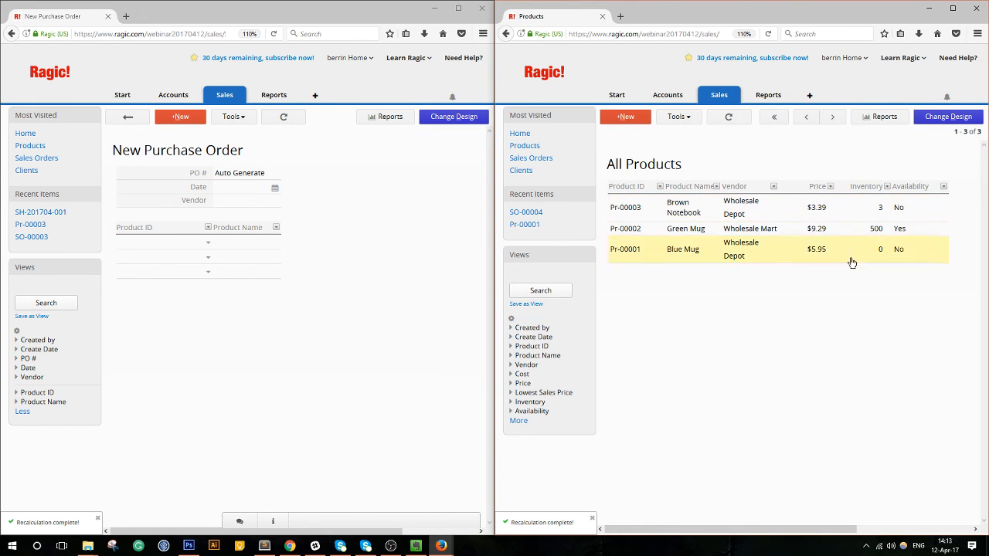
left_click_drag(495, 219, 467, 224)
left_click(256, 194)
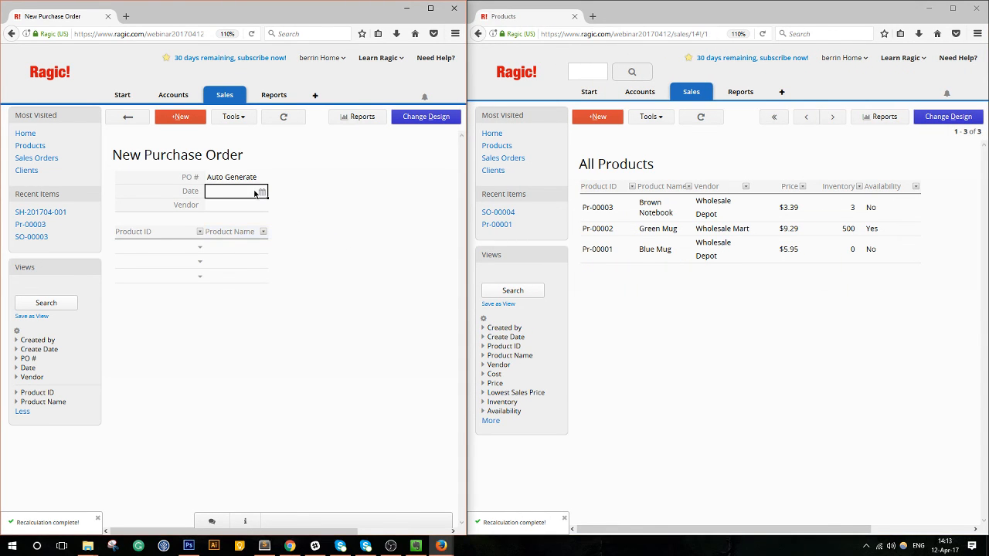
Date the purchase order 2017/04/12, set vendor Wholesale Depot, and add Brown Notebook (Pr-00003).
left_click(265, 267)
left_click(224, 201)
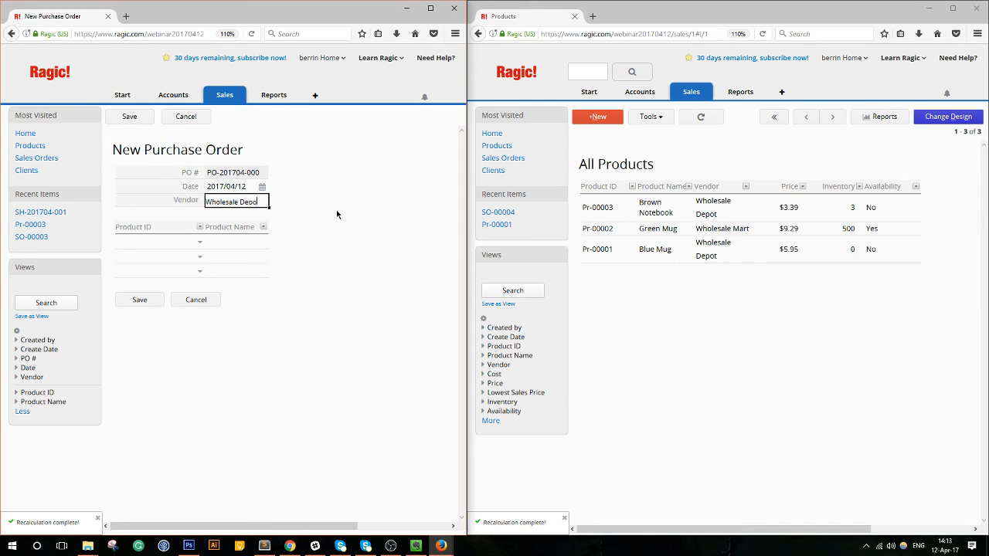
left_click(179, 242)
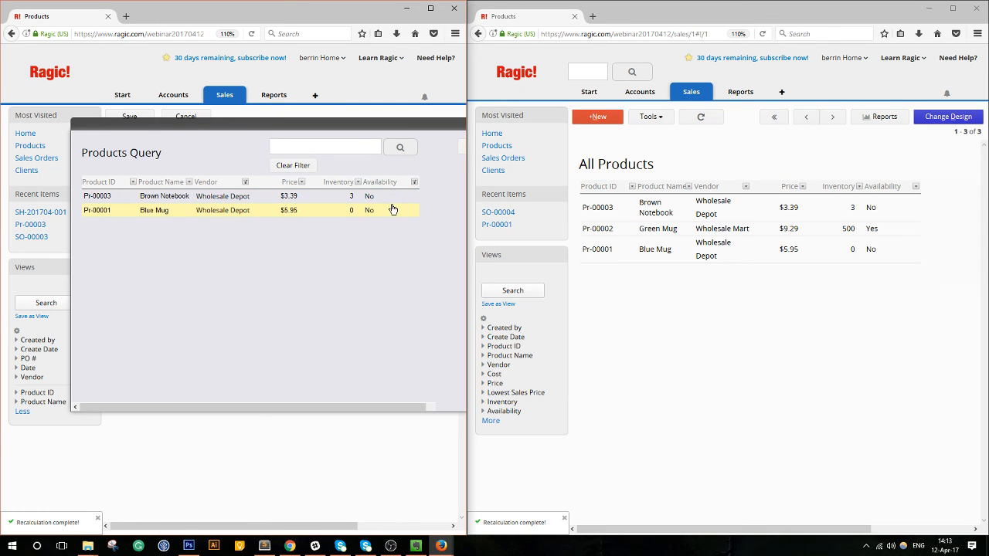
left_click(392, 203)
Add Blue Mug (Pr-00001) as the second line, save the order, and open its design.
left_click(199, 239)
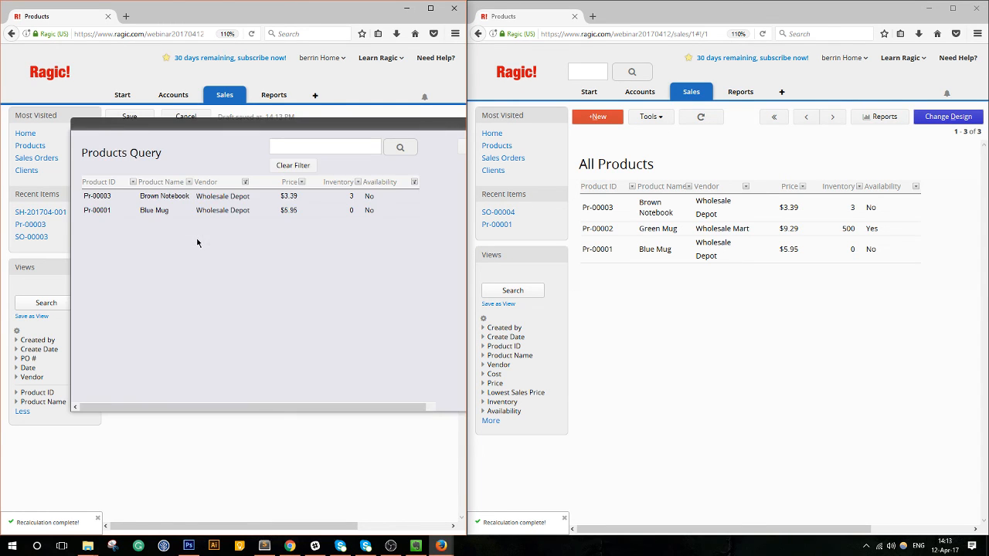
left_click(212, 216)
left_click(155, 283)
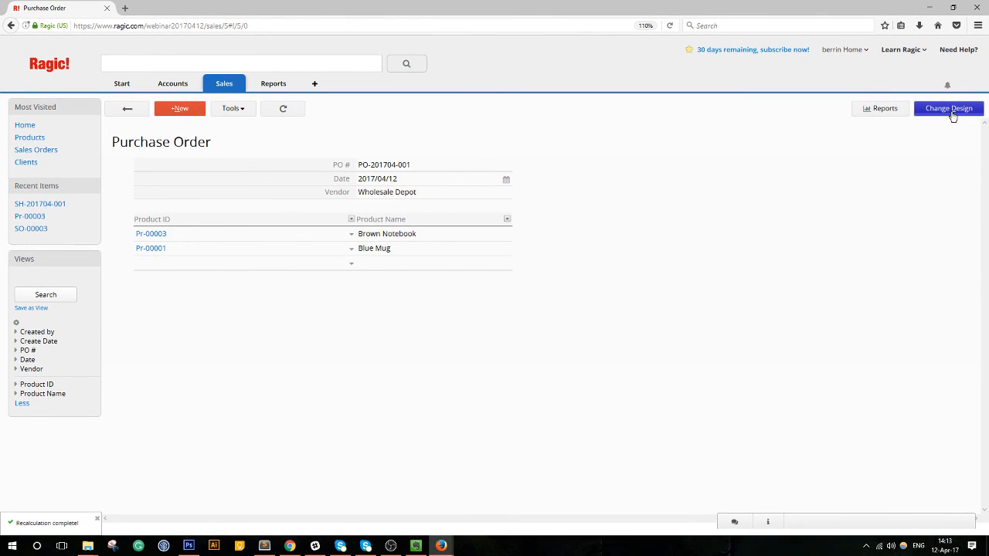
left_click(949, 109)
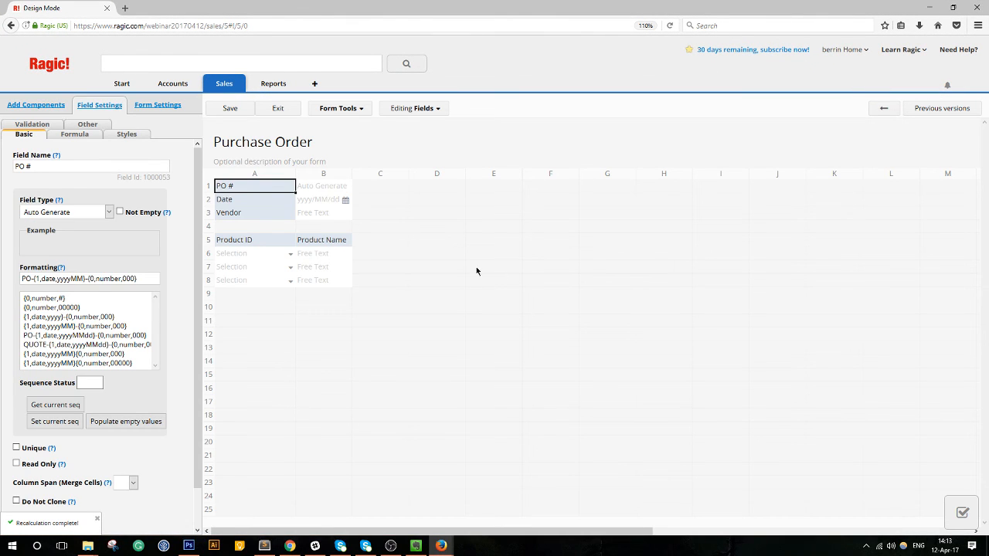
Add a Qty column header in C5 set to whole numbers only.
left_click(401, 242)
type("Qty")
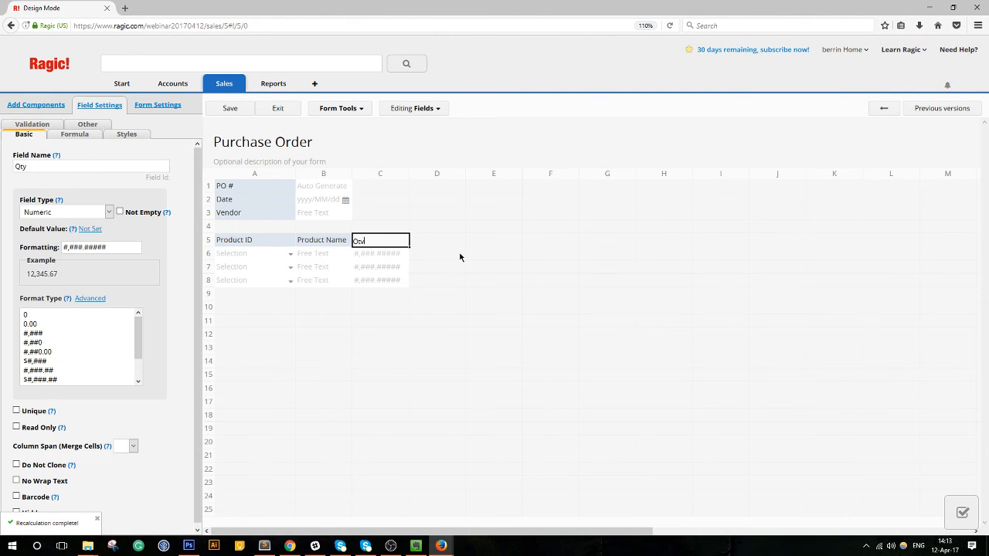
key("Tab")
left_click(386, 238)
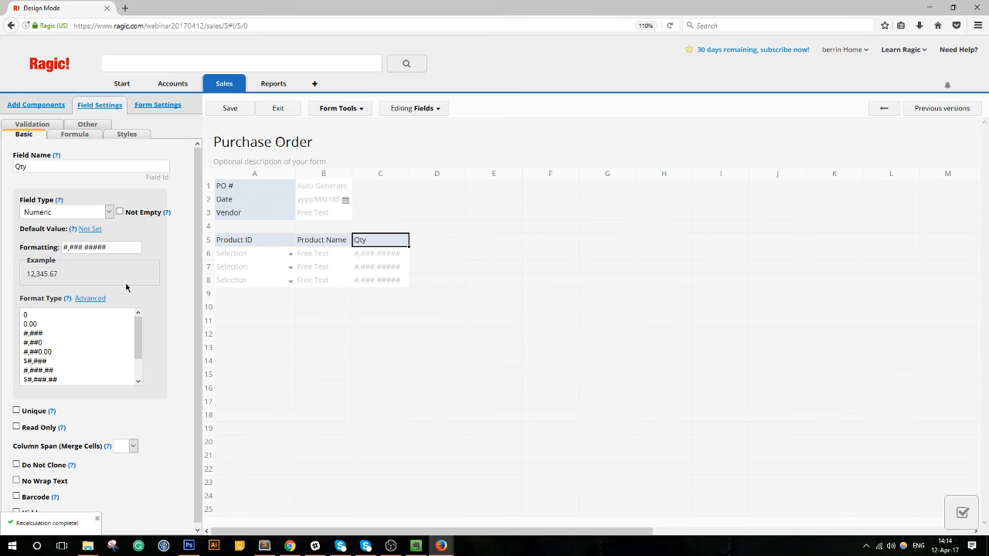
left_click(47, 315)
Name the D5 field Vendor Price with $#,###.## money format.
left_click(433, 245)
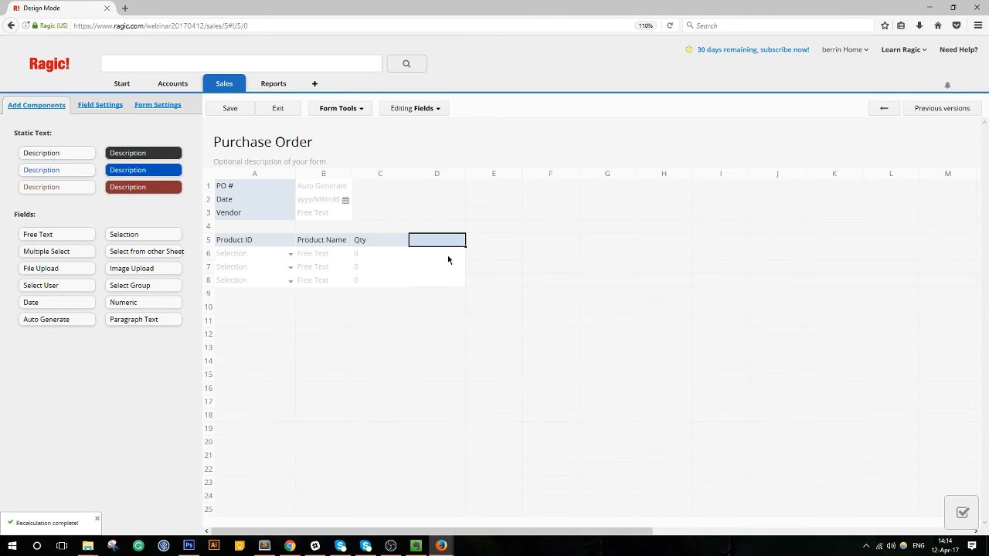
type("Vendor")
type(" Pric")
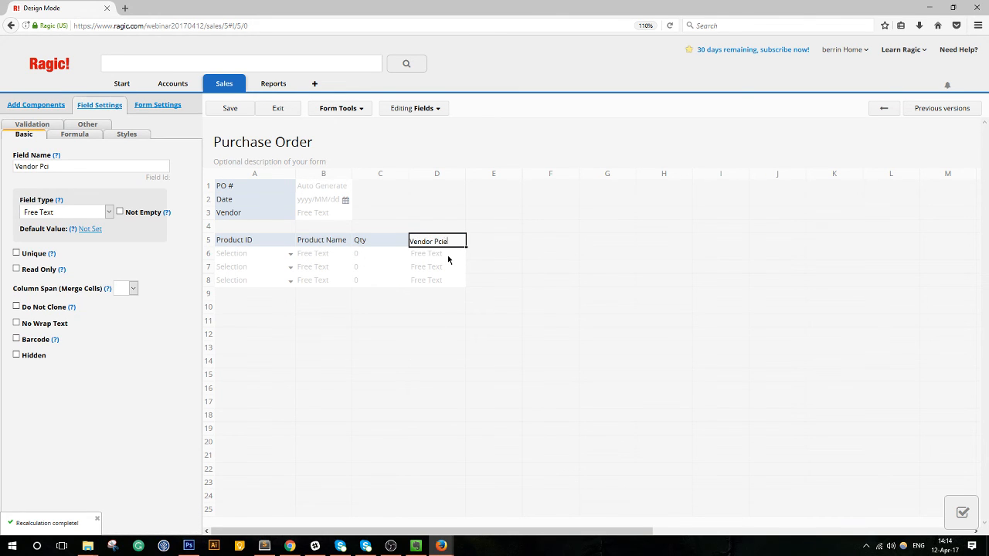
key("BackSpace")
key("BackSpace")
key("BackSpace")
type("e")
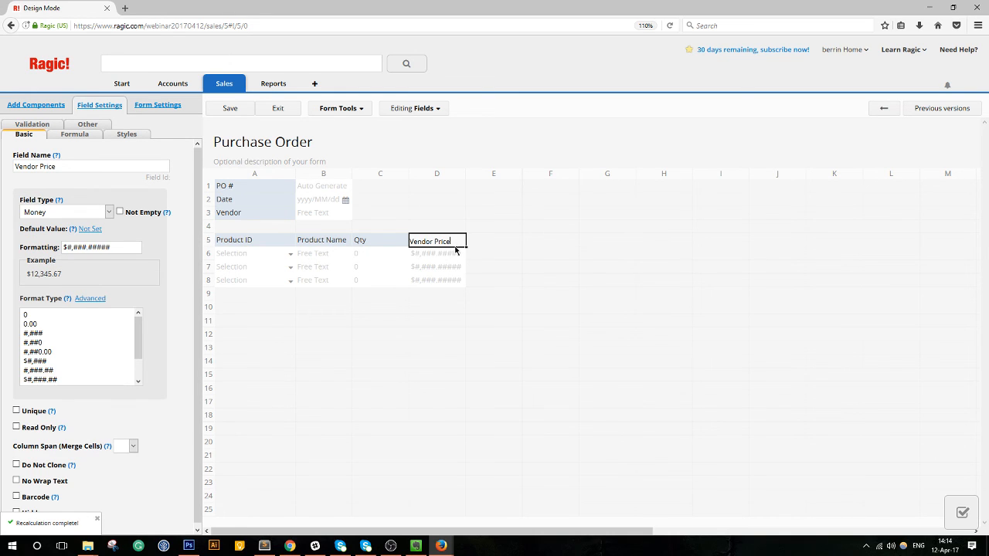
scroll(70, 342, "down", 2)
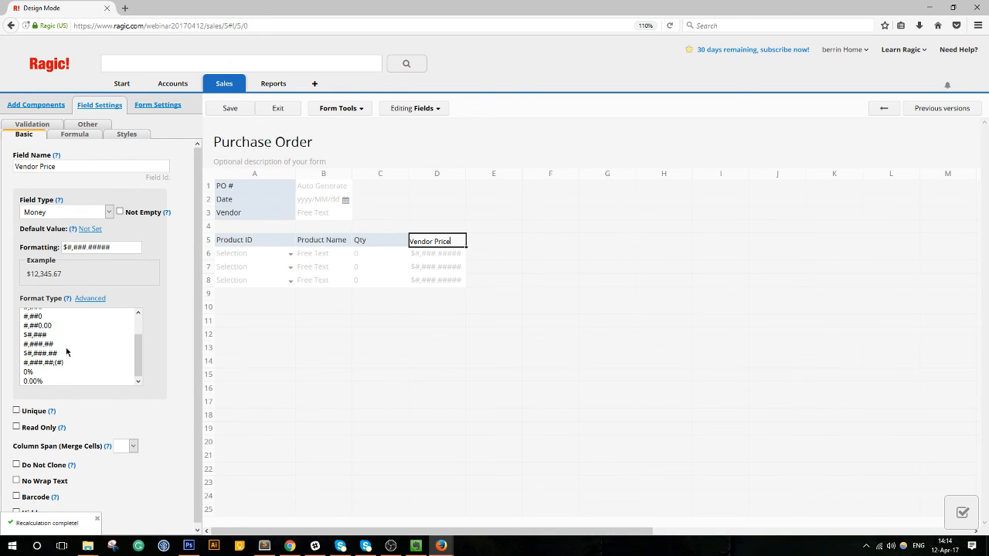
left_click(62, 354)
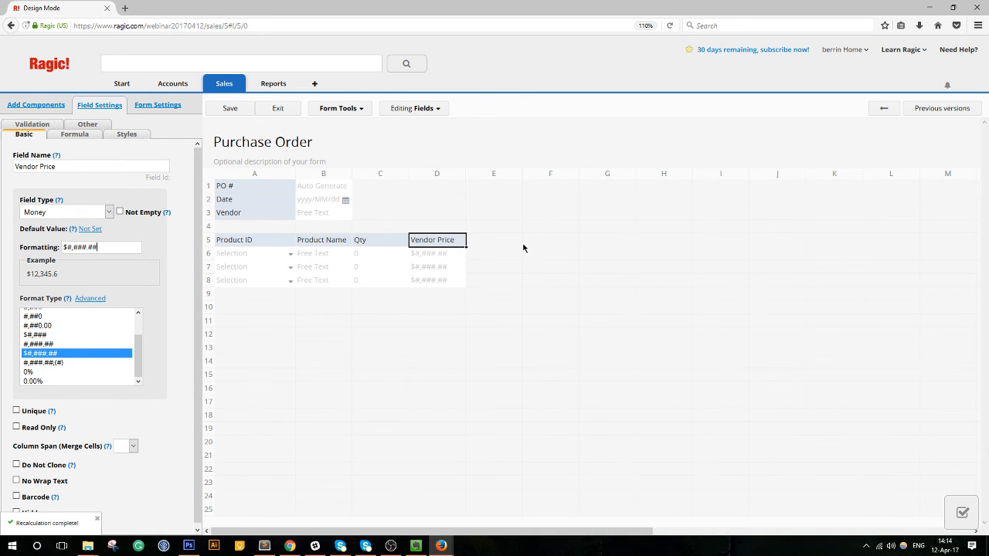
Add a Total field in E5 formatted $#,###.##.
left_click(488, 242)
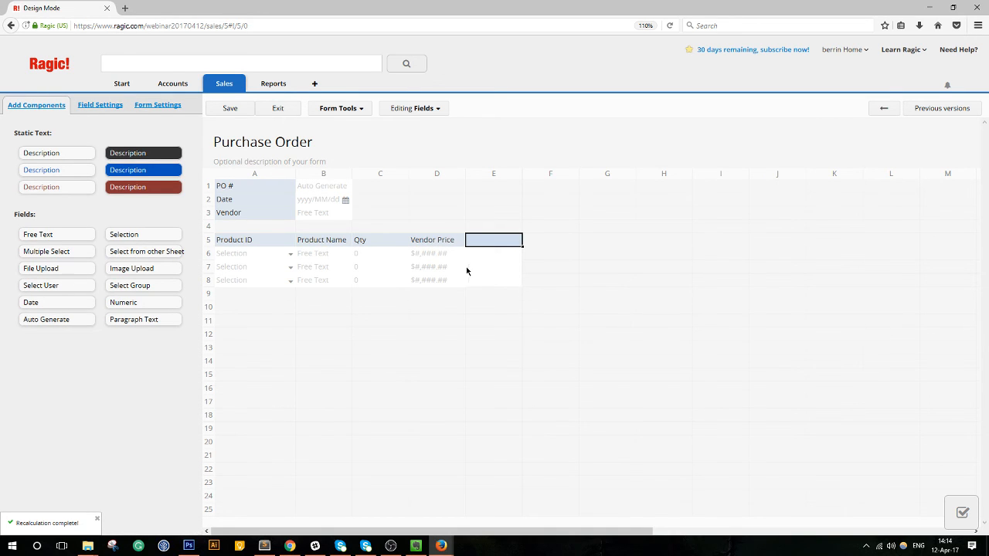
type("Total")
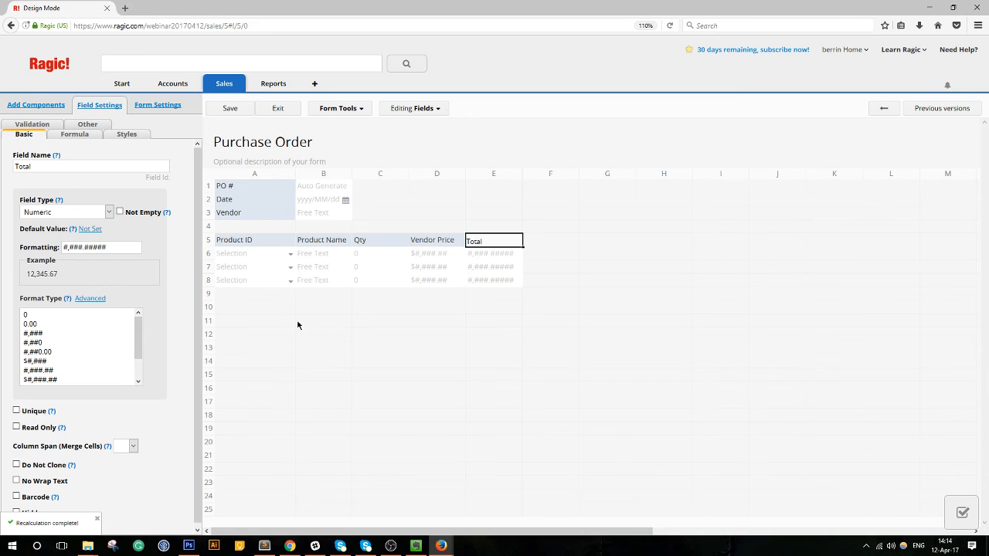
scroll(75, 334, "down", 1)
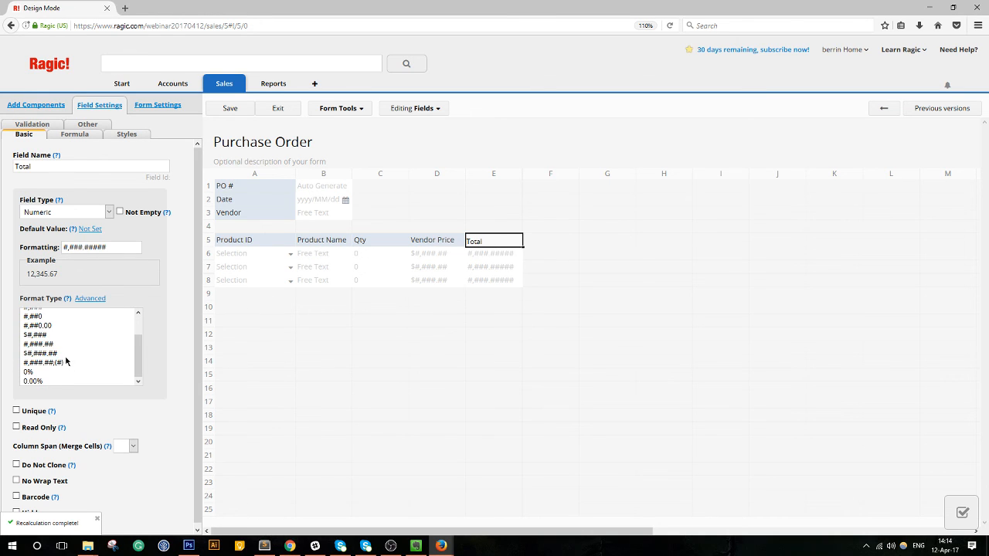
left_click(79, 352)
Give the Total field the formula C5*D5 and commit it.
left_click(264, 312)
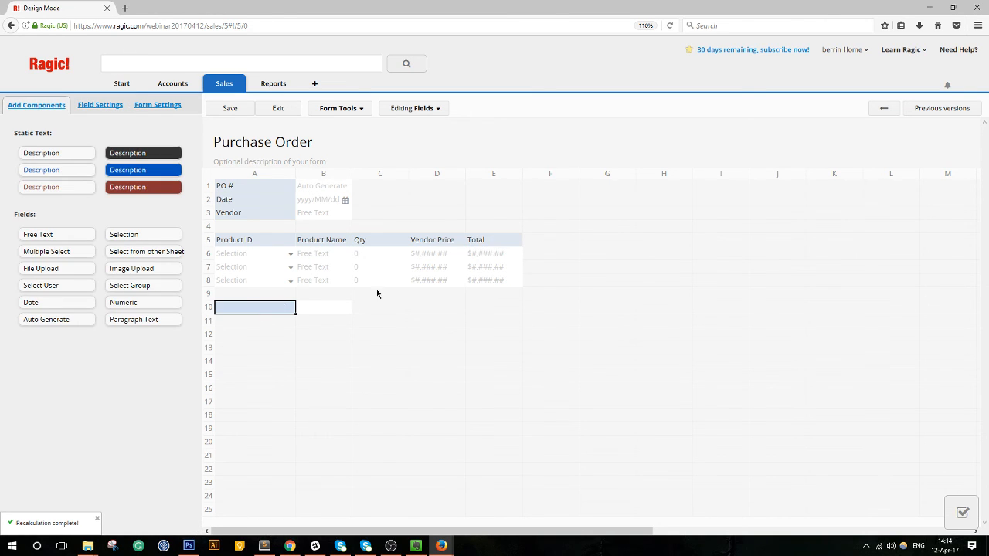
left_click(475, 241)
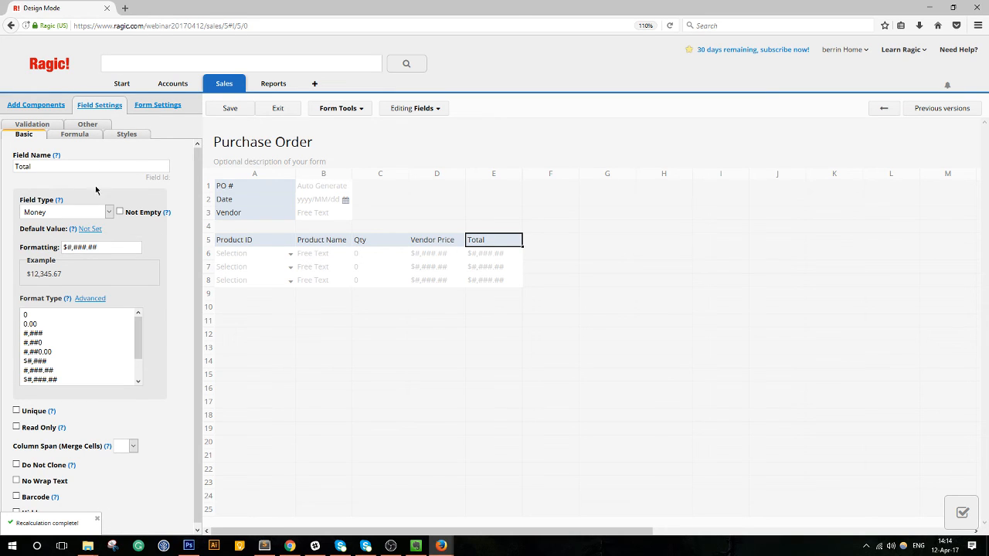
left_click(73, 135)
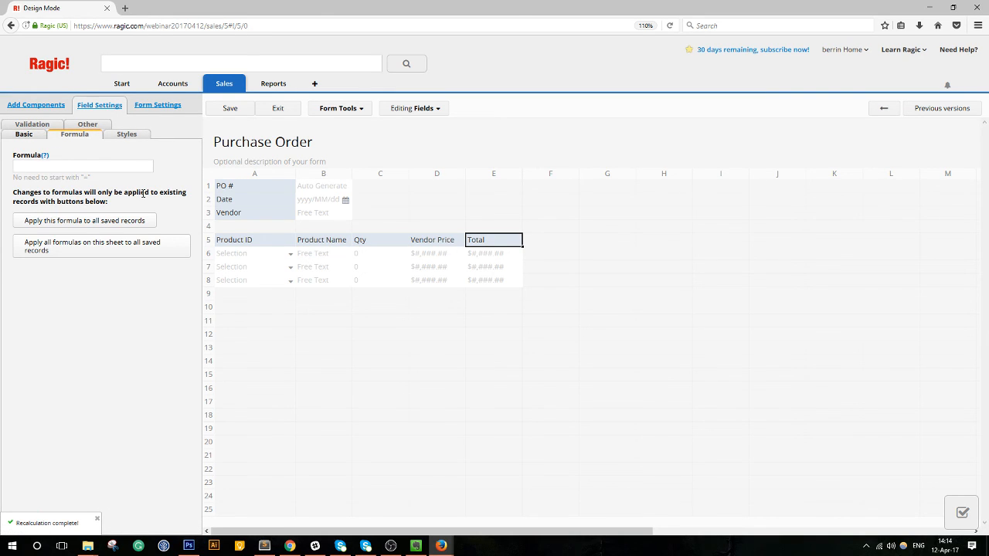
type("C5*D")
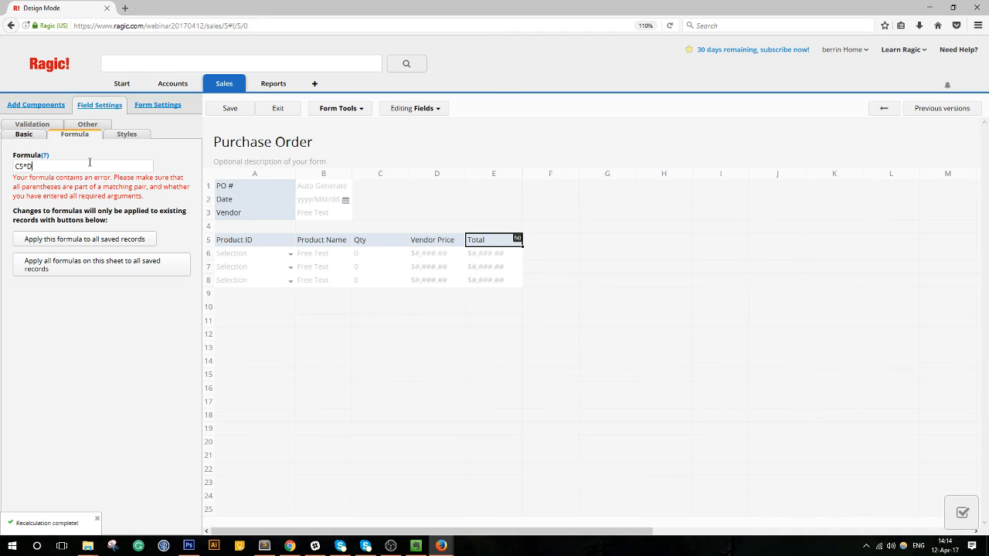
type("5")
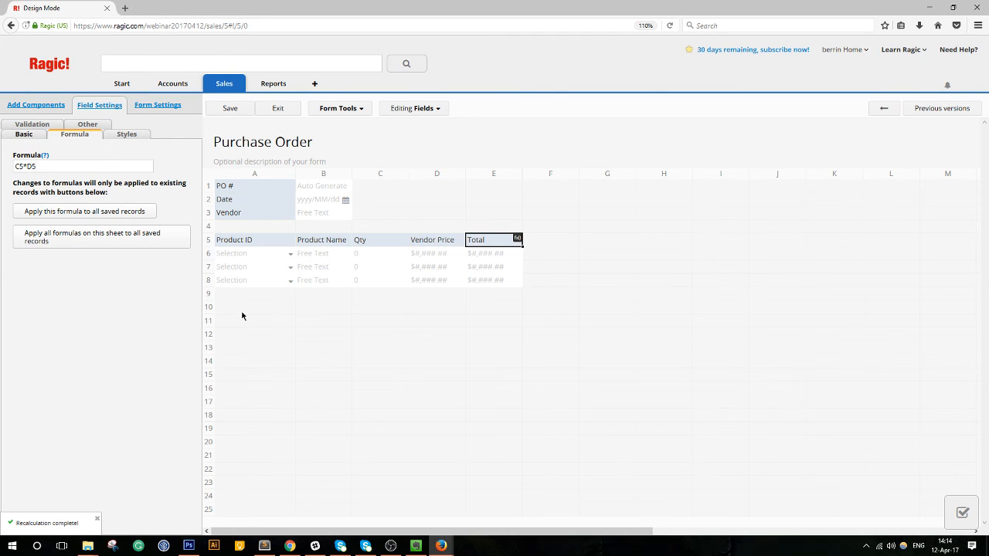
left_click(246, 309)
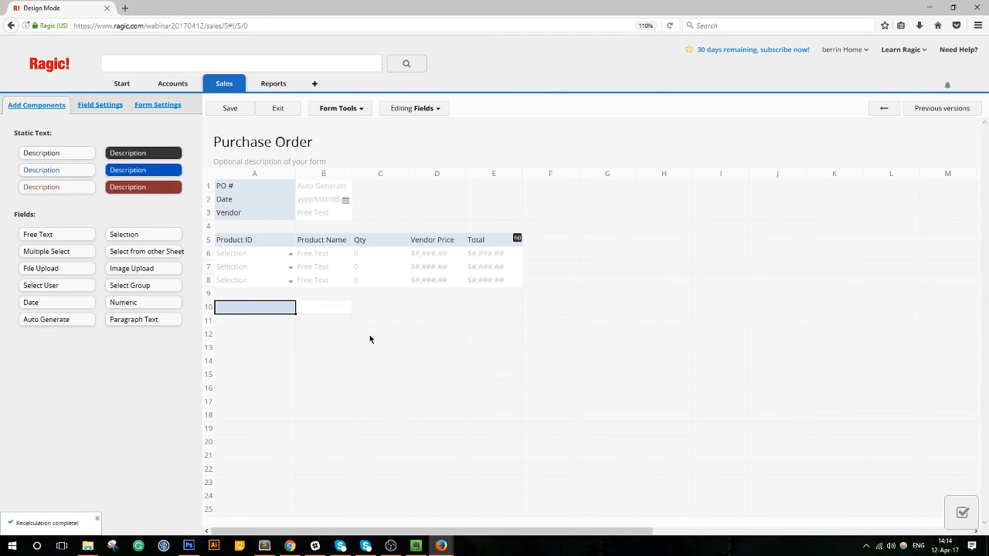
Add a numeric Tax (%13) field in $#,###.## format and move it to row 11.
type("Tax")
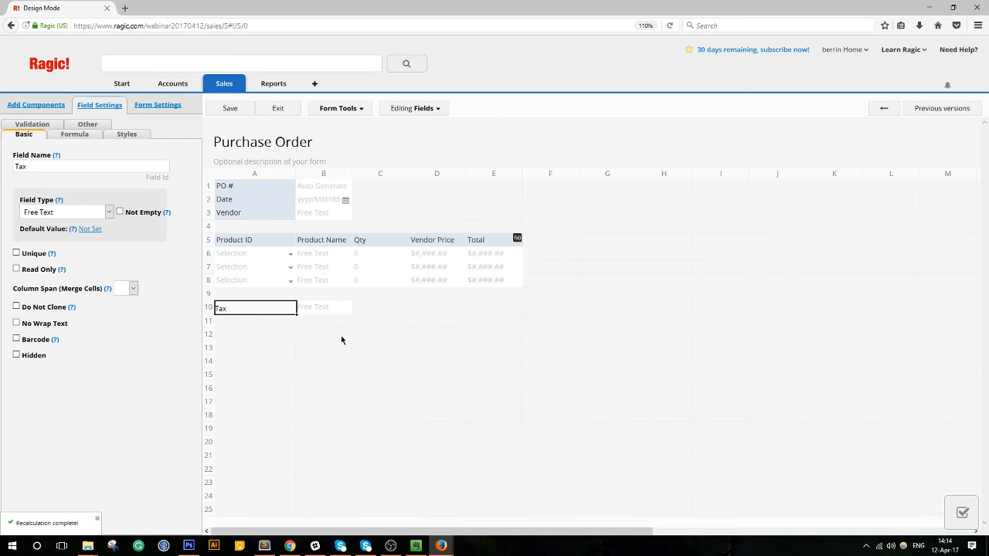
type(" (%13")
left_click(66, 213)
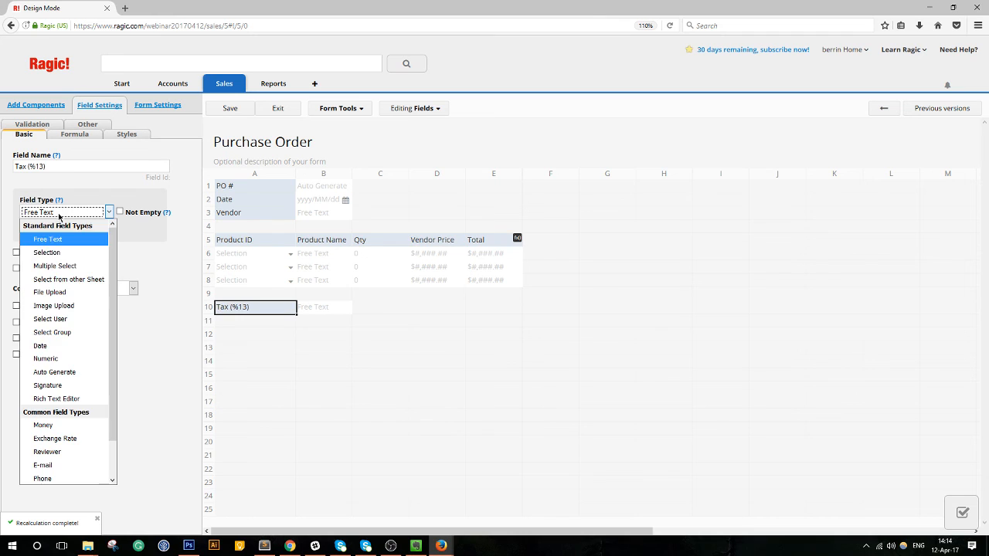
left_click(58, 360)
scroll(85, 359, "down", 3)
left_click(60, 353)
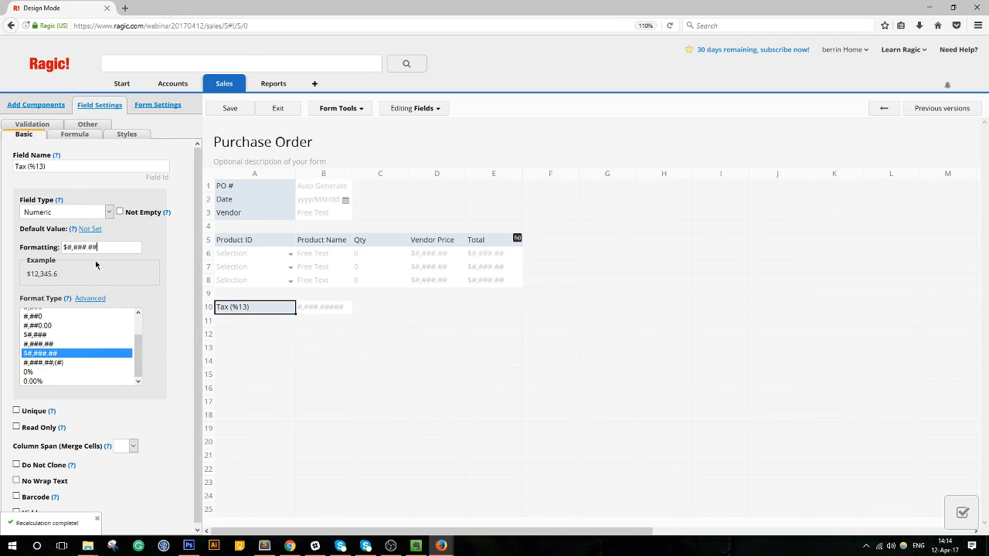
left_click(74, 134)
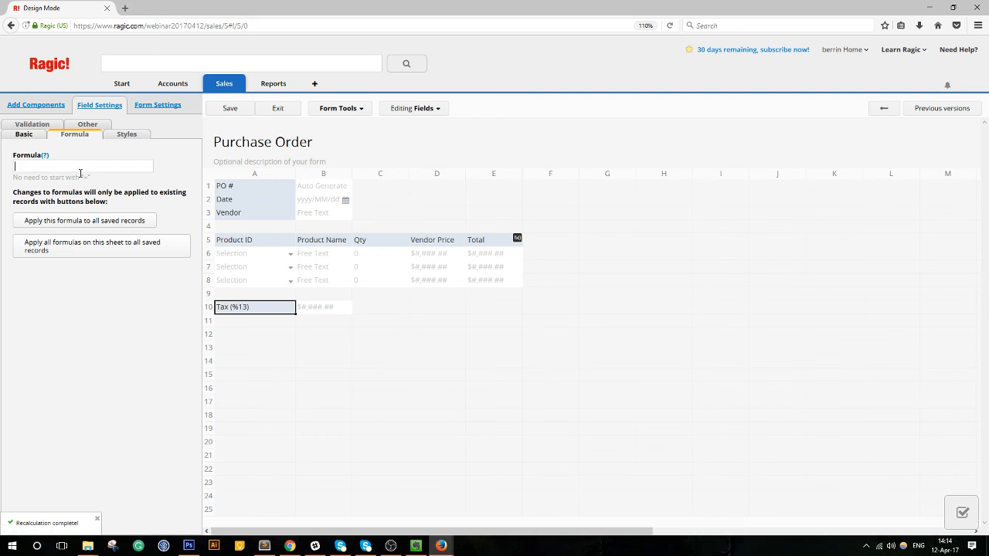
left_click_drag(234, 317, 272, 315)
left_click(313, 308)
Add a Subtotal field in A10, formatted $#,###.##, with a formula based on E5.
left_click(250, 312)
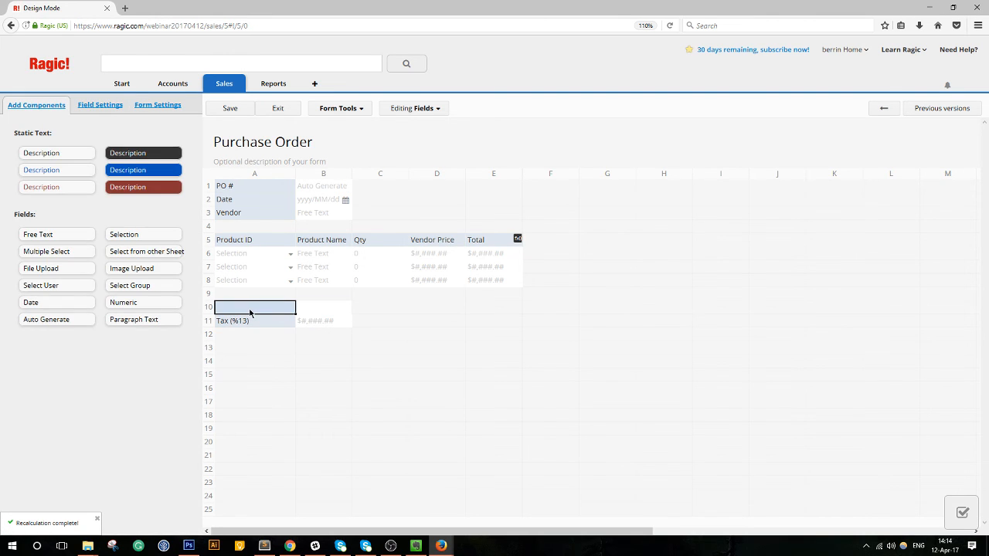
type("Subtotal")
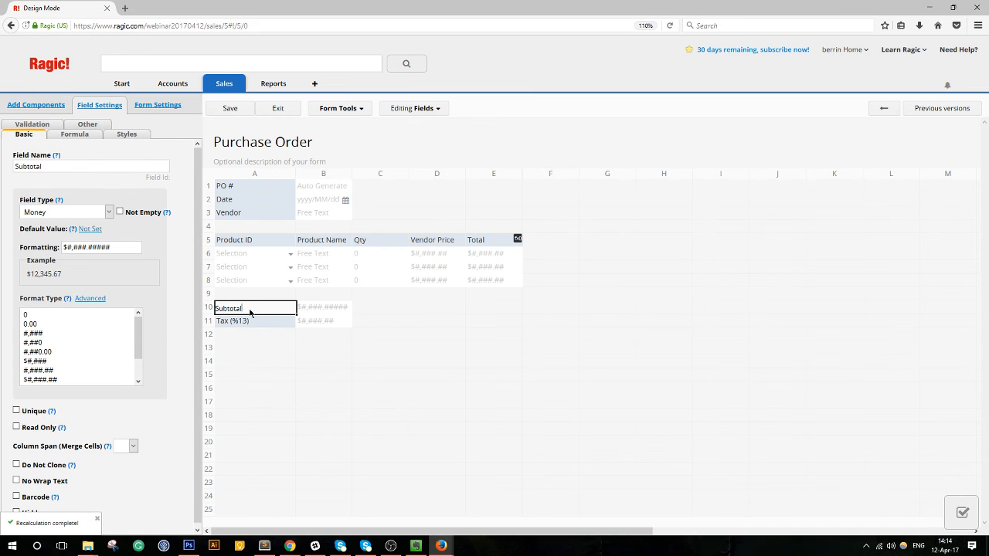
scroll(82, 351, "down", 1)
left_click(77, 353)
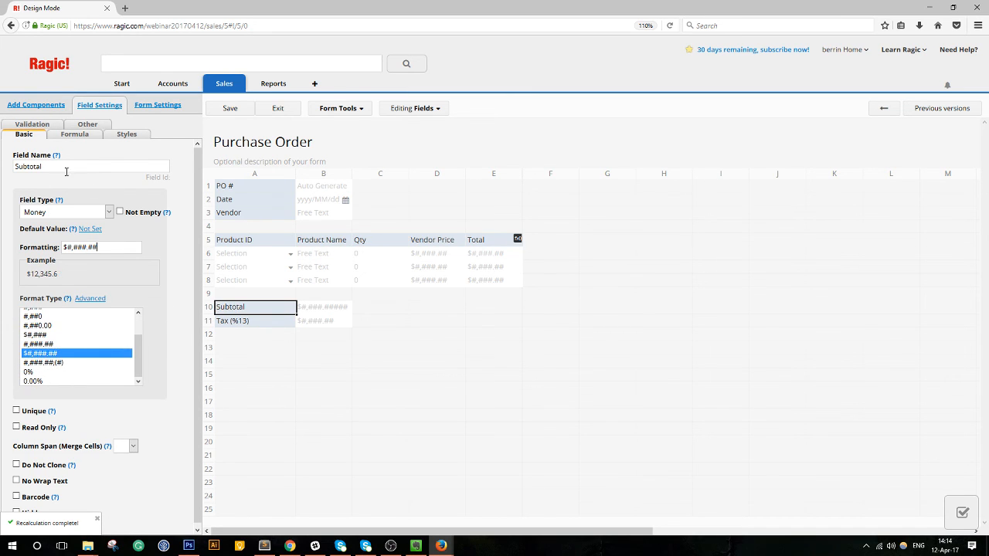
left_click(68, 136)
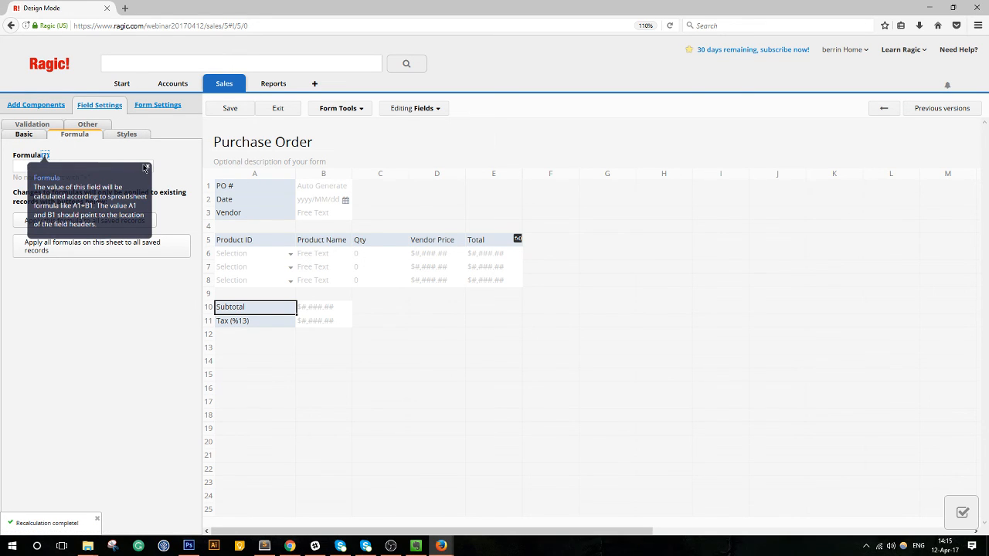
left_click(149, 167)
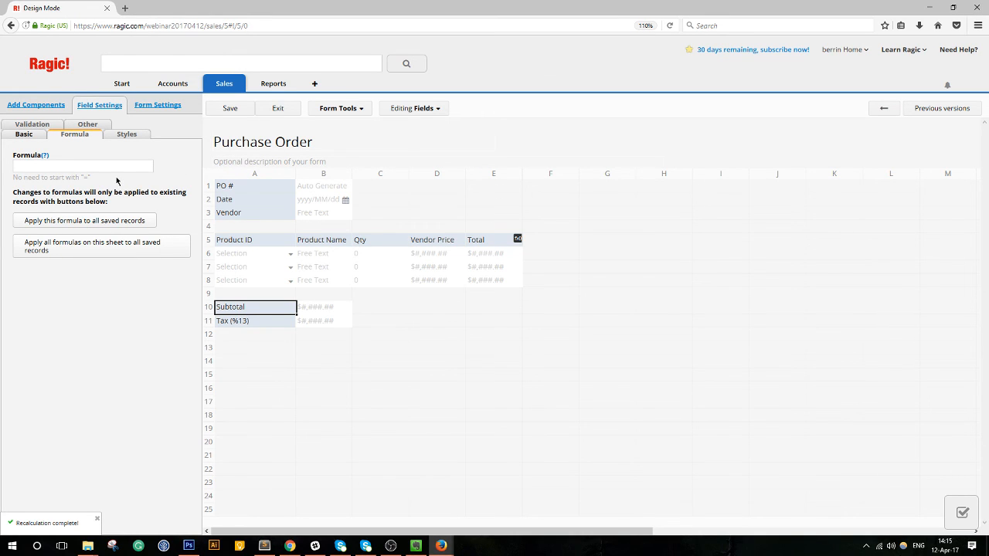
type("E5")
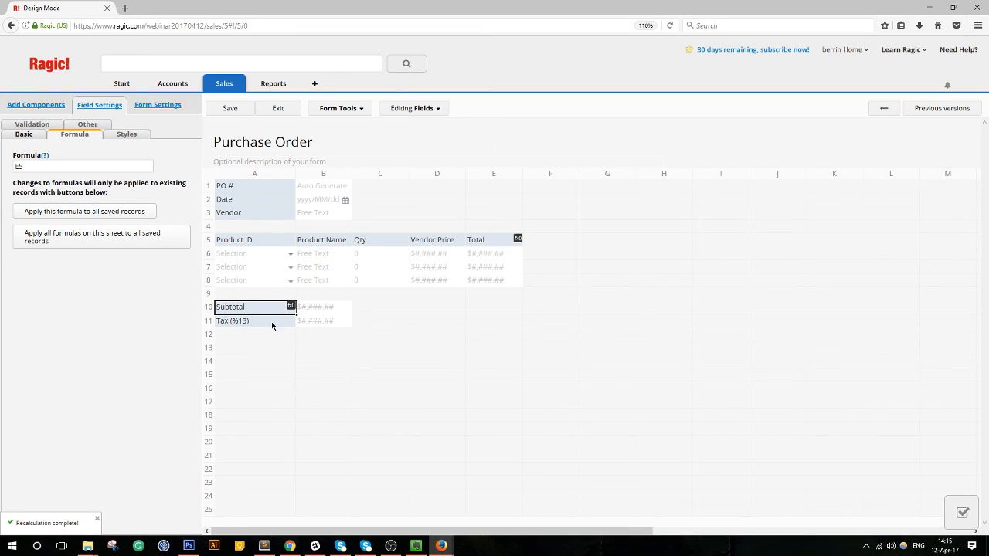
Give Tax (%13) a formula multiplying the A10 Subtotal, then save the design.
left_click(234, 324)
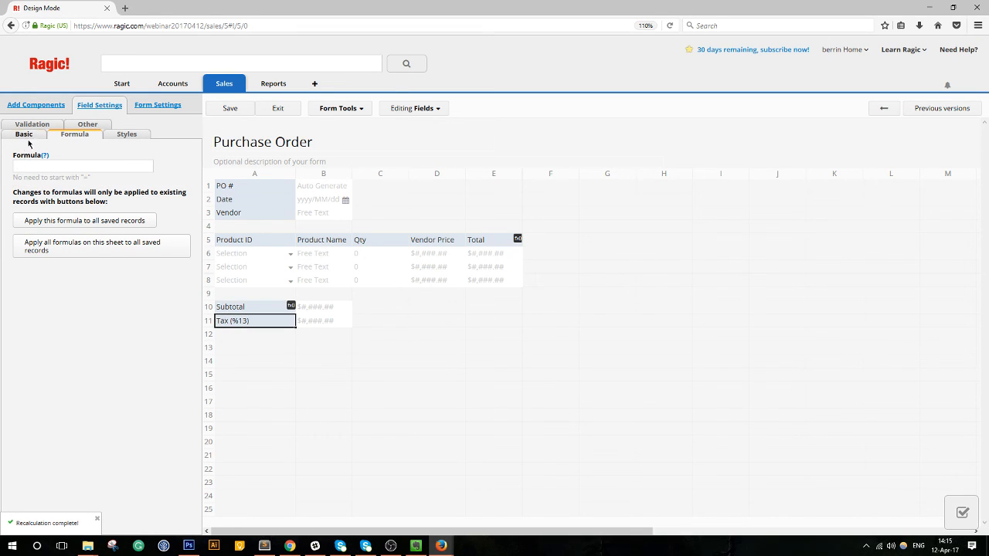
left_click(50, 164)
type("A10*")
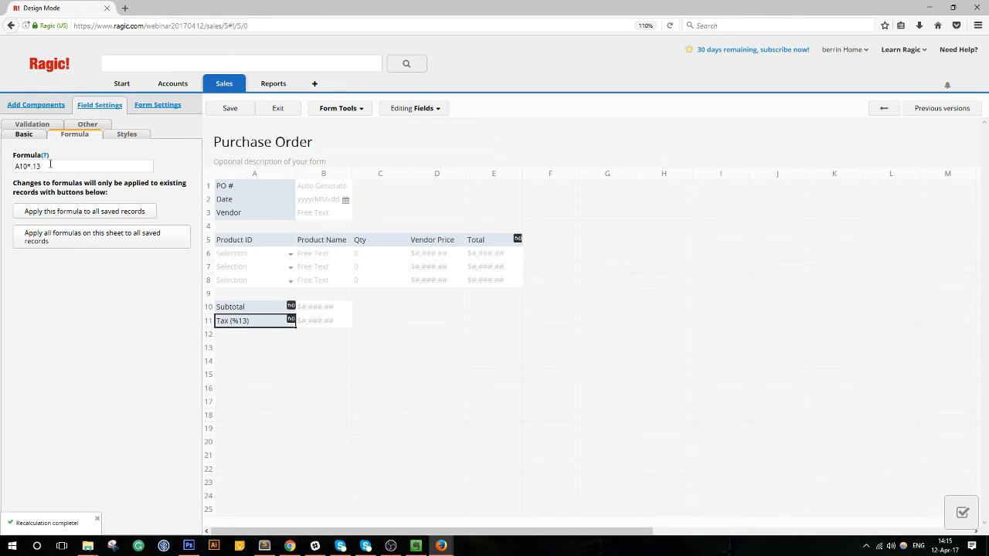
left_click(230, 108)
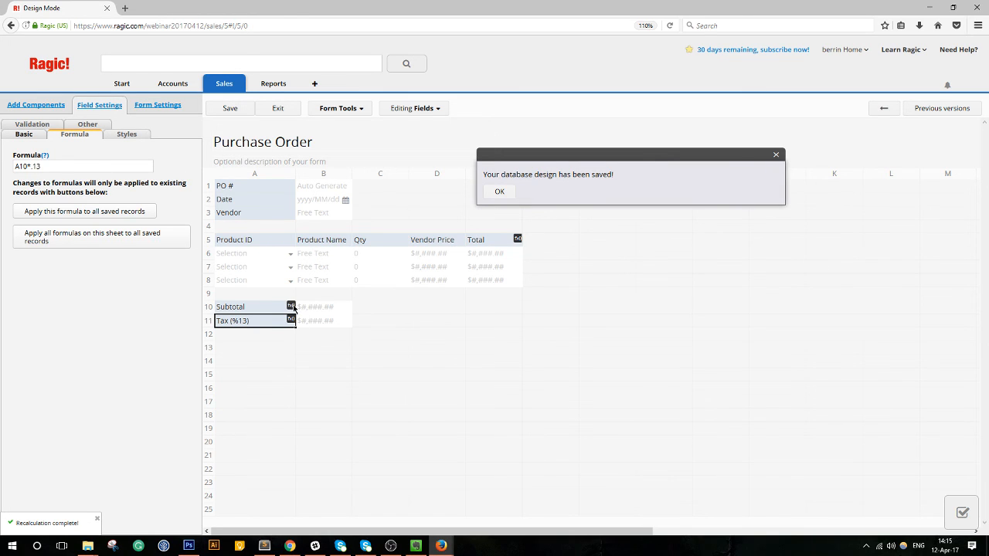
Add a numeric Grand Total in A12, $#,###.## format, formula A10+A11, then save and exit.
left_click(264, 338)
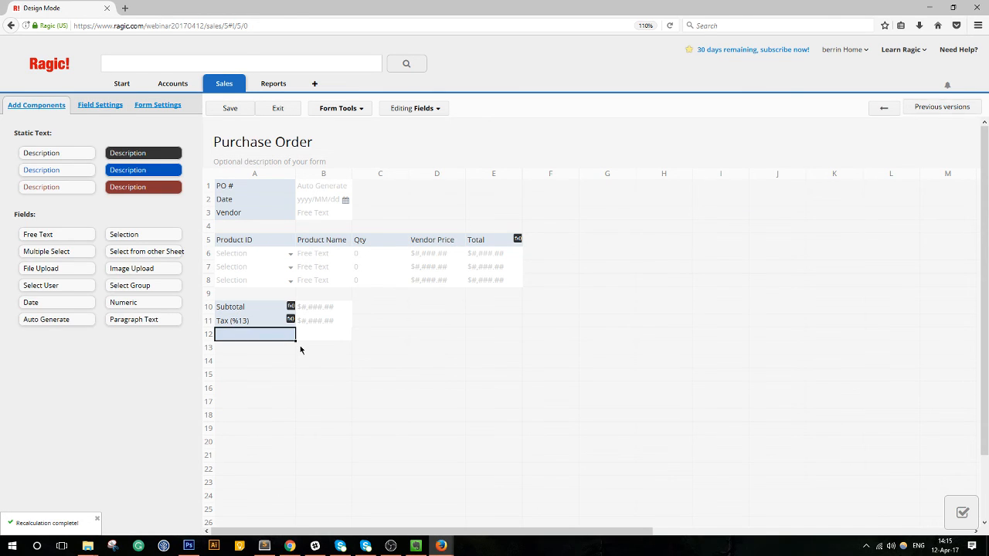
type("Grand Total")
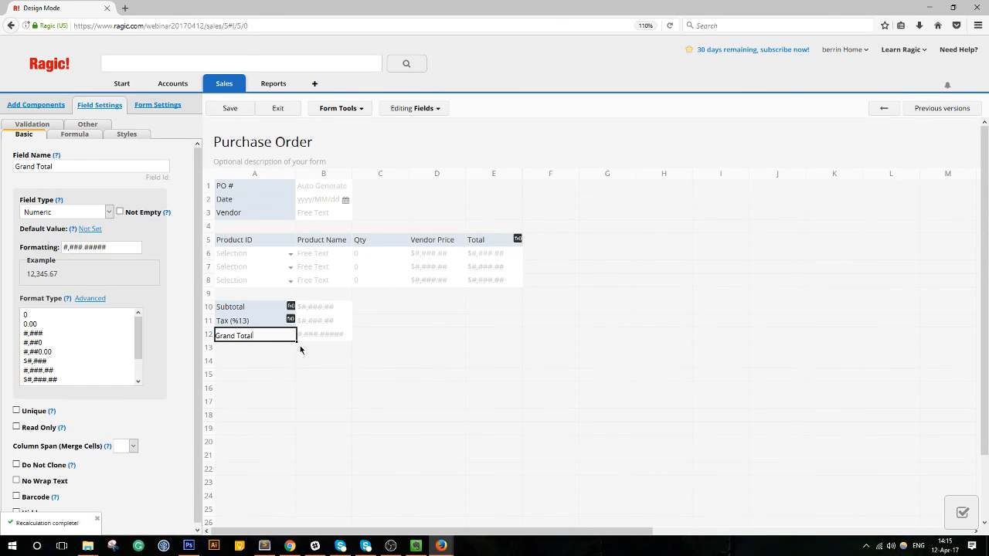
left_click(62, 213)
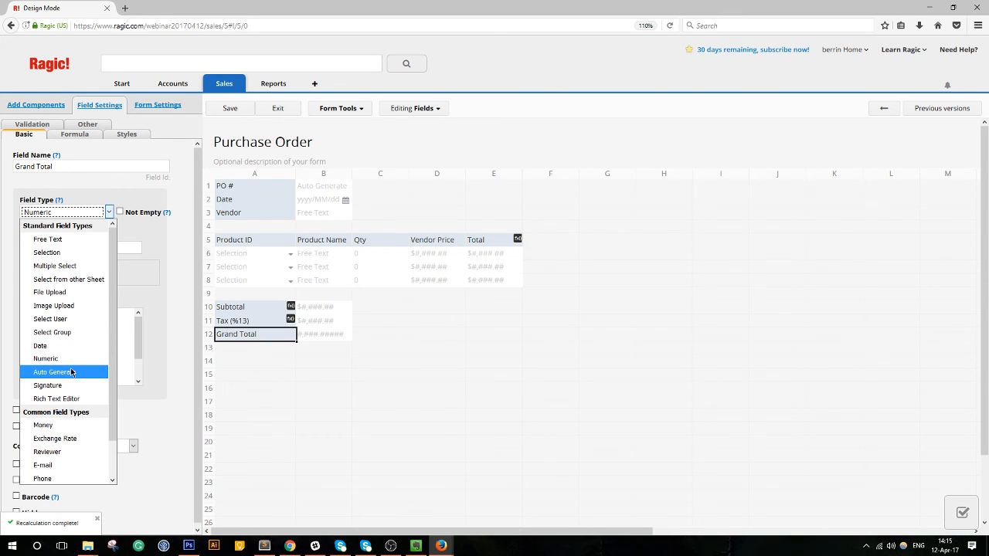
left_click(66, 358)
scroll(67, 358, "down", 2)
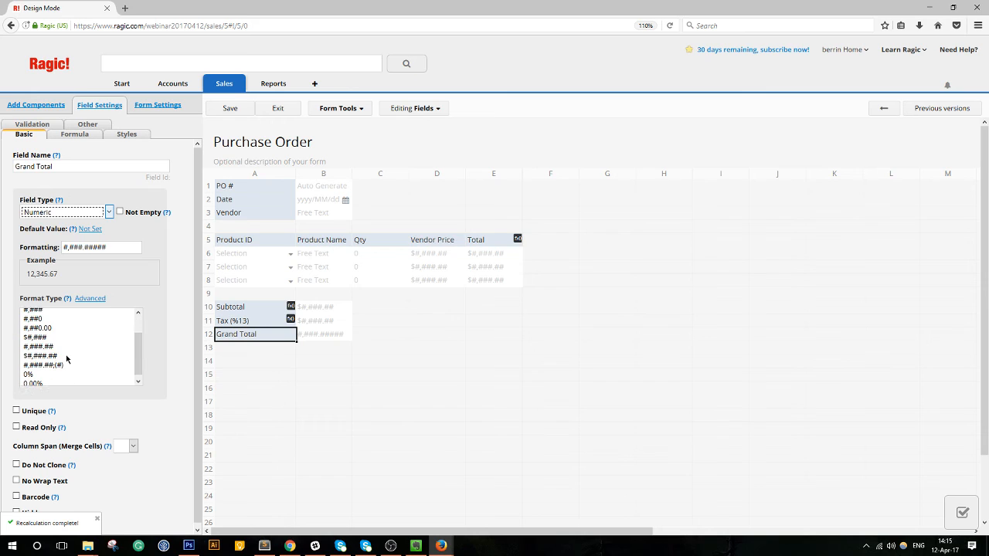
left_click(64, 354)
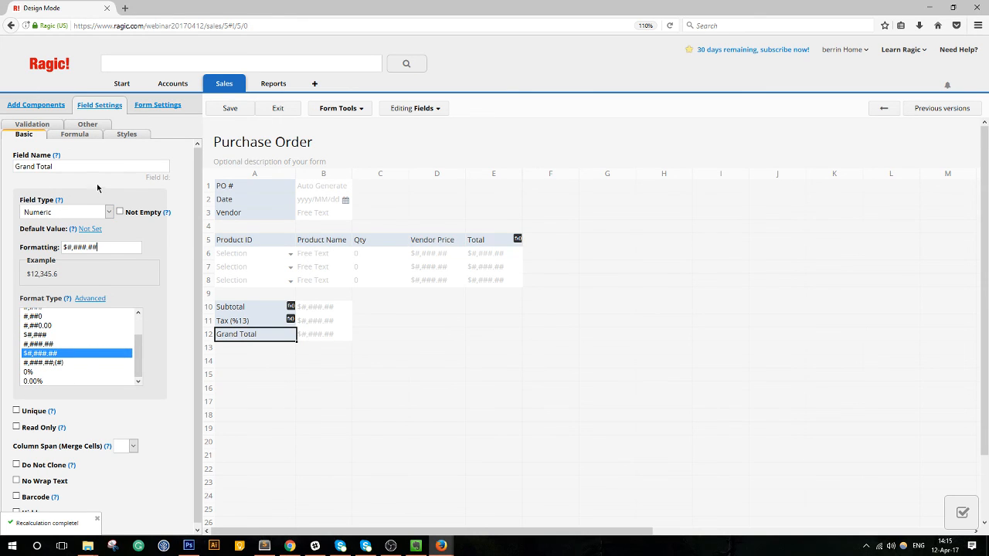
left_click(74, 134)
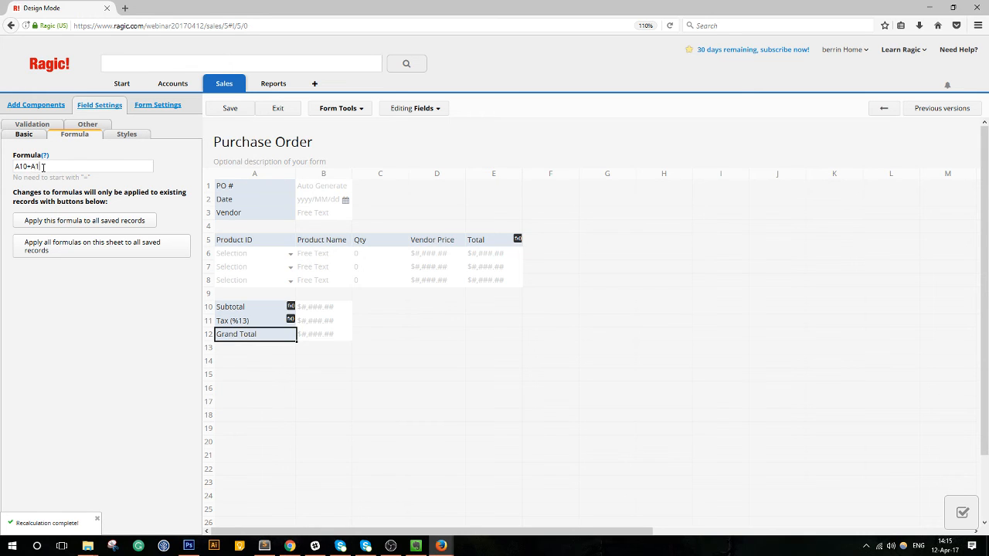
left_click(96, 202)
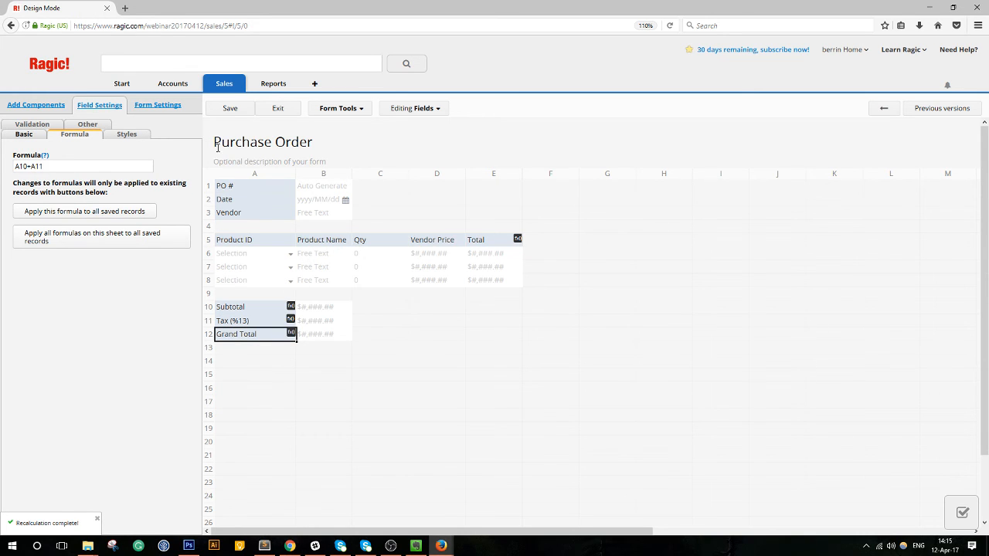
left_click(247, 114)
left_click(276, 108)
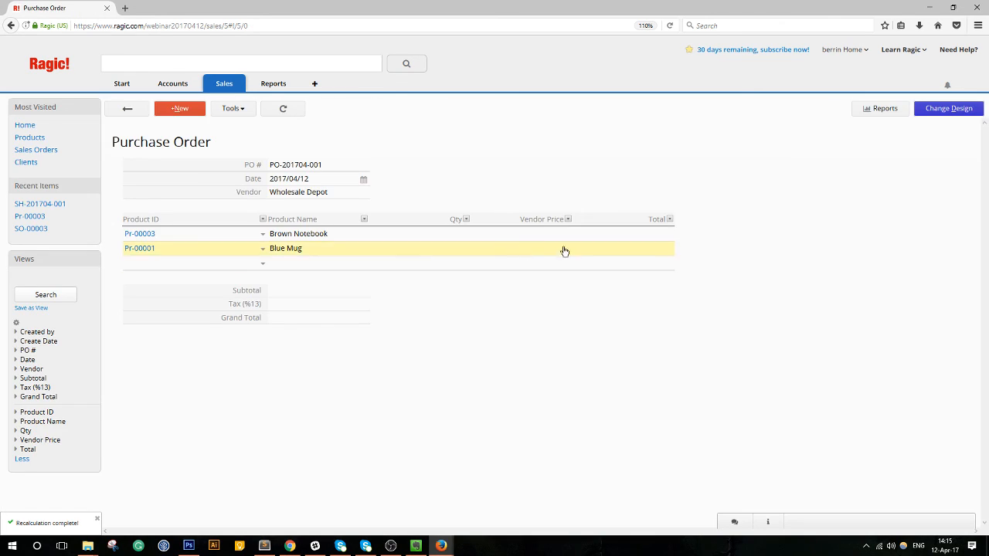
Set quantities to 100 Brown Notebooks and 150 Blue Mugs.
left_click(430, 236)
type("50")
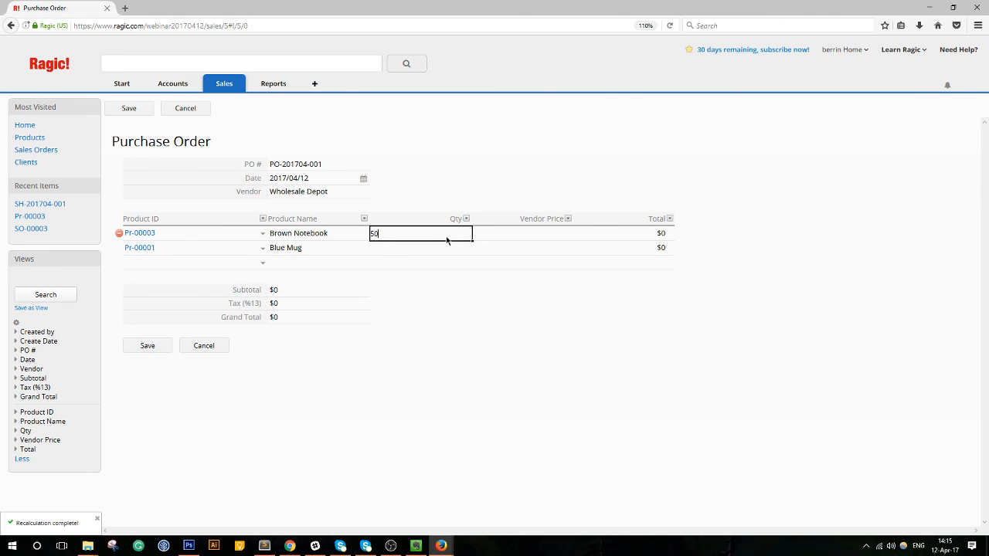
key("Return")
left_click(447, 236)
left_click_drag(448, 234, 351, 232)
type("100")
left_click(435, 246)
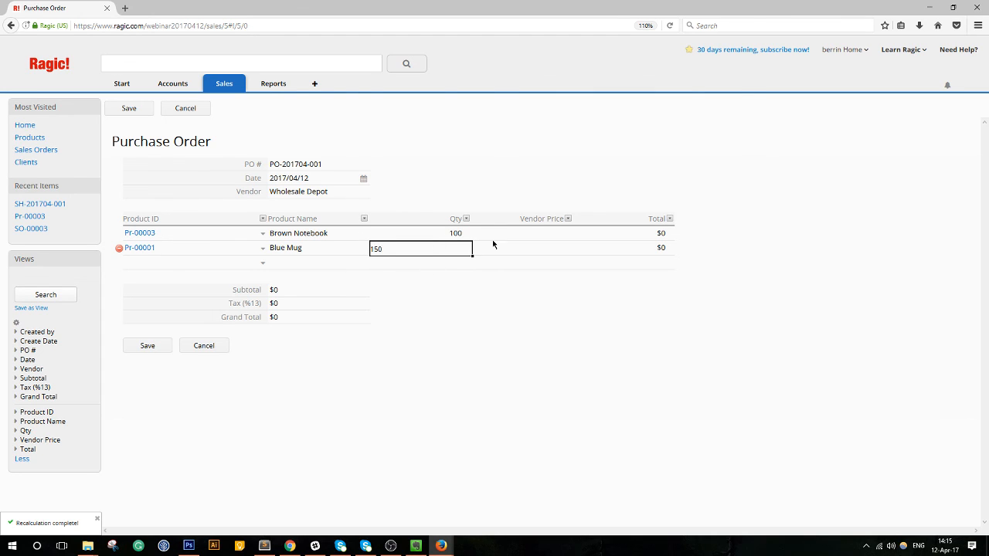
type("150")
Enter vendor prices $1.25 and $1.55 and save, giving a $403.98 grand total.
left_click(535, 236)
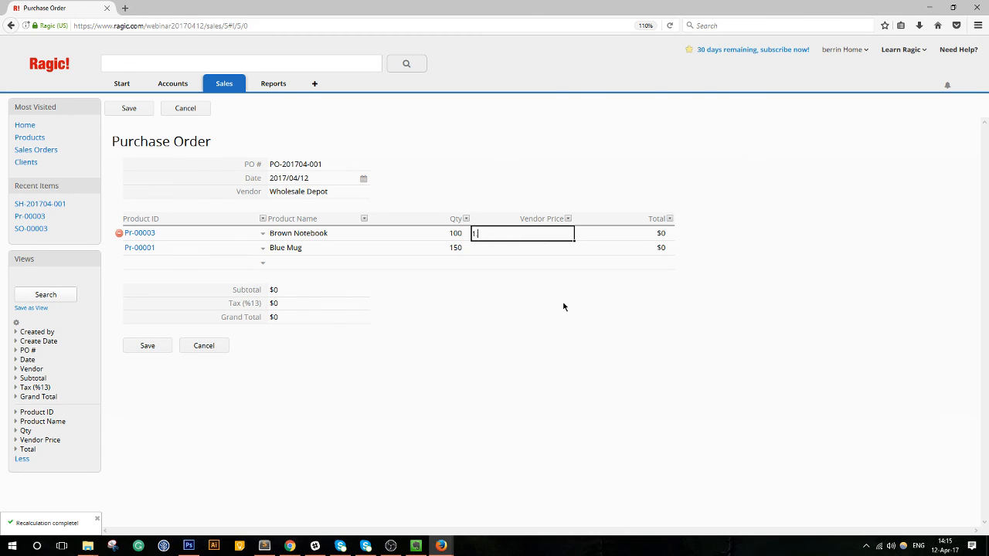
left_click(532, 248)
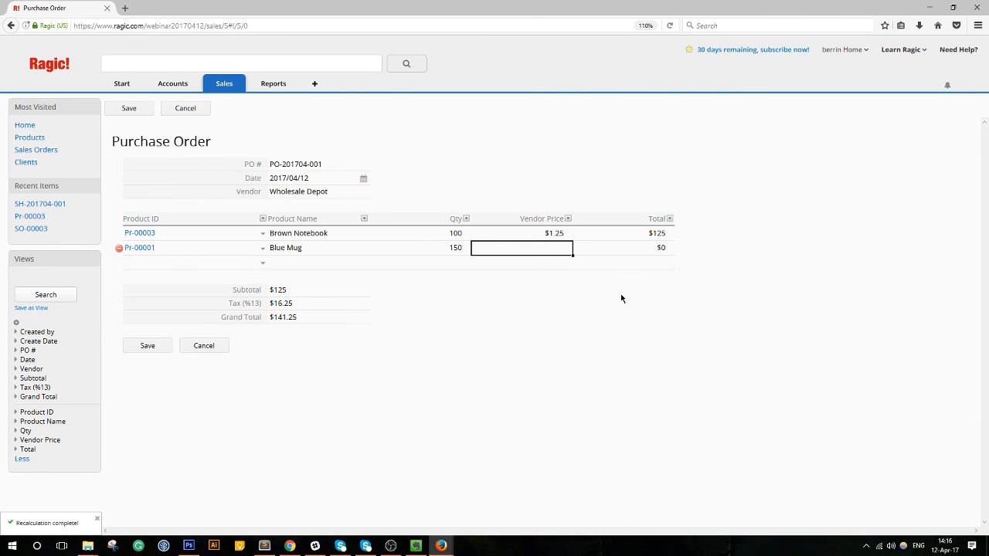
type("1.55")
left_click(146, 346)
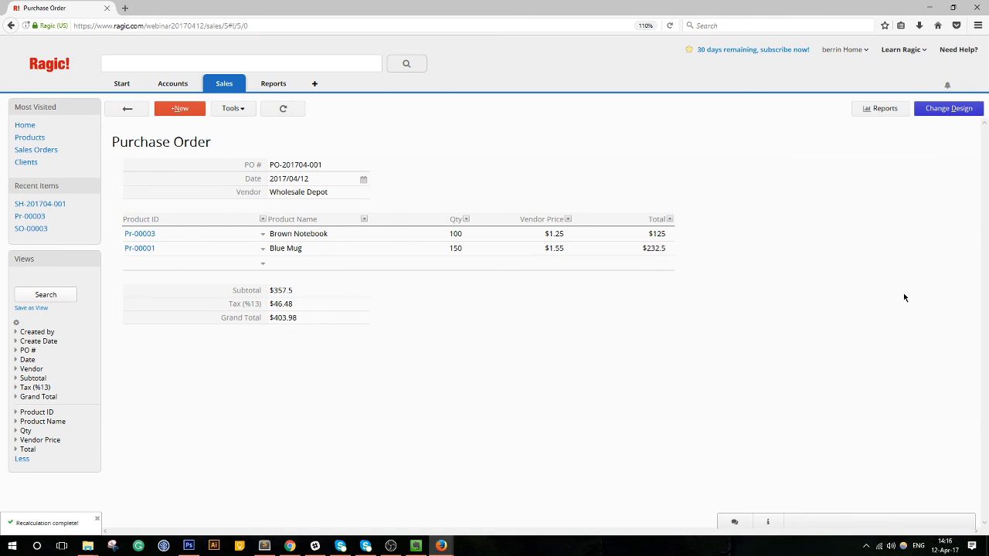
left_click(958, 112)
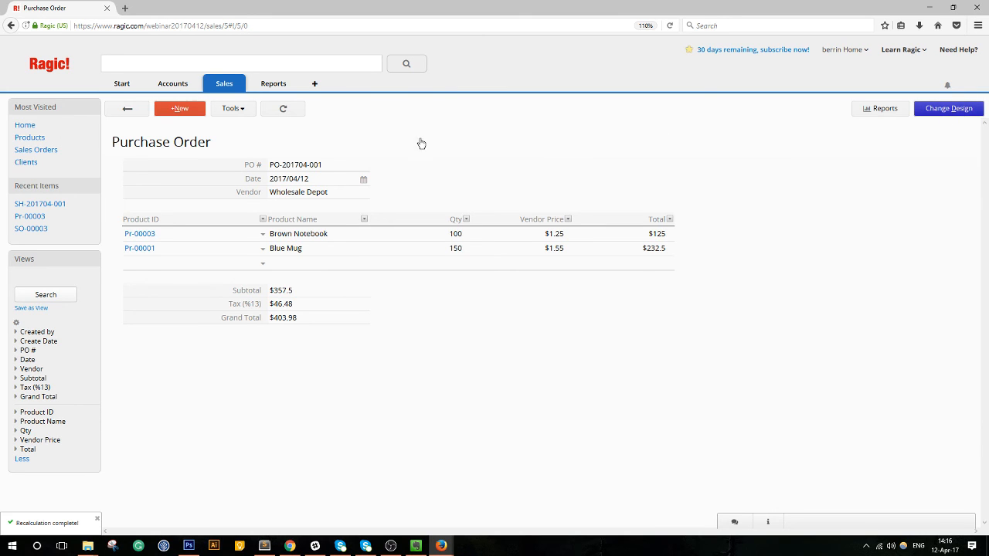
Start an update-another-sheet button with Purchase Order as source and Products as target.
left_click(325, 110)
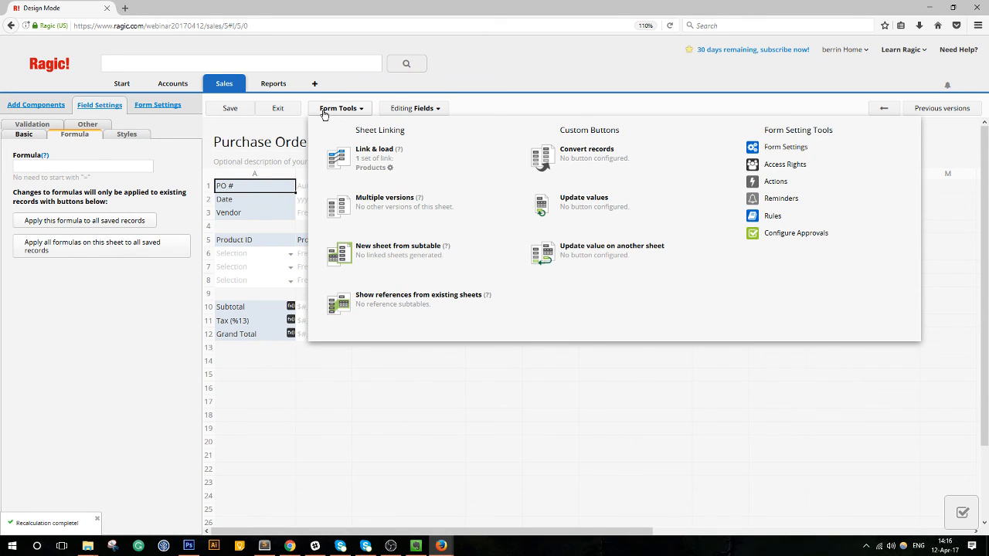
left_click(592, 253)
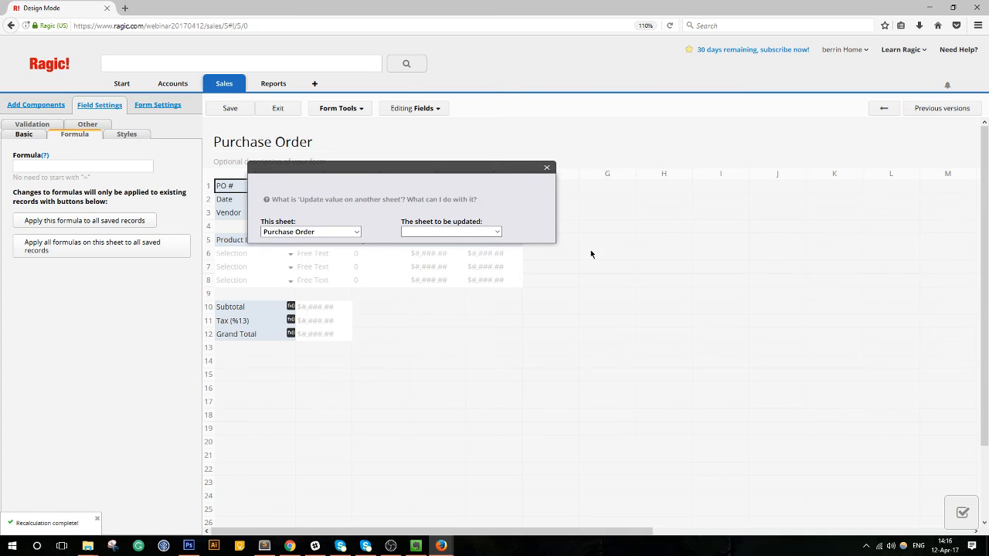
left_click(305, 232)
left_click(301, 245)
left_click(437, 233)
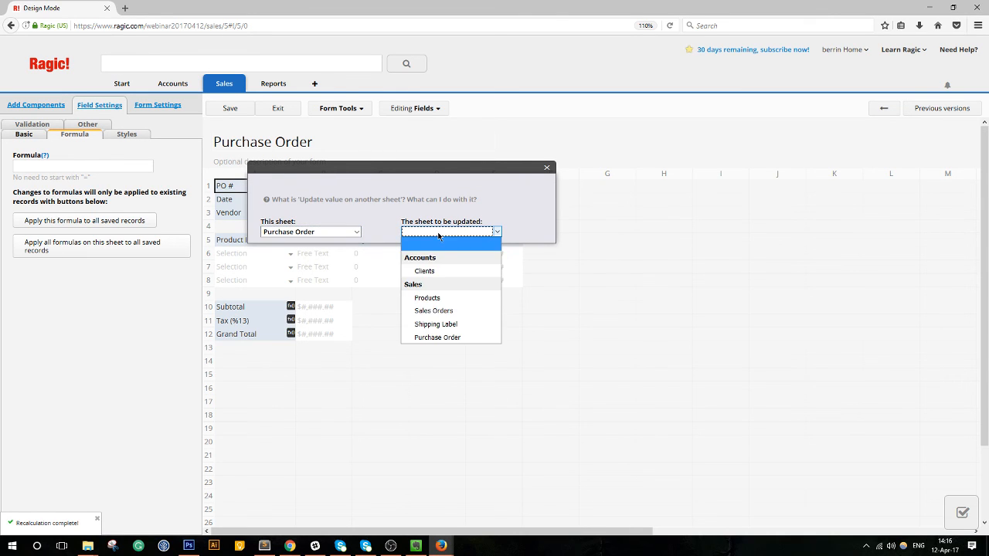
left_click(431, 298)
Make the button add Purchase Order Qty onto the Products Inventory field.
left_click(340, 276)
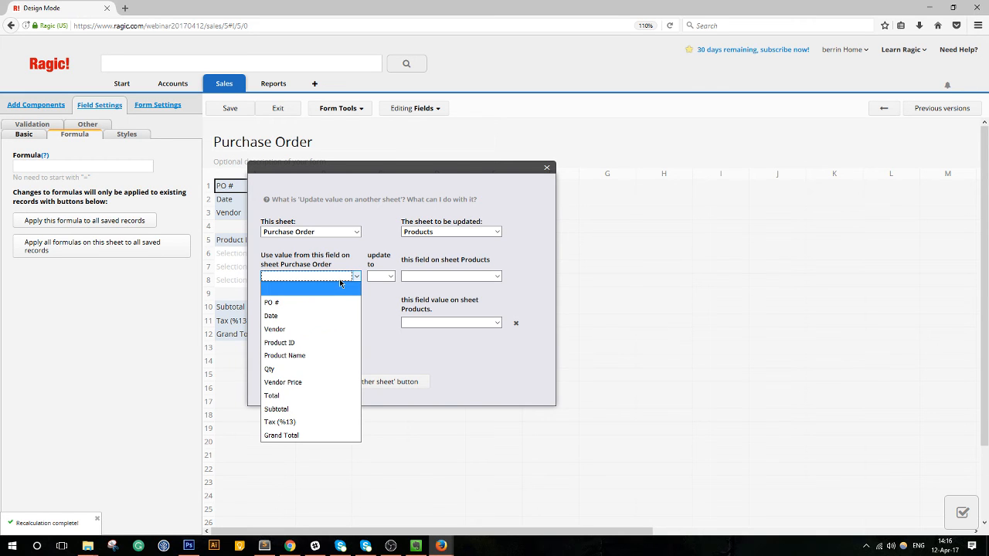
left_click(339, 286)
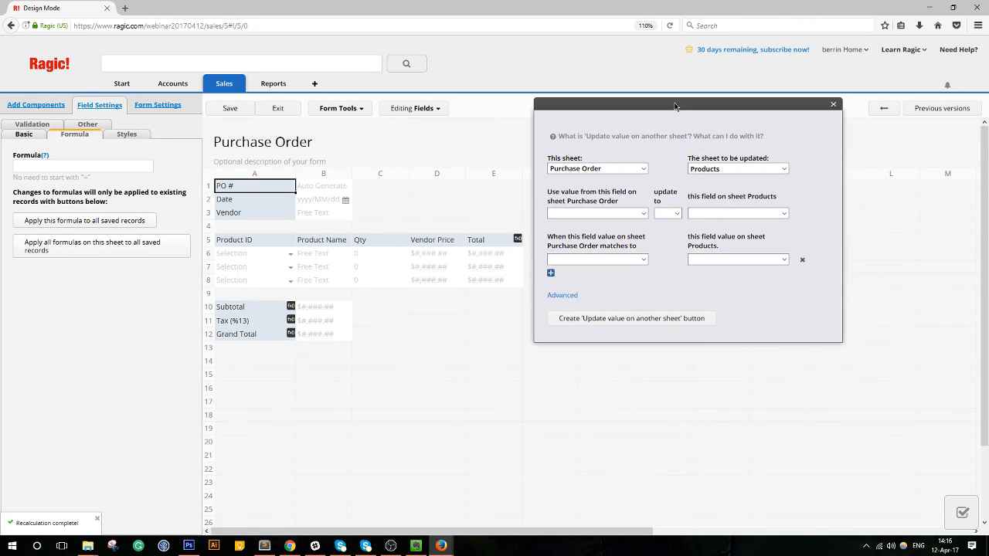
left_click(598, 214)
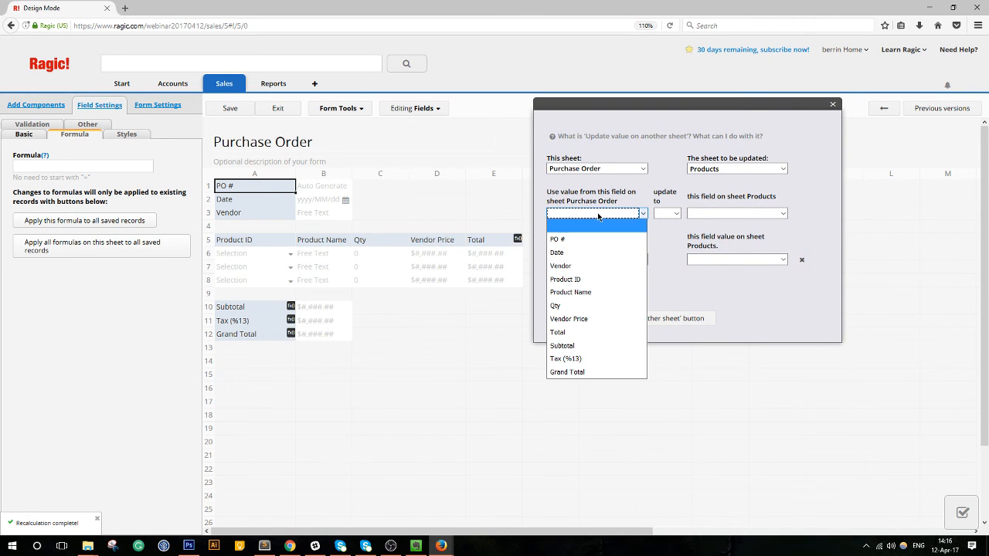
left_click(589, 305)
left_click(671, 216)
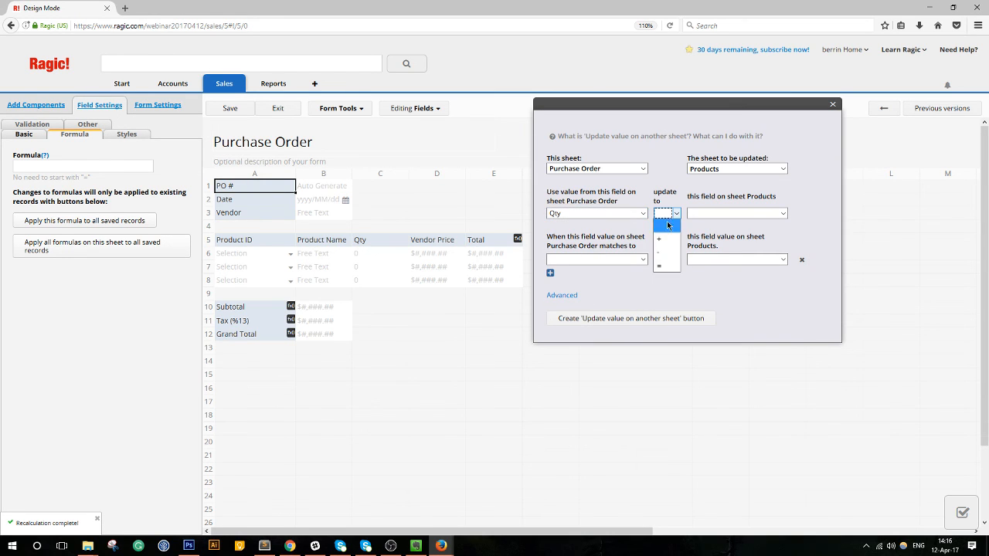
left_click(663, 238)
left_click(748, 214)
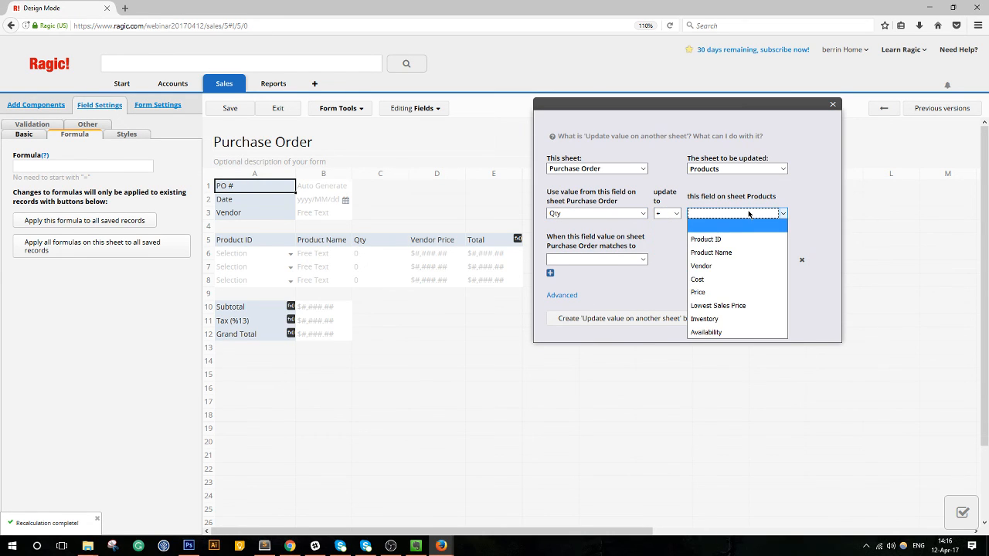
left_click(705, 320)
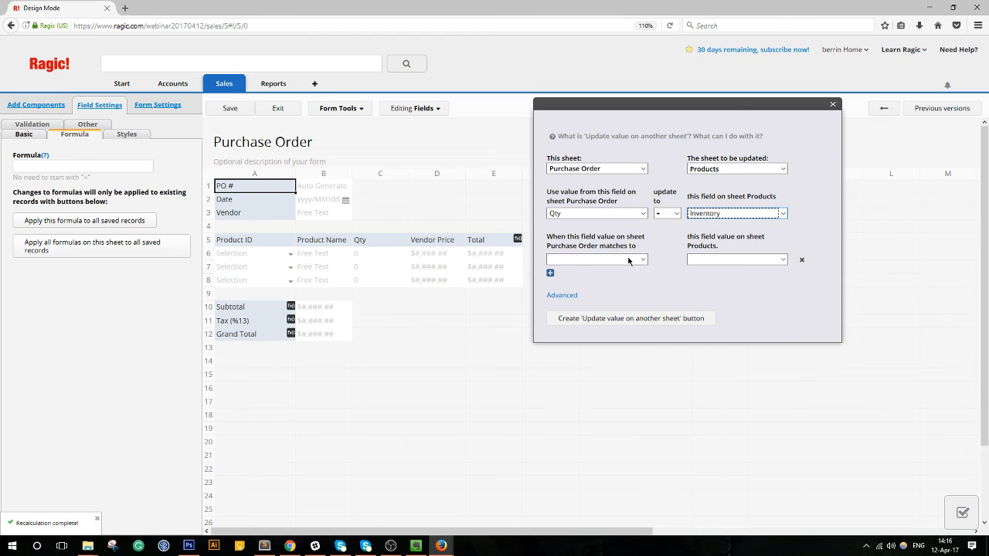
Match records on Product ID in both sheets and create the button.
left_click(623, 259)
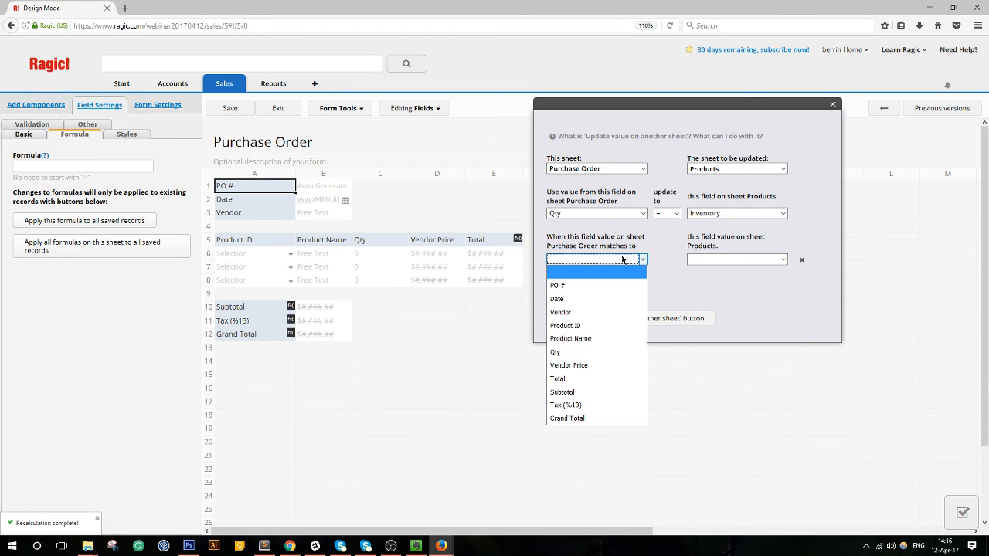
left_click(593, 325)
left_click(711, 263)
left_click(706, 286)
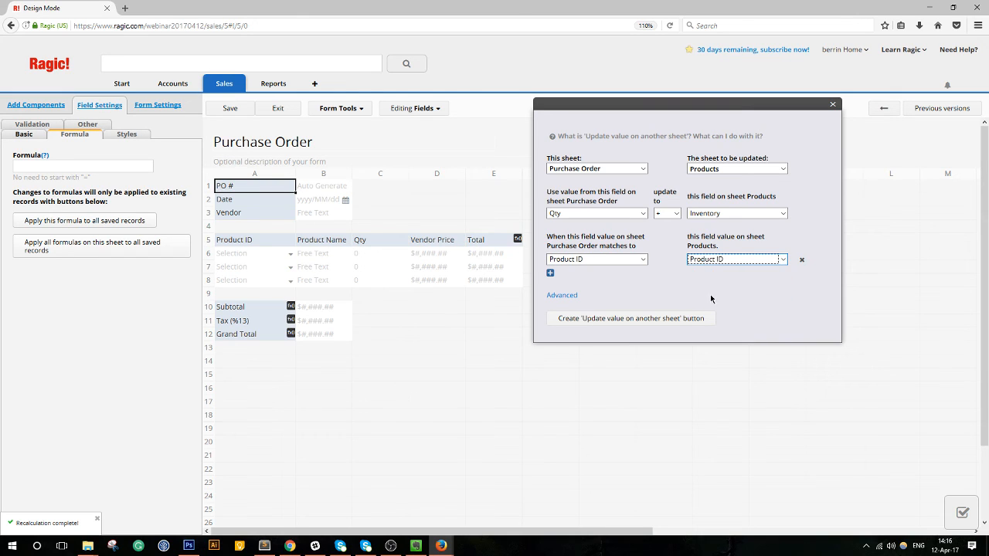
left_click(597, 318)
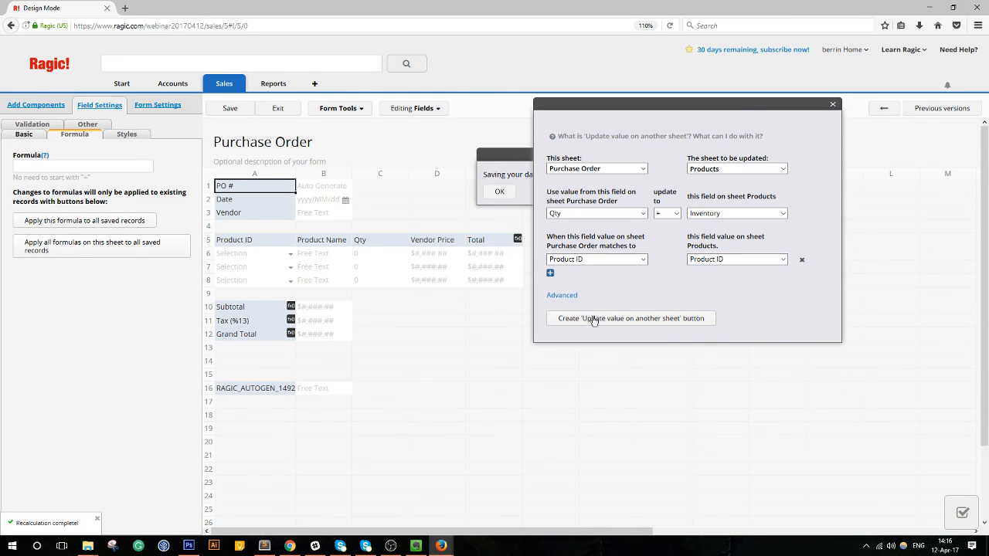
Name the button Goods Received, save the Purchase Order design and exit design mode.
left_click(501, 192)
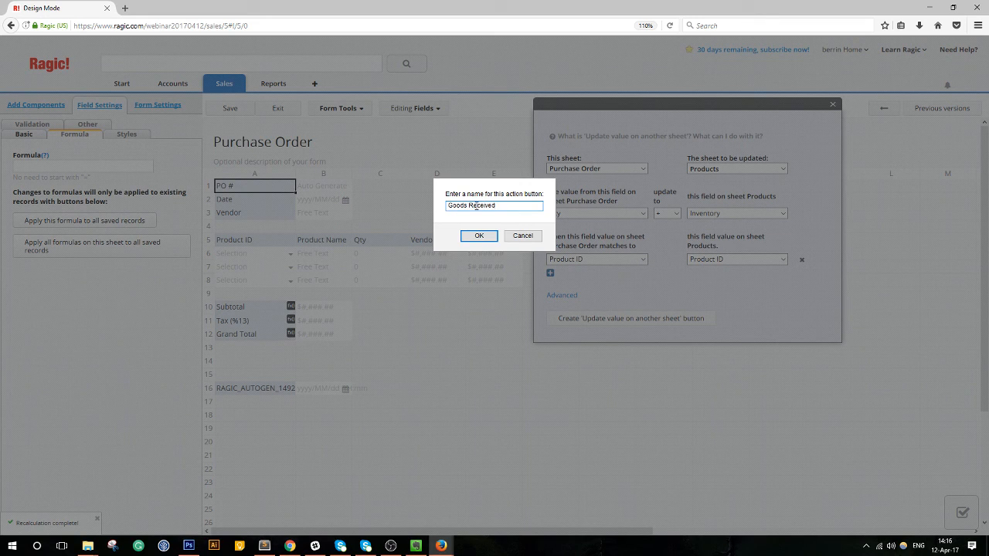
left_click(479, 235)
left_click(232, 108)
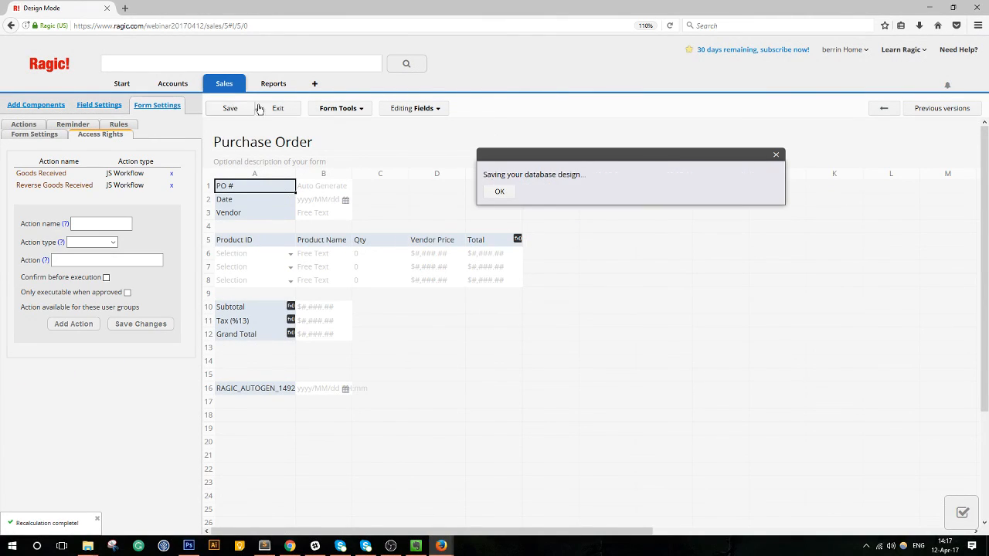
left_click(274, 108)
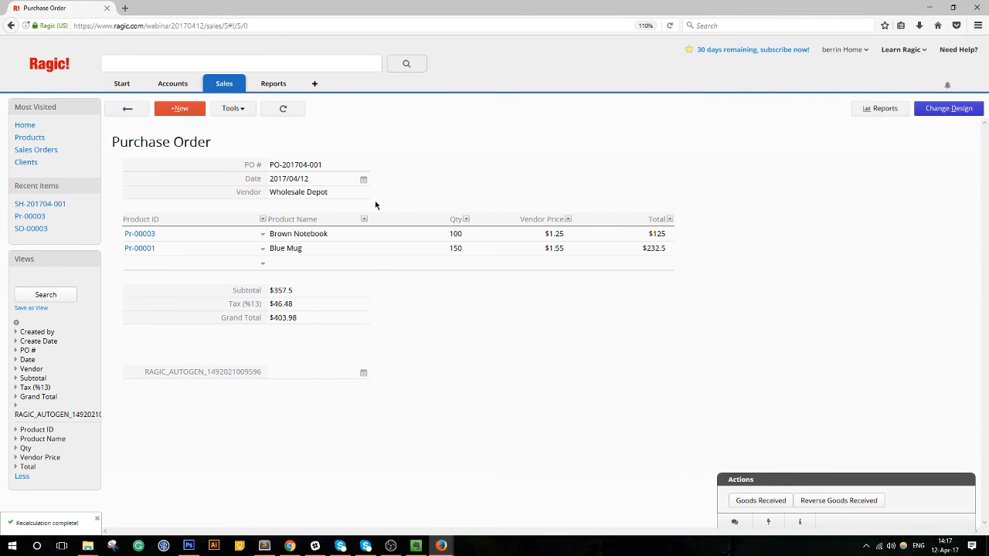
Run Goods Received on PO-201704-001, then go to the Products sheet.
left_click(761, 502)
left_click(510, 198)
mouse_move(223, 84)
left_click(222, 109)
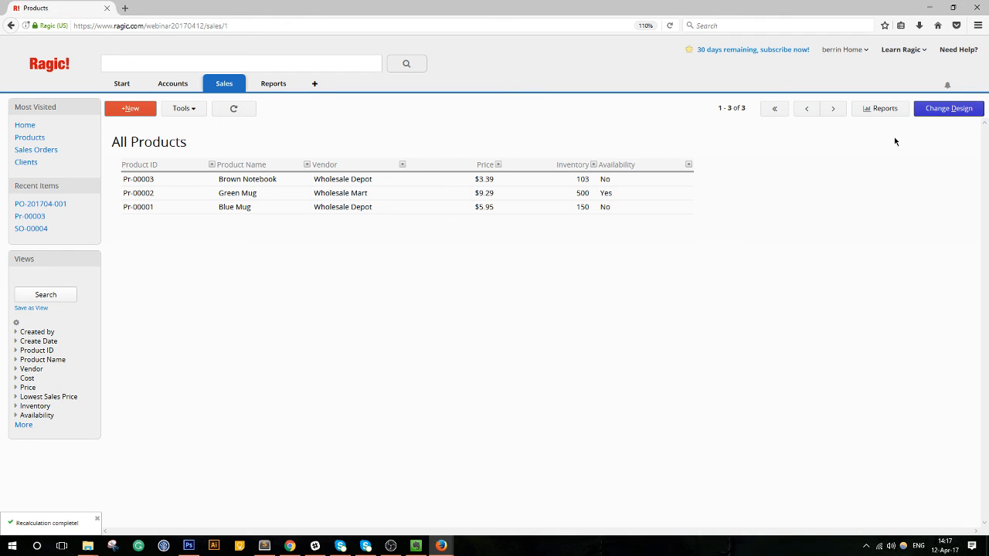
Reapply the Availability formula to all saved Products records, then save and exit design mode.
left_click(935, 112)
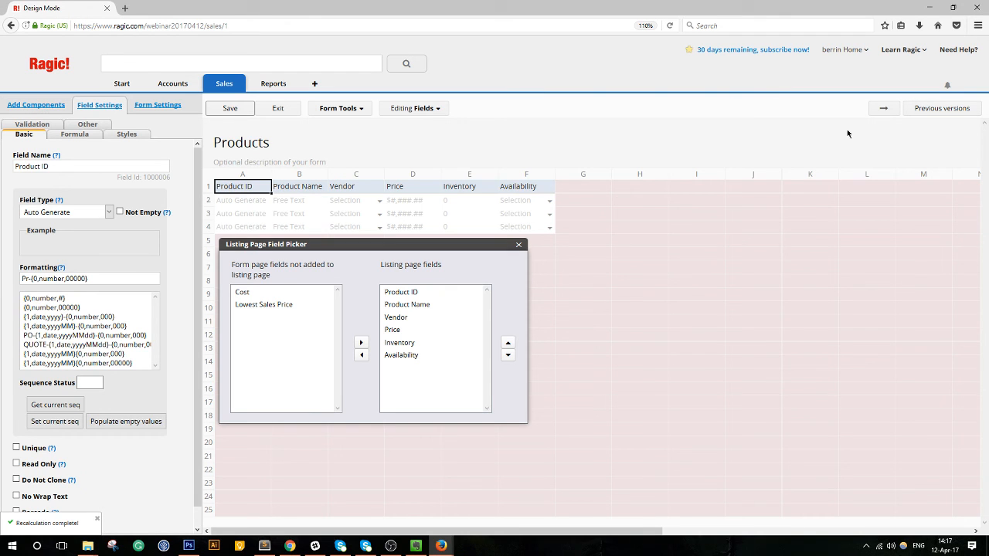
left_click(544, 192)
left_click(886, 110)
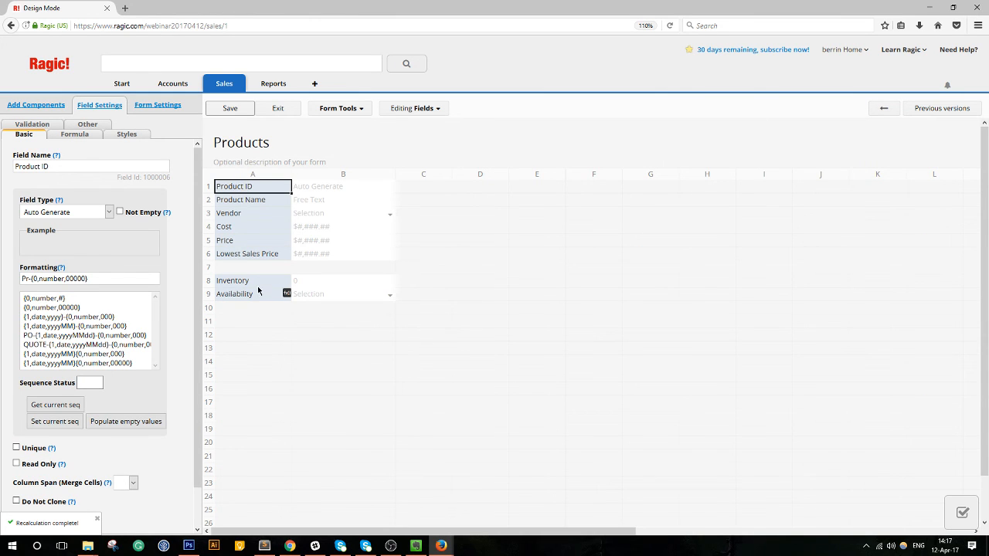
left_click(255, 295)
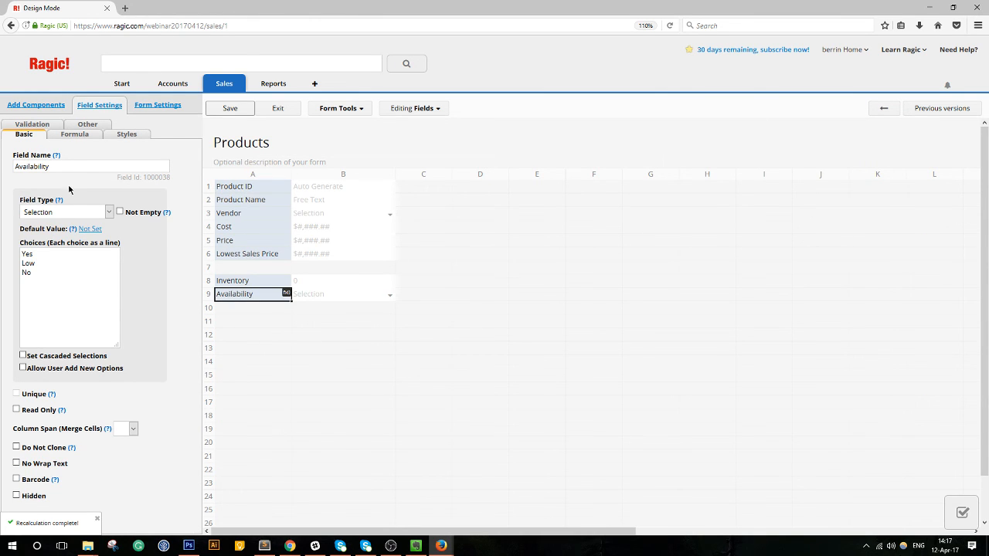
left_click(75, 134)
left_click(70, 220)
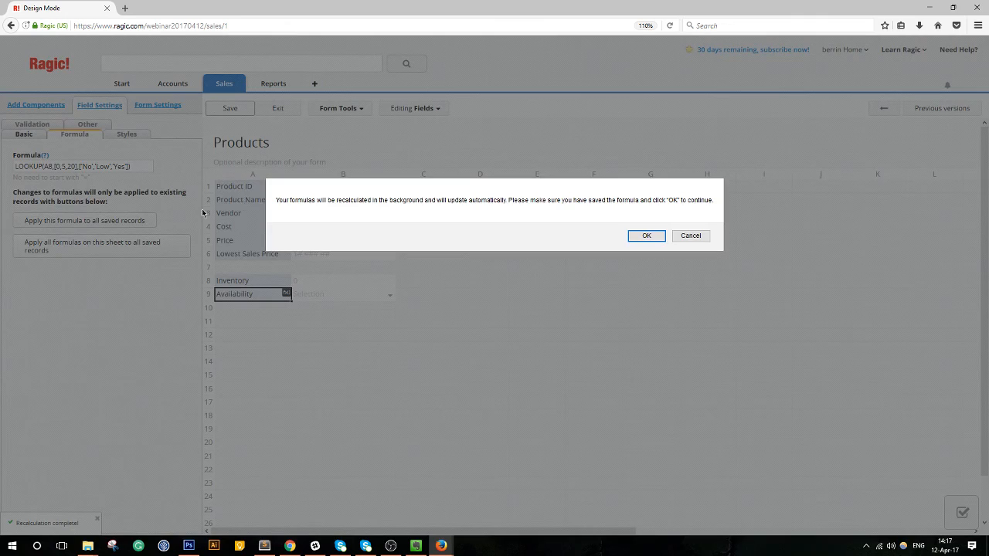
left_click(646, 235)
left_click(223, 109)
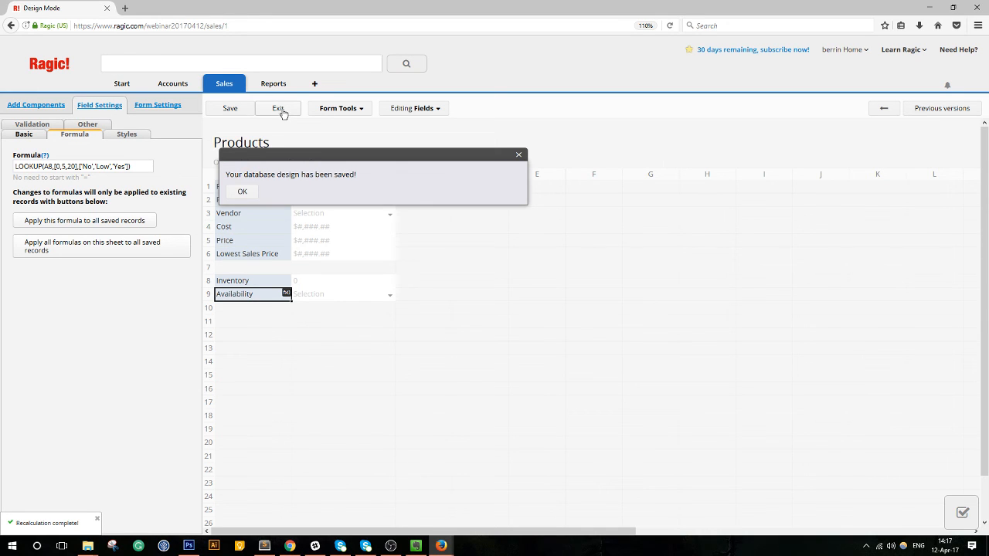
left_click(278, 110)
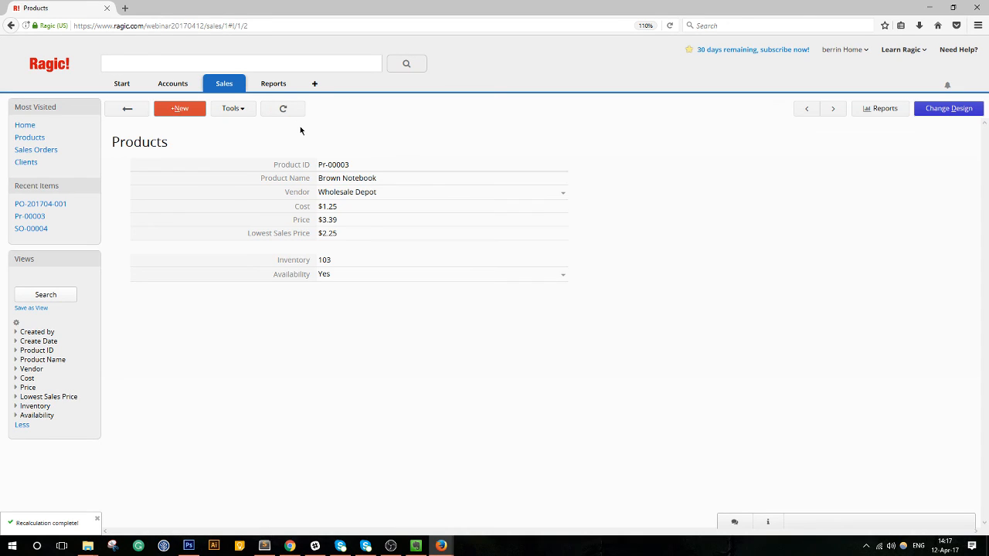
Go back to the Products list, rearrange the floating windows, and open the Purchase Order sheet.
left_click(137, 111)
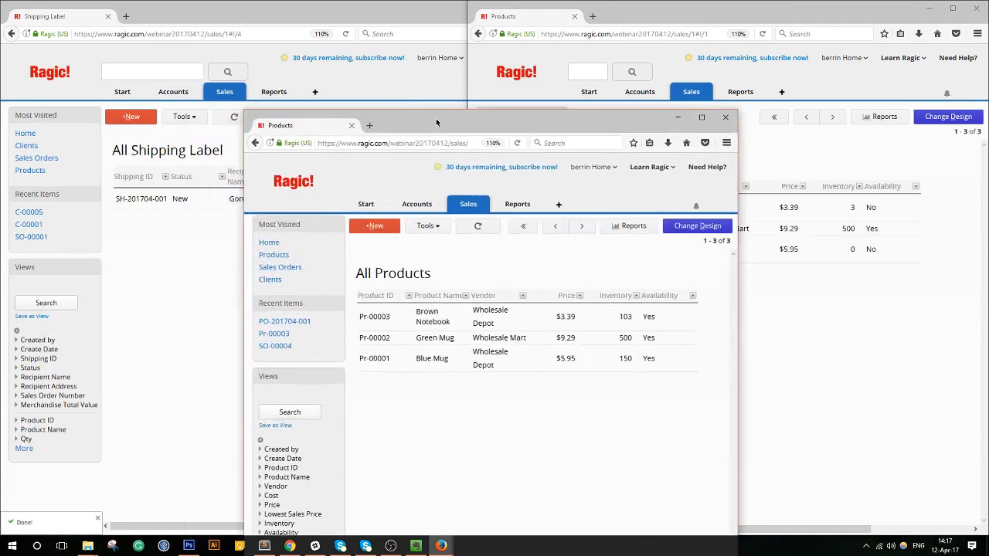
left_click_drag(436, 118, 214, 79)
left_click(752, 311)
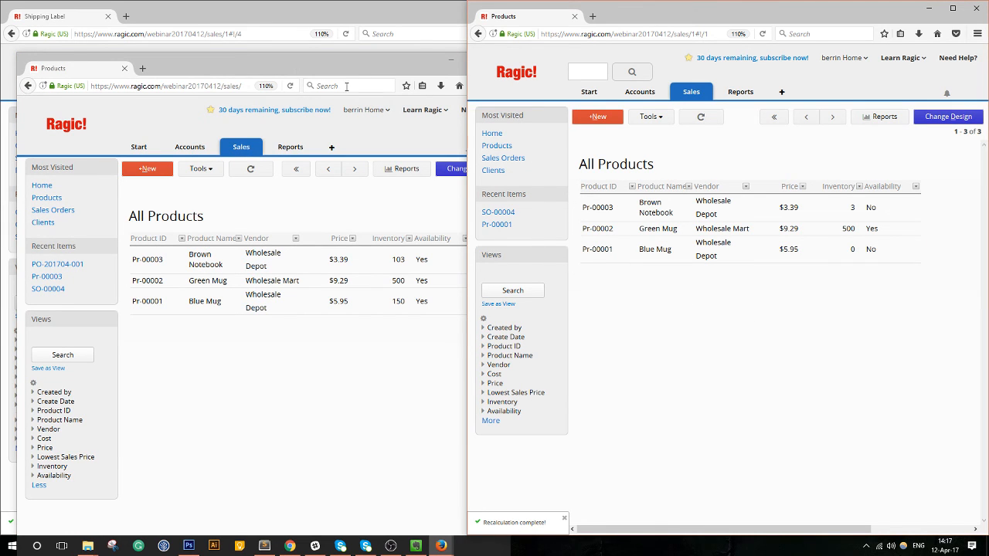
left_click_drag(298, 73, 286, 60)
mouse_move(230, 133)
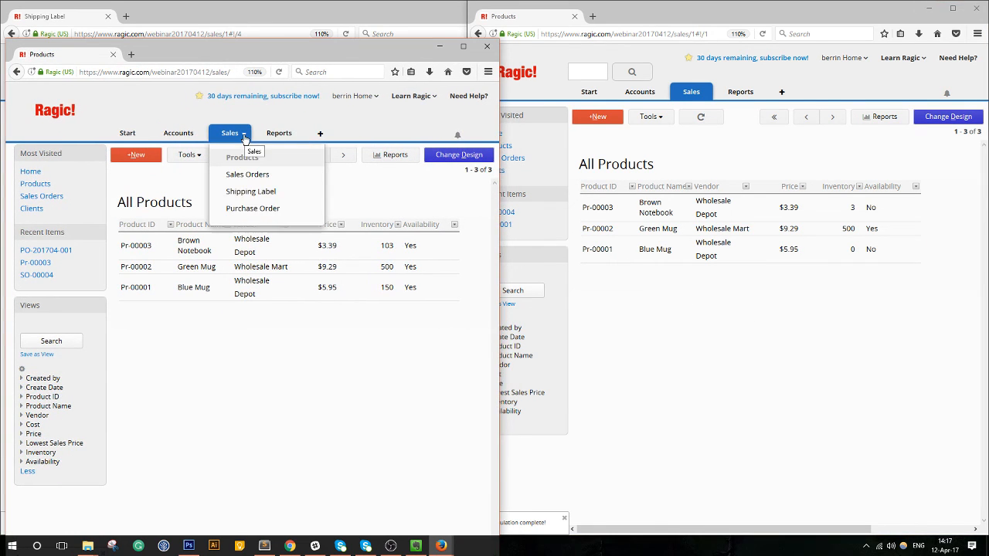
left_click(247, 208)
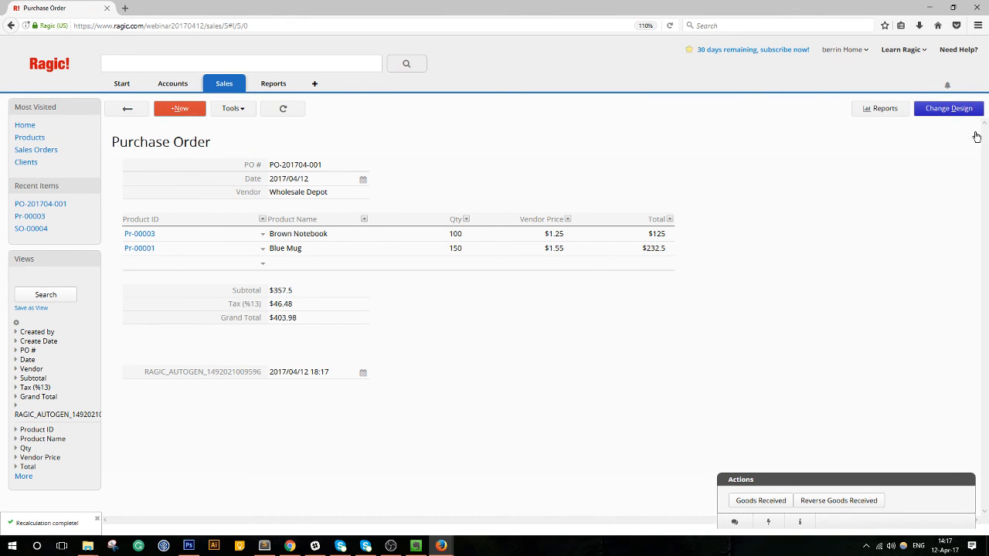
Check the Goods Received entry under Form Settings > Actions, save, and reopen the design view.
left_click(942, 112)
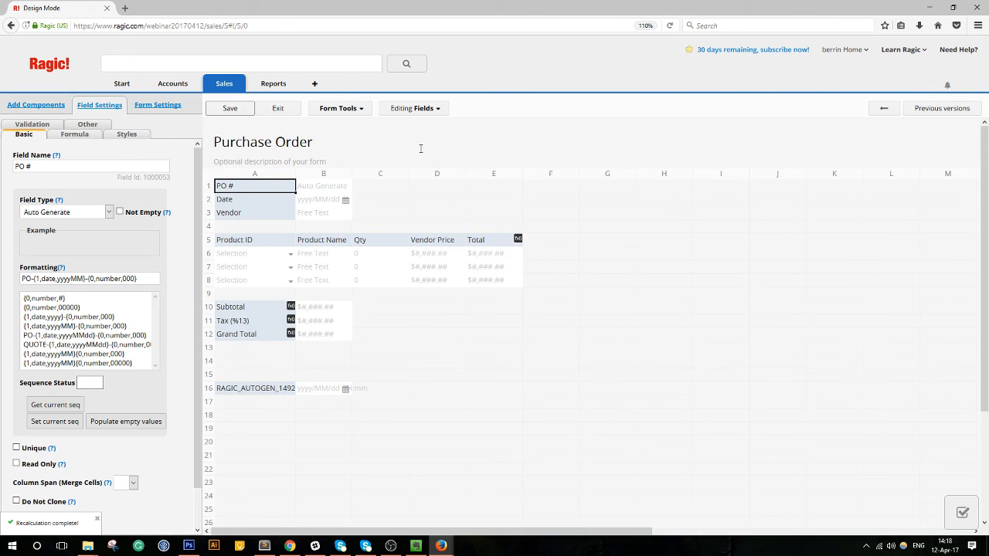
left_click(159, 105)
left_click(23, 124)
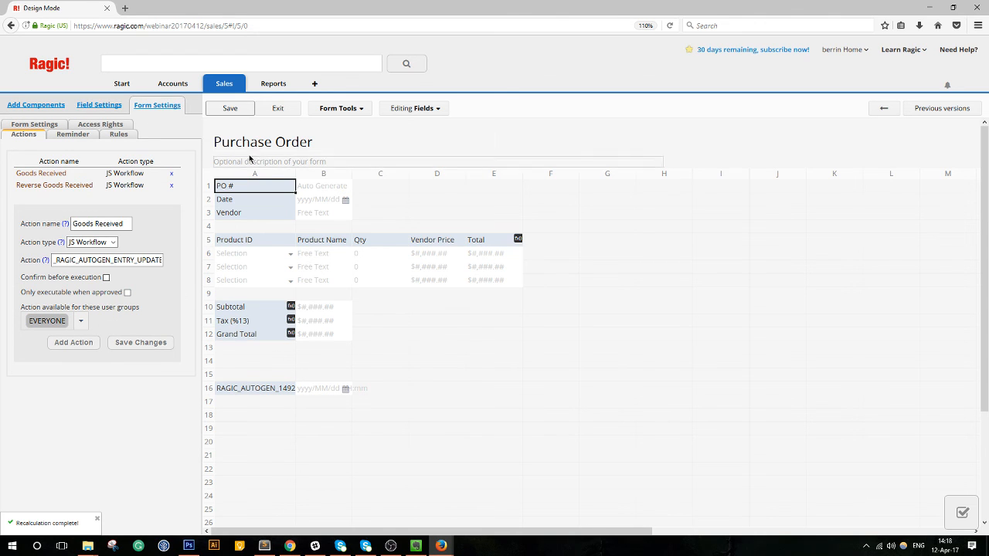
left_click(231, 110)
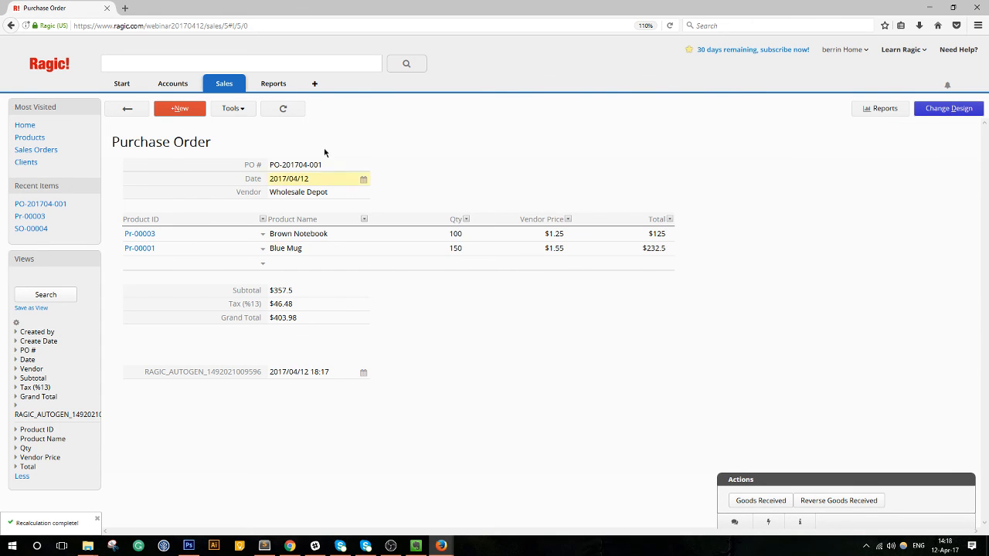
left_click(128, 109)
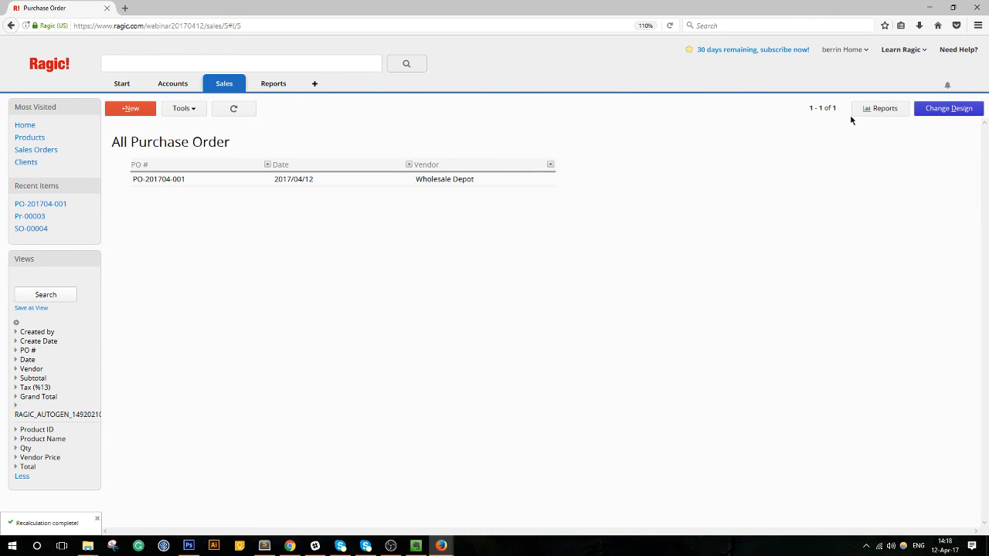
left_click(951, 111)
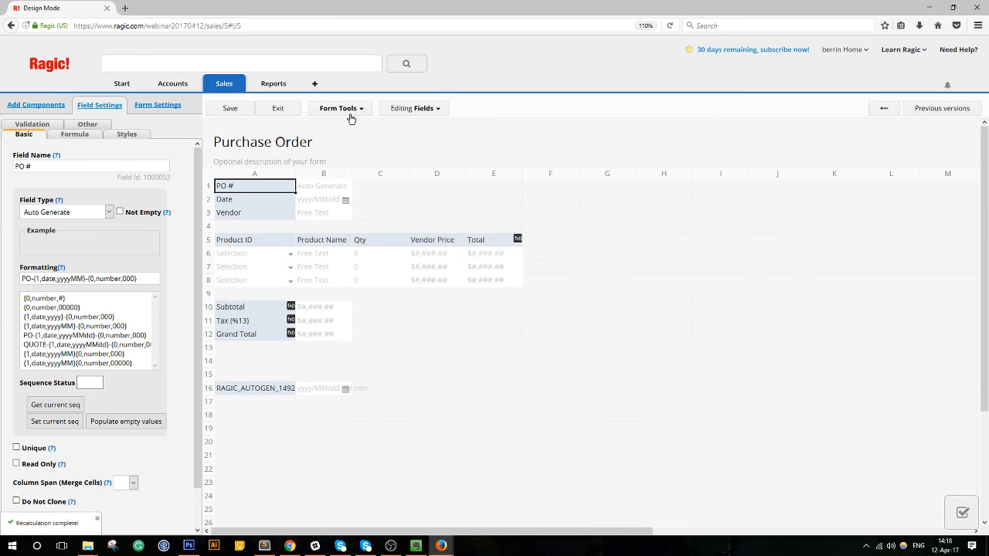
Open the Form Tools dropdown on the Purchase Order design.
left_click(348, 112)
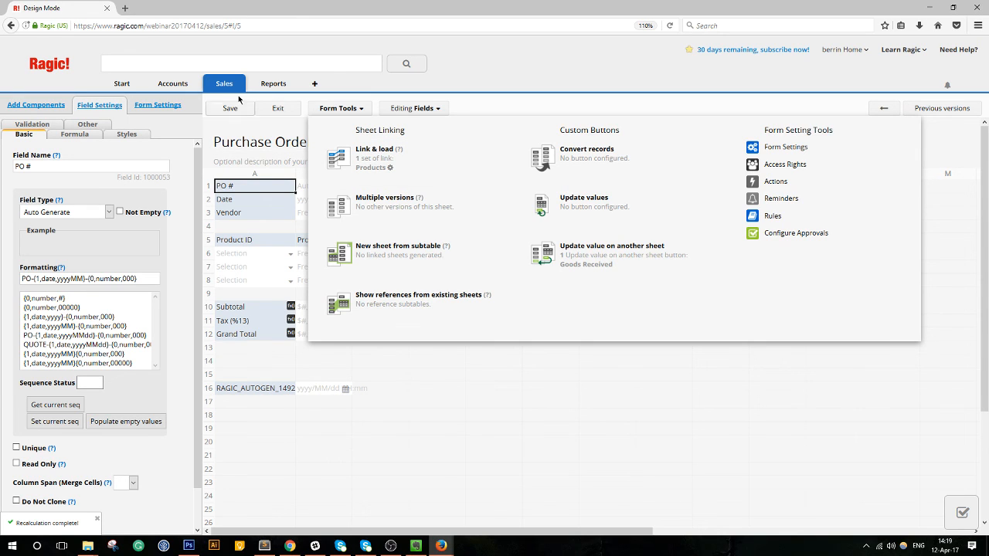
Close the Form Tools dropdown to return to the Purchase Order design grid.
mouse_move(211, 91)
left_click(336, 109)
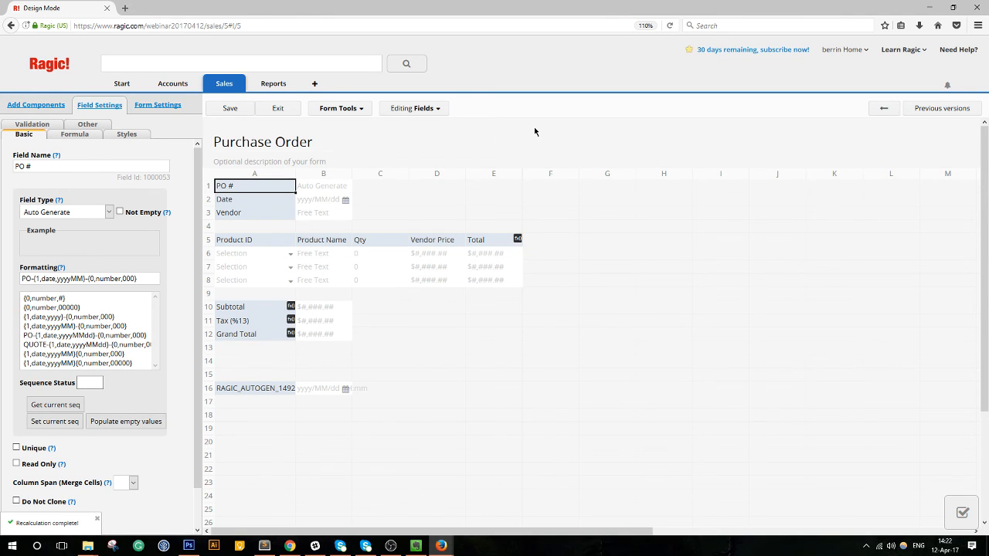
View the Purchase Order's actions list in Form Settings, then reopen the Form Tools overview.
left_click(337, 109)
left_click(144, 108)
left_click(23, 124)
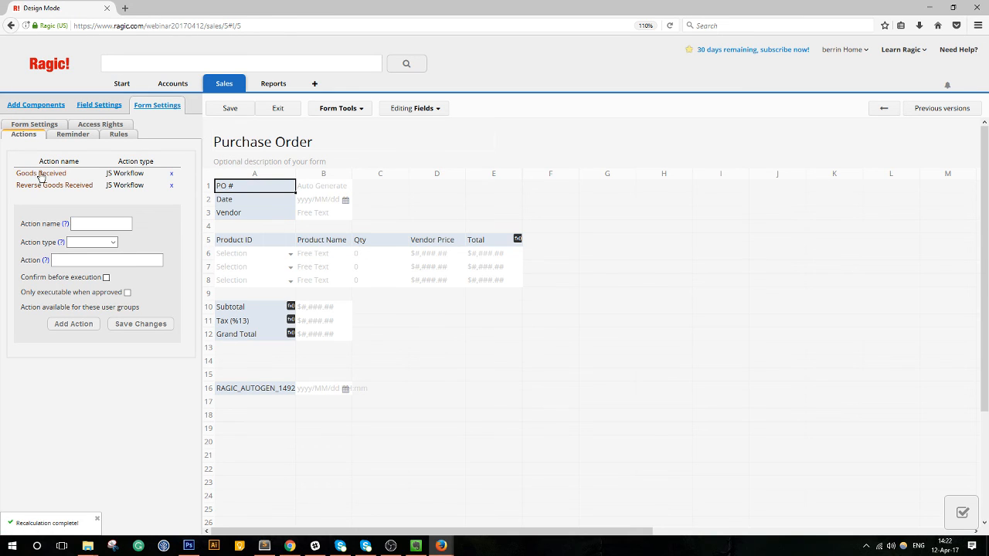
left_click(362, 108)
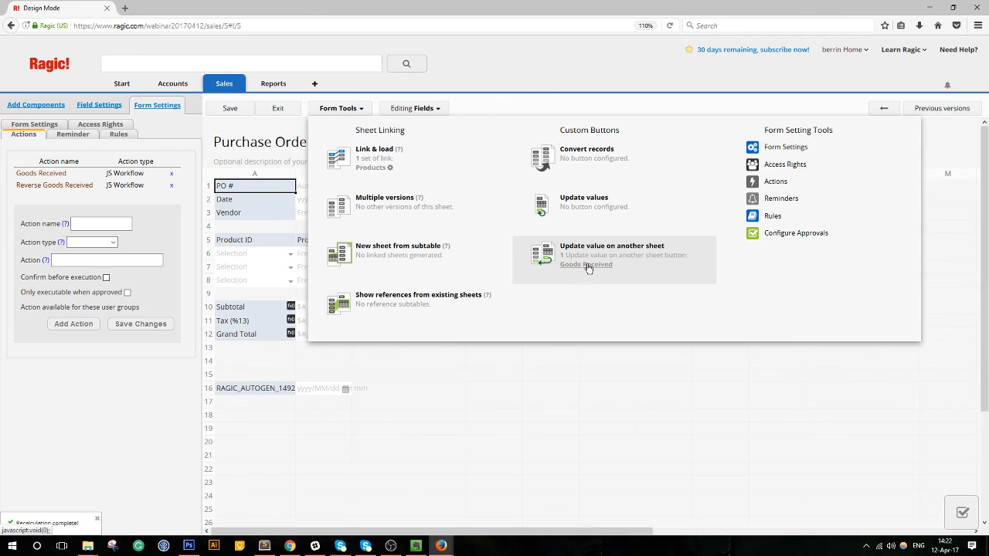
Close the Form Tools dropdown, leaving the Goods Received and Reverse Goods Received actions visible.
left_click(343, 110)
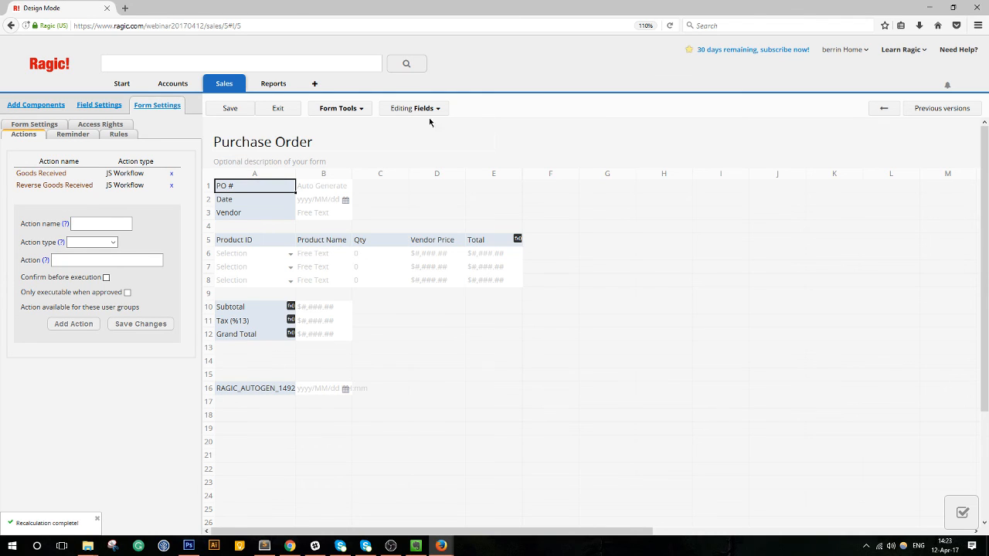
left_click(340, 108)
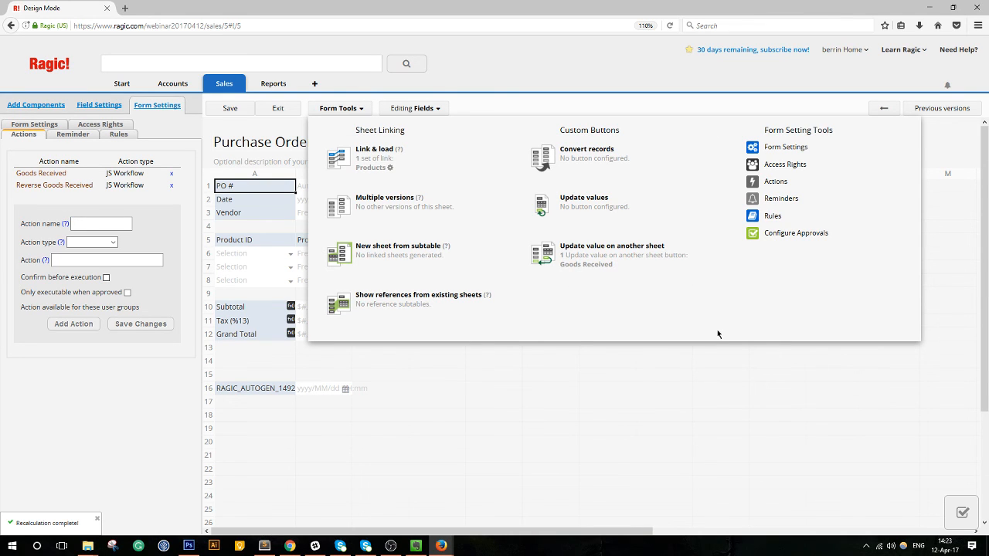
left_click(342, 109)
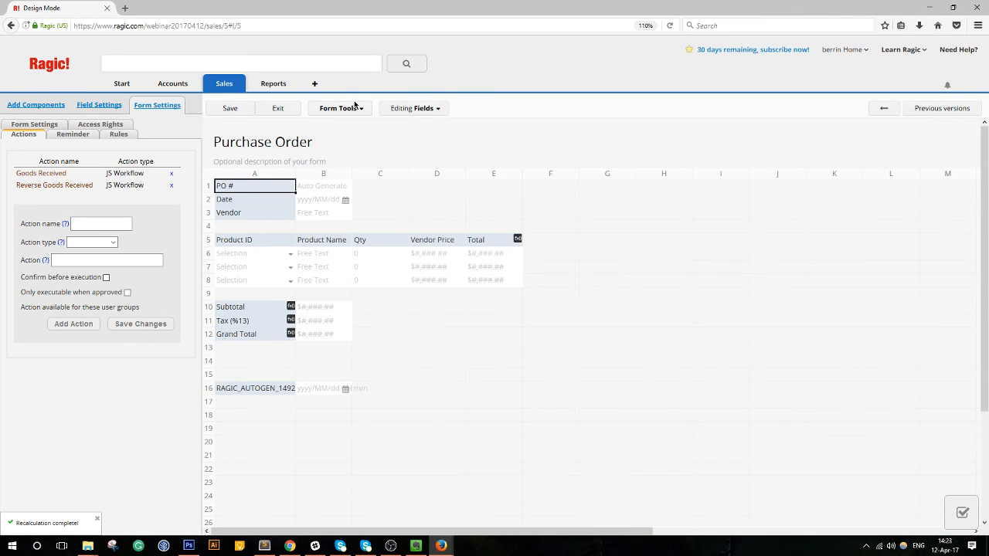